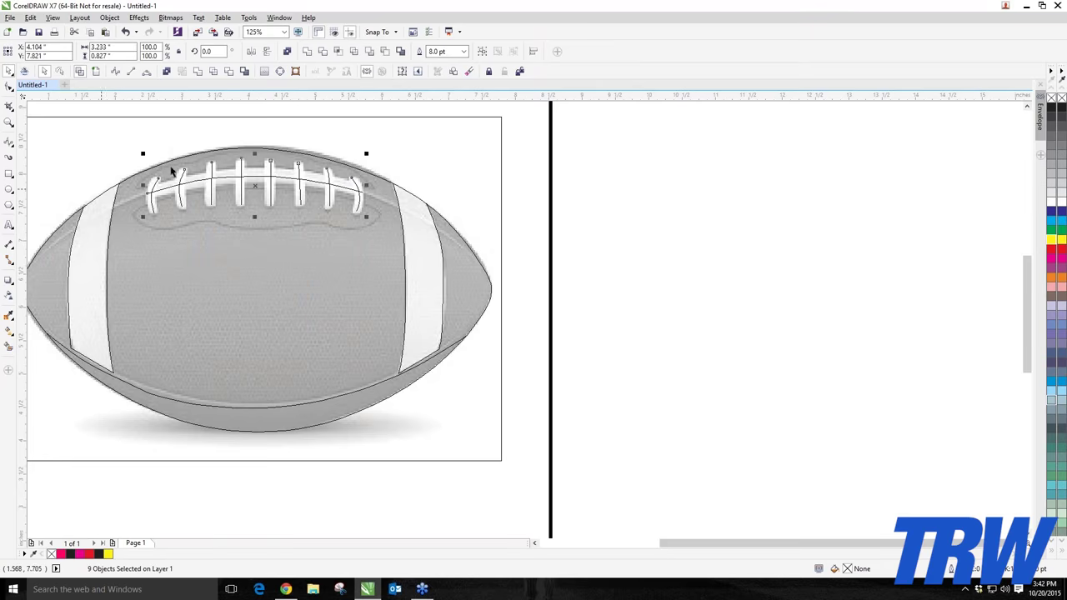
- Convert the outlines of the nine lace lines to objects and weld them into a single shape
left_click(96, 70)
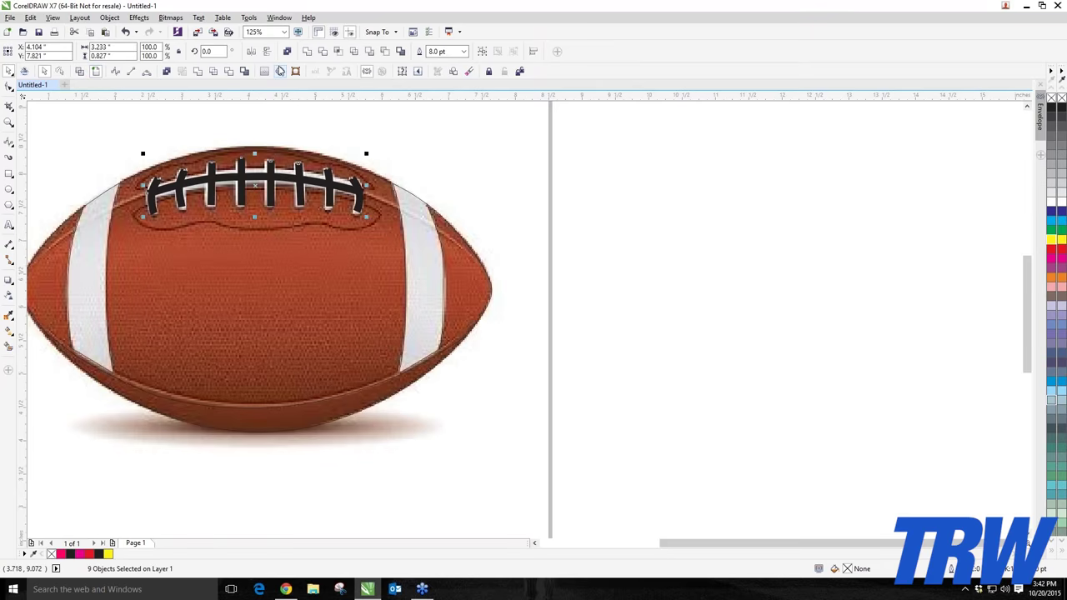
left_click(80, 71)
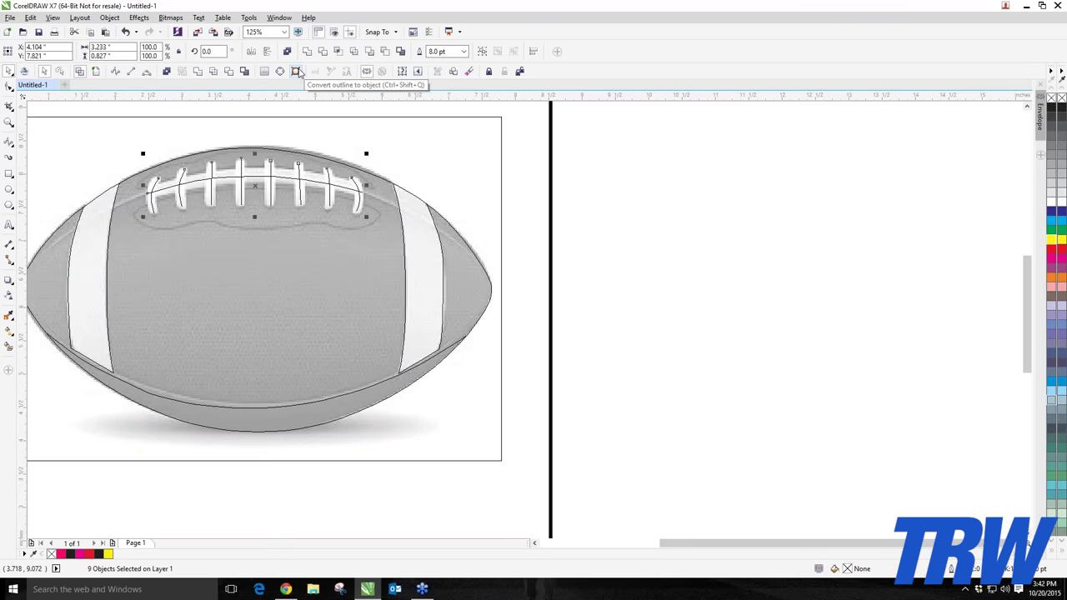
left_click(299, 72)
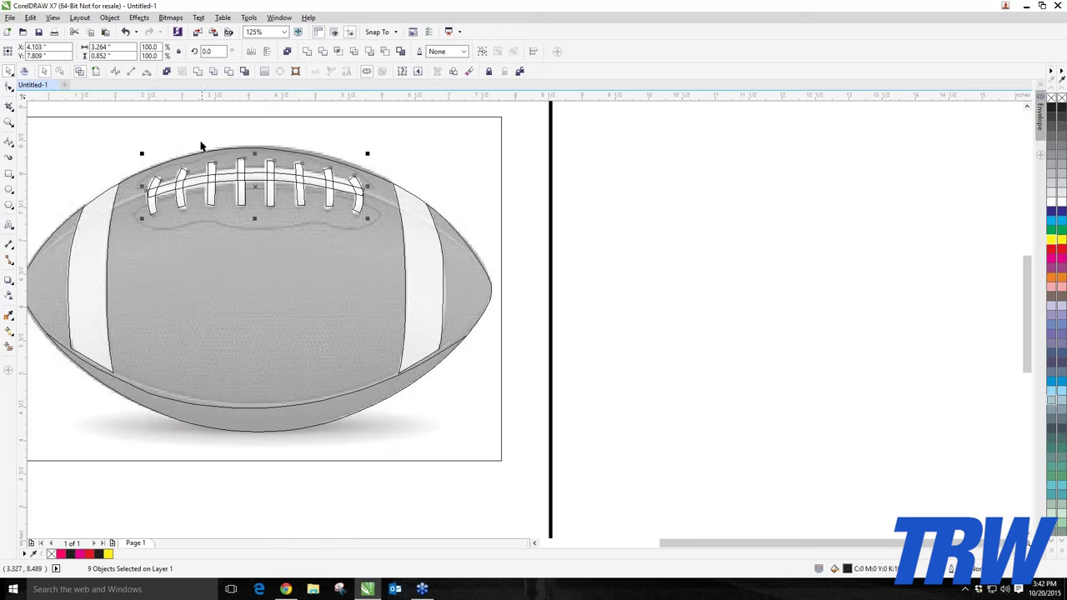
left_click(199, 73)
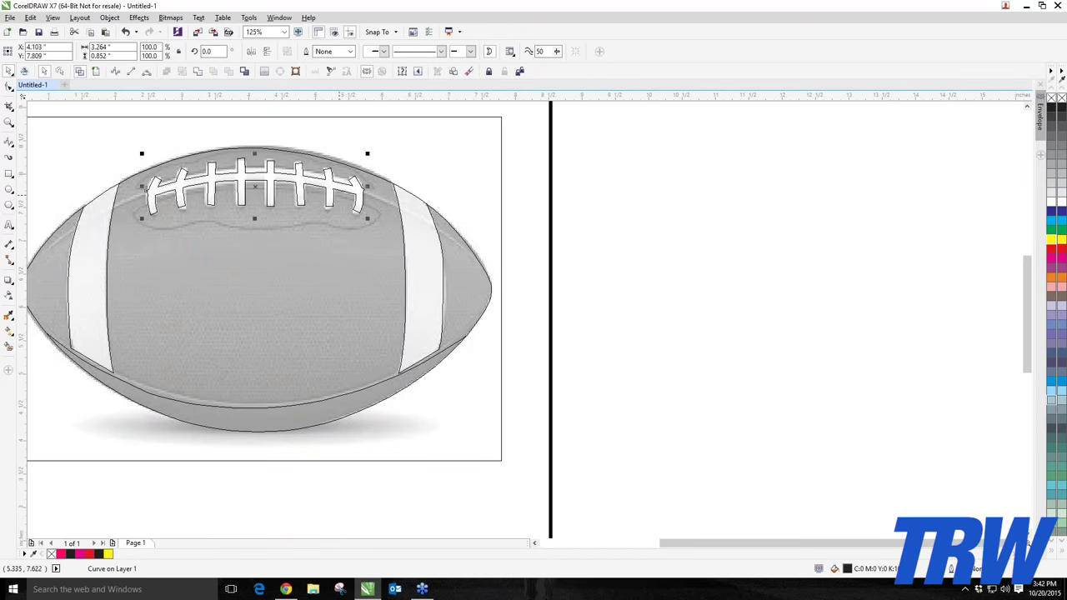
left_click(95, 72)
left_click(86, 125)
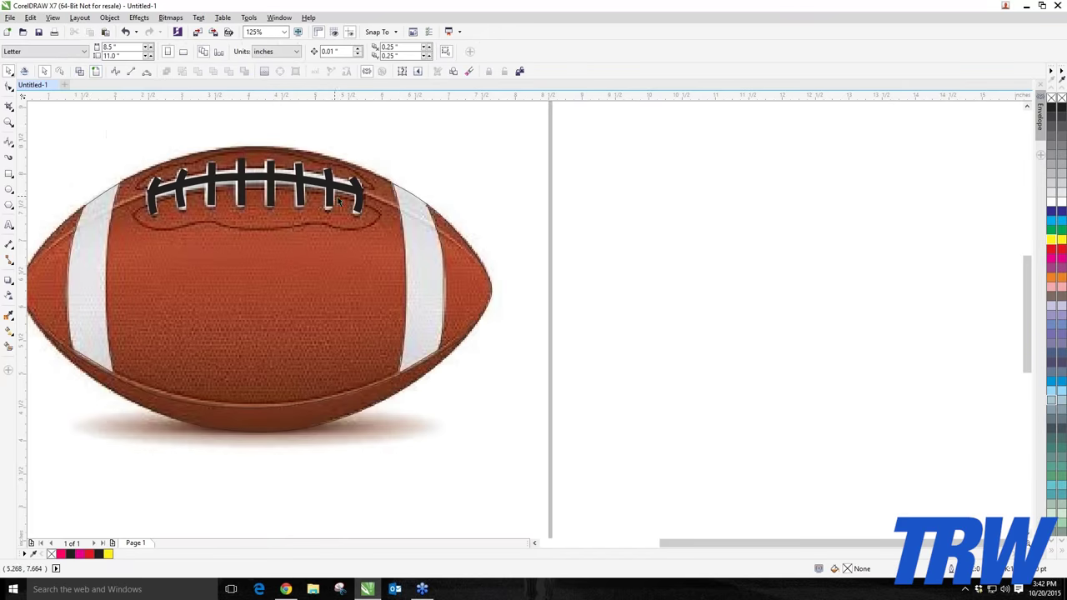
- Delete the two stray nodes protruding where the main lace meets the rightmost cross lace
scroll(363, 193, "up", 3)
double_click(354, 172)
scroll(358, 145, "up", 3)
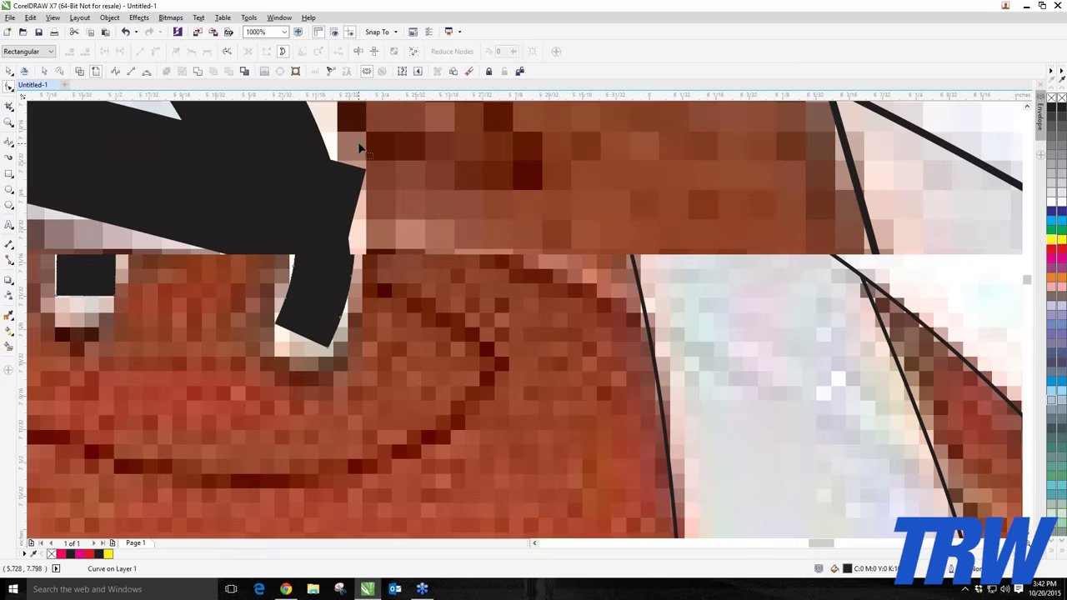
left_click_drag(439, 200, 345, 328)
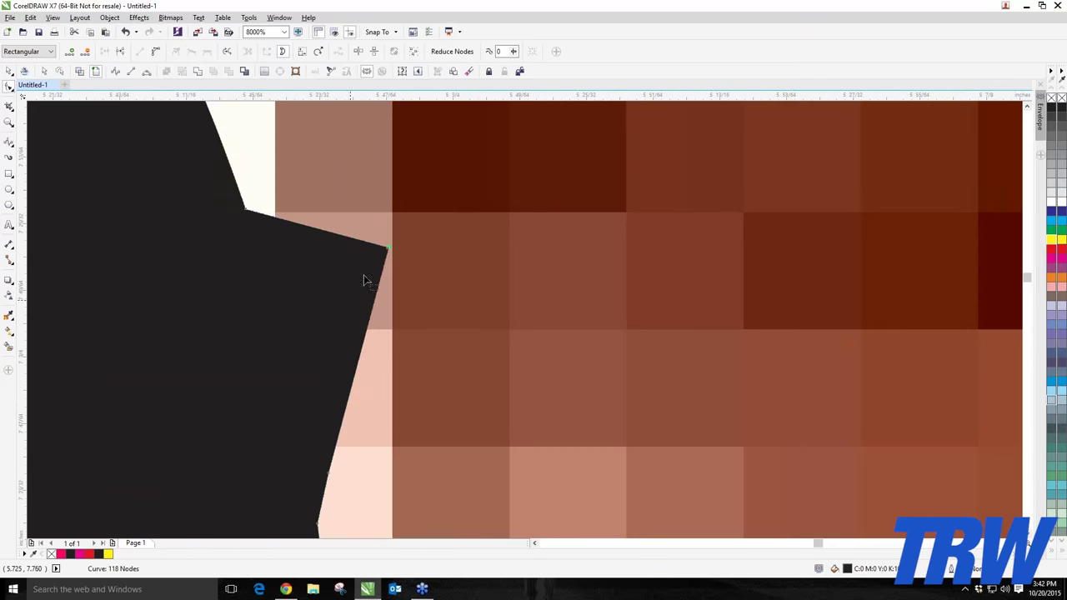
key("Delete")
scroll(341, 326, "down", 4)
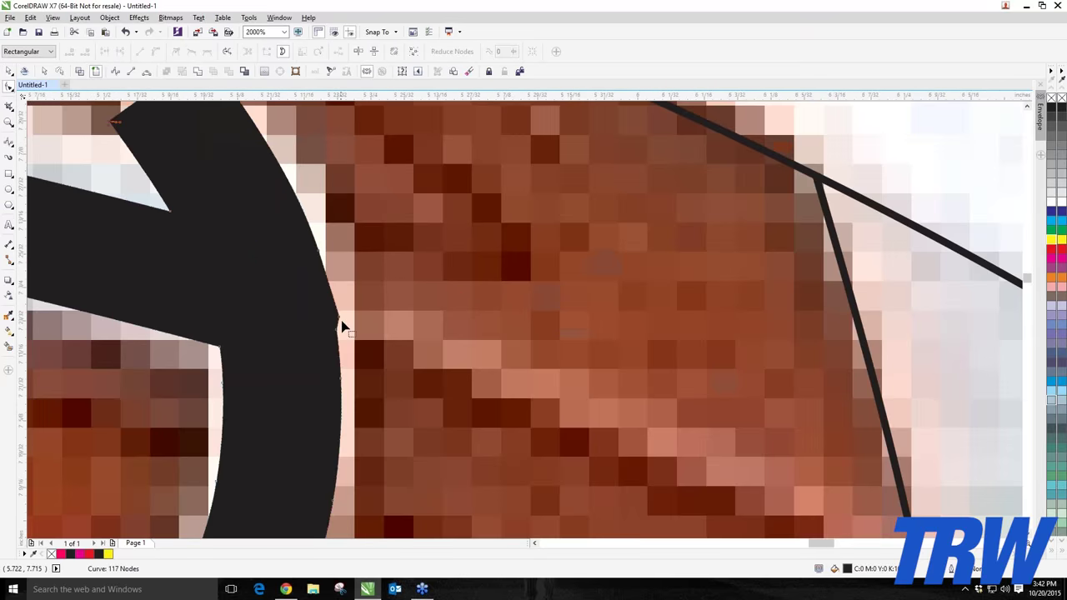
scroll(341, 326, "up", 2)
key("Delete")
scroll(325, 326, "down", 2)
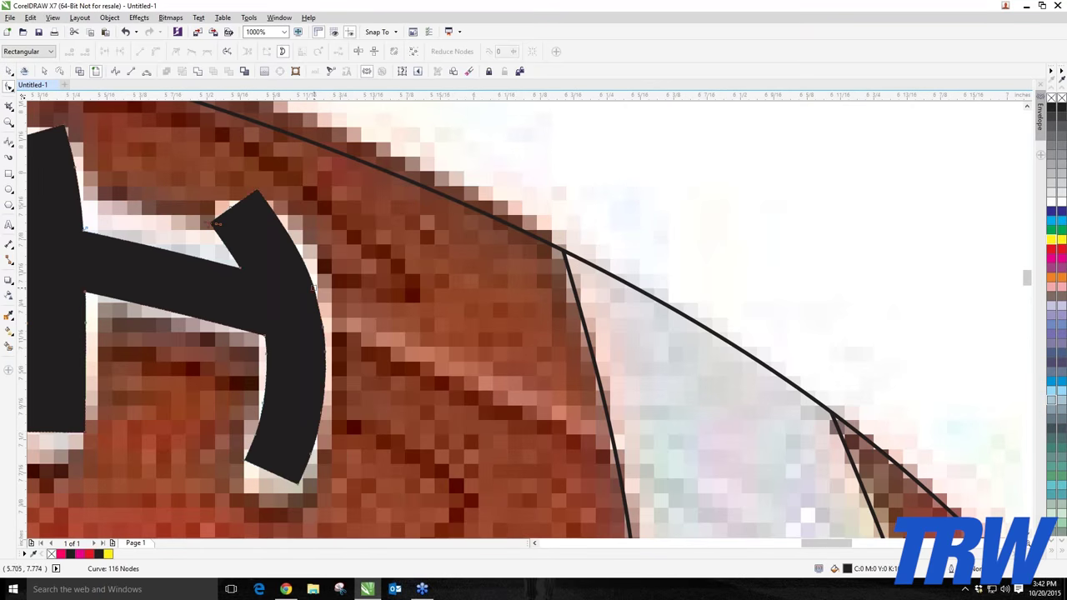
- Convert the upper end segment of the rightmost cross lace to a curve and bend it outward into a rounded end
right_click(230, 209)
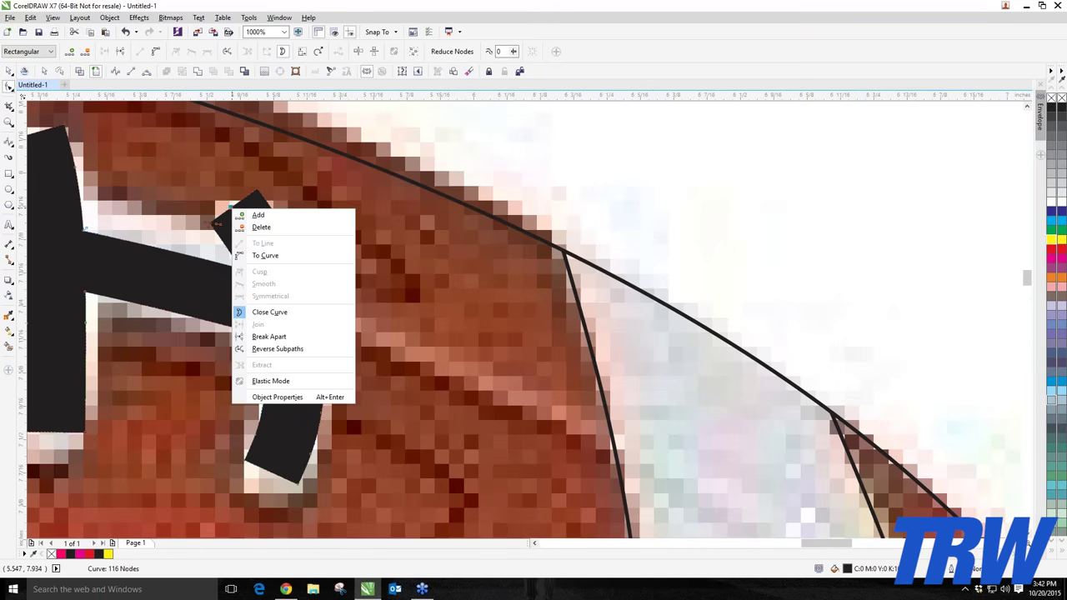
left_click(265, 255)
left_click_drag(237, 211, 163, 215)
scroll(223, 202, "up", 3)
left_click_drag(198, 312, 203, 317)
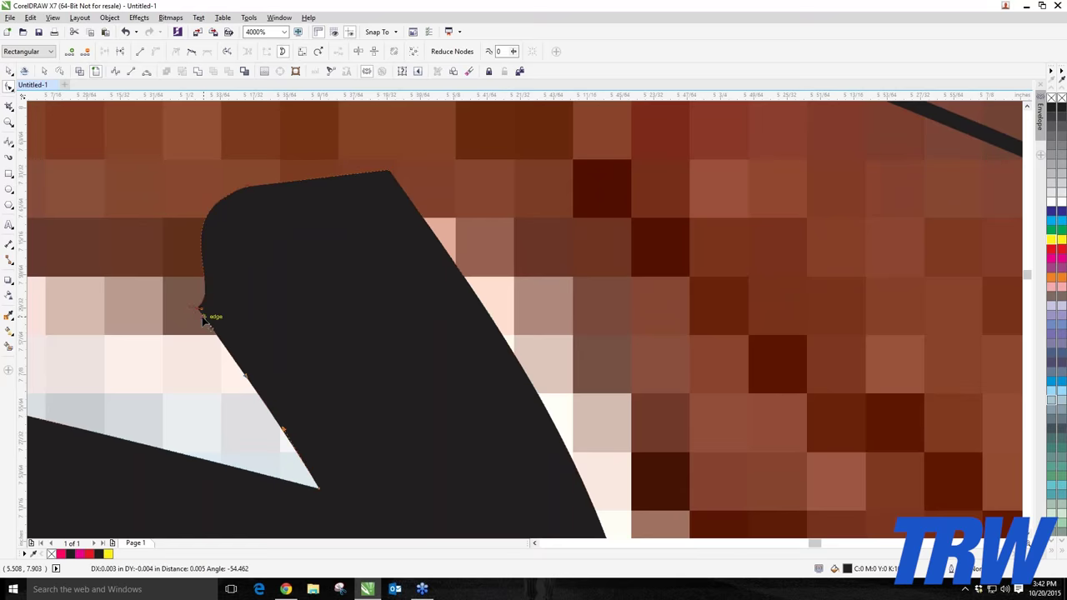
scroll(227, 242, "down", 3)
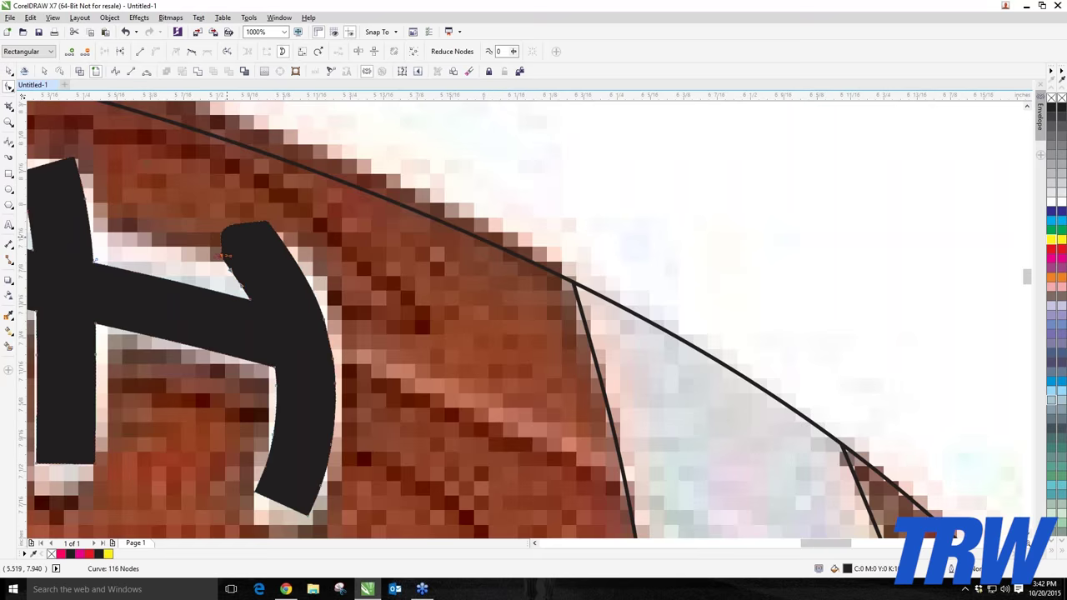
- Undo the rounded end, node deletions, weld and outline conversion to restore the nine separate lace lines
scroll(186, 226, "down", 1)
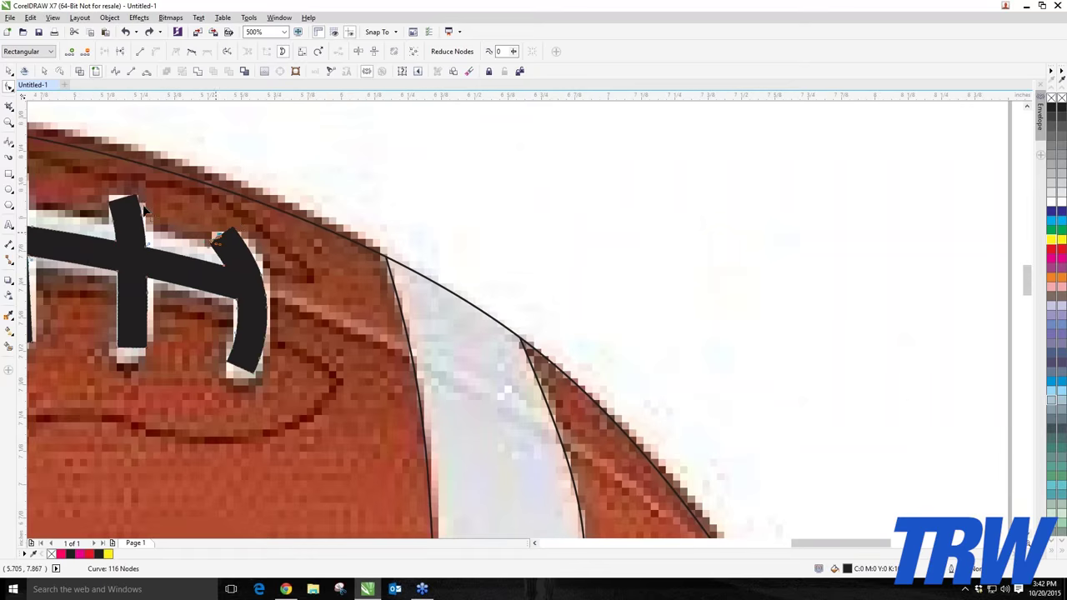
scroll(144, 210, "down", 1)
key("space")
key("Escape")
scroll(144, 210, "down", 2)
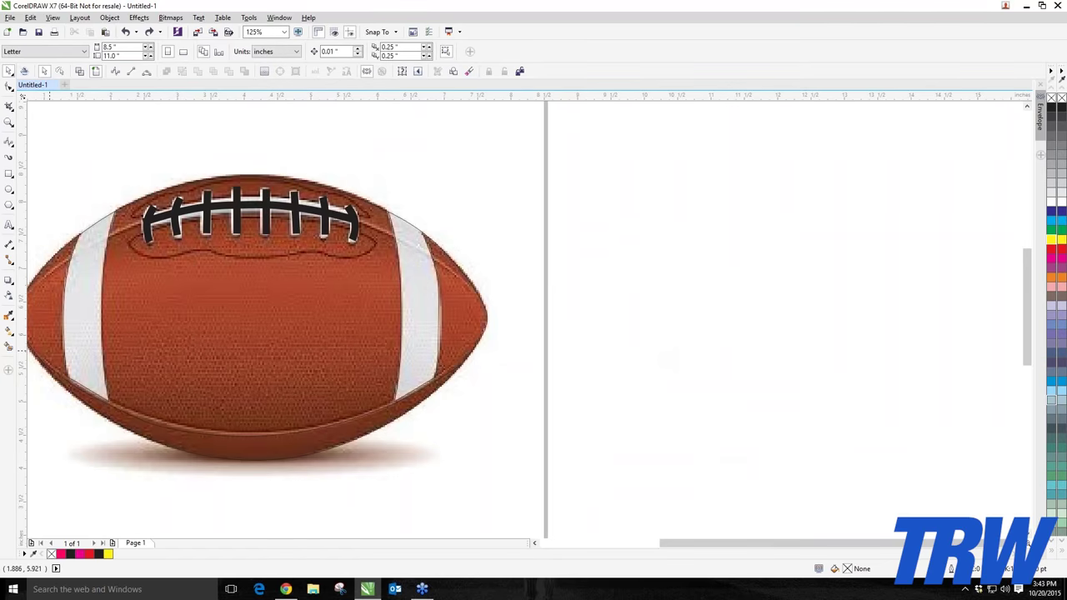
left_click(80, 72)
key("ctrl+z")
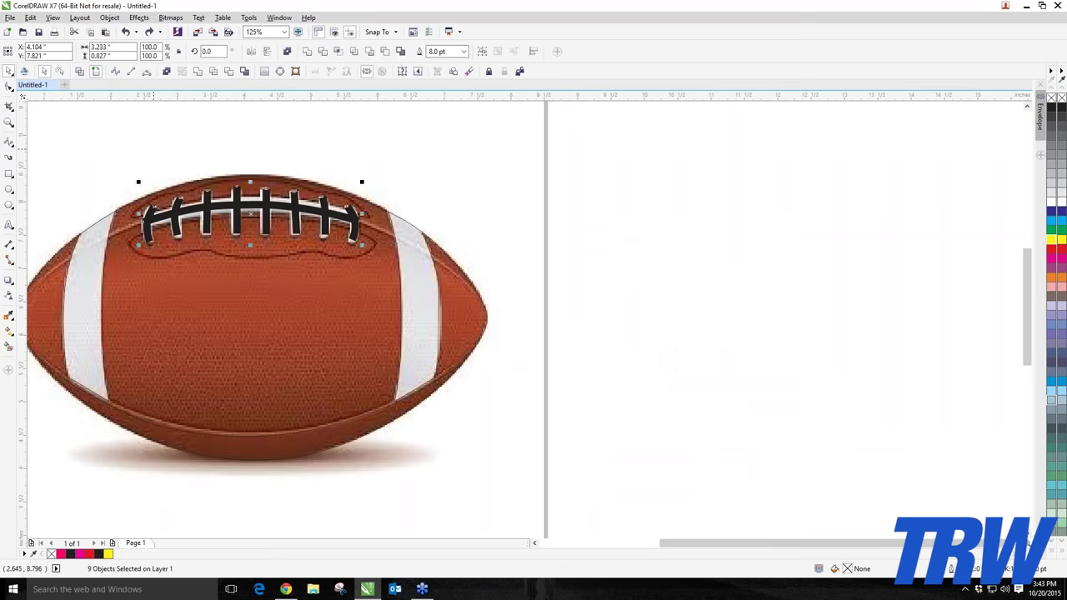
- Undo the thicker outline on the lace lines and the drawing of the third cross lace's line
left_click(155, 151)
scroll(142, 185, "up", 1)
scroll(150, 239, "up", 3)
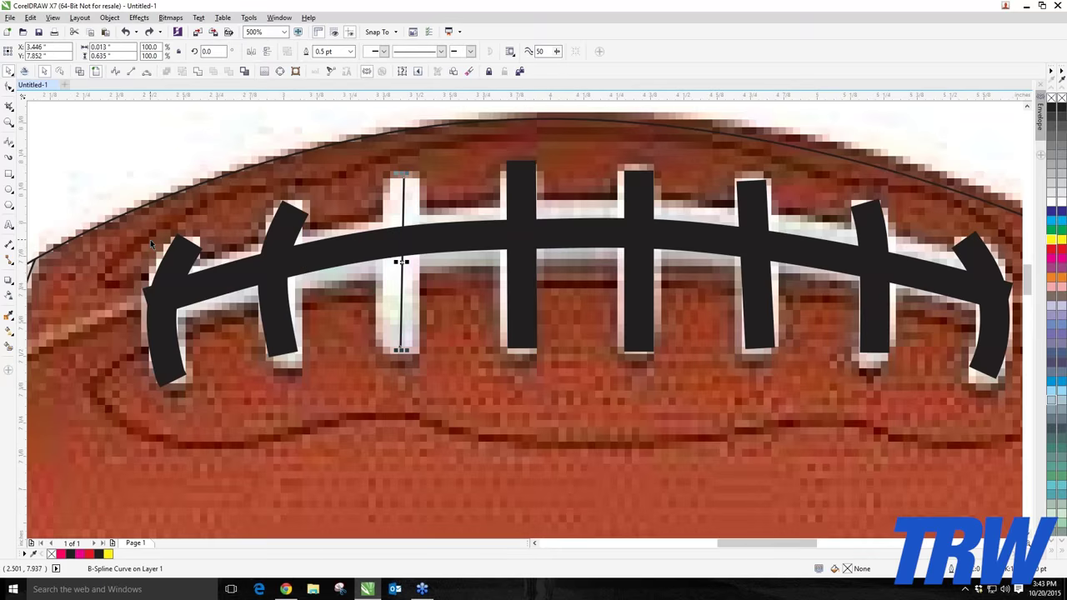
key("ctrl+z")
scroll(150, 239, "down", 1)
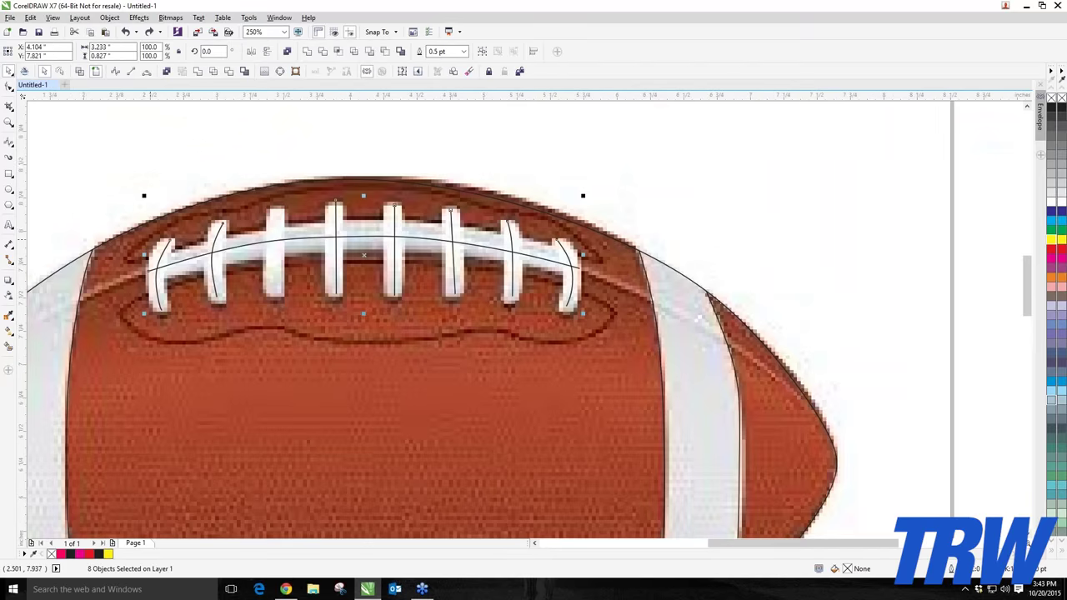
- Draw a straight Bézier line down the centre of the third cross lace from its upper to its lower end
left_click(13, 149)
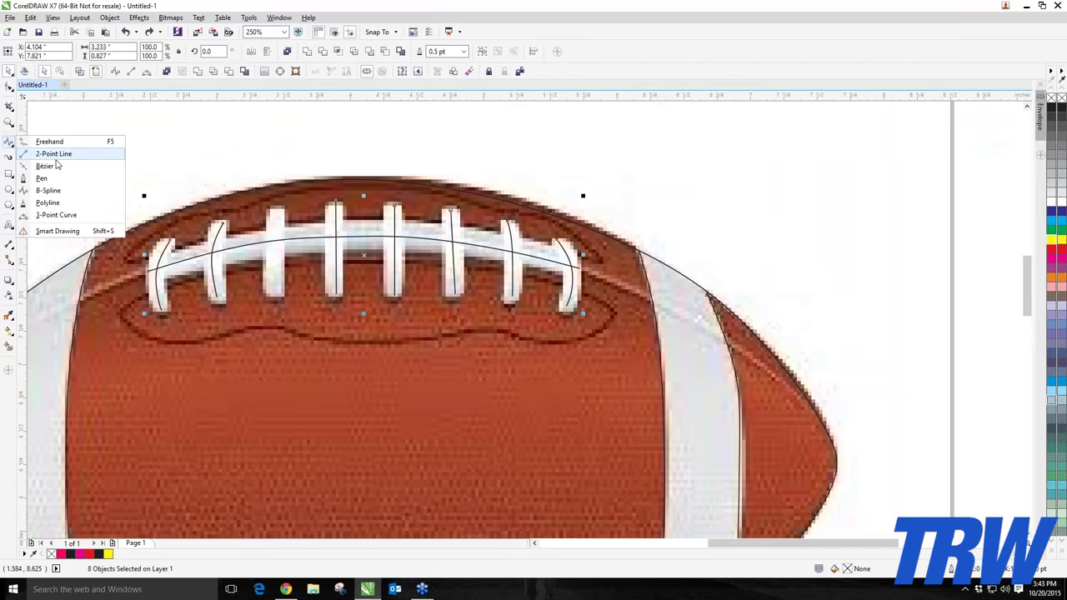
left_click(50, 164)
scroll(227, 221, "up", 2)
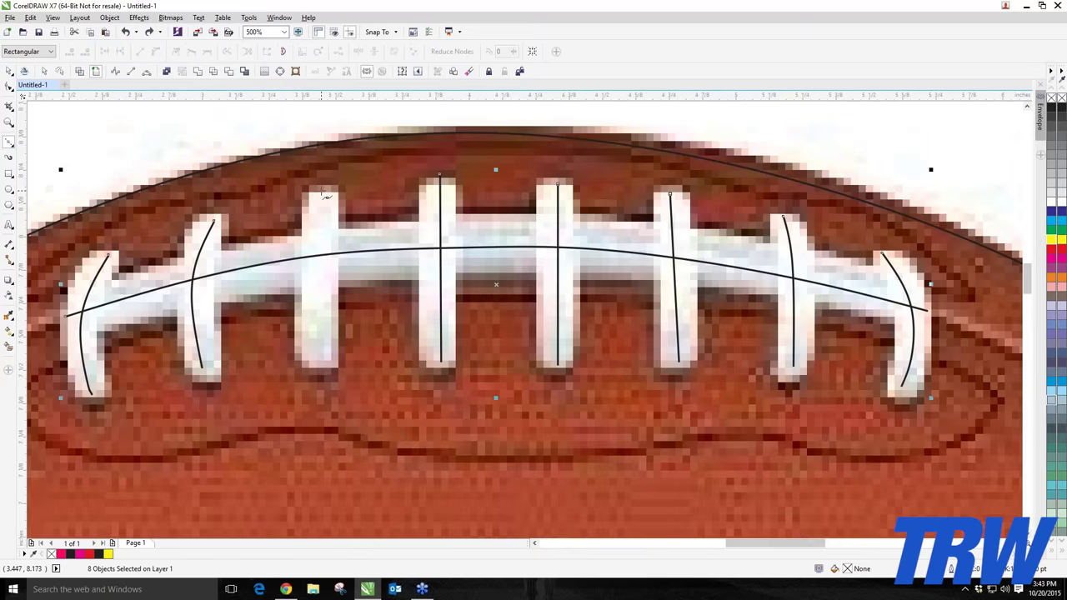
left_click(320, 358)
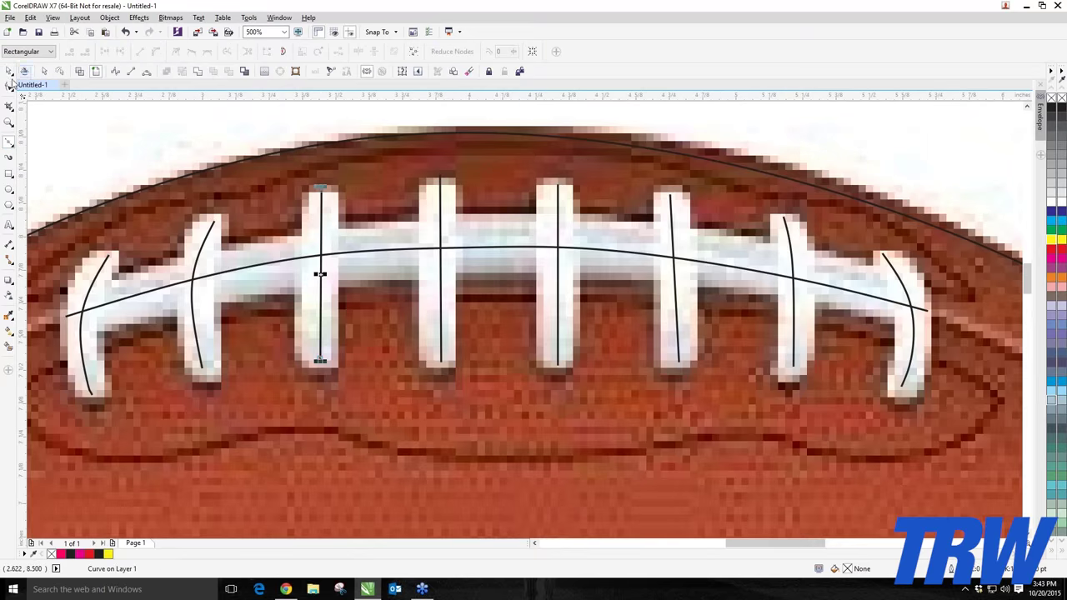
- Set the outline width of all nine lace lines to 10 pt
key("space")
scroll(159, 184, "down", 4)
left_click_drag(124, 150, 385, 301)
left_click(464, 51)
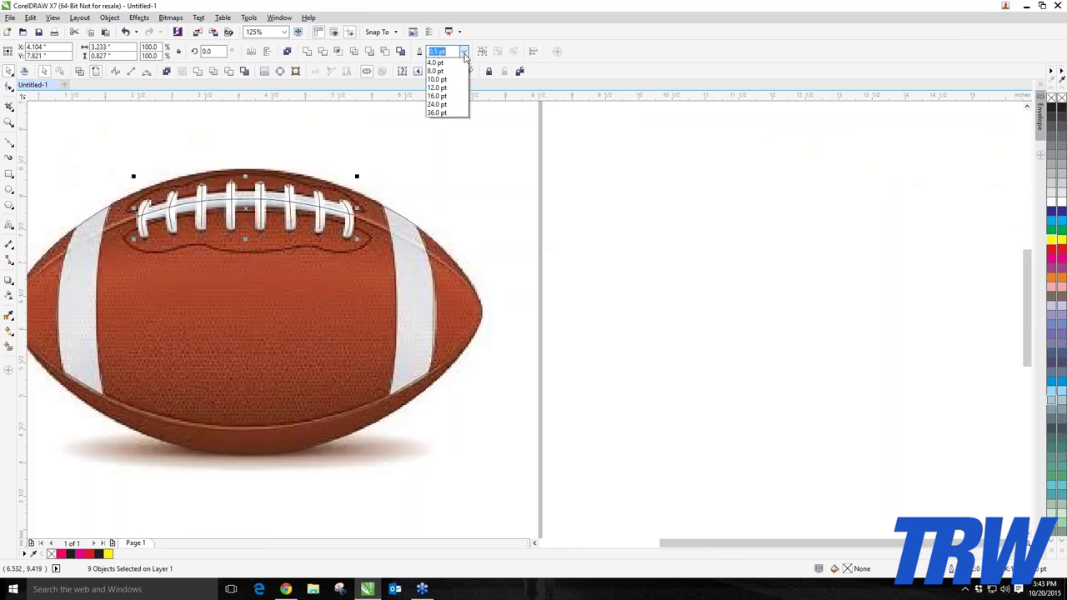
left_click(443, 142)
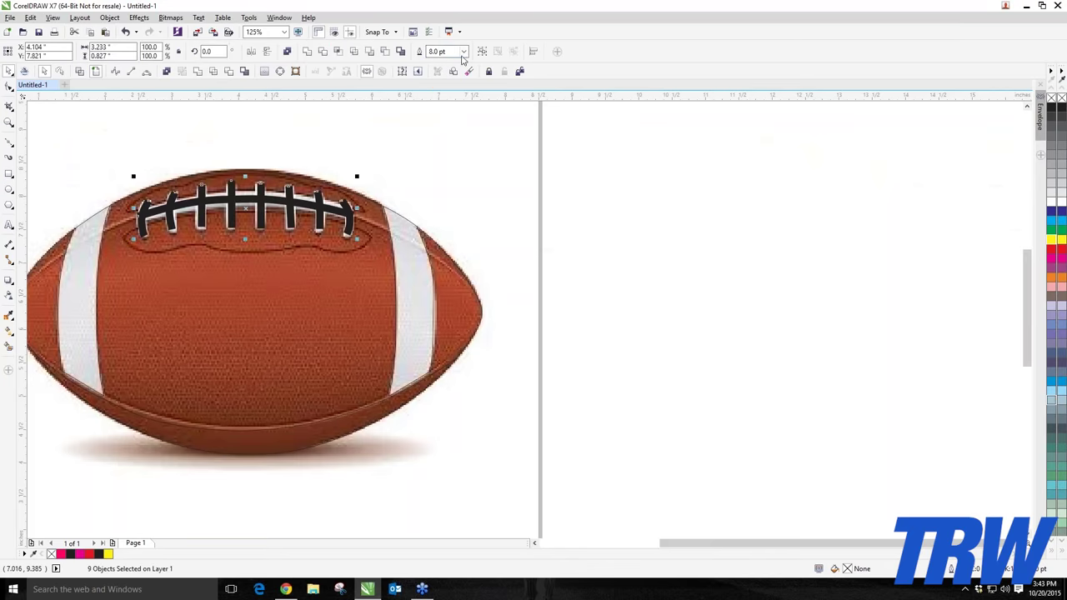
left_click(464, 51)
left_click(443, 150)
key("Escape")
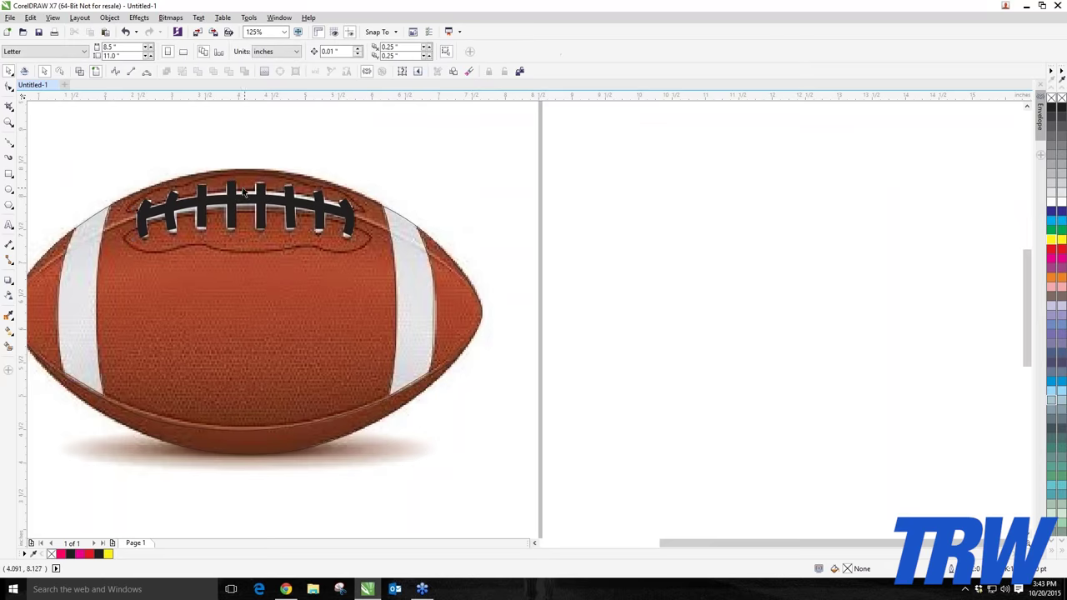
- In wireframe view, move the rightmost cross lace line slightly outward toward the end of the main lace line
left_click(78, 71)
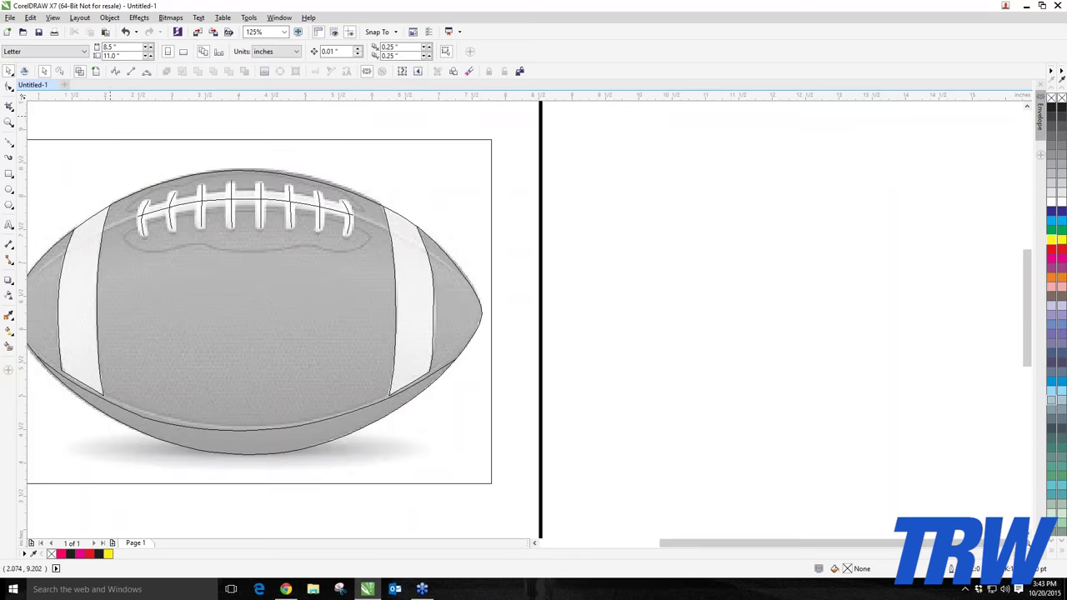
left_click_drag(109, 116, 379, 254)
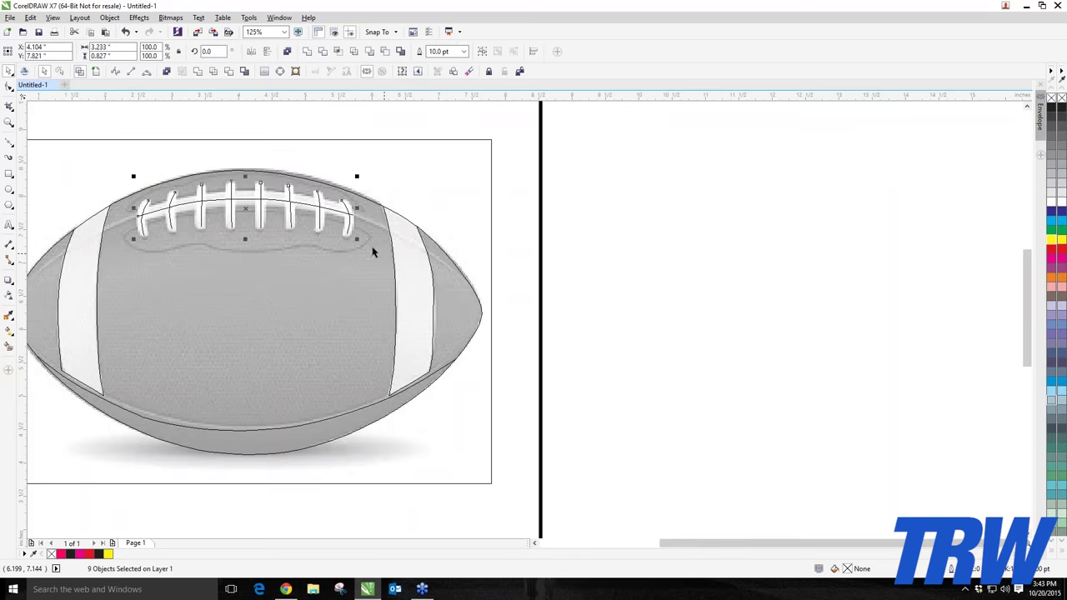
scroll(352, 151, "up", 2)
key("Escape")
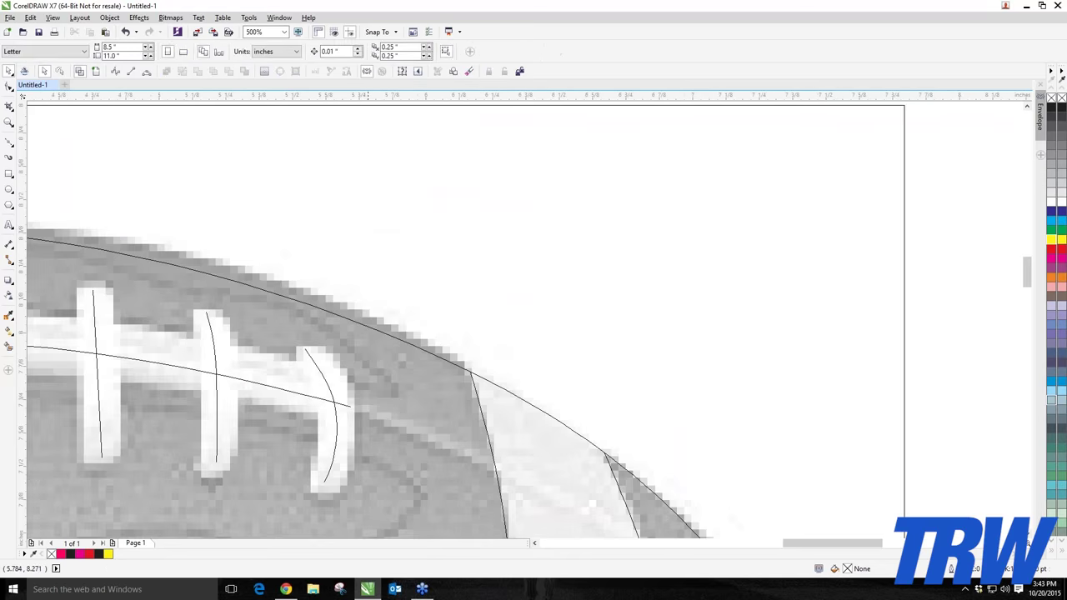
left_click(347, 400)
left_click(347, 400)
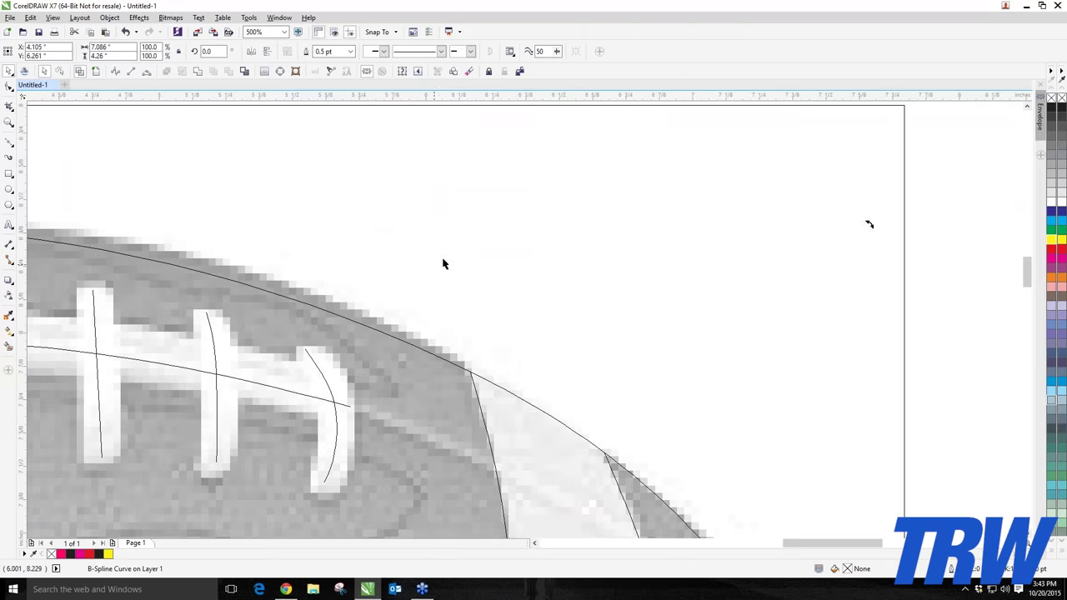
left_click(442, 262)
scroll(327, 419, "up", 3)
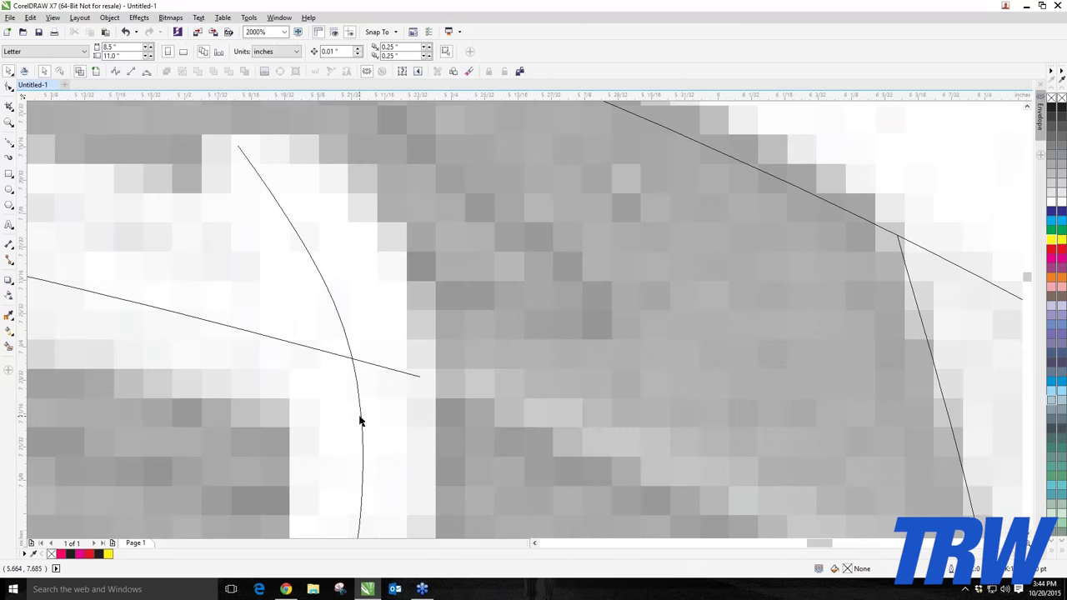
left_click_drag(361, 421, 395, 415)
scroll(395, 415, "down", 5)
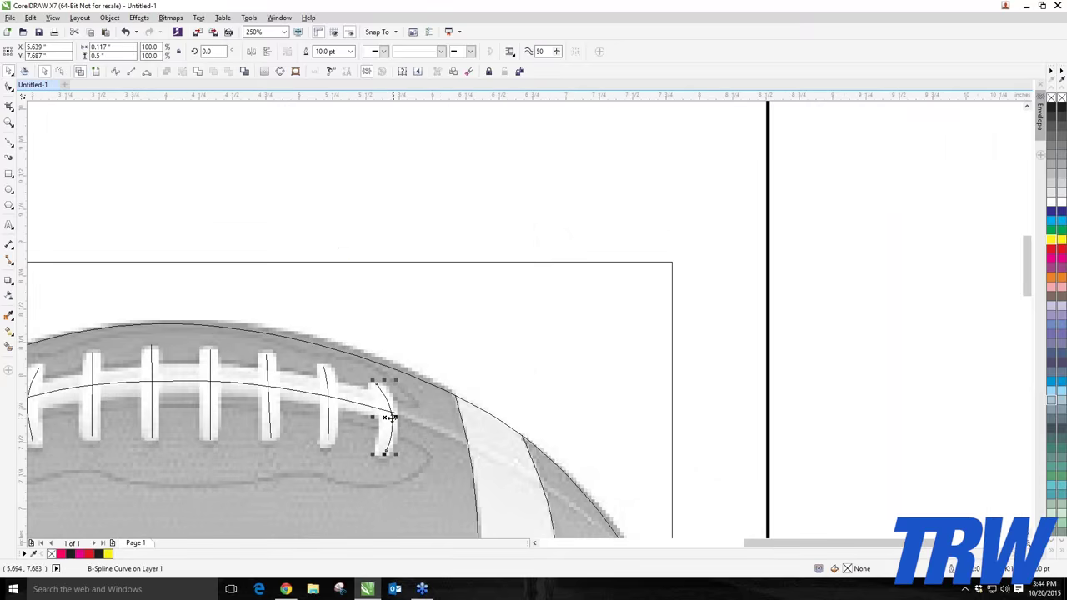
- Move the leftmost cross lace line slightly outward toward the main lace line's end and check the laces in full colour
scroll(189, 429, "up", 2)
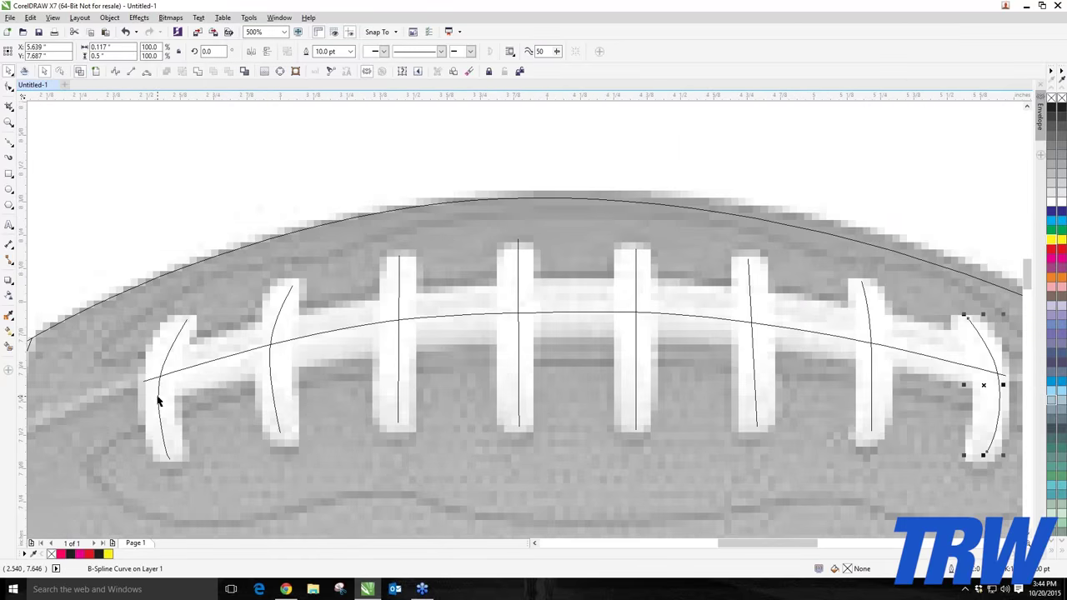
left_click_drag(158, 400, 149, 393)
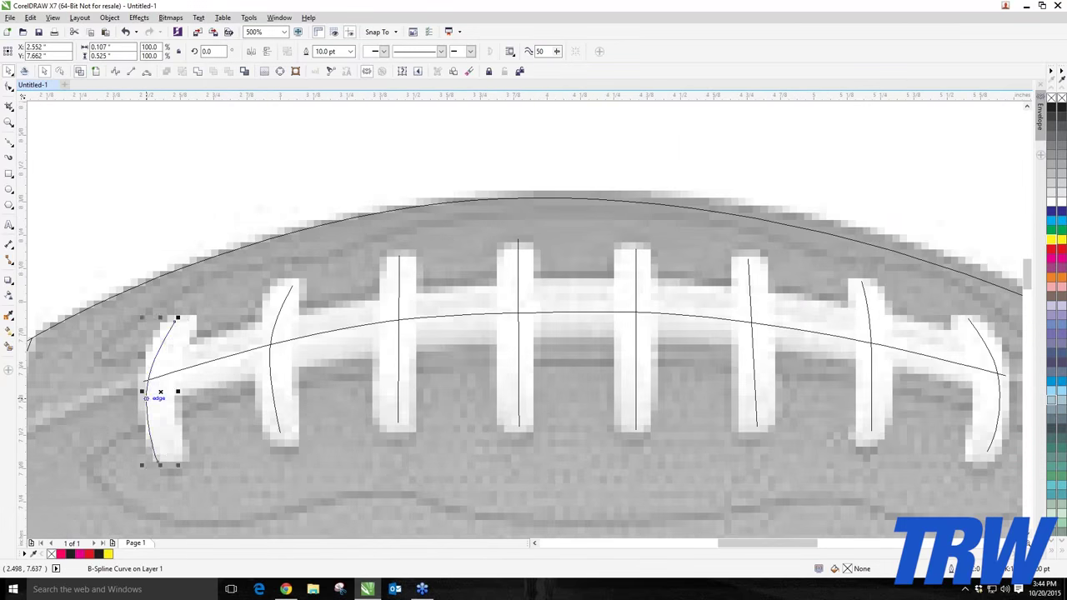
scroll(392, 433, "down", 3)
scroll(348, 377, "up", 3)
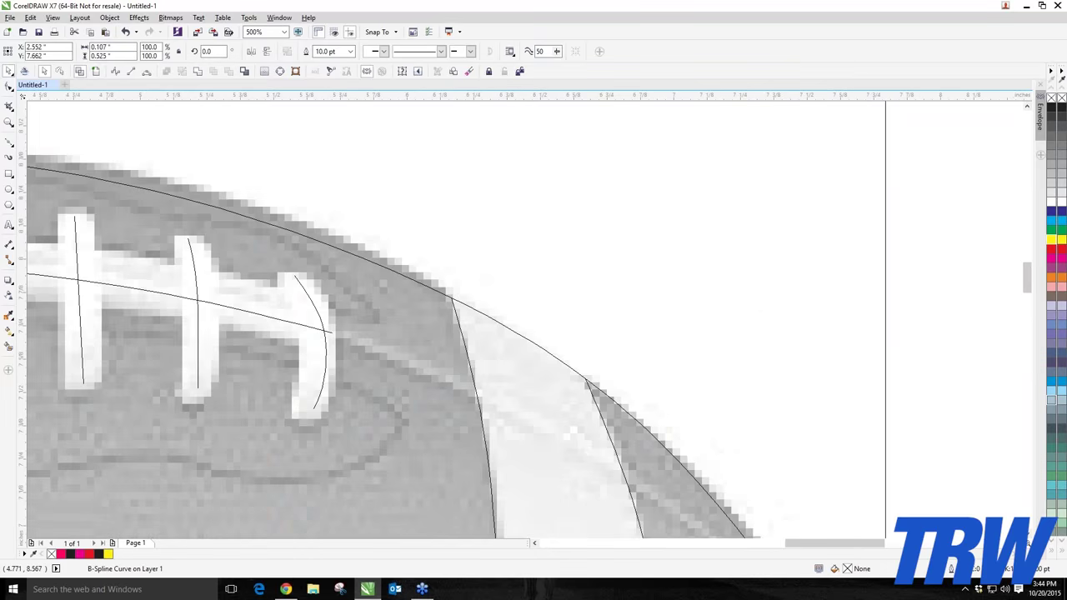
left_click(96, 71)
left_click(420, 252)
scroll(420, 252, "down", 2)
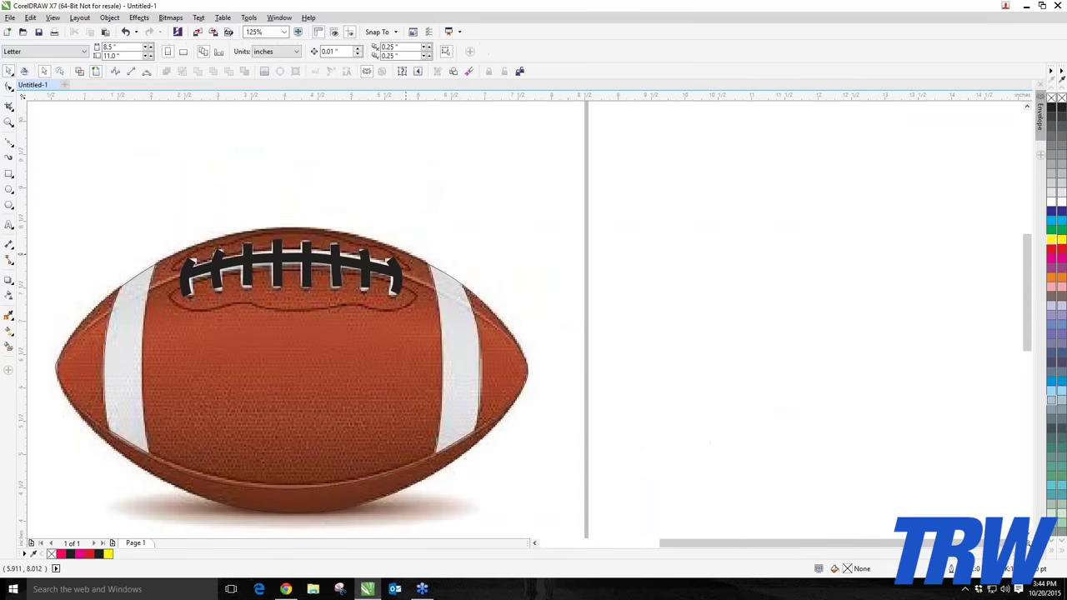
- Convert the outlines of all nine lace lines to objects
left_click_drag(178, 190, 424, 331)
left_click(80, 72)
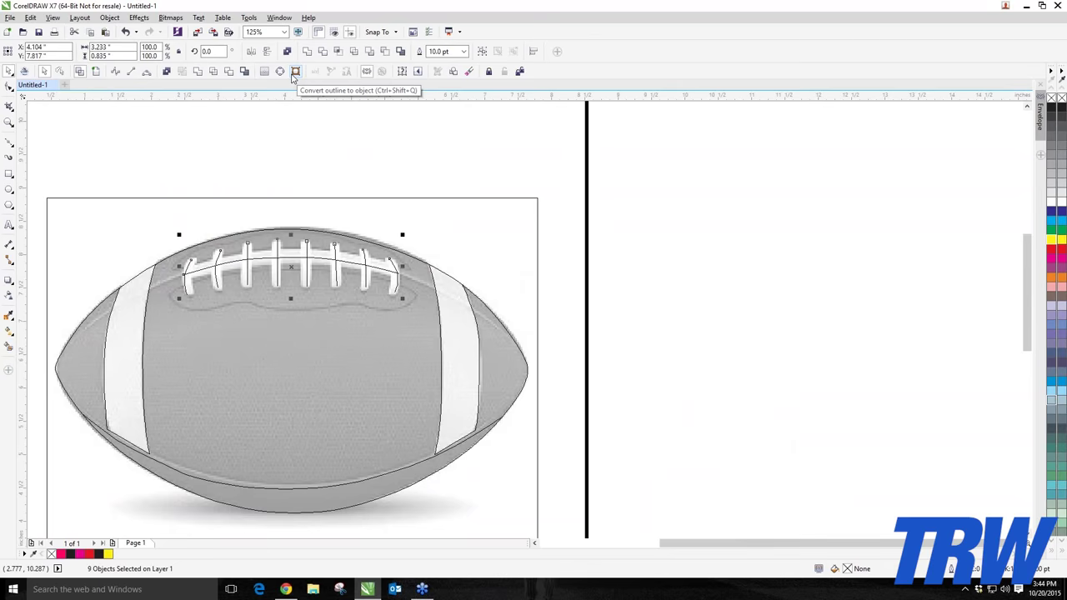
left_click(294, 74)
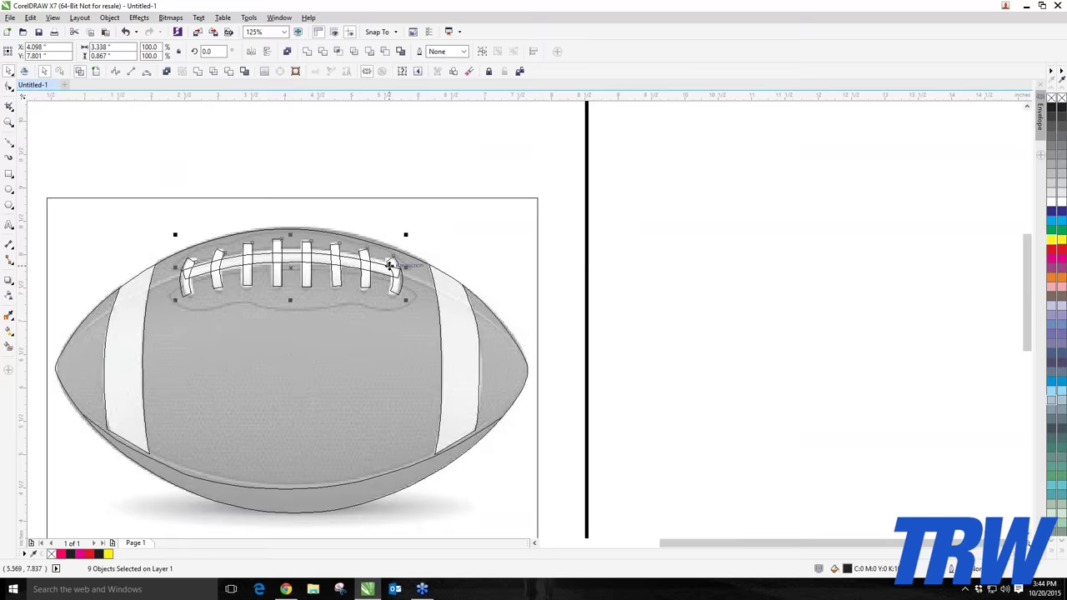
- Weld all nine lace shapes into a single curve
scroll(389, 265, "up", 5)
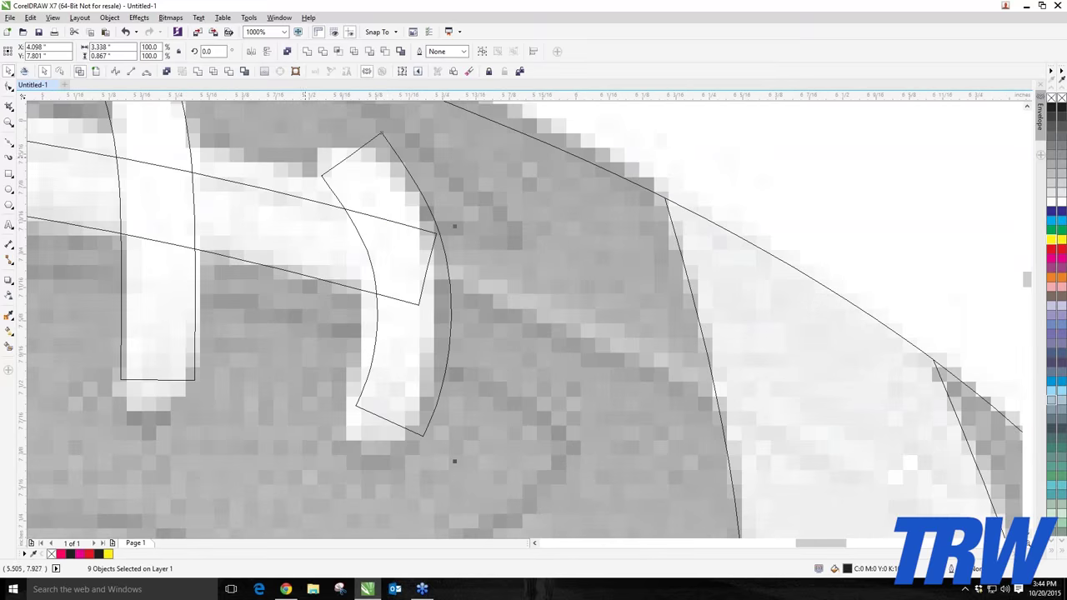
scroll(315, 173, "down", 5)
scroll(88, 288, "down", 3)
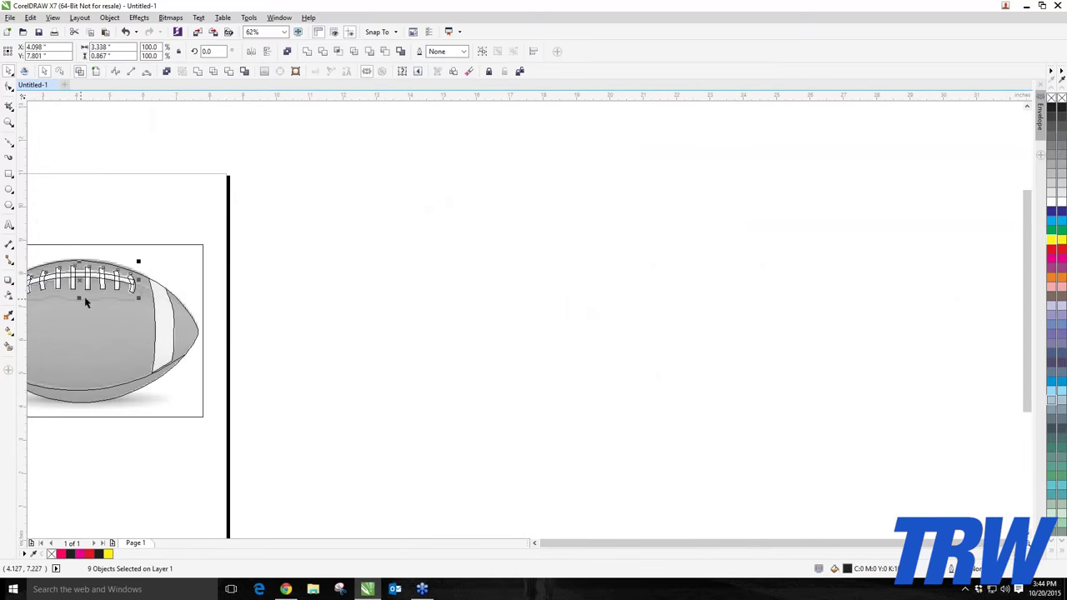
scroll(86, 302, "up", 5)
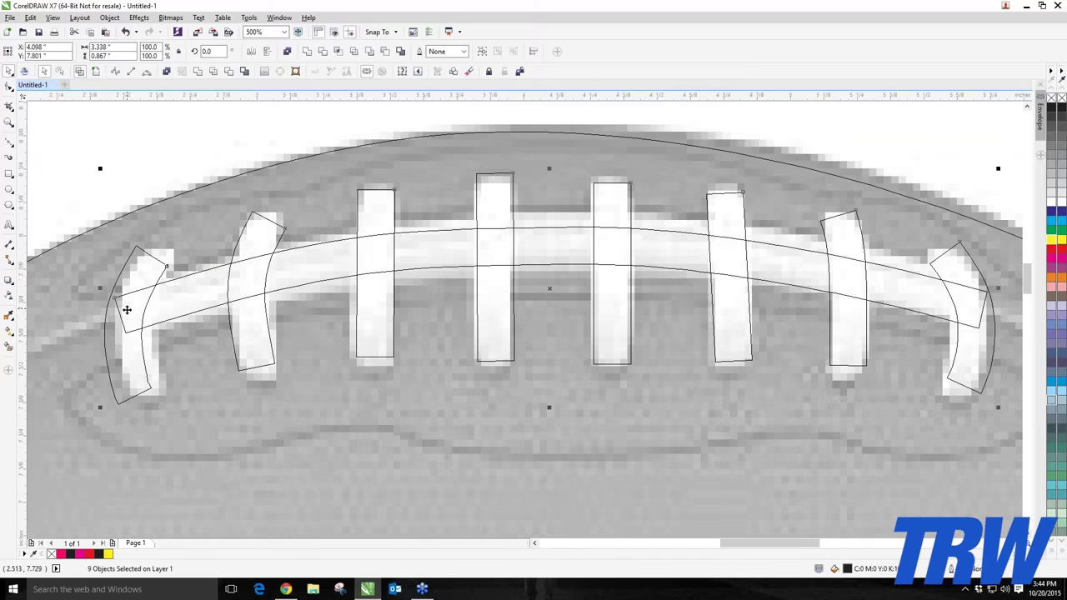
scroll(127, 309, "down", 2)
left_click(189, 198)
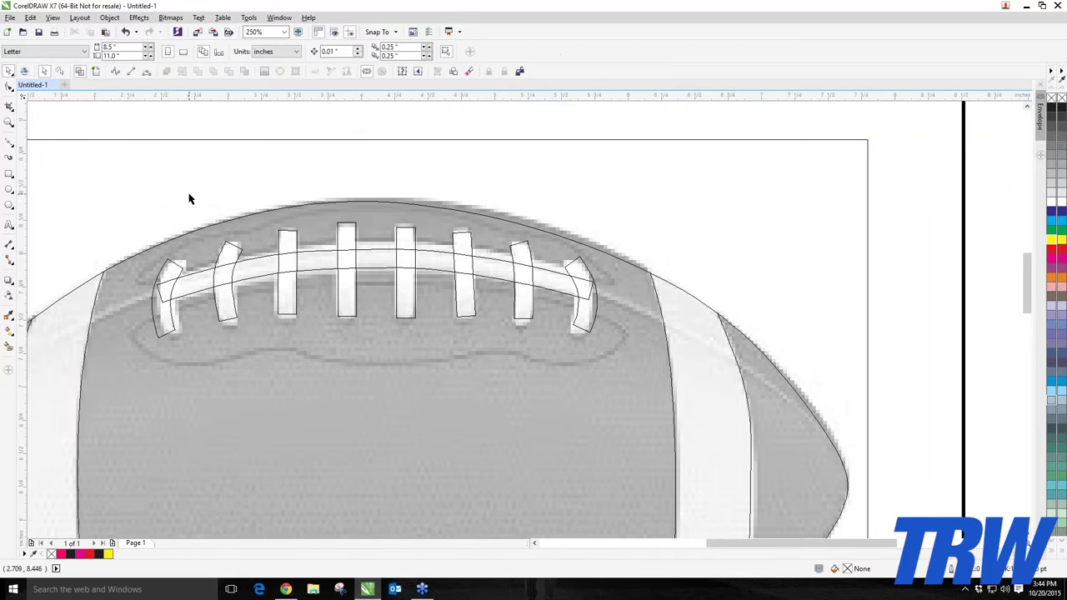
scroll(189, 198, "down", 2)
left_click_drag(150, 148, 377, 304)
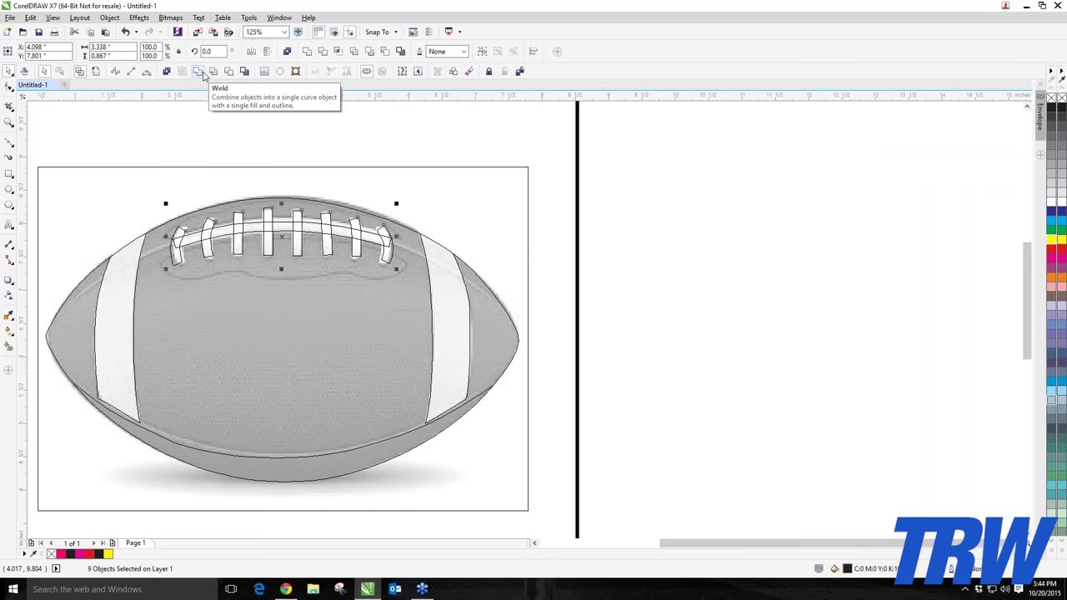
left_click(204, 74)
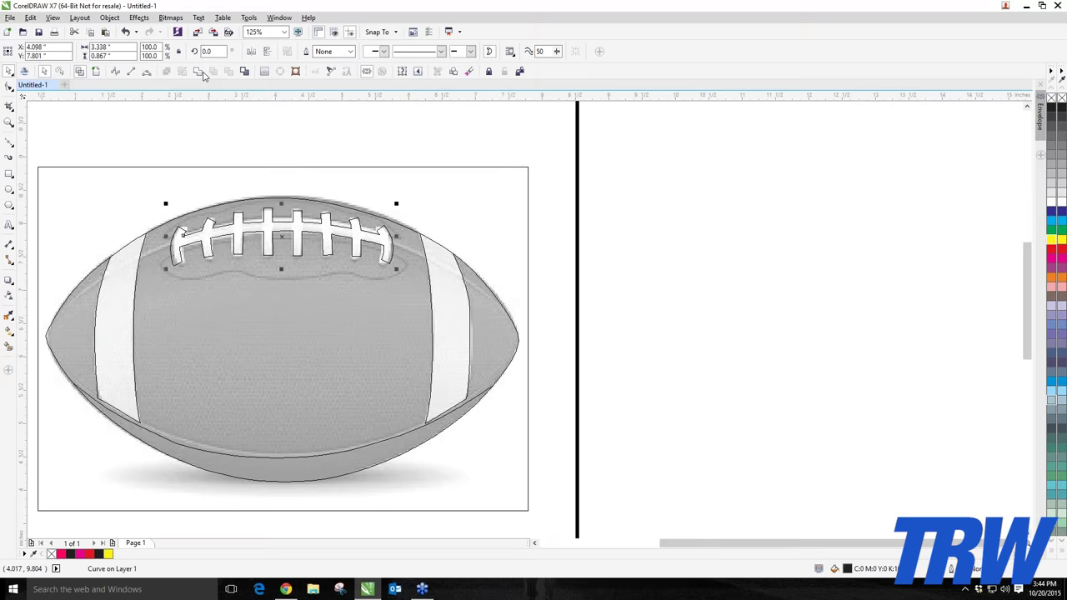
left_click(264, 172)
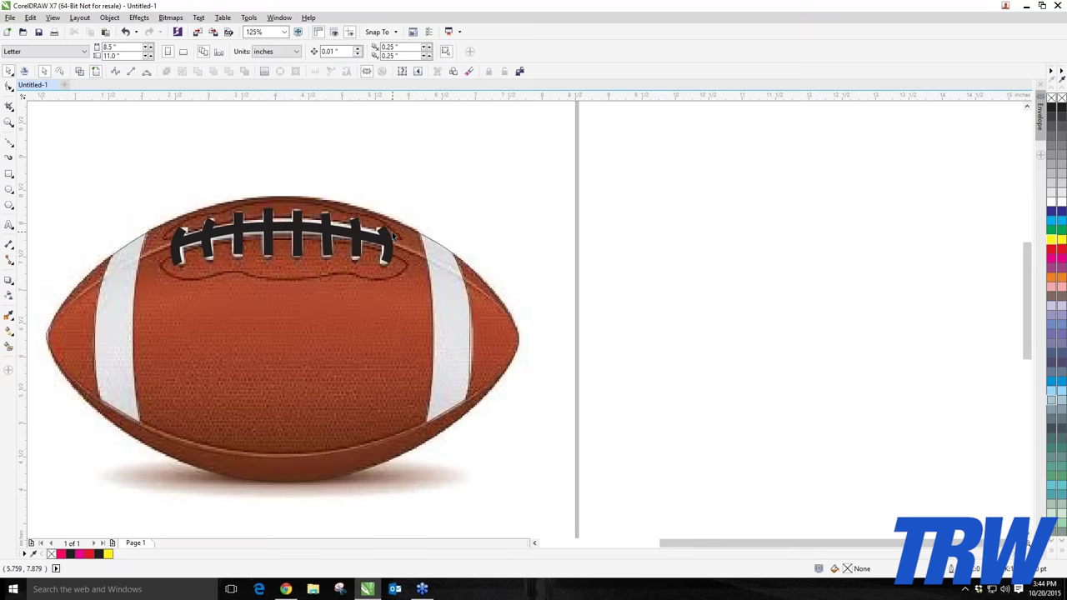
- Examine how the welded laces match the photo, in full colour and in wireframe view, especially at both lace ends
scroll(392, 232, "up", 3)
scroll(337, 209, "down", 4)
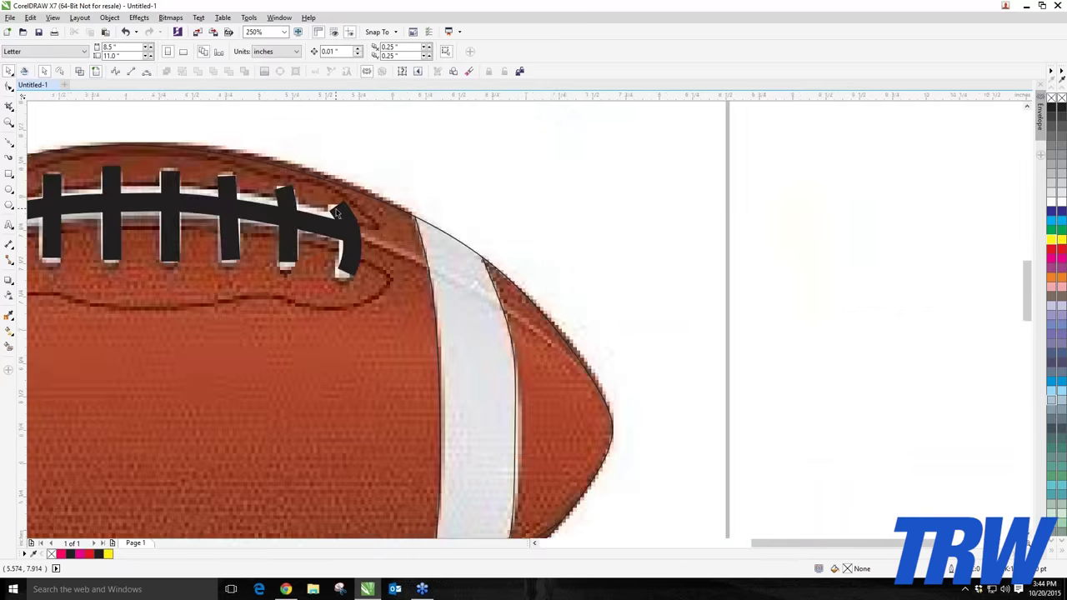
scroll(329, 205, "up", 2)
scroll(329, 207, "down", 2)
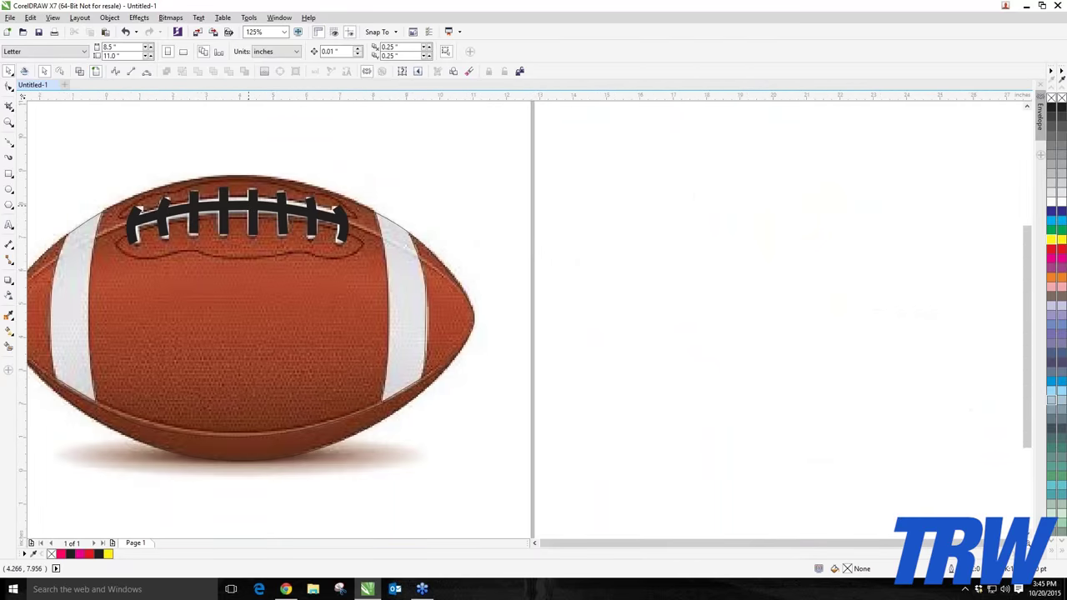
scroll(138, 214, "down", 2)
scroll(147, 226, "up", 3)
scroll(147, 226, "down", 2)
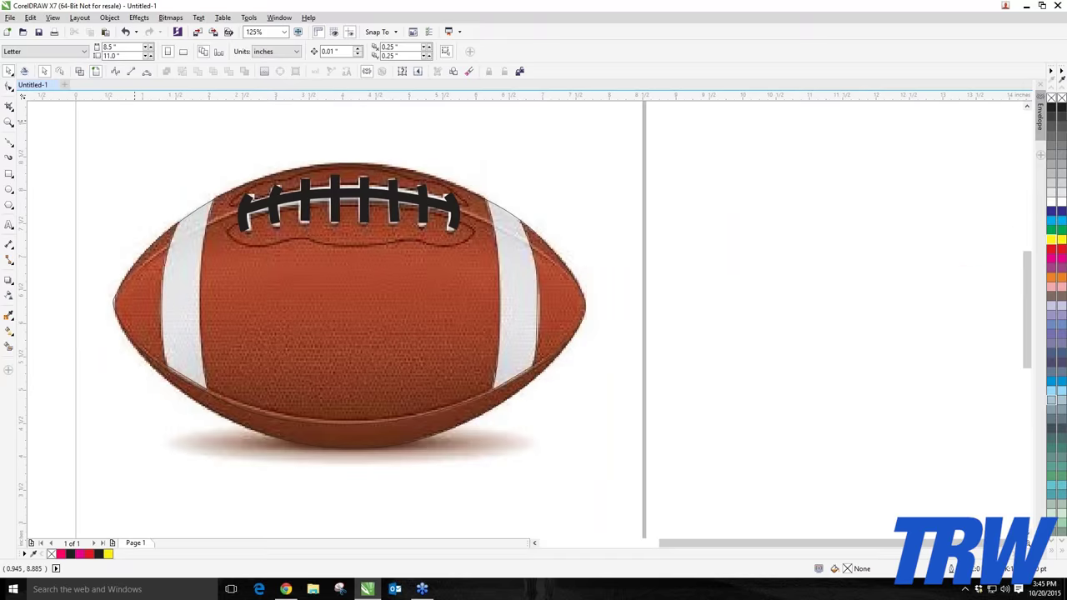
left_click(80, 72)
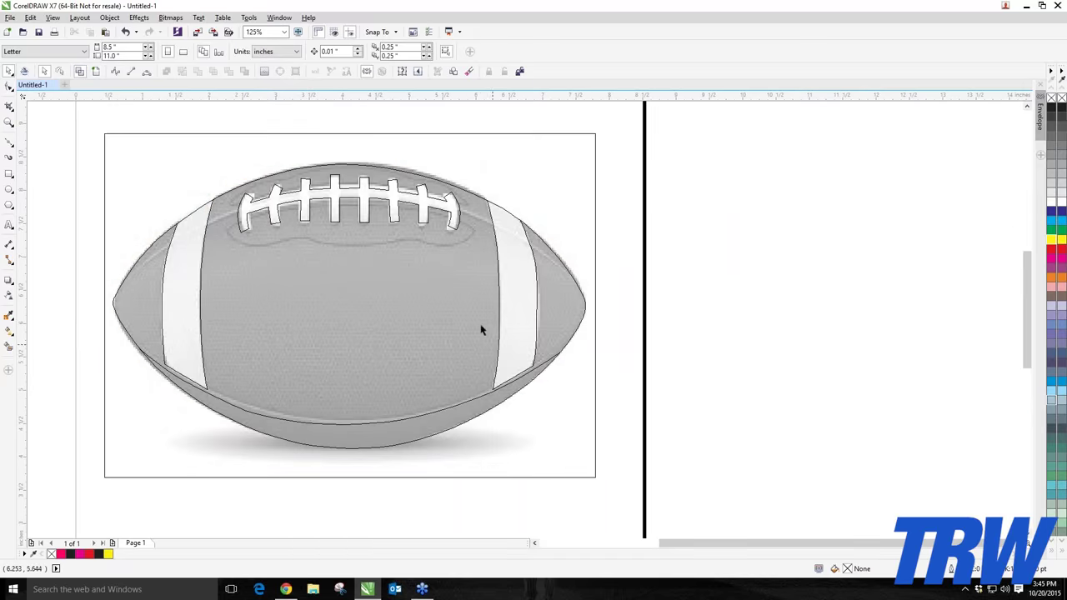
scroll(238, 180, "up", 1)
scroll(247, 291, "up", 1)
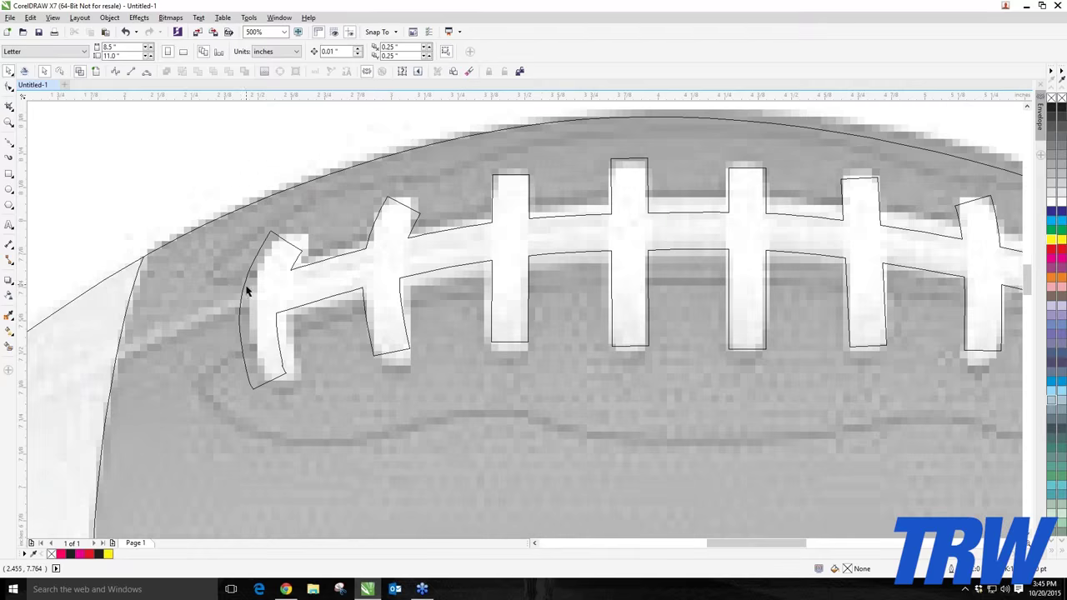
scroll(698, 175, "down", 2)
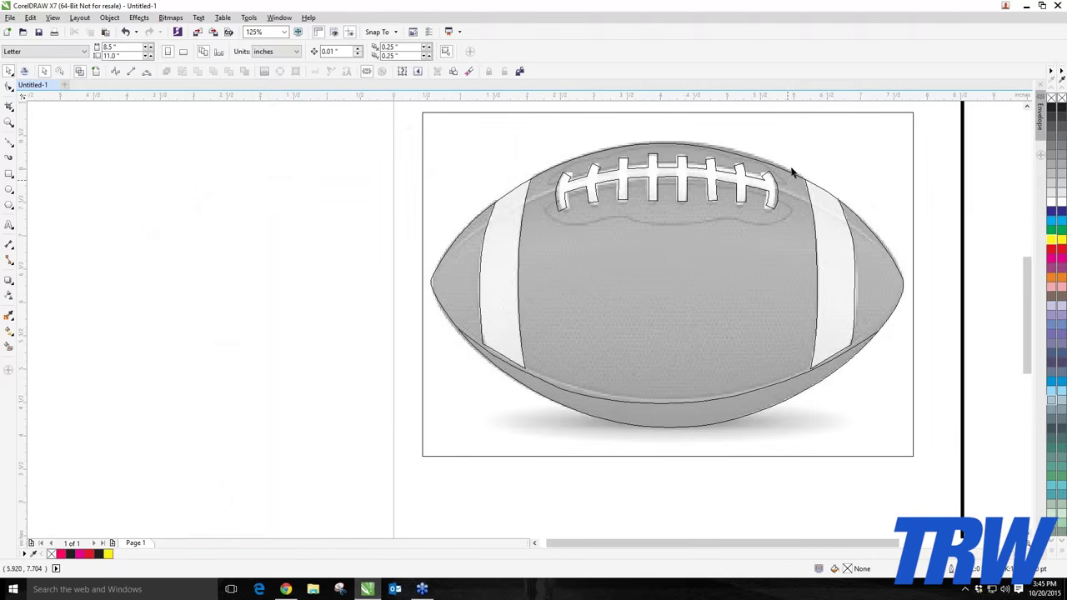
scroll(796, 169, "up", 1)
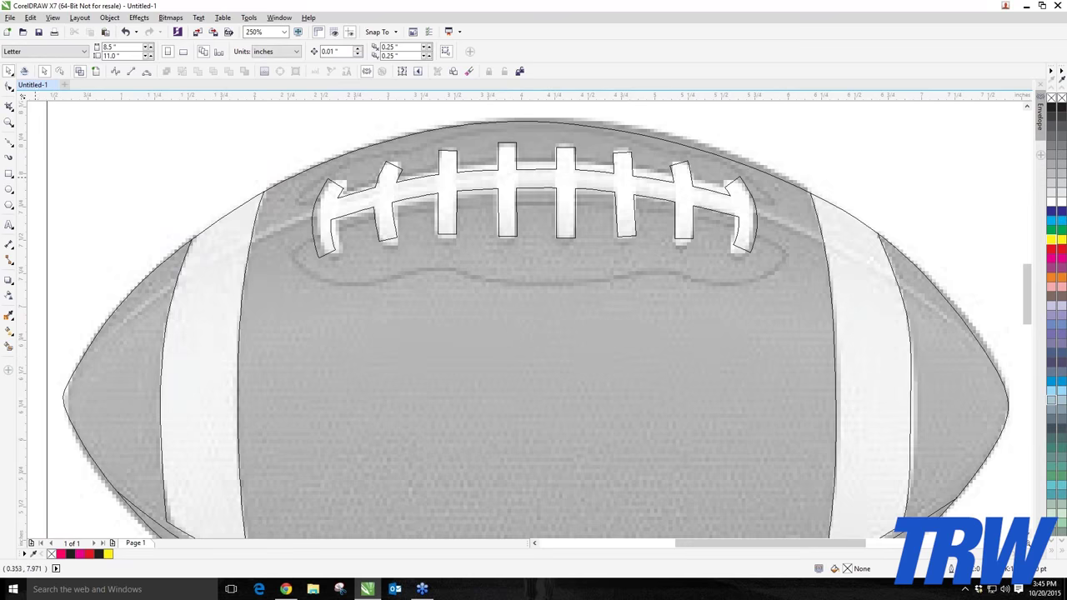
- Trace the wavy stitching line below the laces with a B-Spline curve about 3.7 in wide, running between the two outer cross laces
left_click(11, 145)
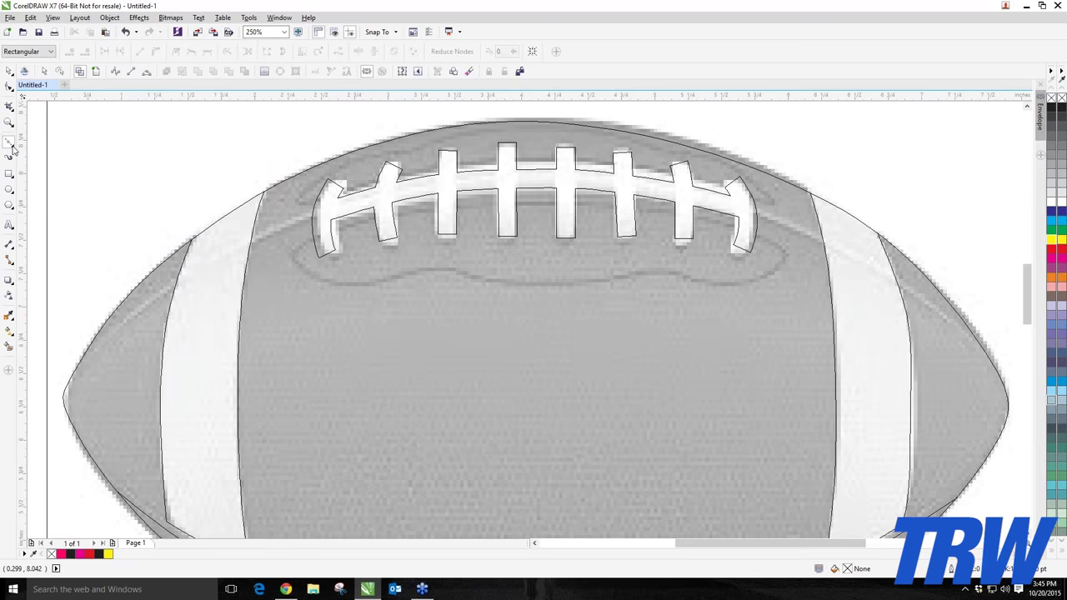
left_click(12, 147)
left_click(46, 163)
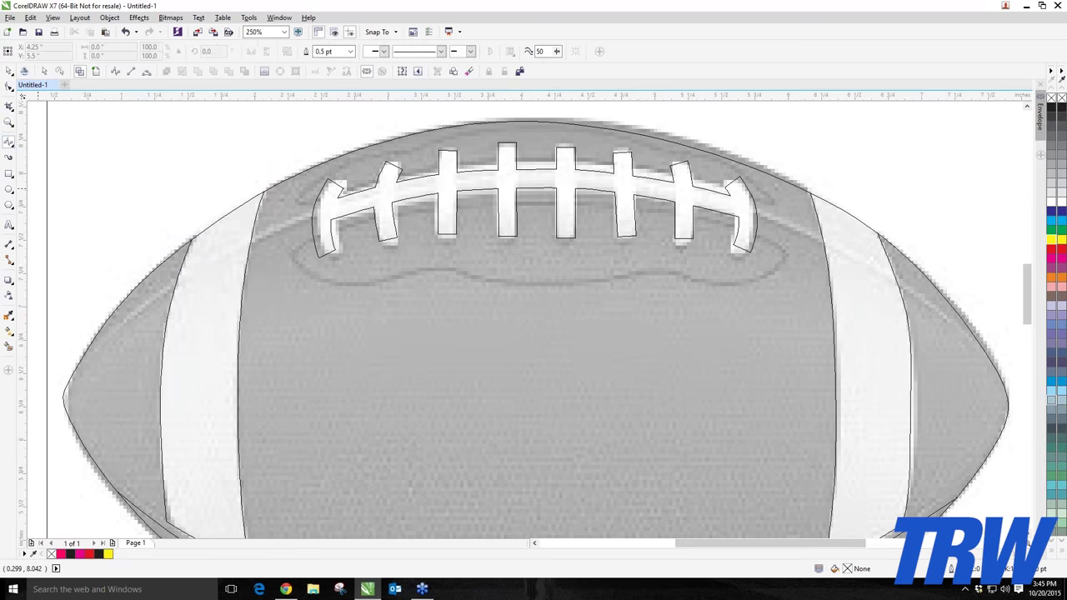
left_click_drag(313, 236, 286, 254)
double_click(294, 250)
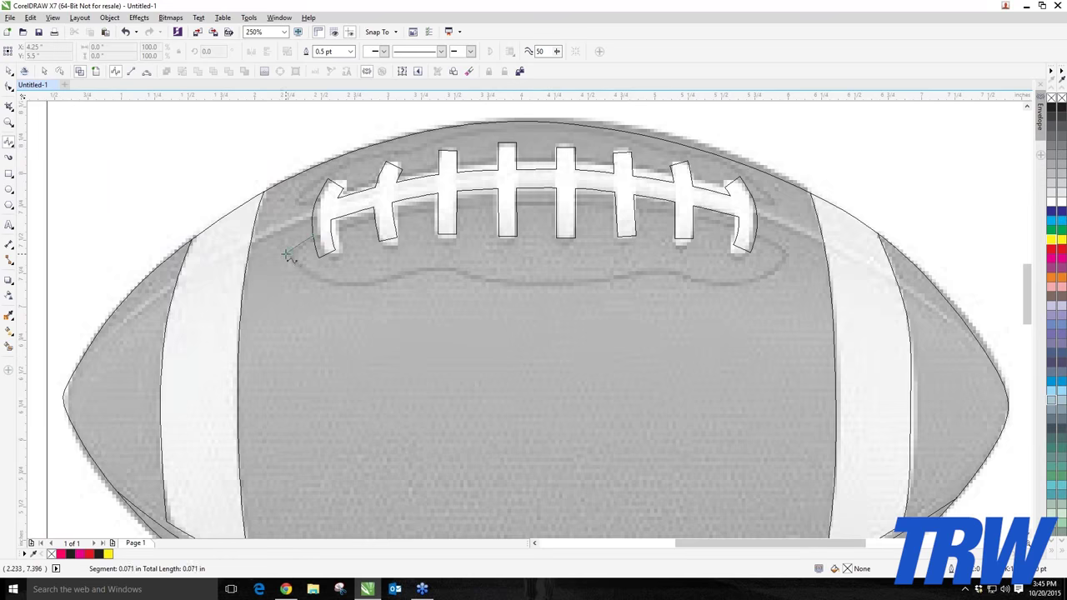
double_click(289, 254)
double_click(313, 276)
double_click(338, 286)
mouse_move(370, 288)
left_mouse_down()
mouse_move(451, 269)
mouse_move(525, 287)
mouse_move(658, 272)
left_mouse_up()
mouse_move(653, 273)
left_mouse_down()
mouse_move(754, 284)
mouse_move(787, 256)
mouse_move(755, 233)
left_mouse_up()
left_click(755, 233)
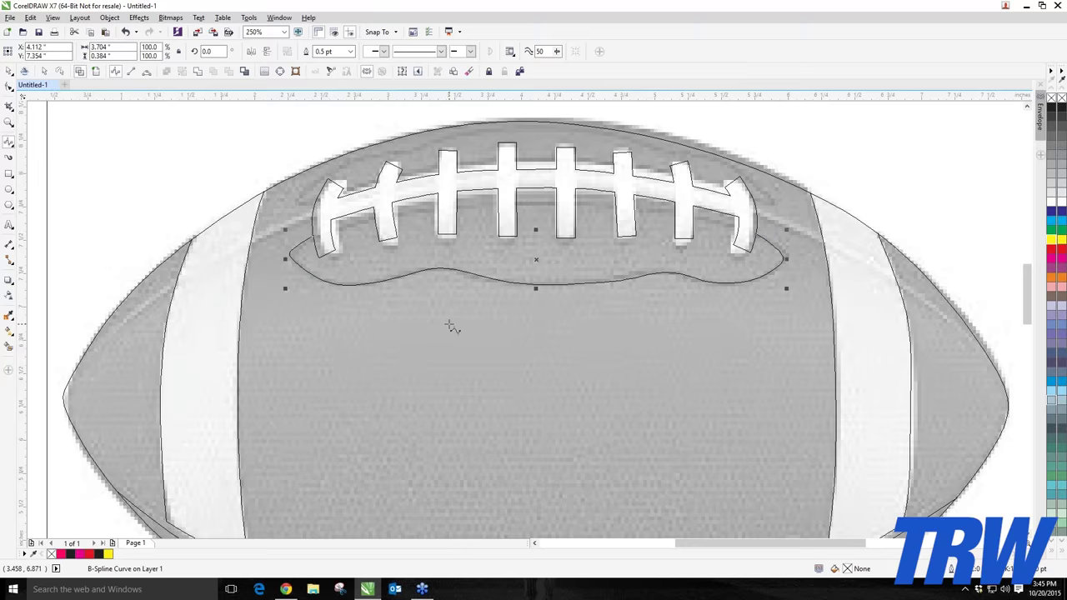
scroll(453, 327, "down", 2)
scroll(488, 263, "up", 2)
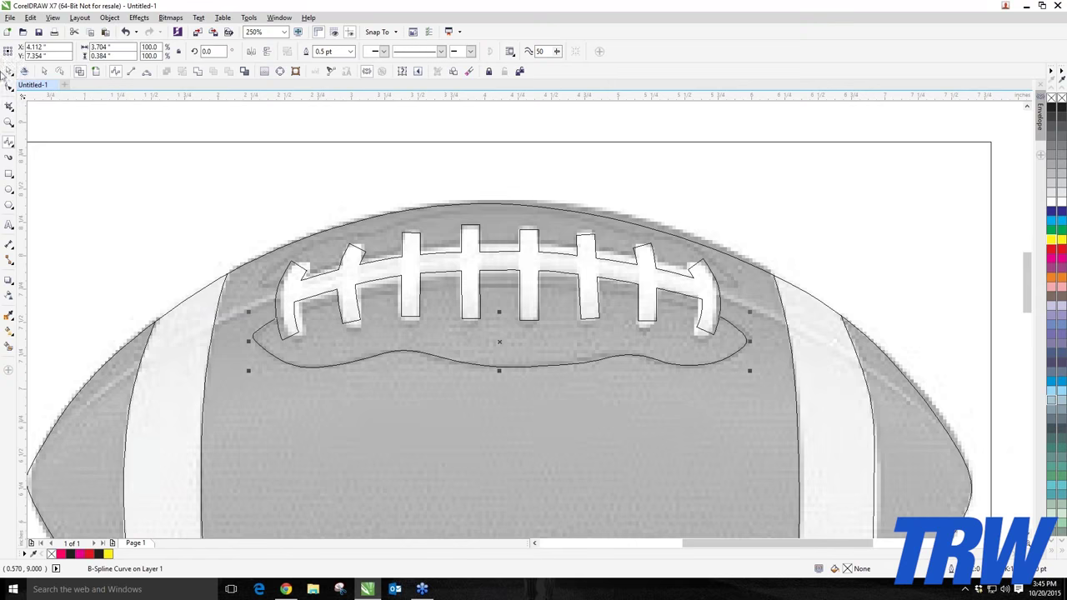
left_click(109, 17)
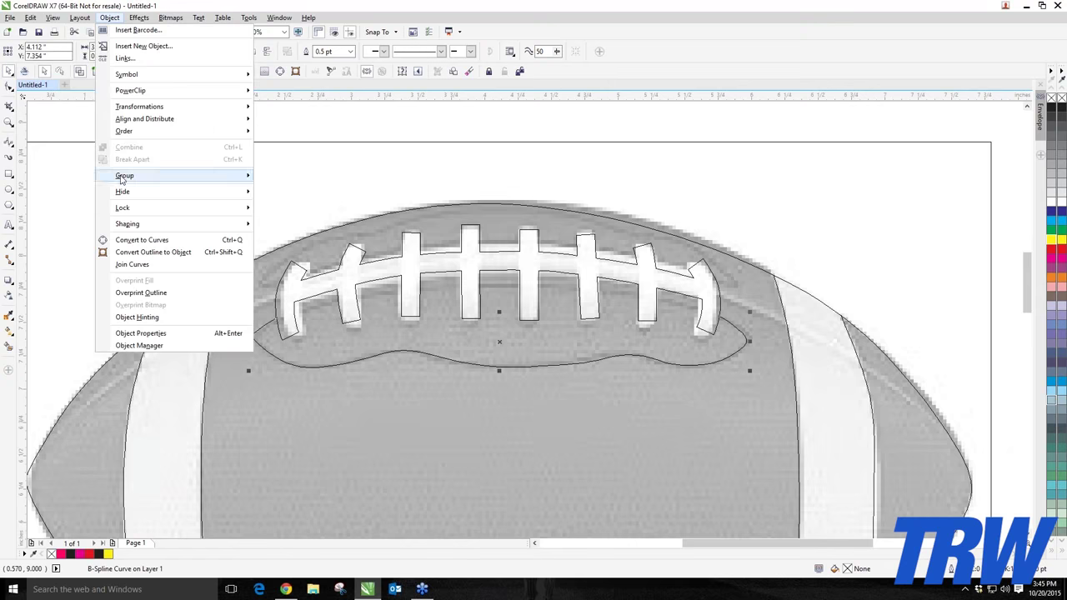
mouse_move(208, 229)
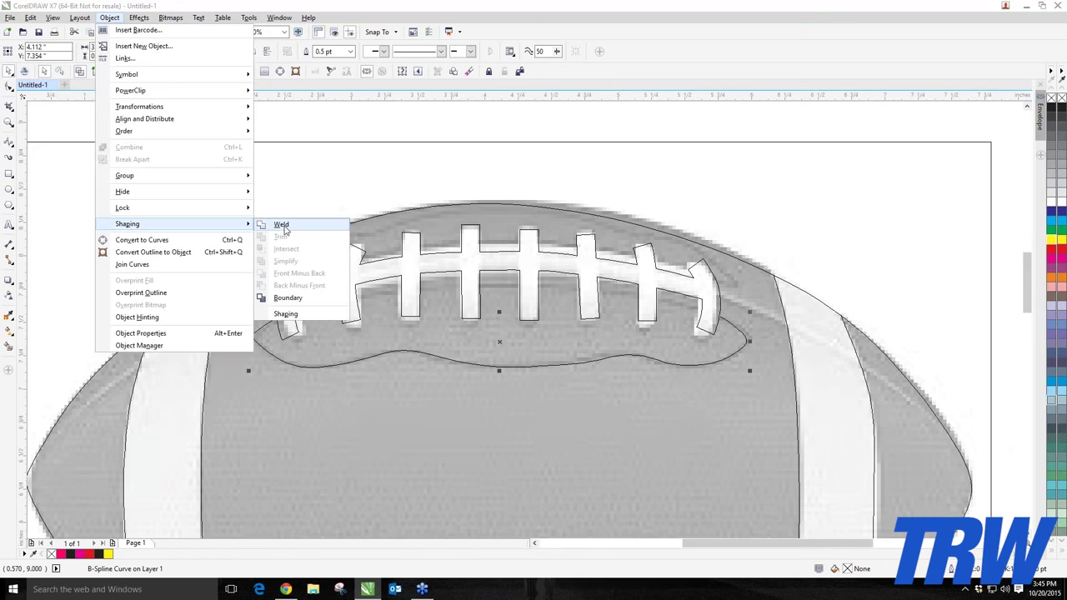
left_click(319, 159)
- Draw two overlapping circles in the empty area beside the page, spanning about 3.4 by 3.2 in together
scroll(293, 169, "down", 3)
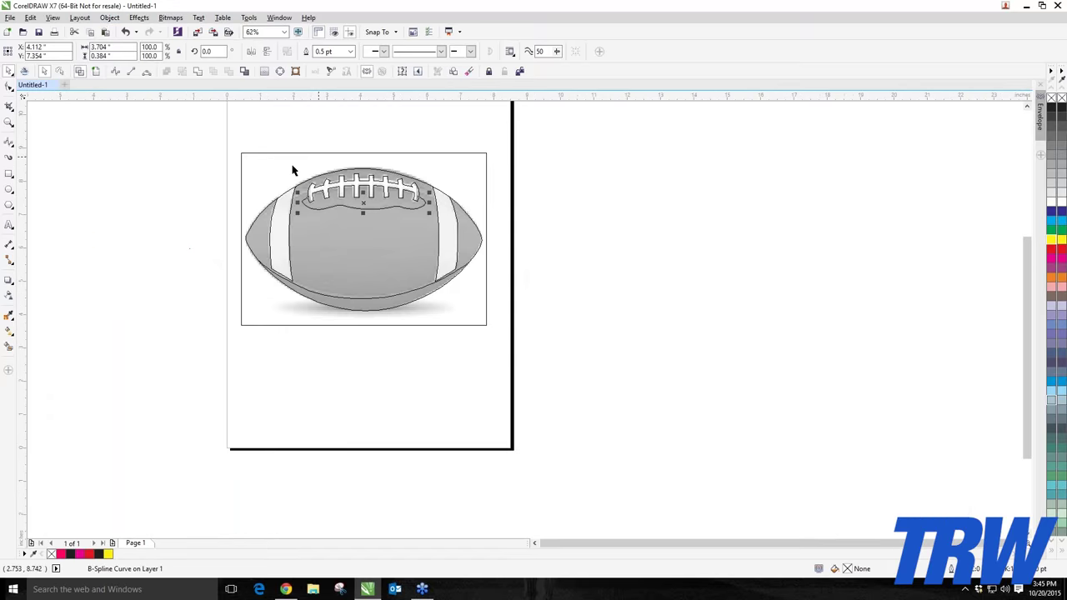
left_click(10, 190)
left_click_drag(84, 225, 153, 295)
mouse_move(197, 265)
left_mouse_down()
mouse_move(147, 295)
mouse_move(123, 334)
left_mouse_up()
left_click(10, 106)
left_click(52, 186)
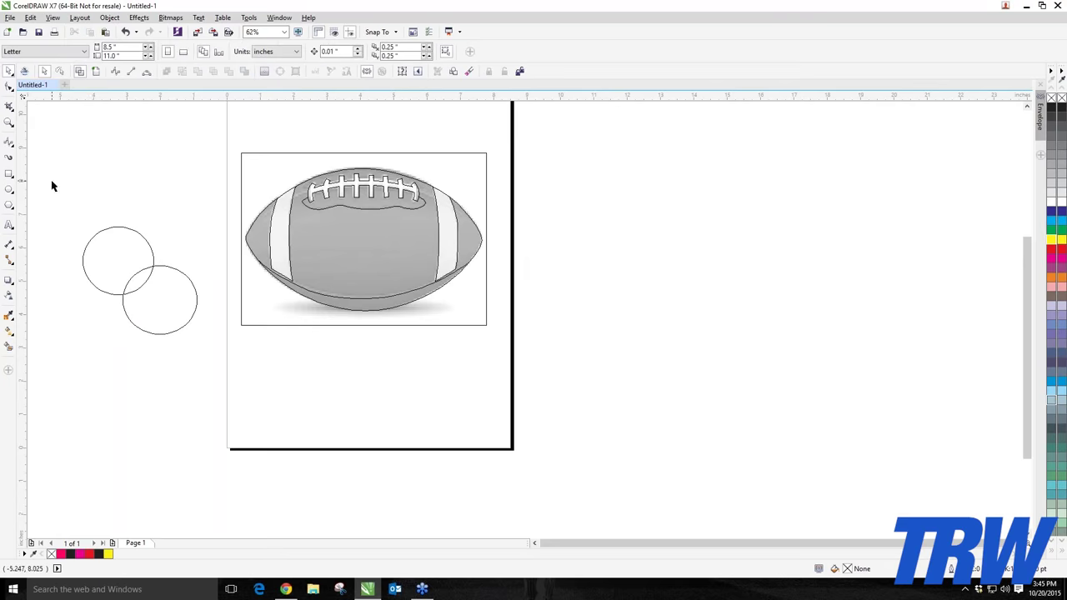
- Weld the two overlapping circles into one shape and delete that shape
left_click_drag(51, 186, 219, 365)
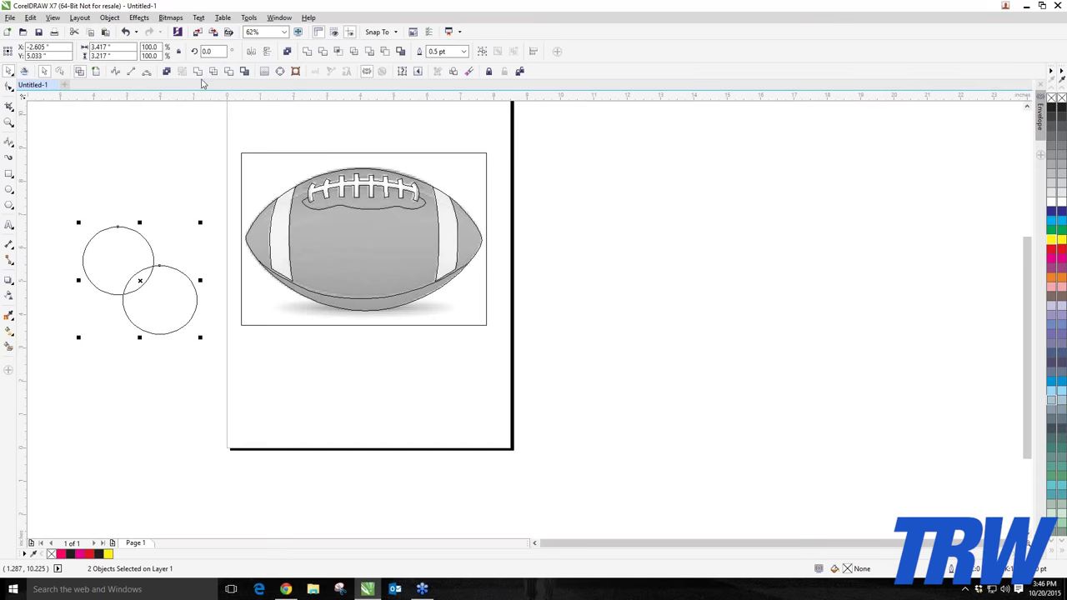
left_click(307, 52)
left_click(272, 364)
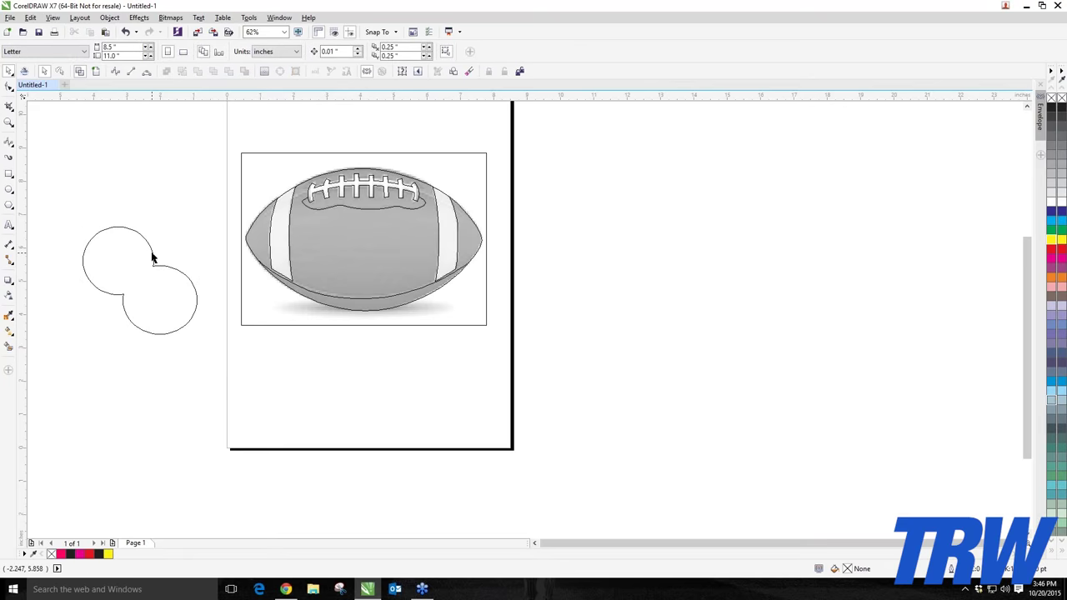
left_click(153, 259)
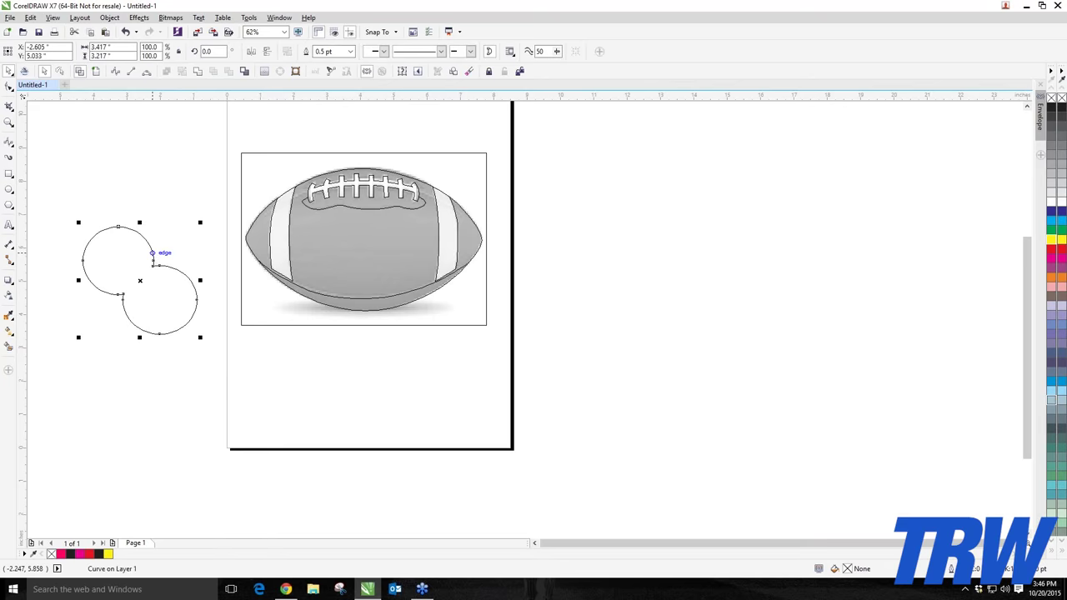
key("Delete")
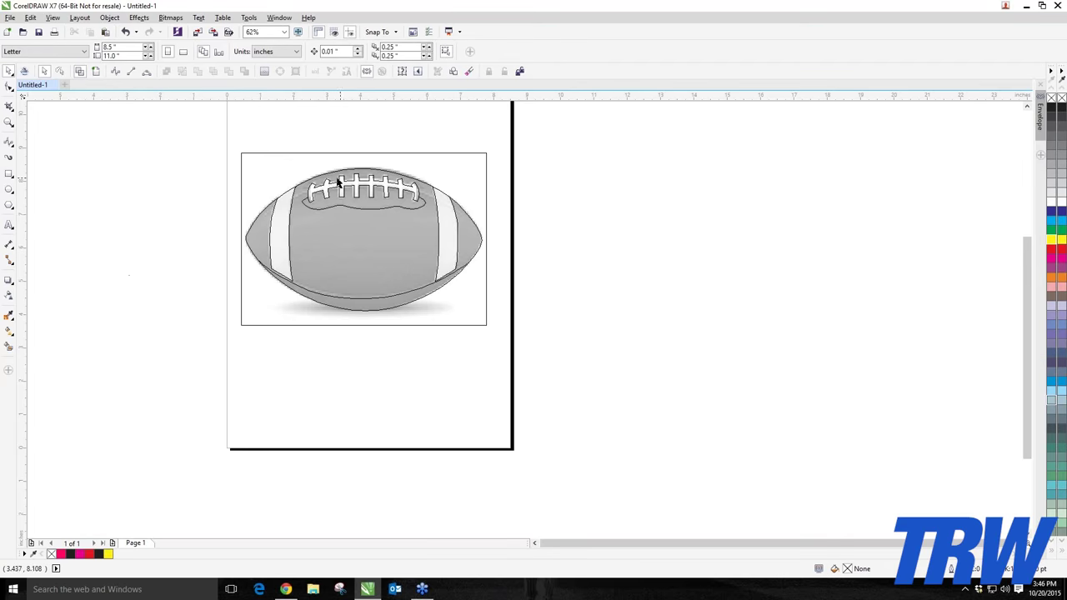
- Try a vertically mirrored copy of the lower stitching curve as the stitching line above the laces, and delete the copy
scroll(339, 182, "up", 4)
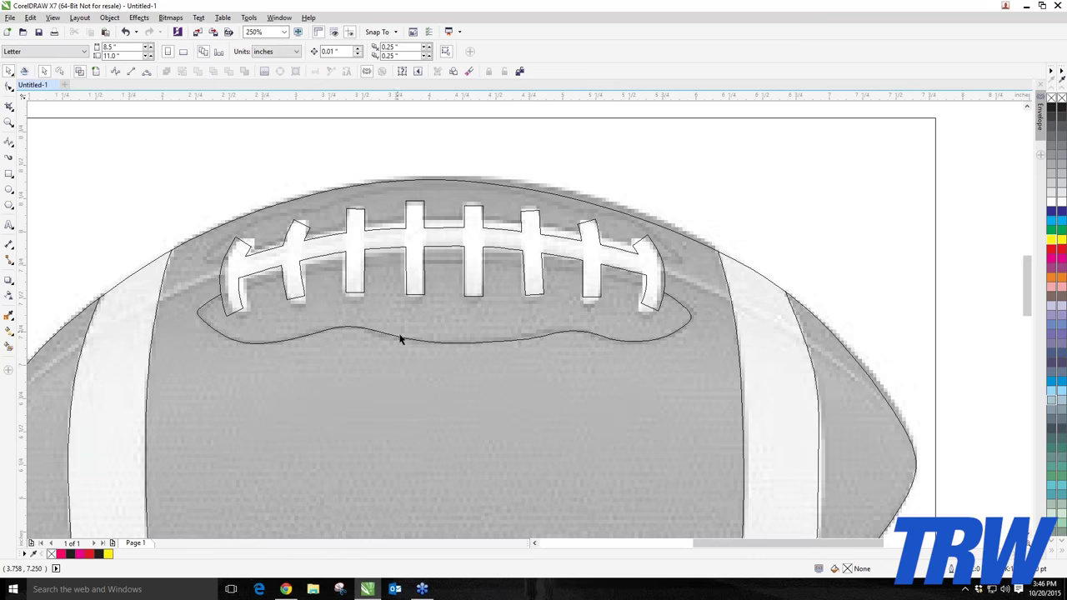
left_click_drag(403, 338, 437, 183)
right_click(437, 183)
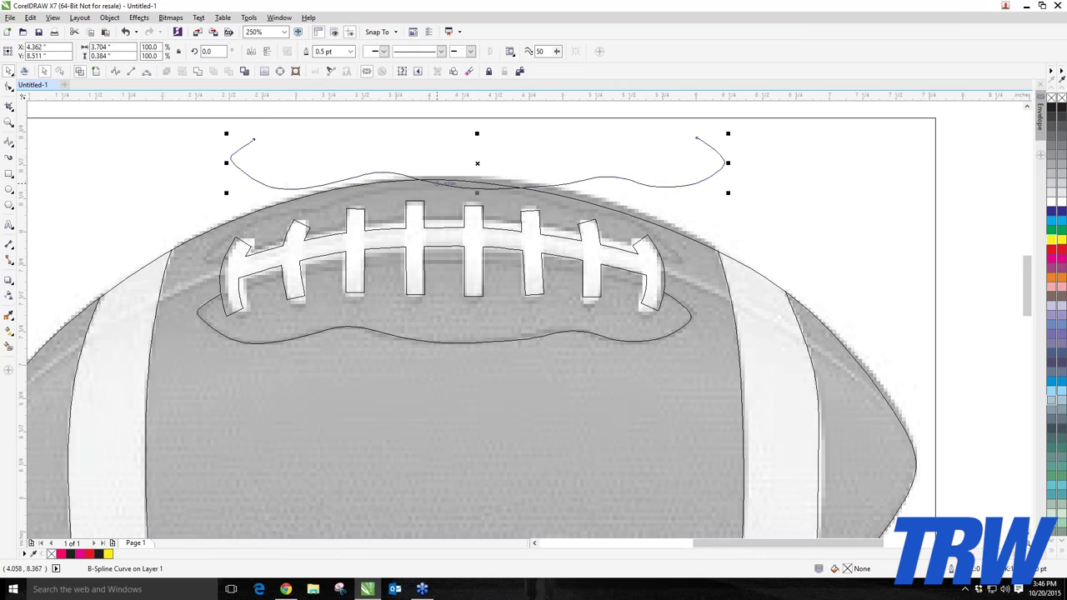
left_click(267, 51)
left_click_drag(439, 146, 450, 218)
key("Delete")
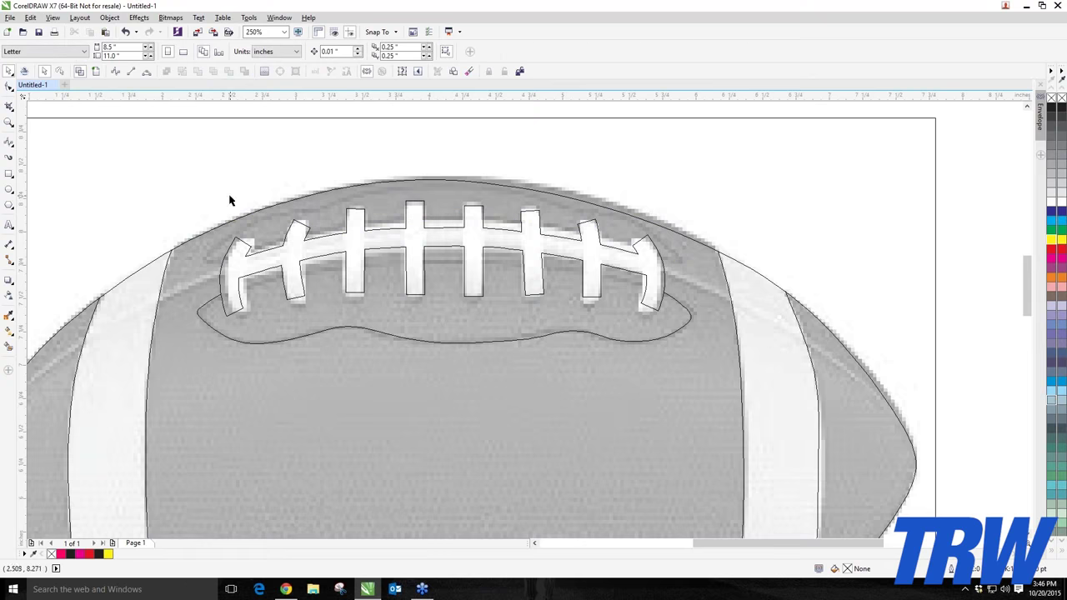
- Trace the stitching line arching above the laces with a B-Spline curve about 3.5 in wide and 0.56 in high
left_click(10, 143)
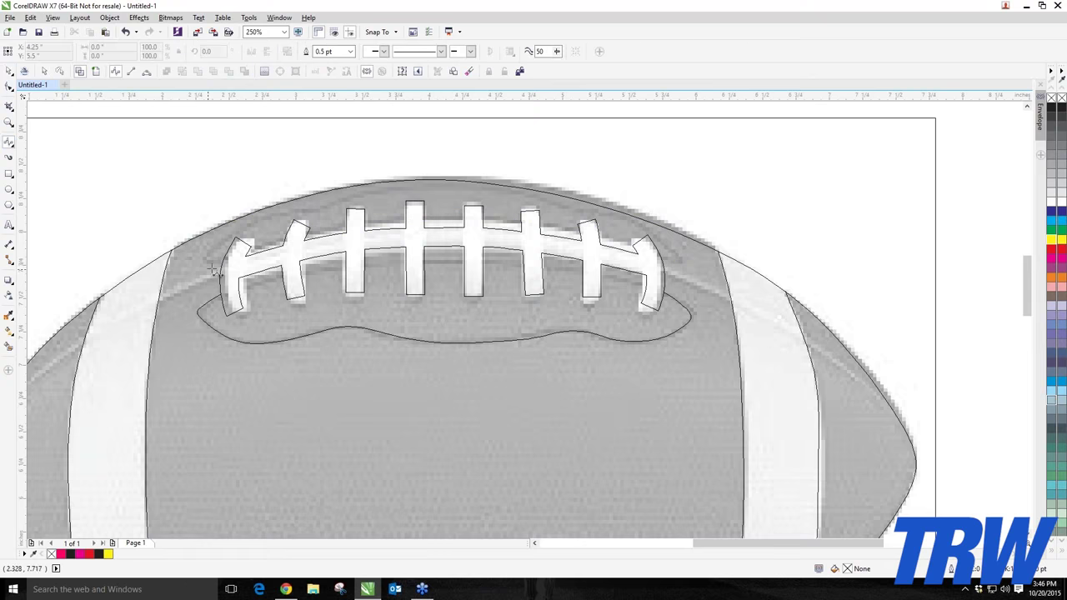
mouse_move(222, 263)
left_mouse_down()
mouse_move(201, 260)
mouse_move(215, 245)
left_mouse_up()
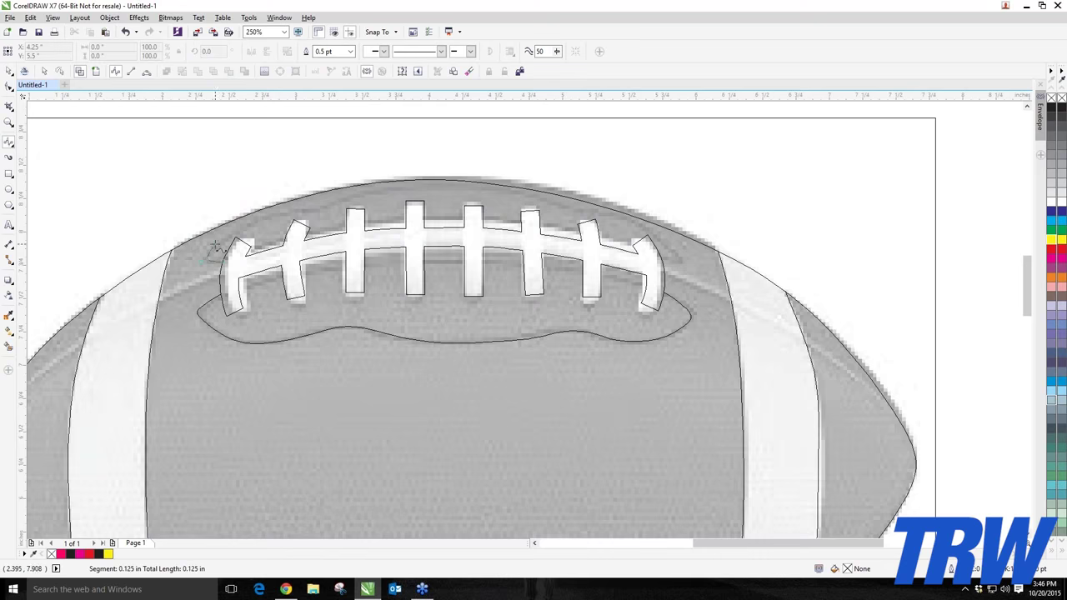
left_click(215, 246)
left_click(246, 227)
left_click(287, 211)
left_click(371, 196)
left_click(448, 186)
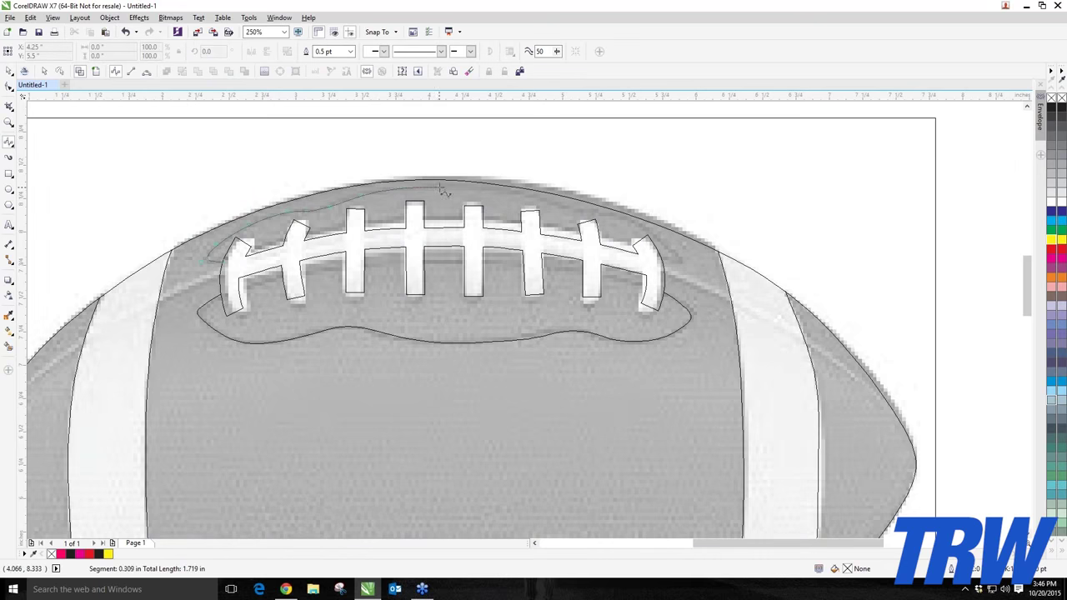
left_click(482, 190)
left_click(516, 194)
left_click(554, 203)
left_click(590, 210)
left_click(664, 239)
double_click(680, 262)
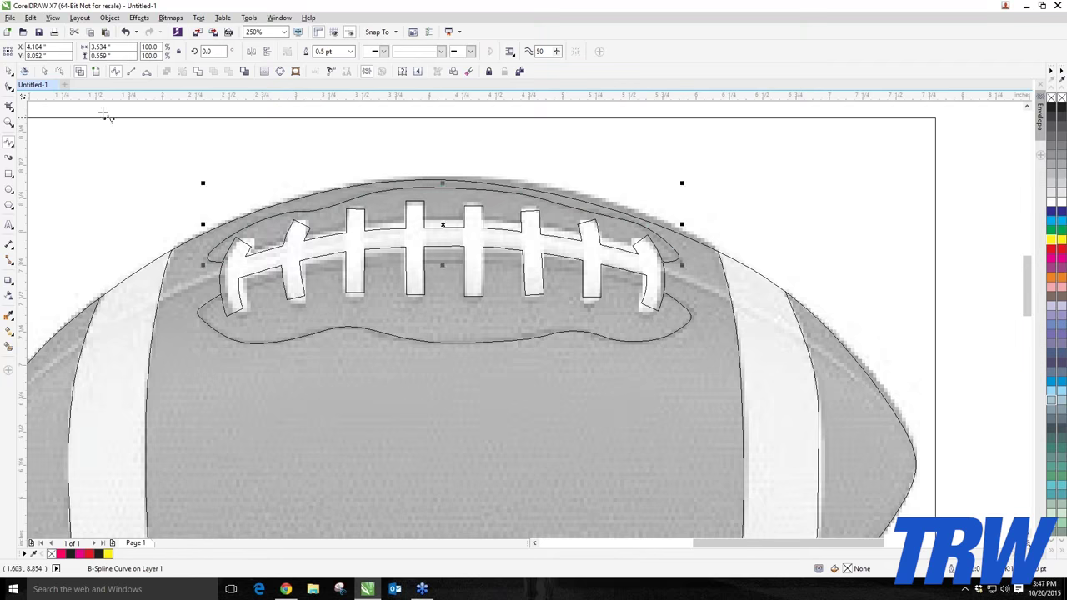
left_click(8, 71)
key("Escape")
scroll(311, 243, "down", 1)
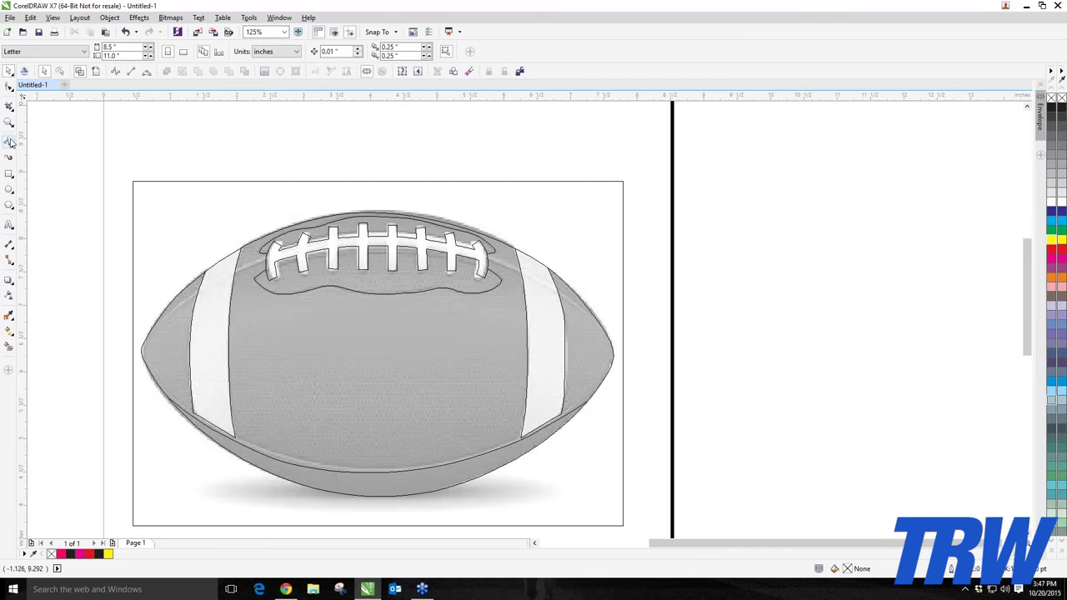
- Try deleting a control point on the upper right of the football's outline, and undo the deletion
left_click(12, 90)
left_click(9, 87)
left_click(210, 268)
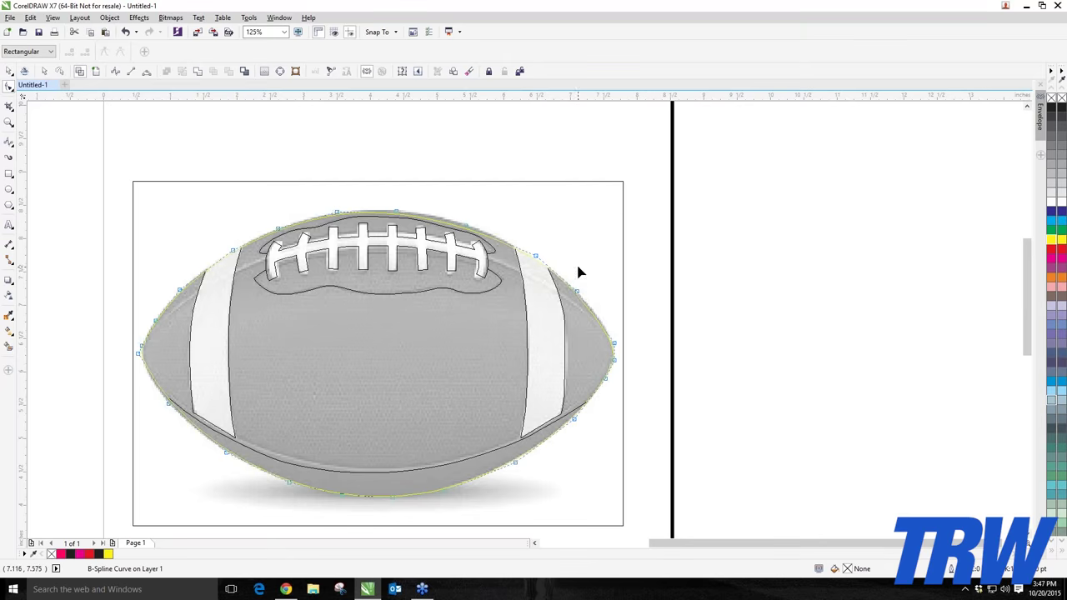
scroll(581, 275, "up", 4)
left_click(573, 365)
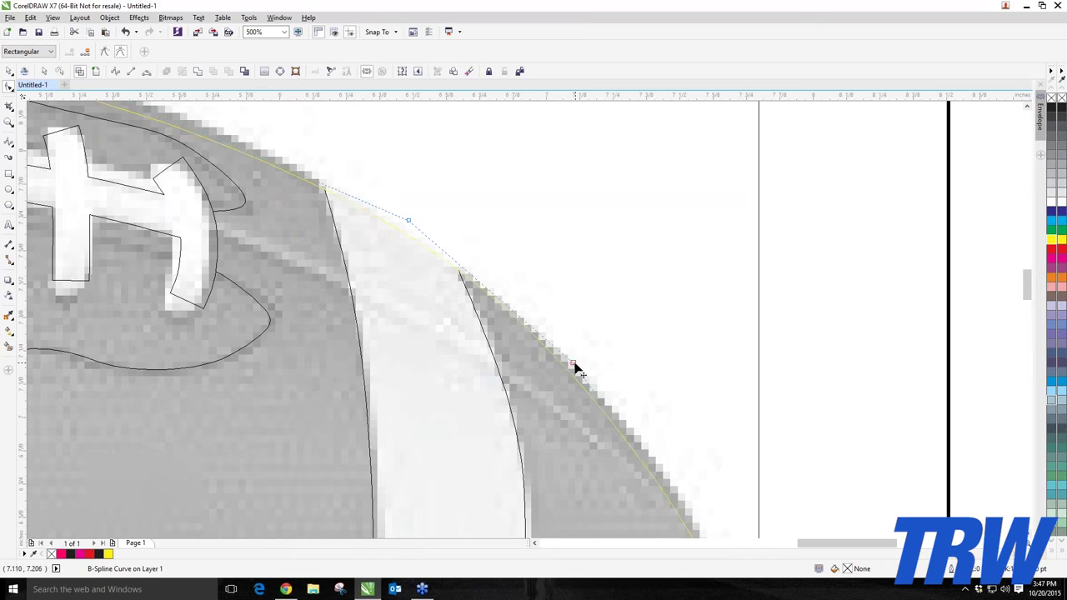
key("Delete")
key("ctrl+z")
left_click(382, 233)
scroll(456, 307, "down", 2)
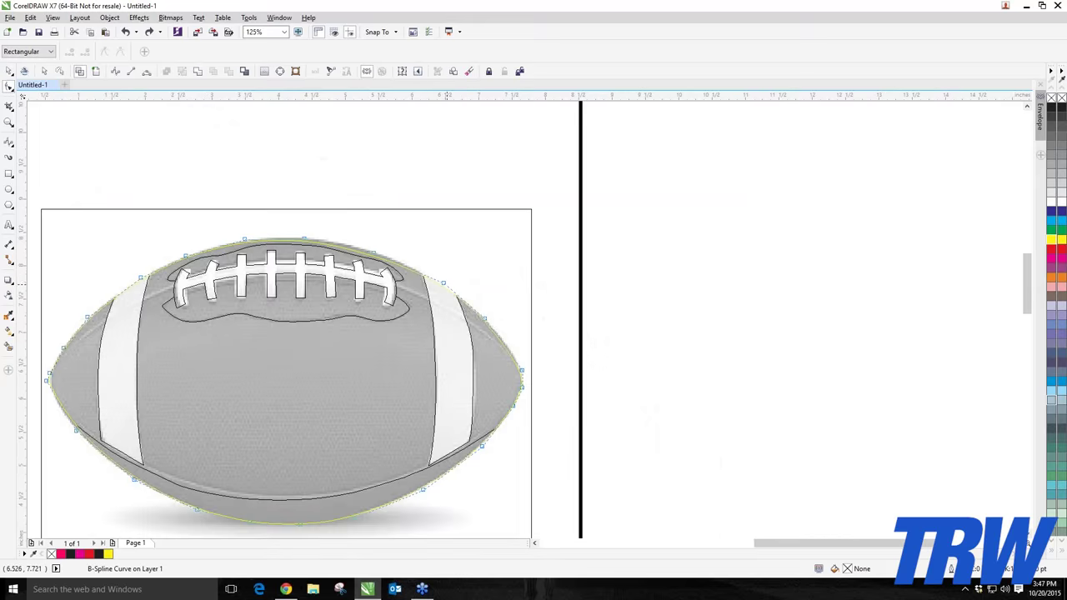
scroll(447, 289, "up", 1)
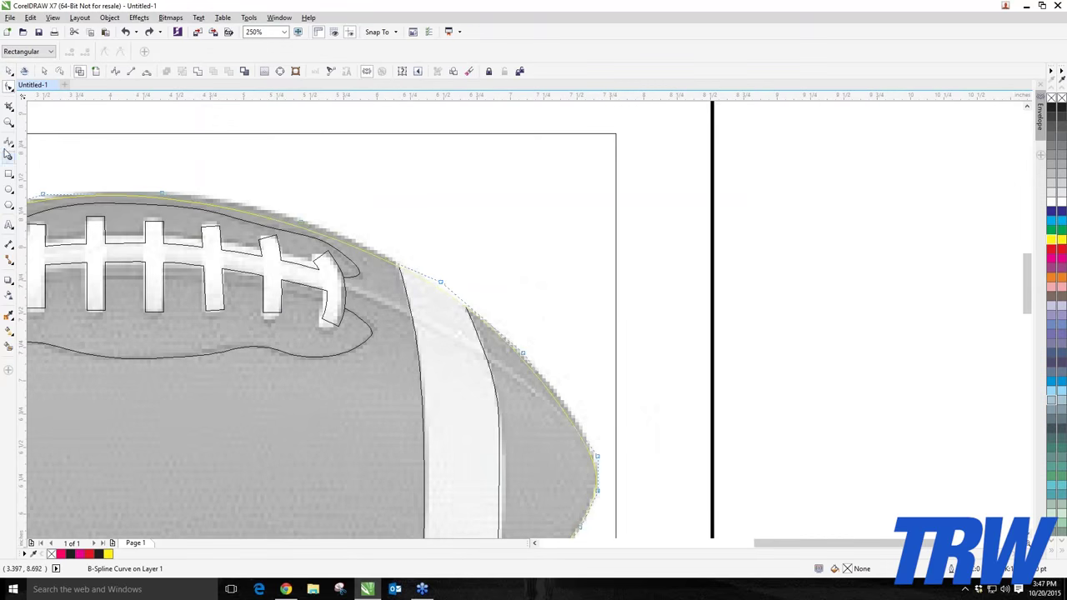
- Draw a wavy practice B-Spline curve about 6.67 in wide and 0.6 in high in the empty area above the football
left_click(8, 143)
scroll(664, 288, "down", 2)
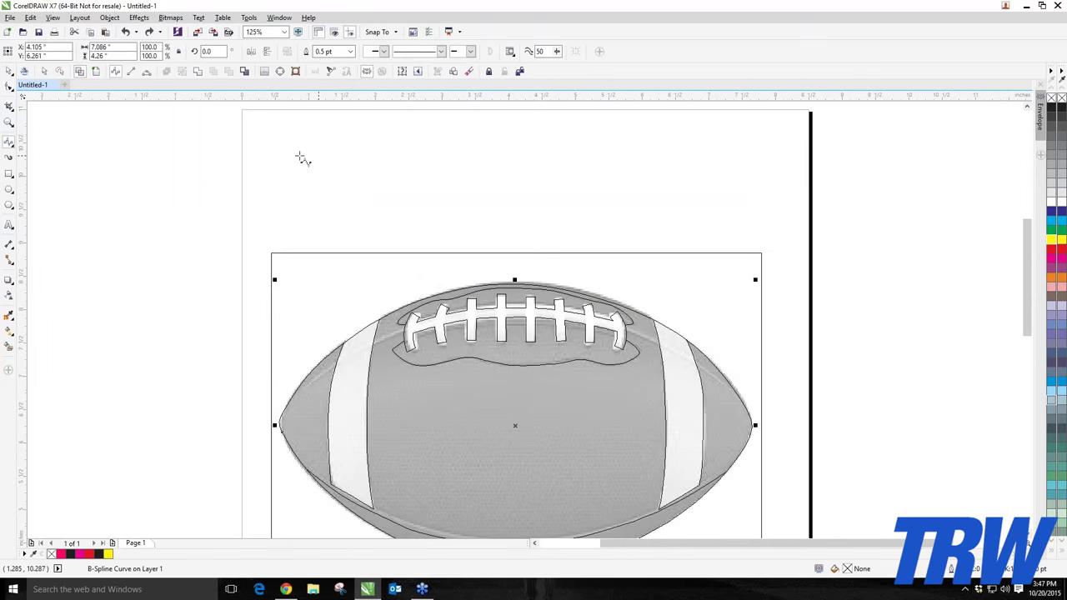
left_click(289, 156)
left_click(387, 140)
left_click(449, 193)
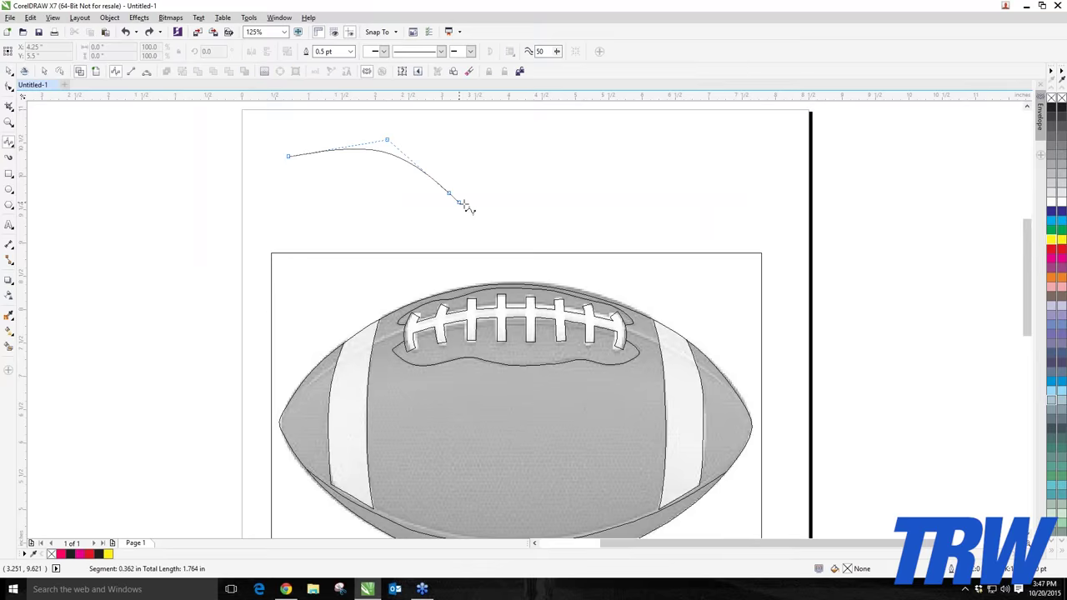
left_click(602, 153)
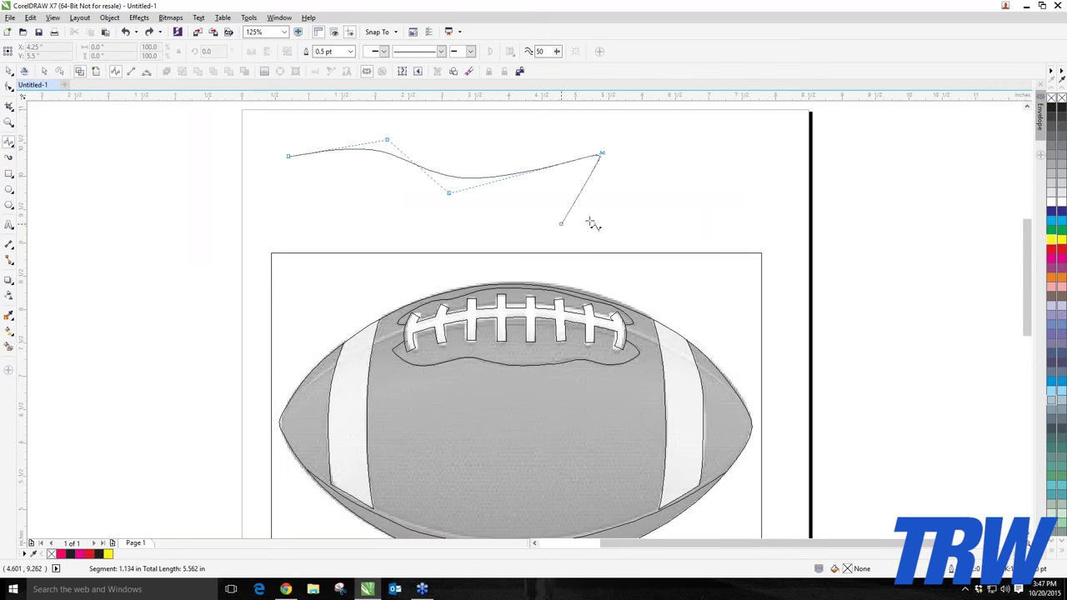
double_click(735, 191)
scroll(716, 169, "up", 2)
scroll(305, 125, "down", 2)
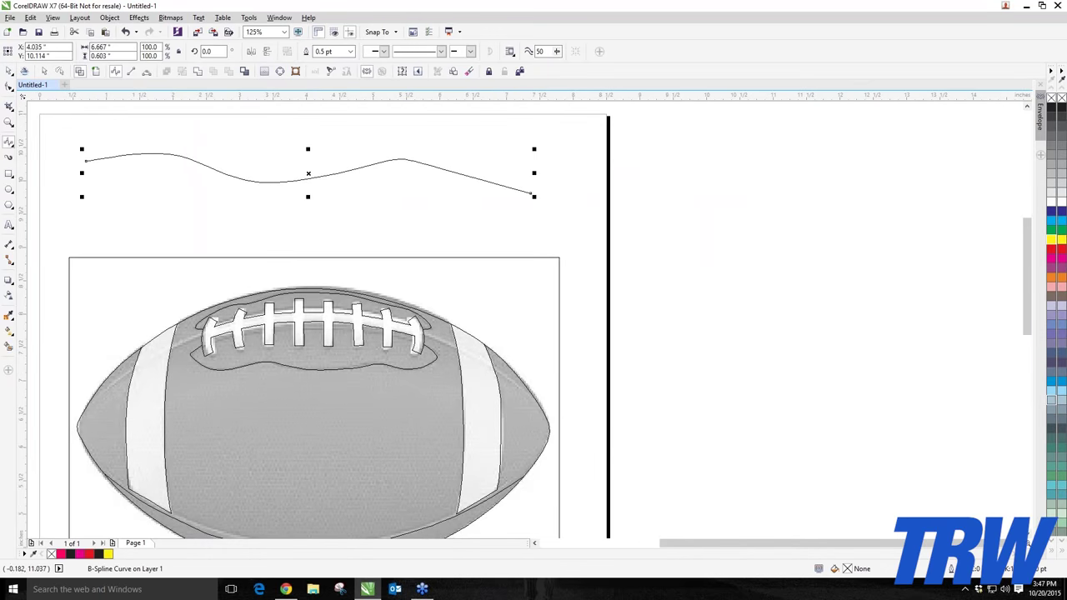
- Add a control point near the practice curve's left end, pull it down into a dip, and delete the curve
left_click(9, 72)
left_click(9, 88)
left_click(184, 144)
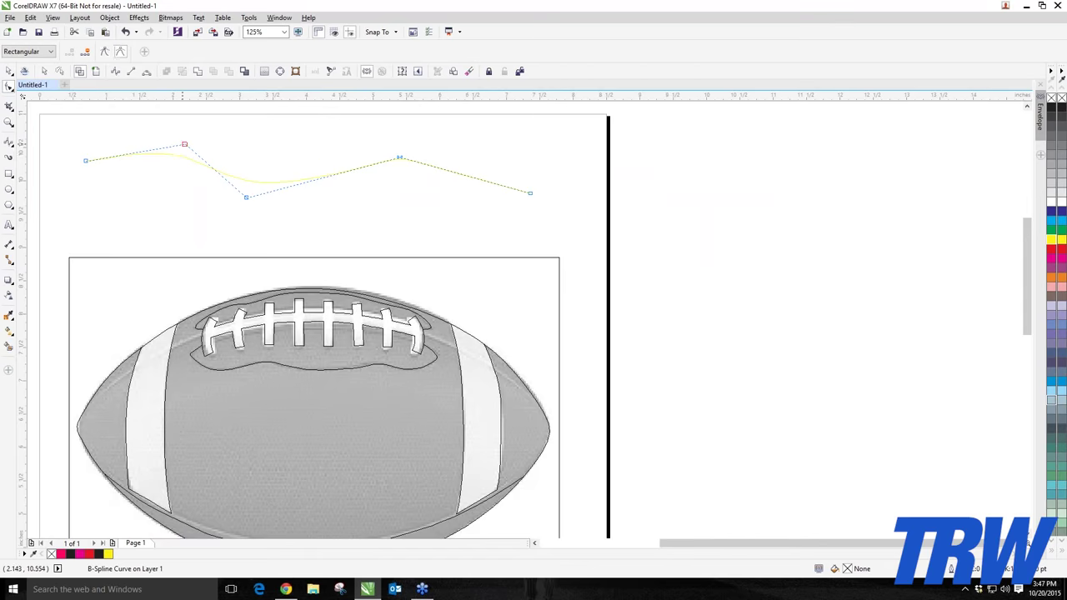
double_click(131, 155)
left_click_drag(175, 149, 105, 217)
left_click(9, 84)
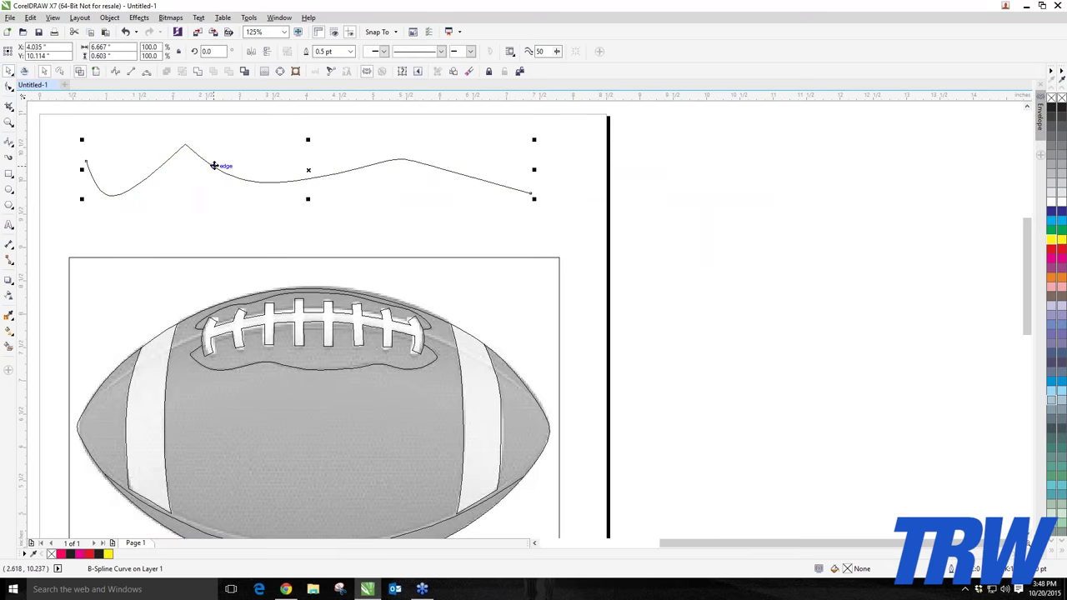
key("Delete")
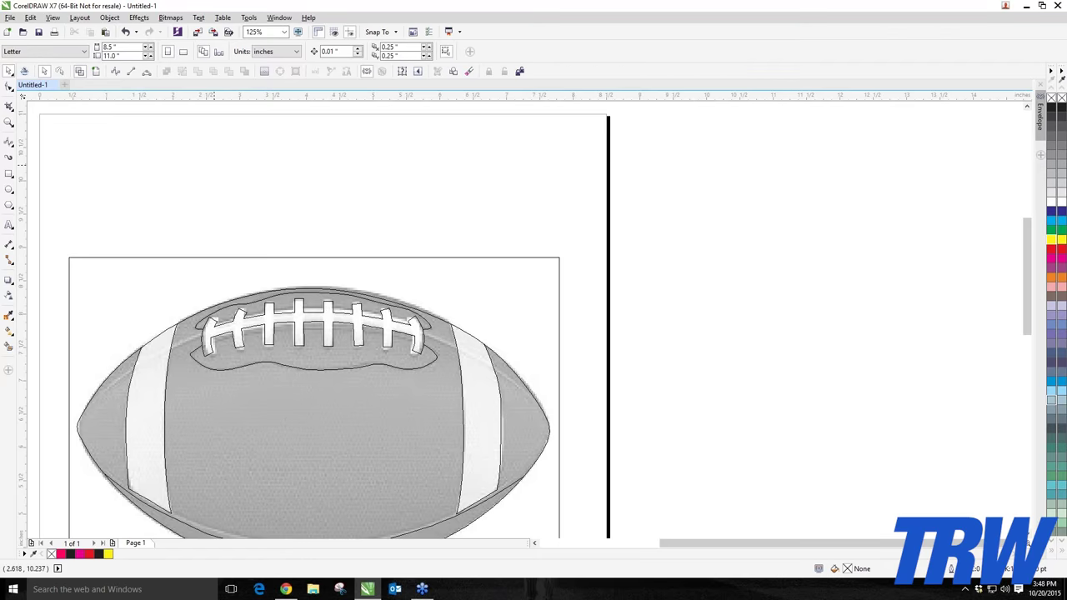
- Switch the display from wireframe to full colour and unlock the football photo
scroll(315, 282, "down", 2)
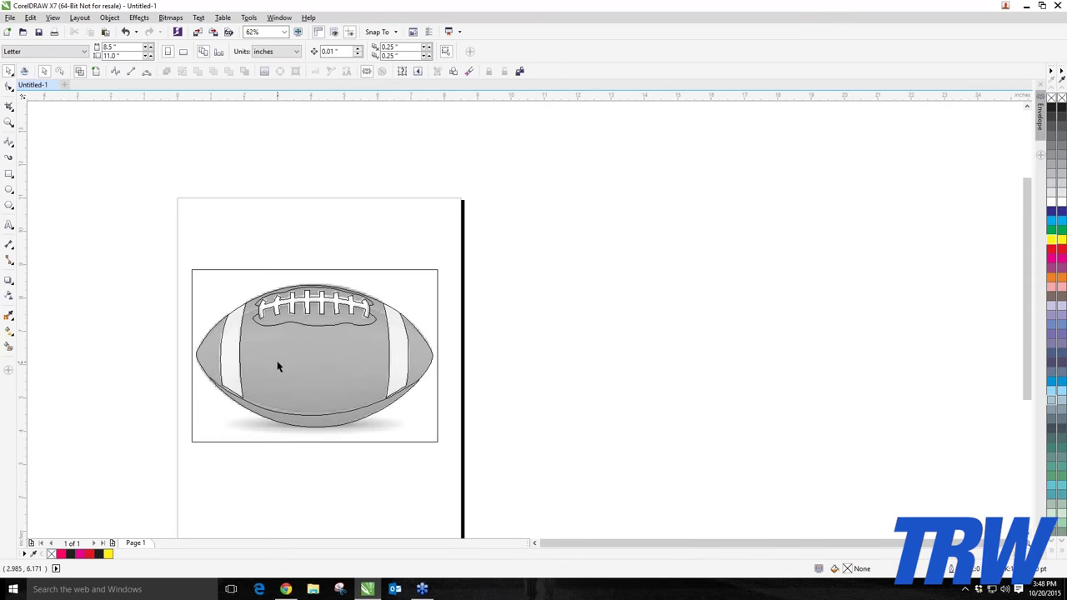
scroll(337, 397, "up", 2)
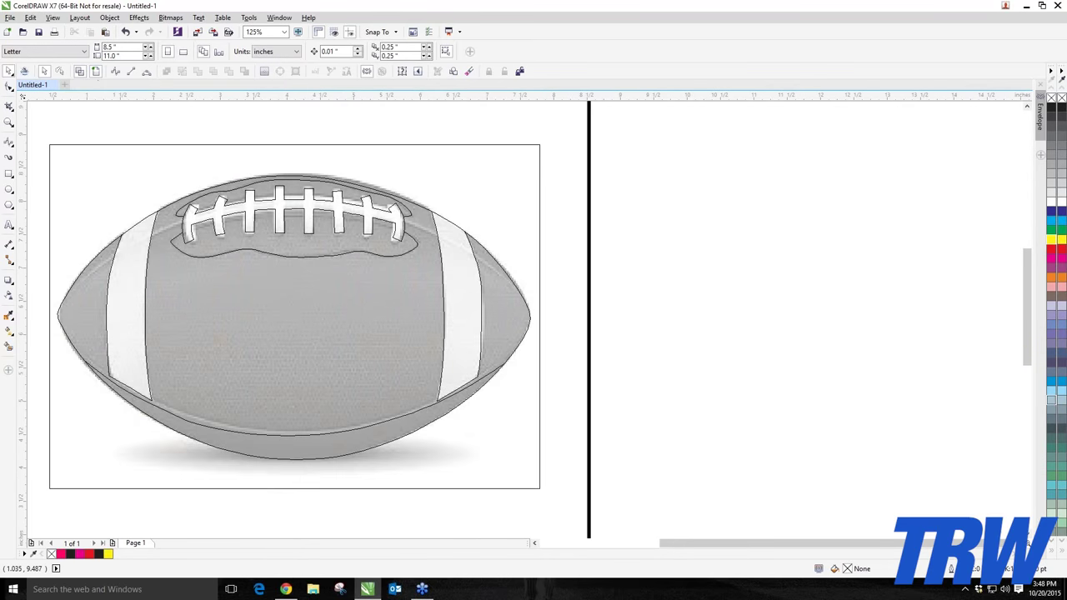
scroll(225, 234, "down", 4)
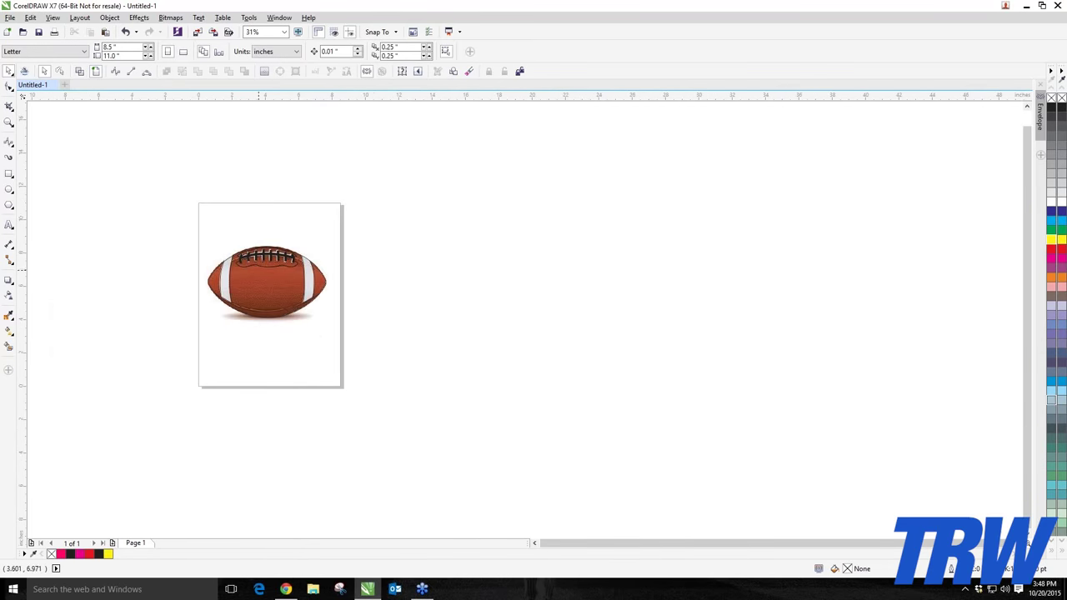
right_click(324, 248)
left_click(370, 258)
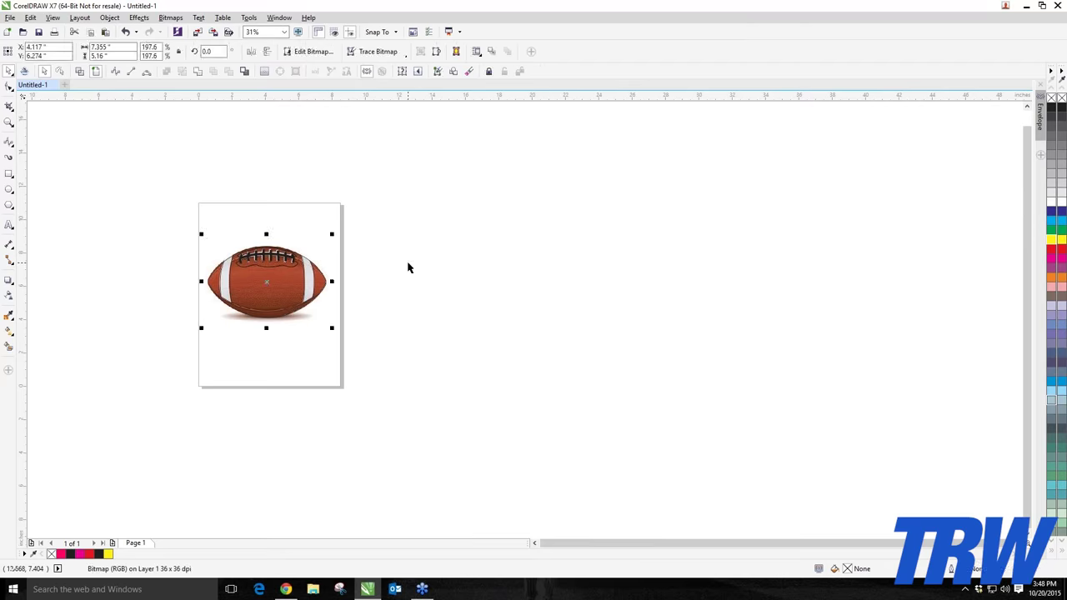
- Move the football photo off the page to the right of the traced artwork, centred at about X 13.84 in, Y 8.48 in
left_click(408, 267)
left_click_drag(283, 265, 495, 262)
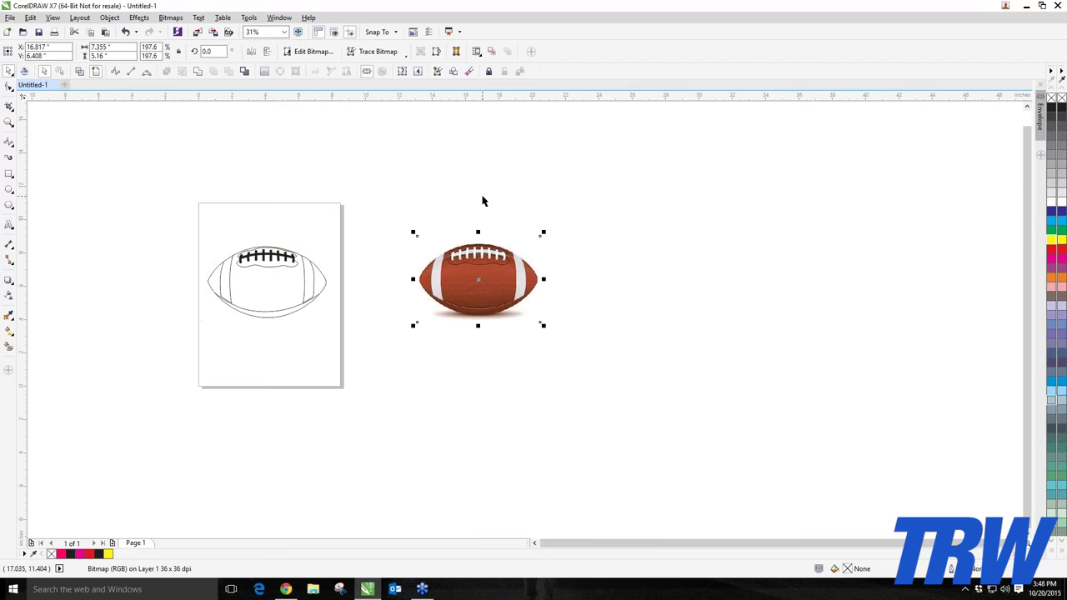
scroll(202, 286, "up", 6)
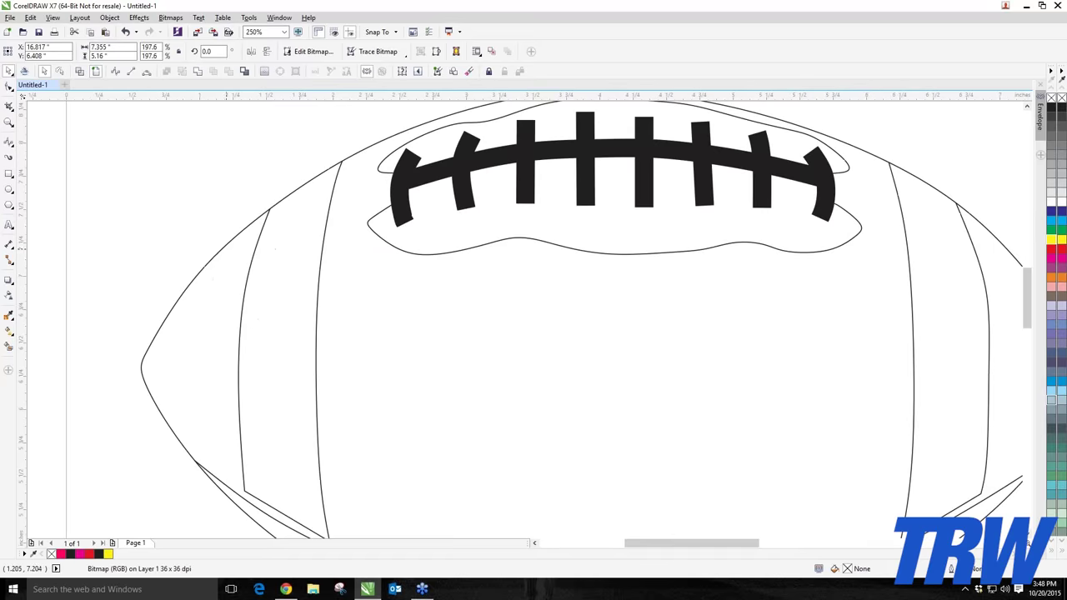
scroll(219, 310, "down", 4)
scroll(205, 303, "up", 2)
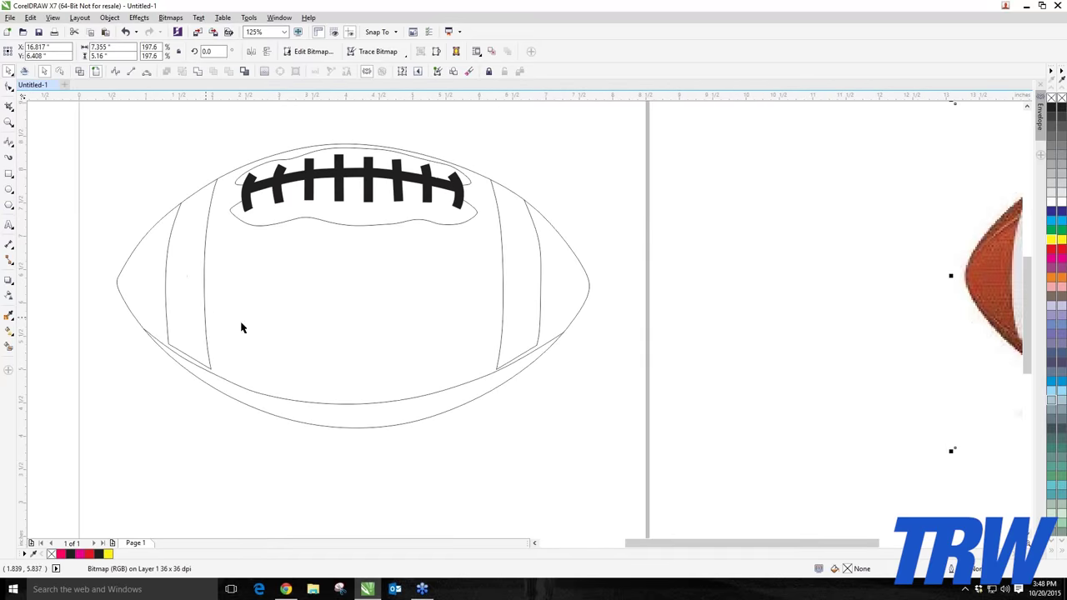
scroll(430, 326, "down", 2)
left_click_drag(629, 346, 579, 312)
scroll(455, 297, "up", 3)
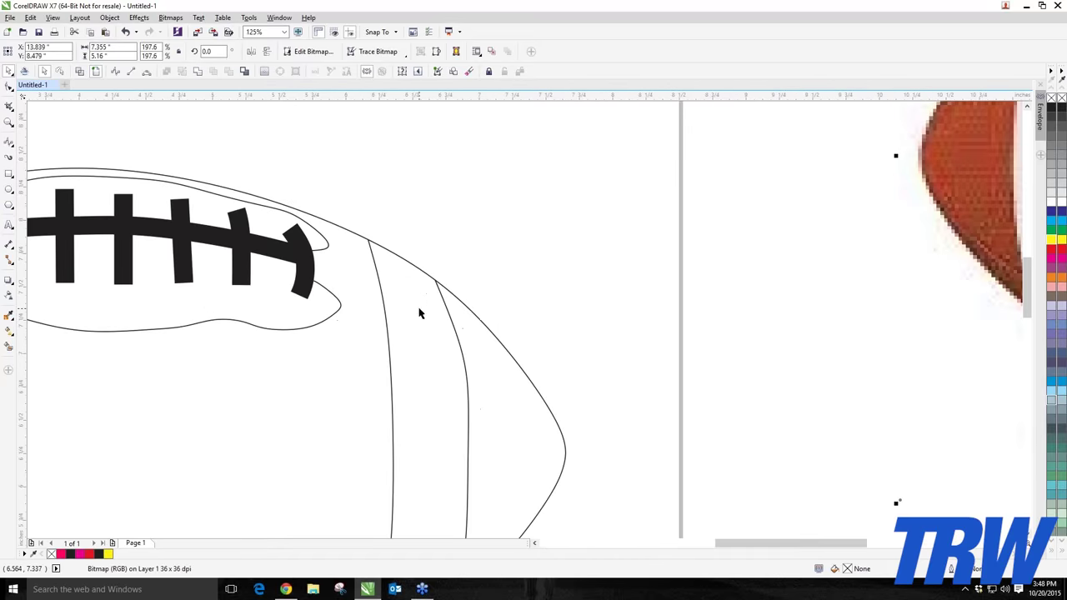
left_click(438, 293)
scroll(438, 294, "down", 2)
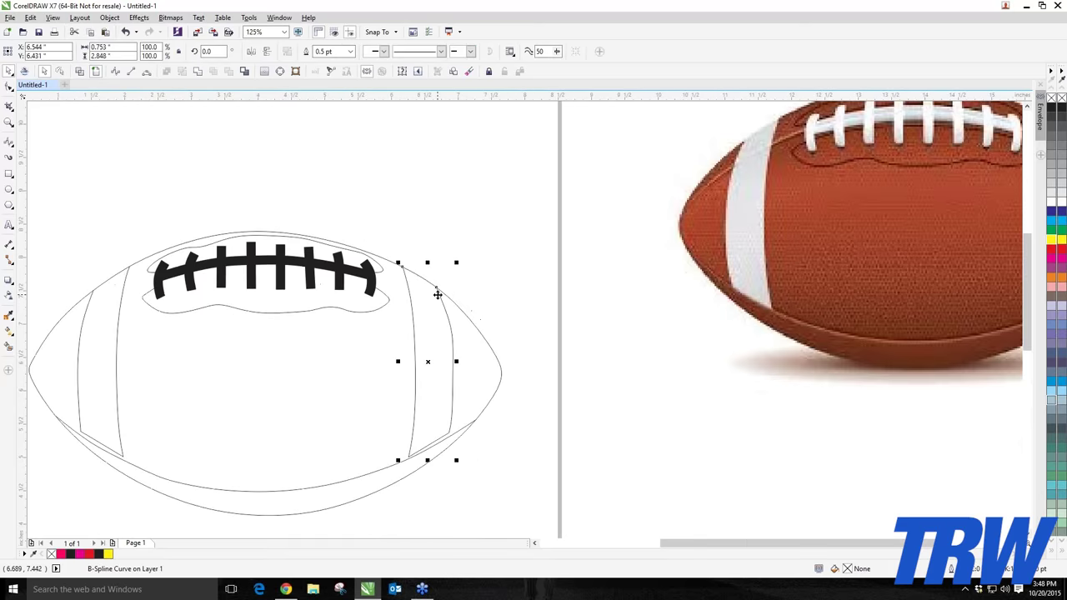
left_click(424, 284)
left_click(471, 310)
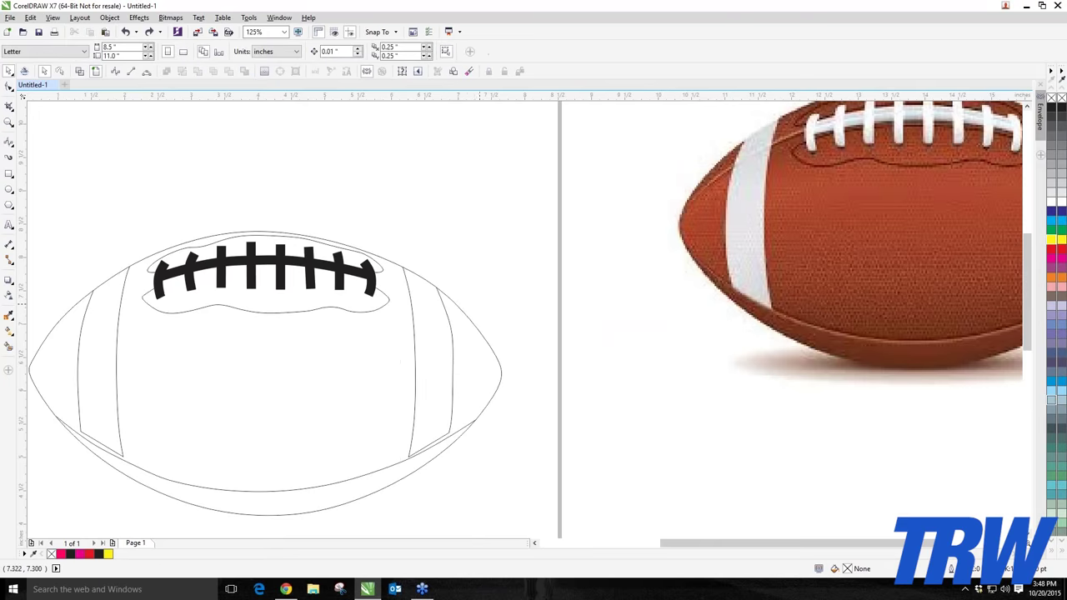
- Try outline widths of 8 pt and 4 pt on the football's outer curve
left_click(472, 326)
left_click(351, 52)
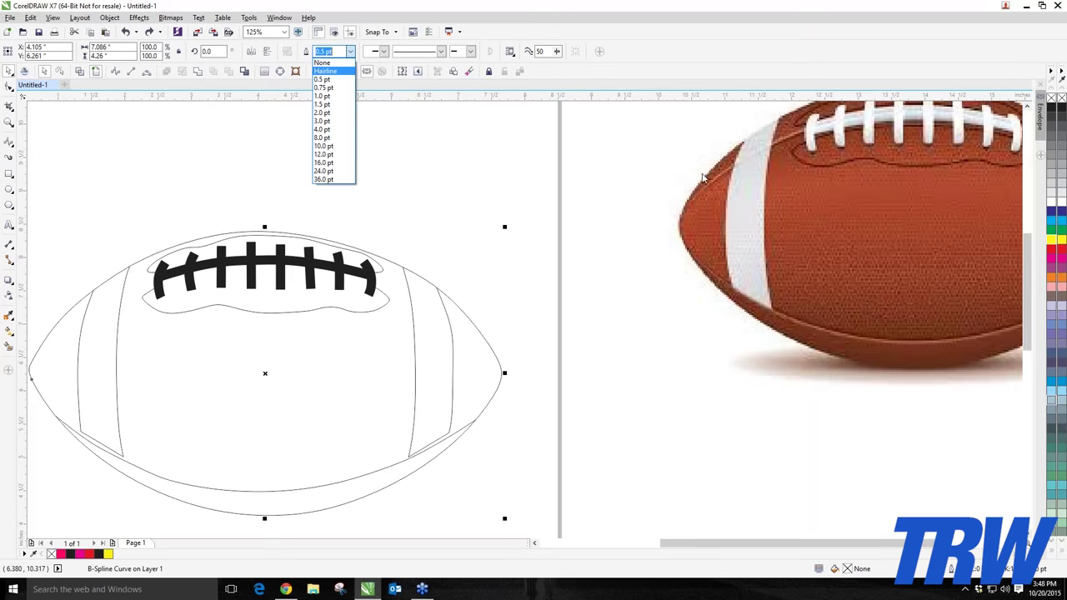
left_click(335, 145)
left_click(350, 52)
left_click(336, 145)
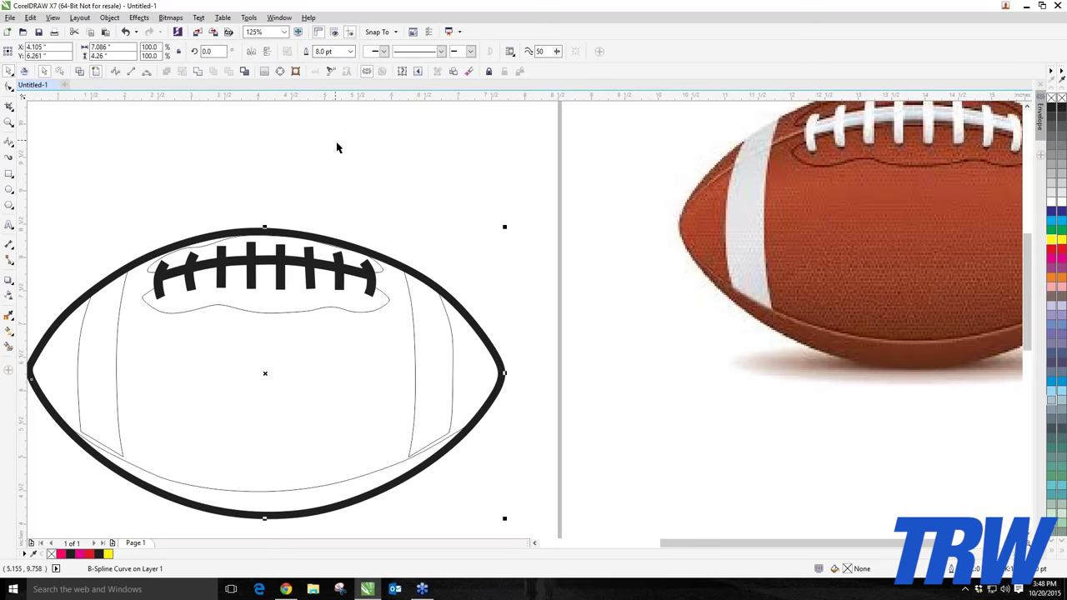
left_click(350, 52)
left_click(328, 132)
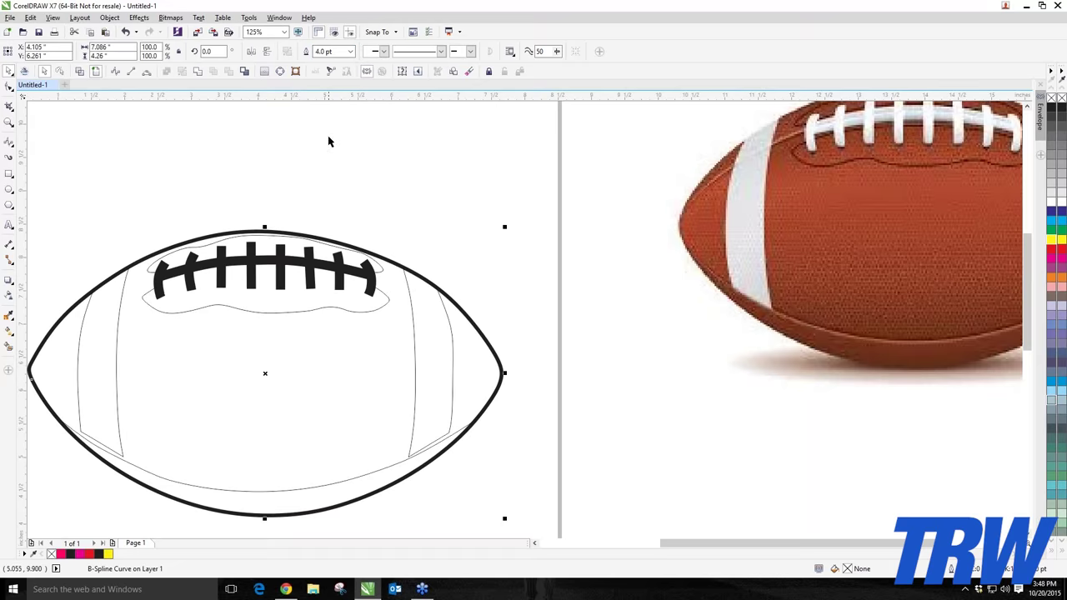
key("Escape")
- Nudge the laces and both surrounding stitching lines slightly down, away from the football's upper edge
scroll(305, 239, "up", 3)
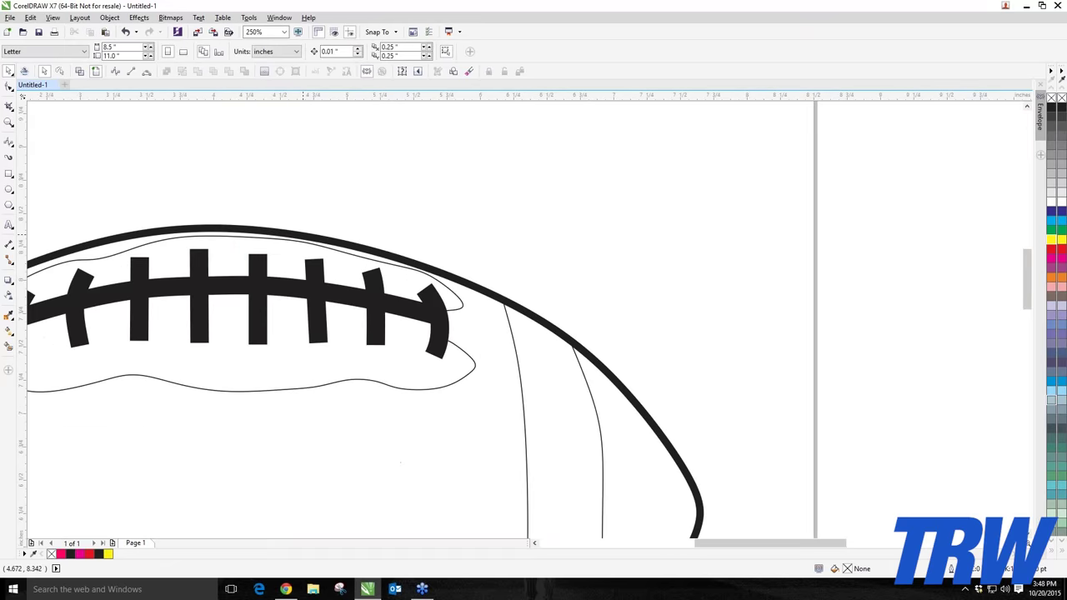
left_click(300, 241)
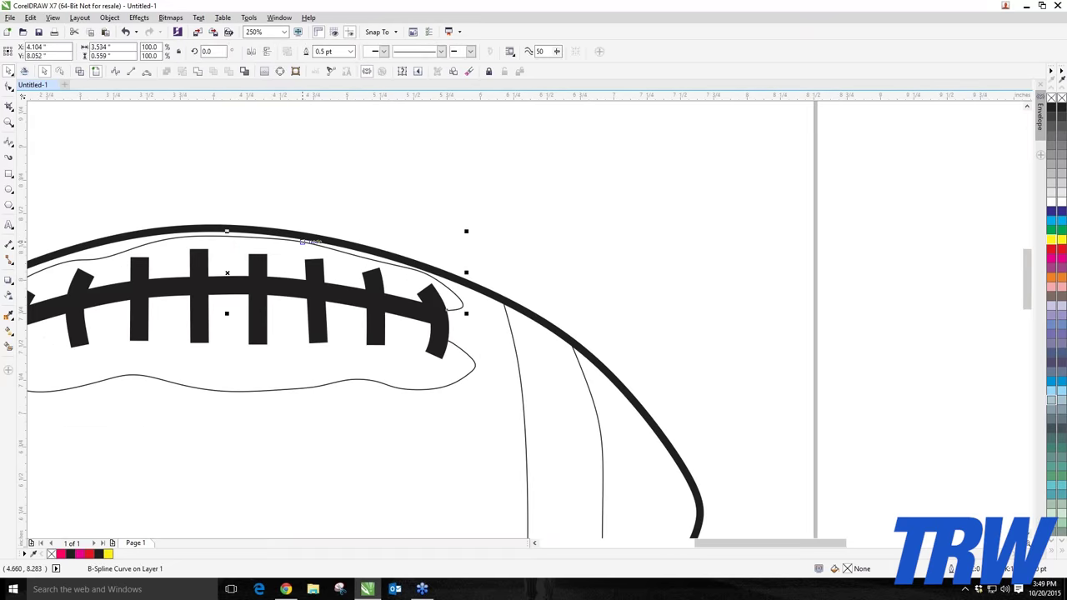
scroll(383, 292, "down", 5)
left_click_drag(277, 253, 419, 336)
key("Down")
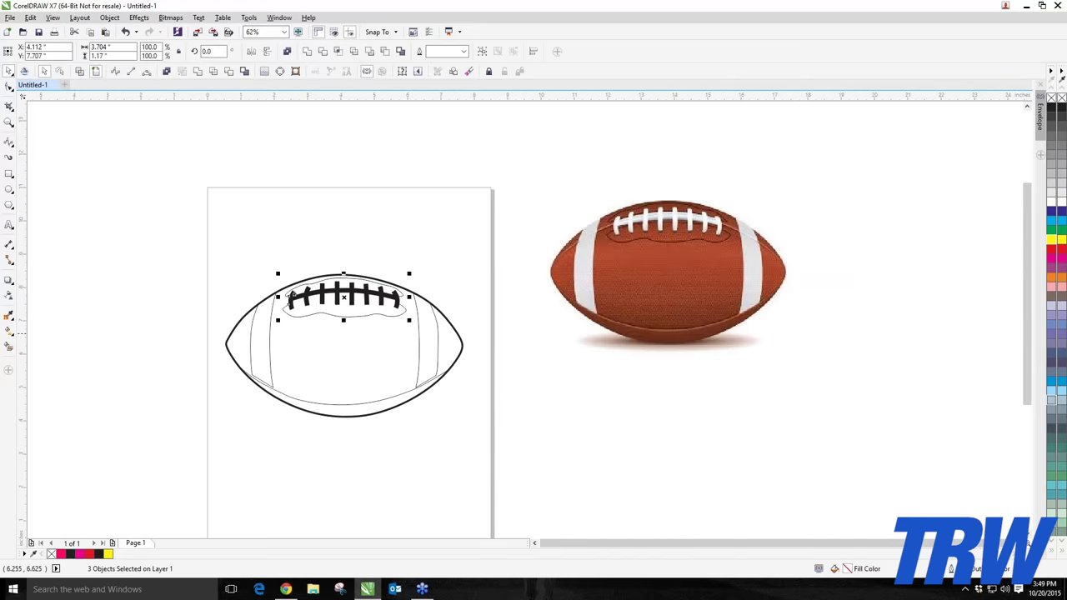
- Set the outline width of the football's outer curve to 8 pt
left_click(344, 275)
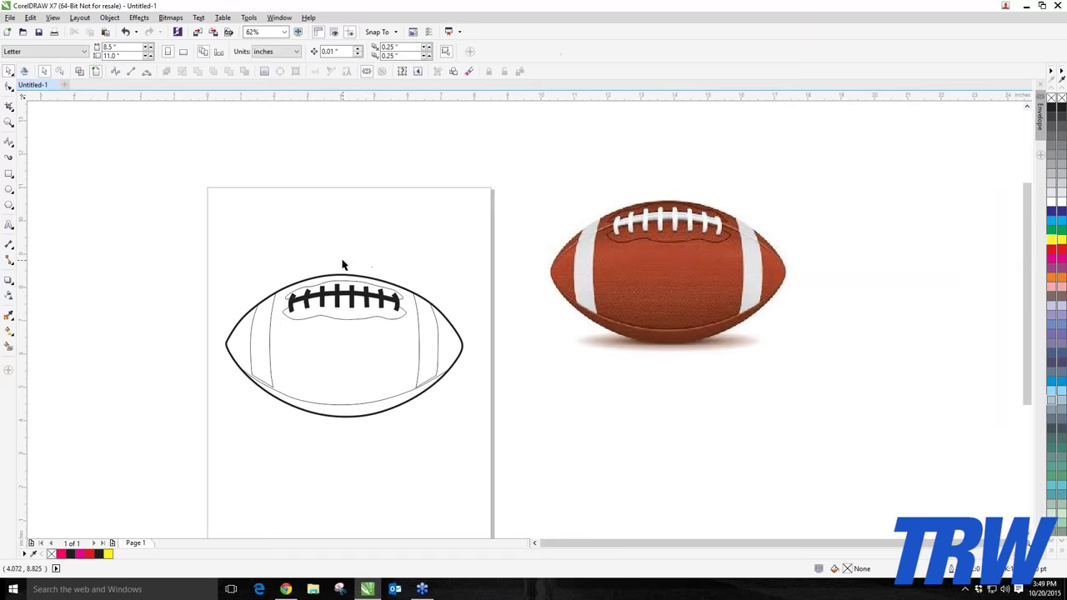
scroll(343, 266, "up", 2)
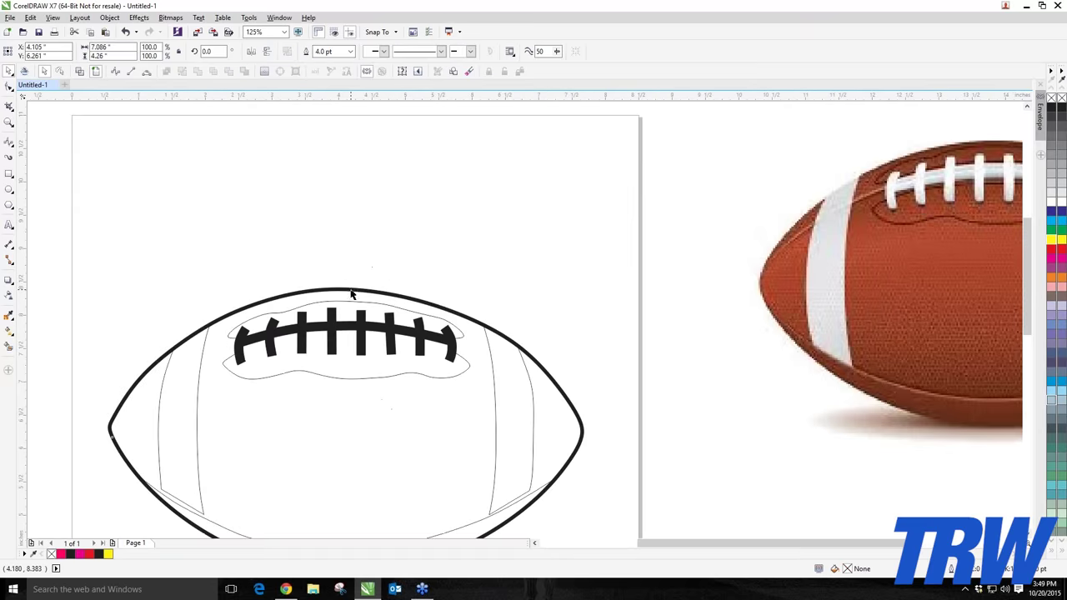
left_click(350, 51)
left_click(324, 129)
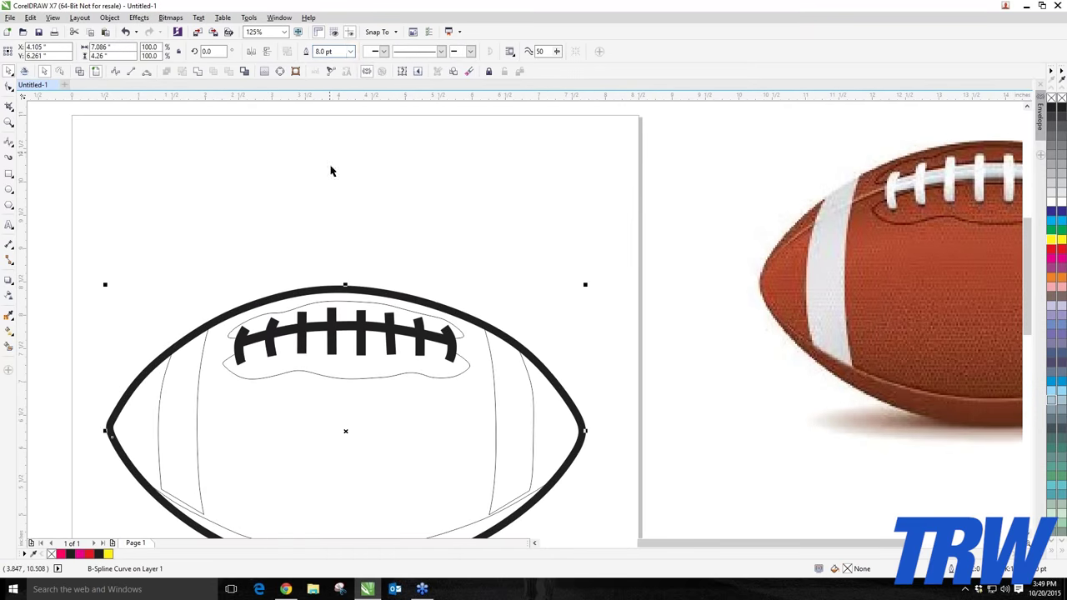
left_click(340, 207)
- Try a 4 pt outline on the football's right stripe and set its width to 8 pt
scroll(341, 208, "down", 2)
scroll(417, 282, "up", 2)
left_click(417, 283)
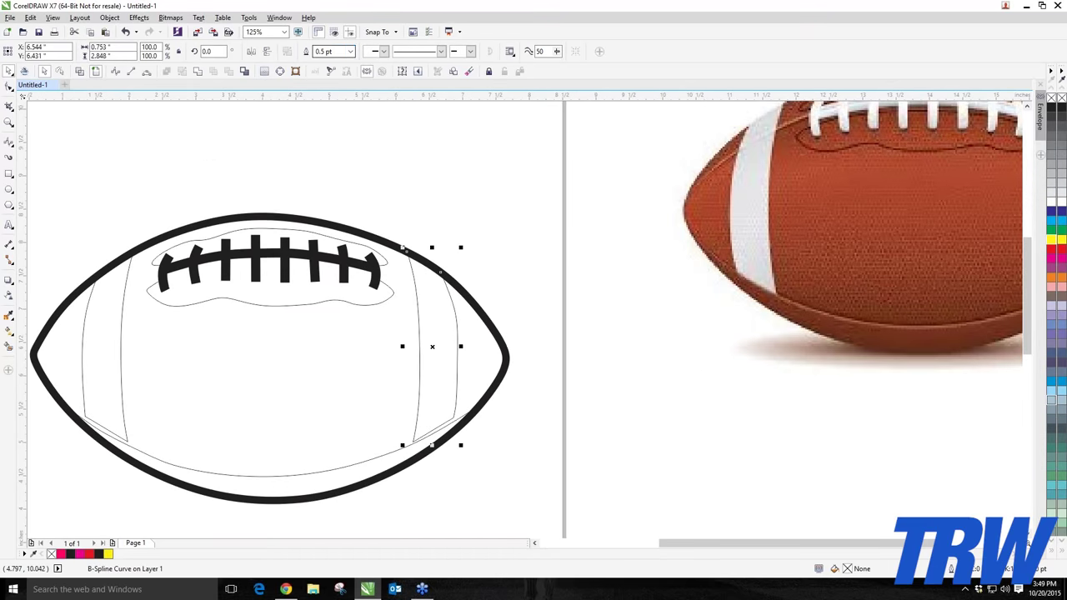
left_click(350, 52)
left_click(338, 131)
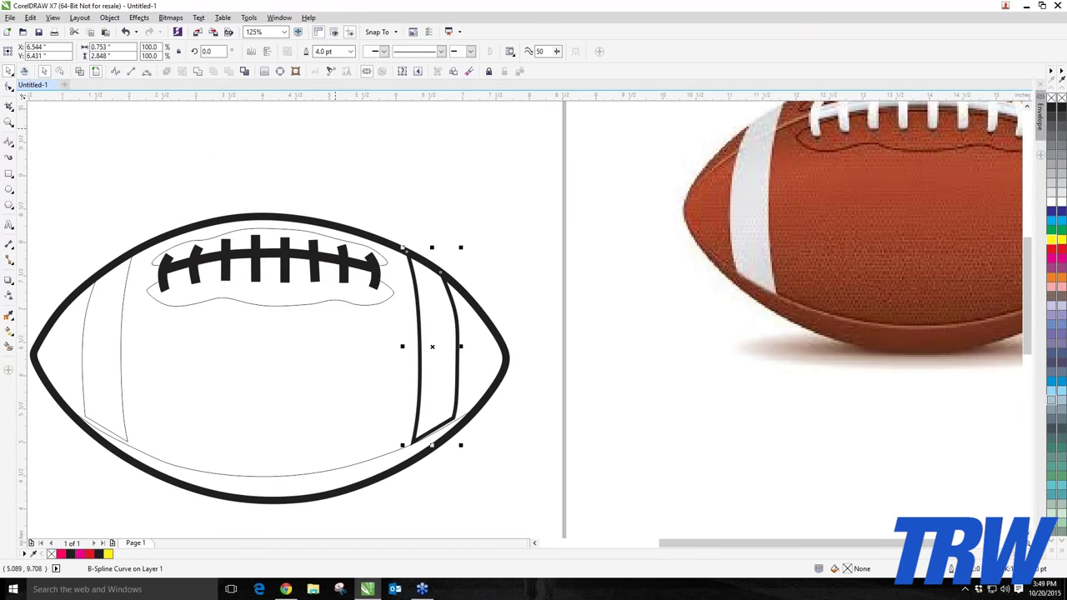
left_click(350, 52)
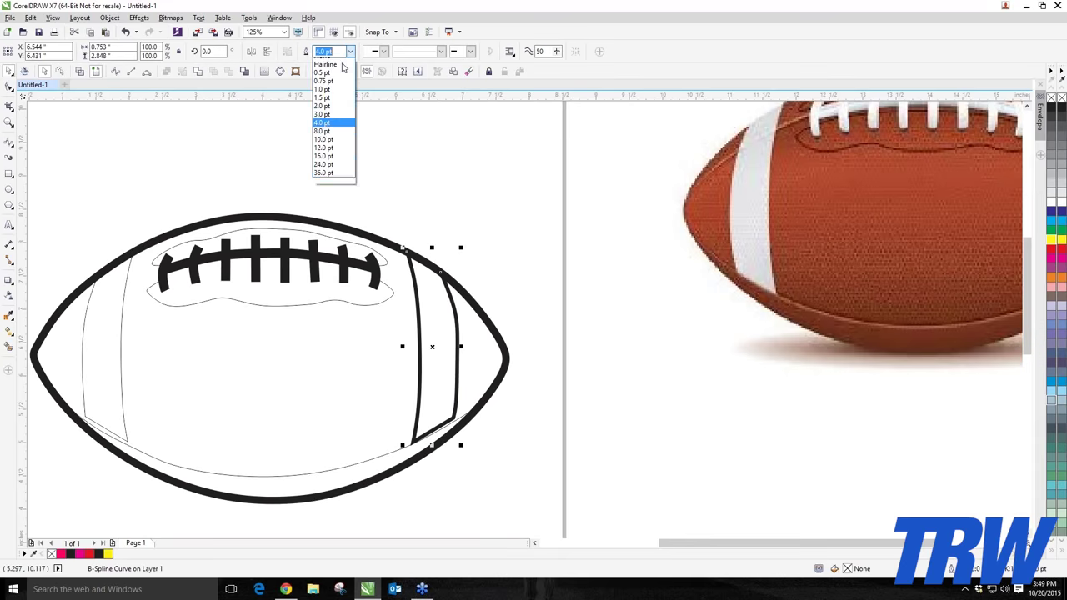
left_click(333, 141)
left_click(392, 171)
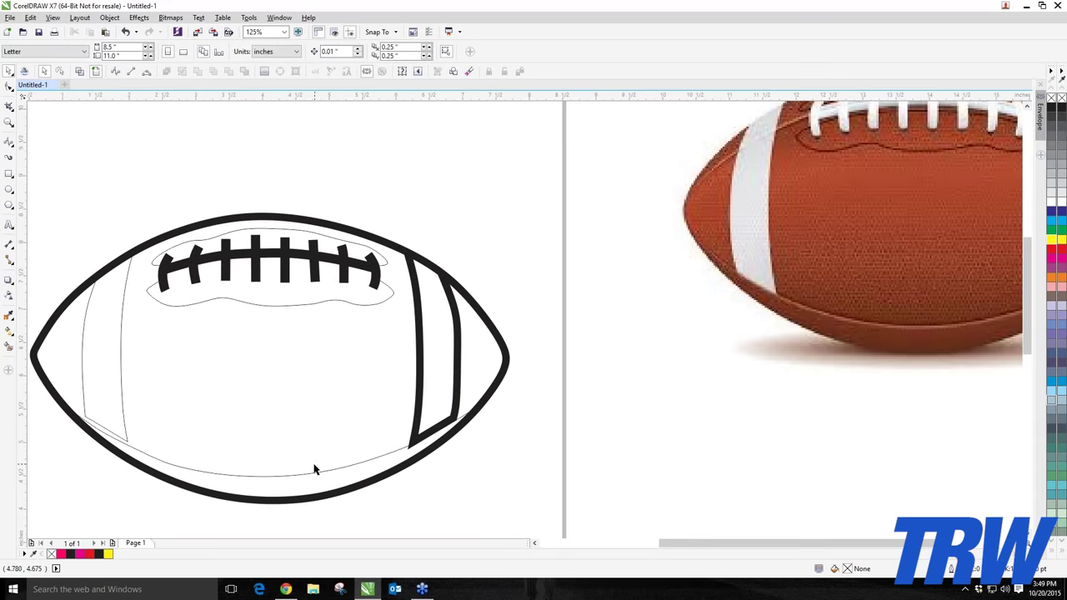
left_click(467, 298)
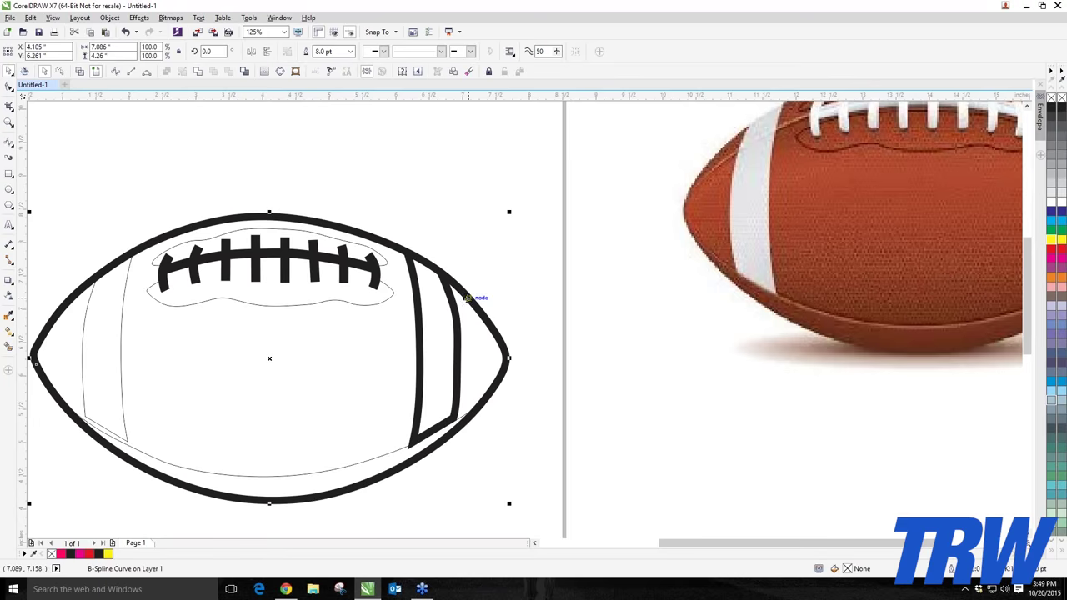
- Set the outline width of the football's outer curve and right stripe to 4 pt
left_click(426, 310, "shift")
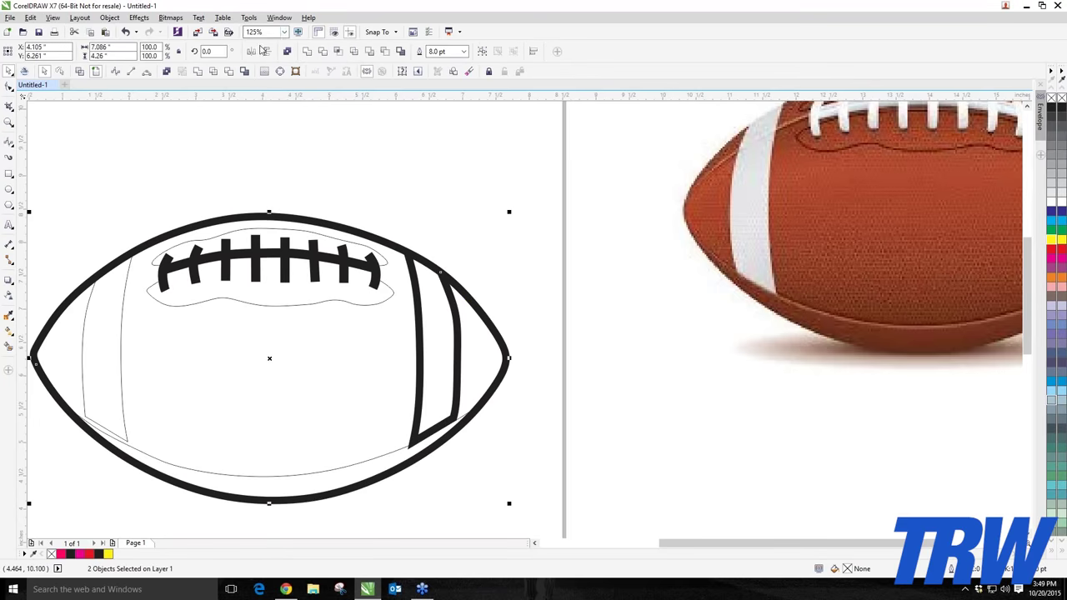
left_click(463, 52)
left_click(436, 128)
key("Escape")
- Reshape the football's lower seam curve by moving two control points down, away from the right stripe's lower corner
scroll(403, 445, "up", 4)
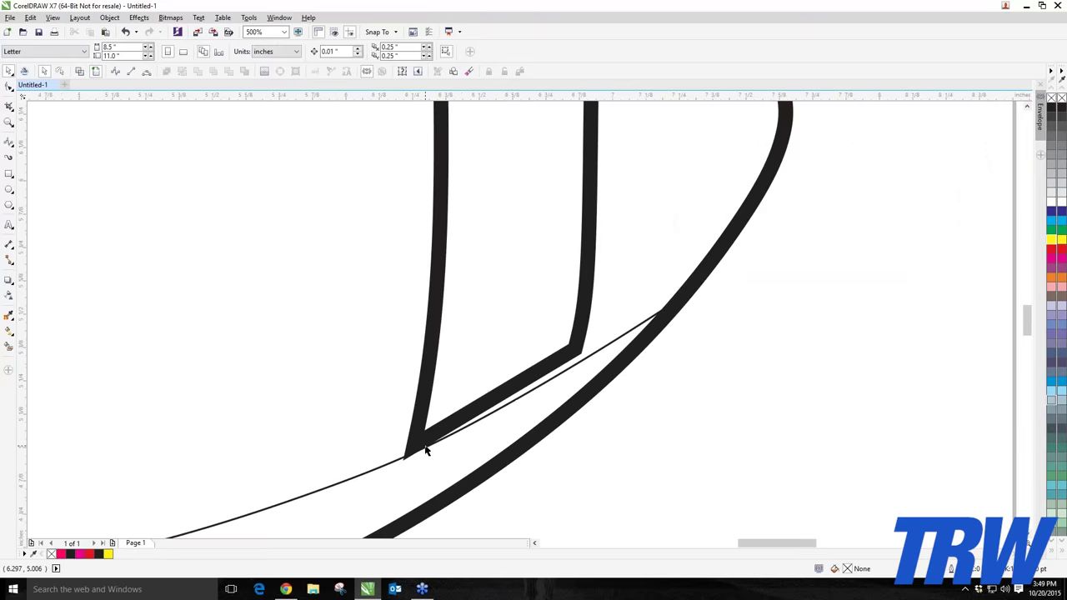
double_click(375, 470)
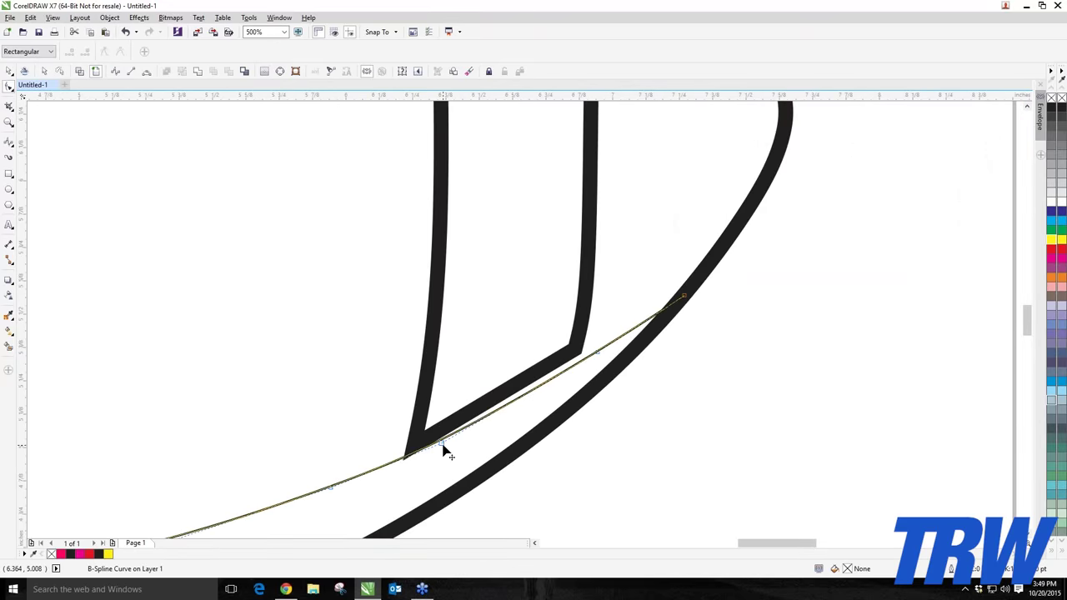
left_click_drag(448, 446, 449, 458)
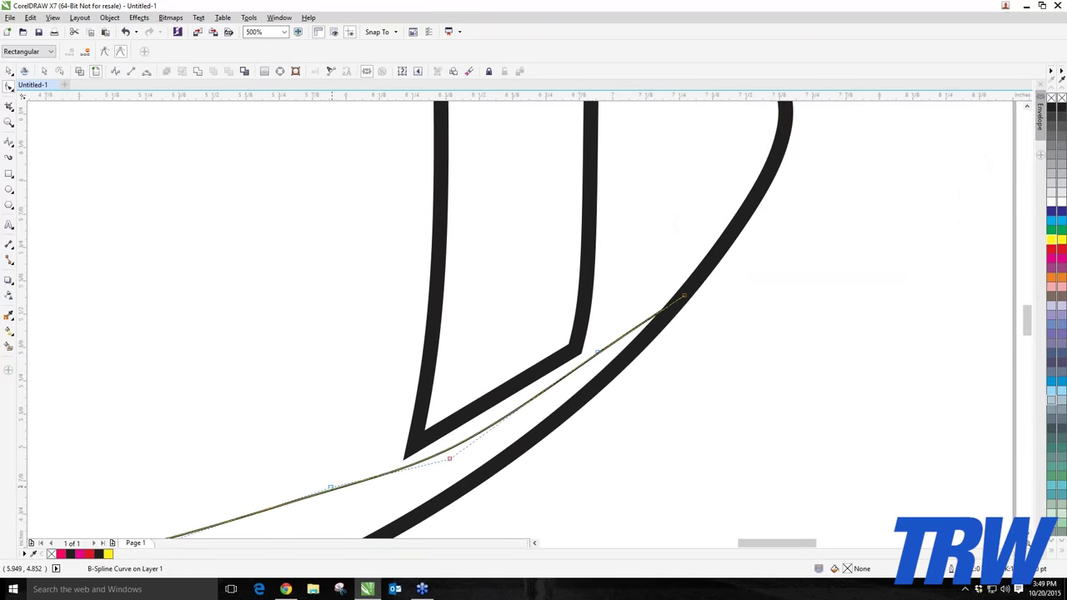
left_click_drag(332, 490, 334, 504)
scroll(334, 504, "down", 4)
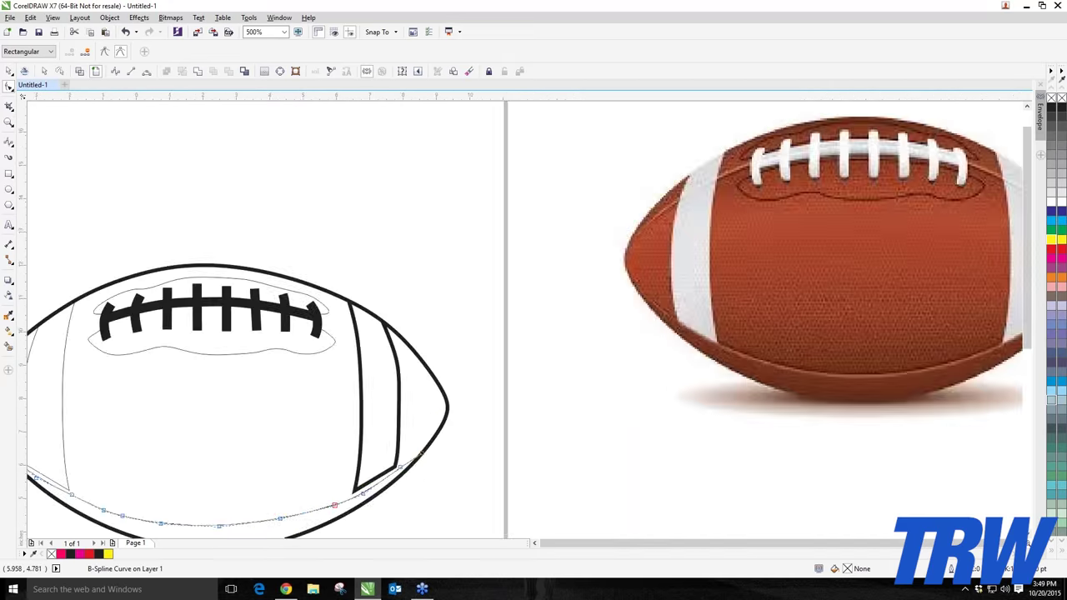
scroll(298, 512, "up", 4)
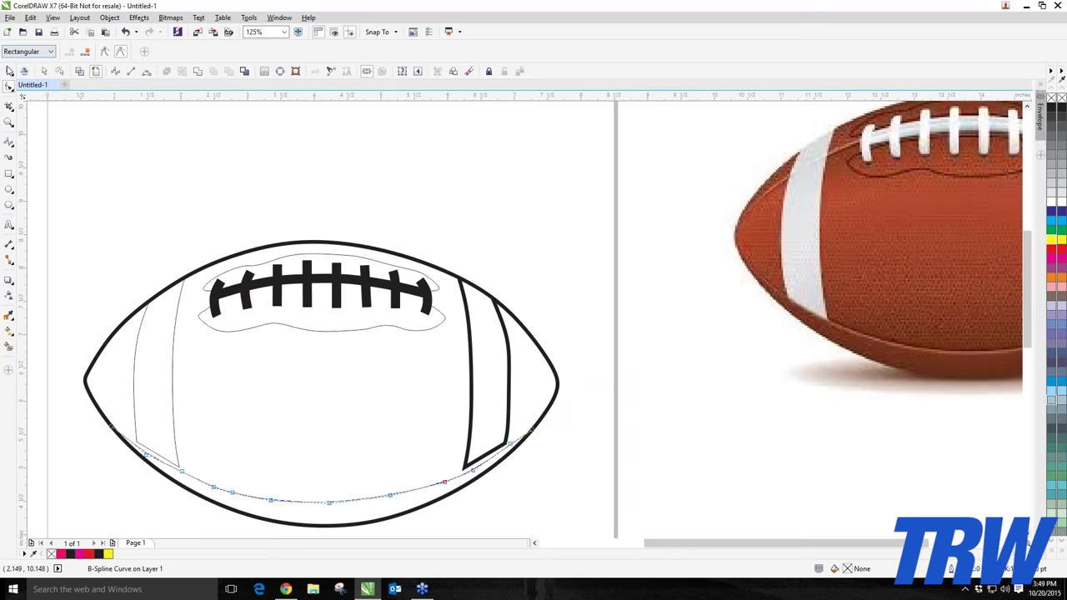
left_click(9, 71)
left_click(240, 164)
left_click(327, 503)
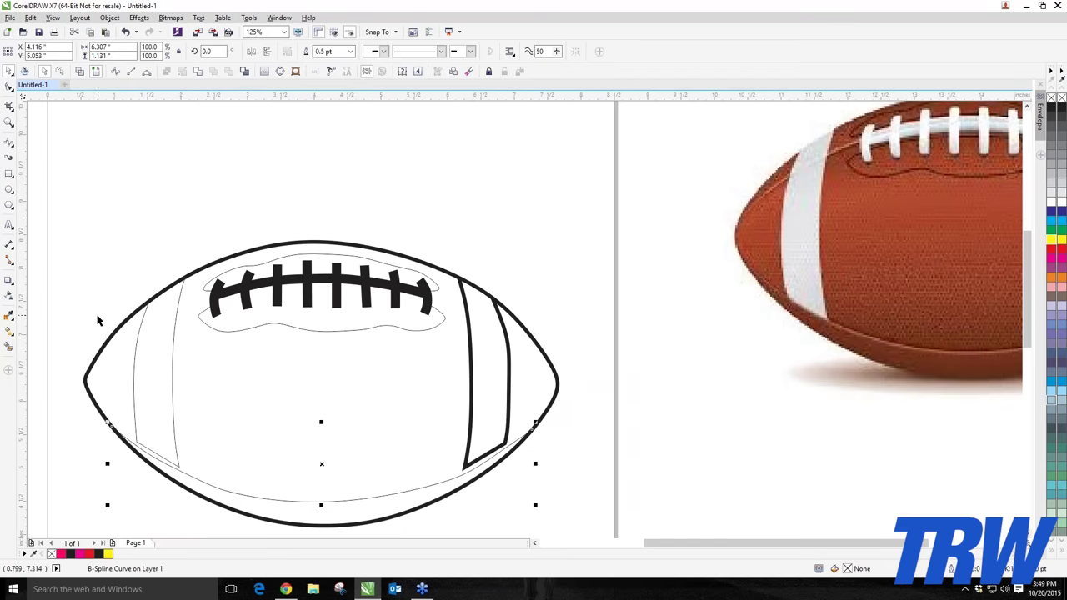
- Undo the recent outline, reshaping and positioning edits until the football photo is back beneath the traced lines
scroll(636, 269, "down", 1)
scroll(636, 271, "down", 4)
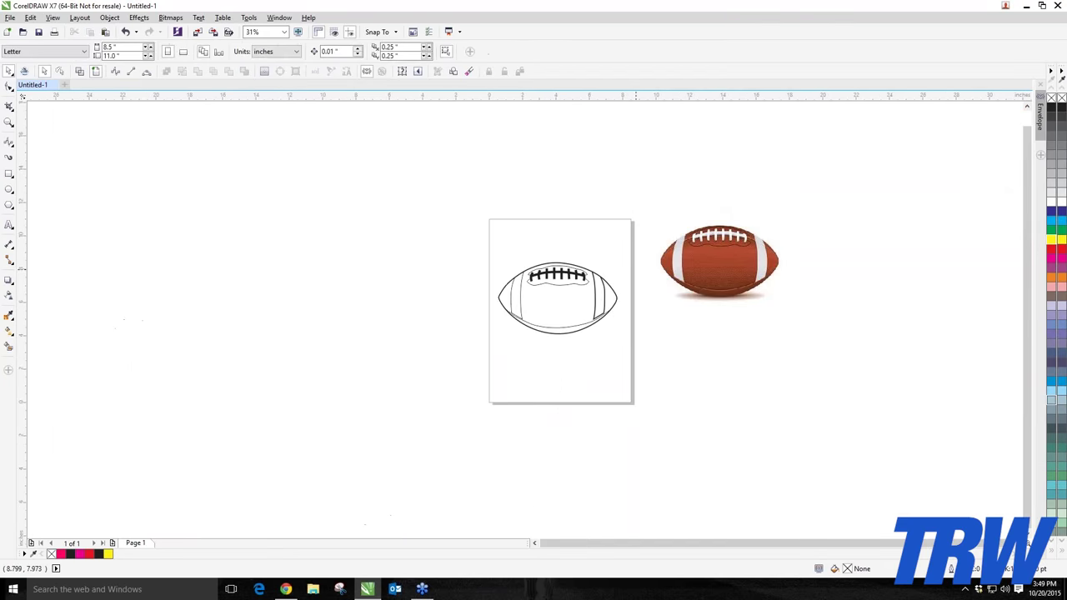
key("ctrl+z")
key("ctrl+z")
key("ctrl+z")
key("ctrl+z")
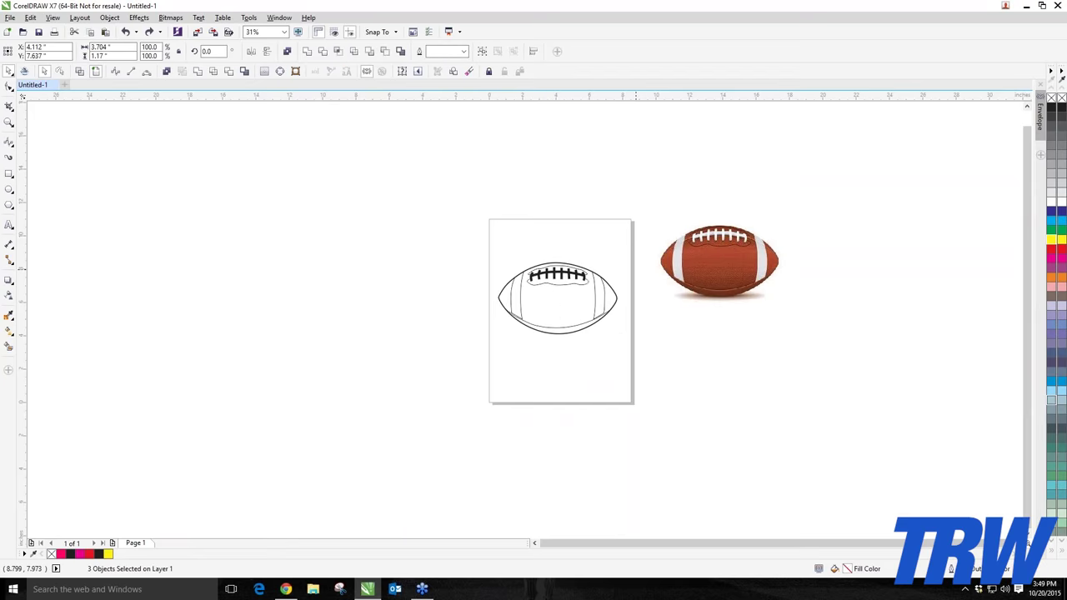
key("ctrl+z")
key("ctrl+z")
key("ctrl+z")
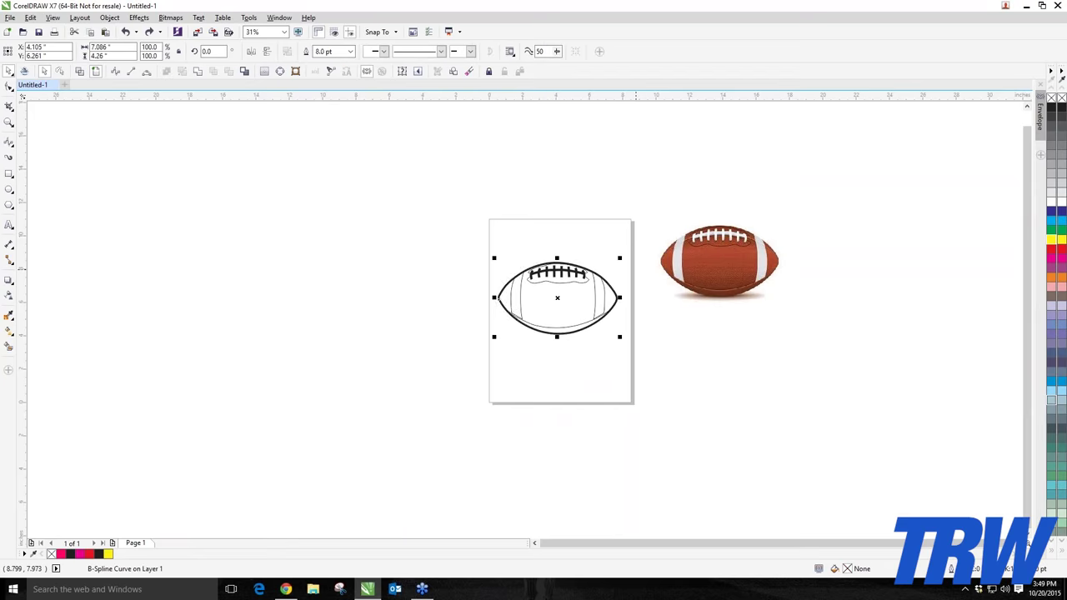
key("ctrl+z")
key("ctrl+z")
key("ctrl+z")
left_click(629, 270)
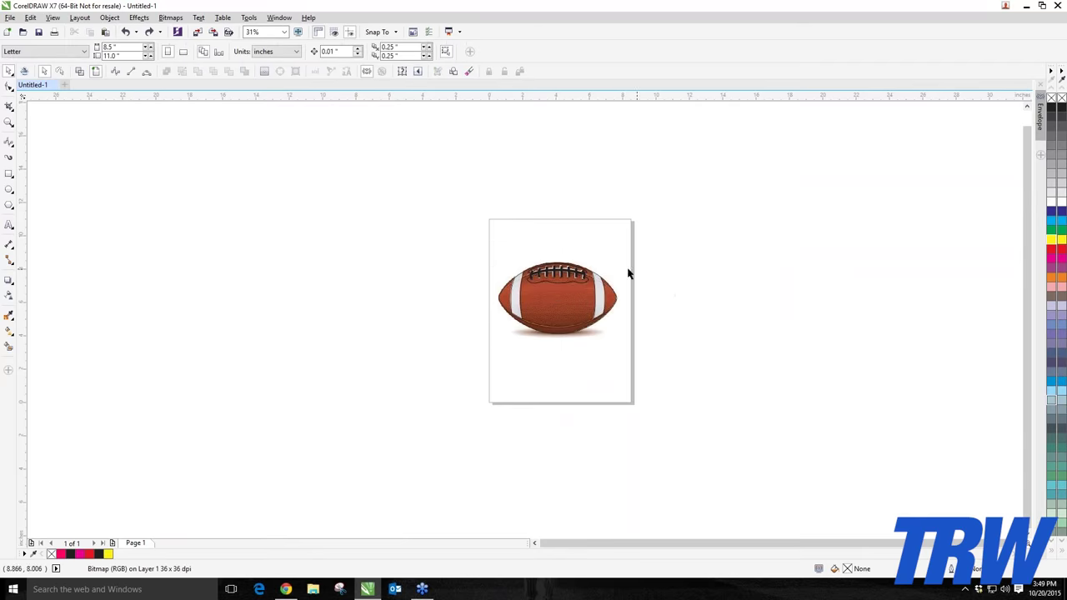
- In wireframe view, trace the left upper seam as two B-spline lines, from the outer edge to the stripe and from the stripe to the laces
scroll(593, 283, "up", 1)
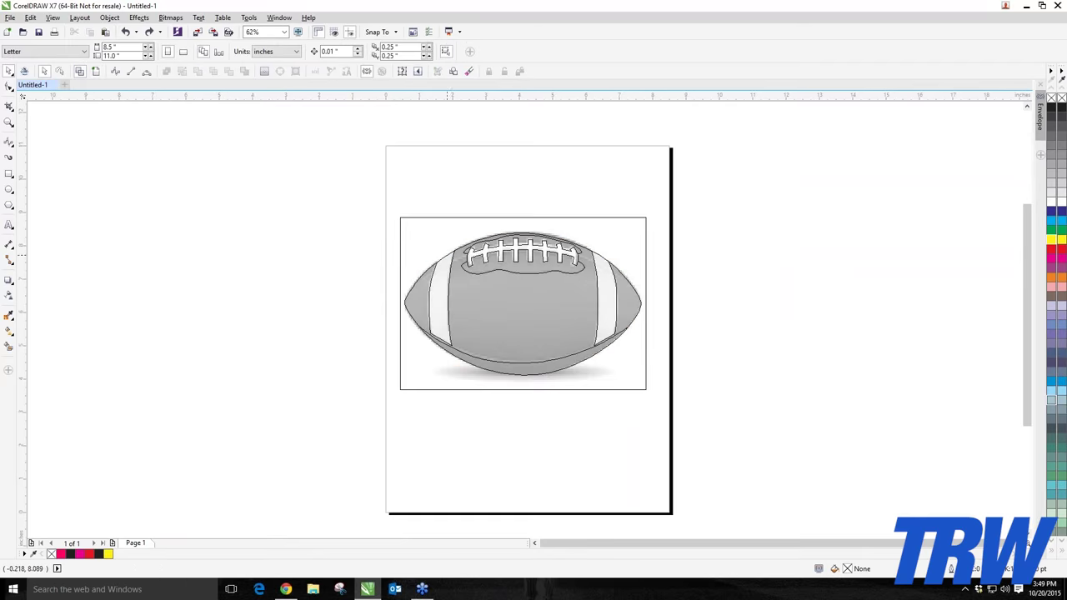
scroll(522, 267, "up", 1)
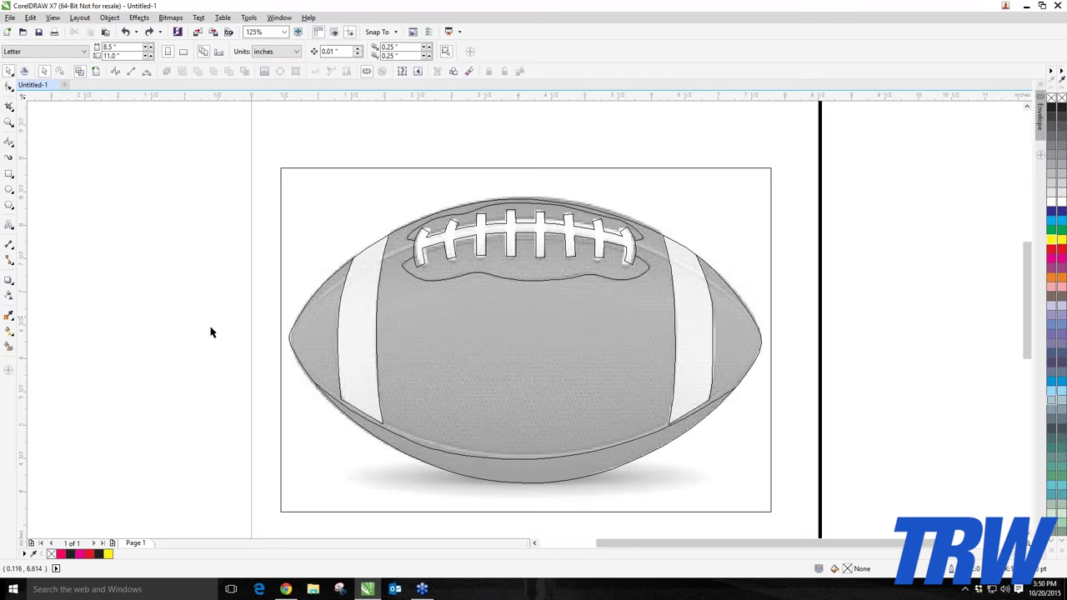
left_click(8, 142)
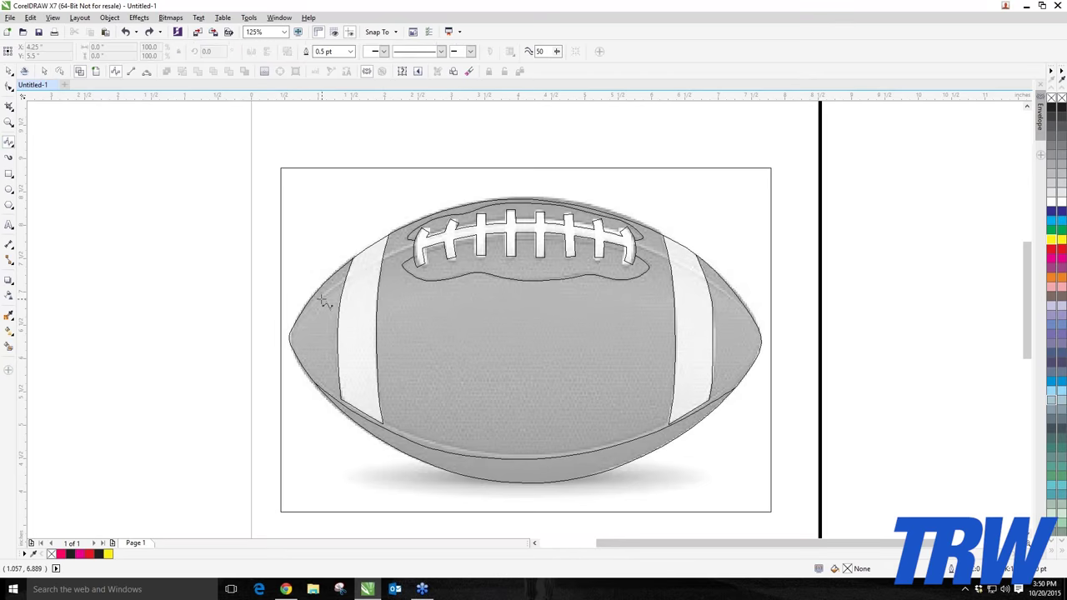
scroll(324, 305, "up", 1)
left_click(274, 337)
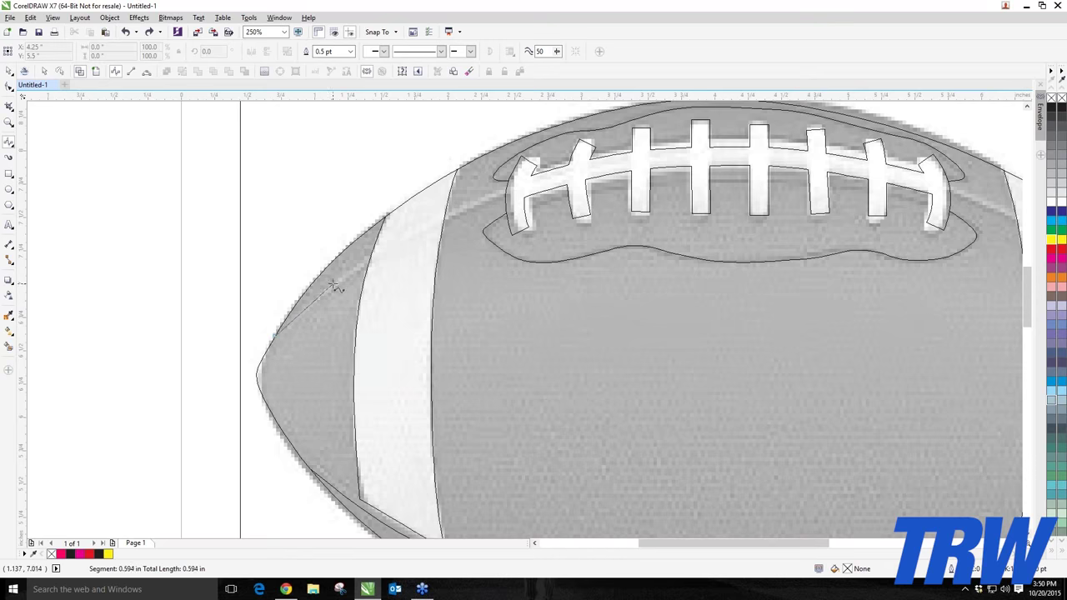
left_click(332, 282)
left_click(365, 265)
left_click(372, 262)
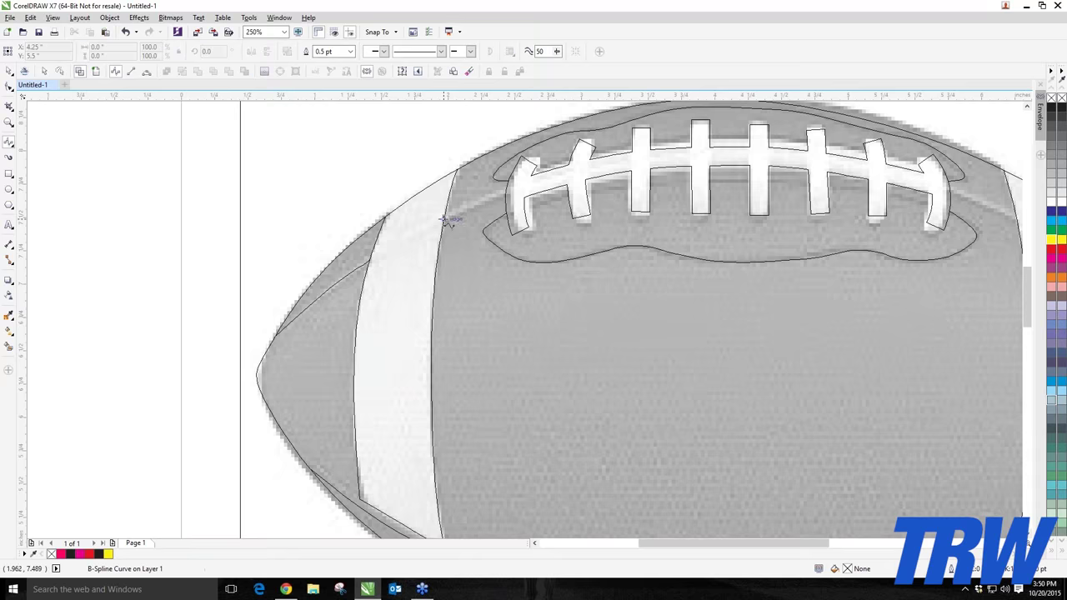
left_click(443, 219)
left_click(507, 191)
scroll(507, 191, "down", 3)
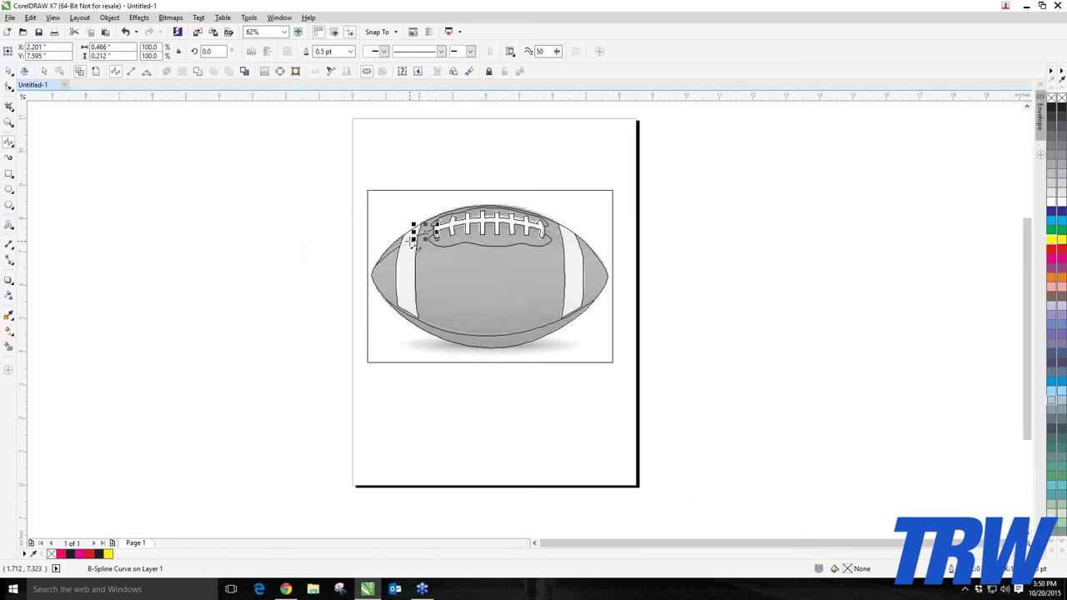
- Trace the right upper seam as two B-spline lines, from the laces to the stripe and from the stripe to the outer edge
scroll(540, 240, "up", 3)
left_click(531, 239)
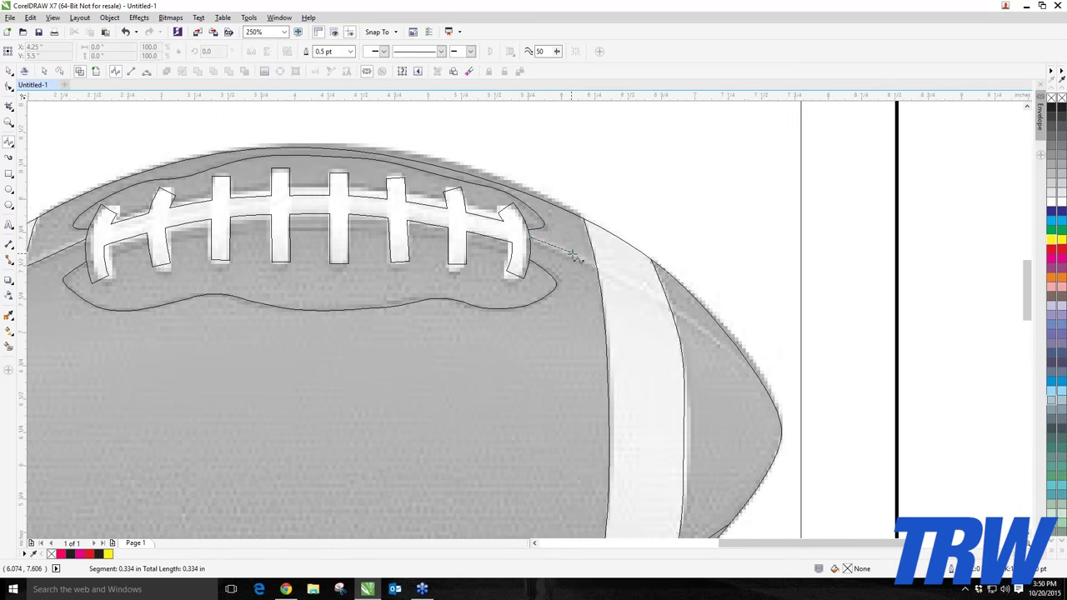
left_click(600, 269)
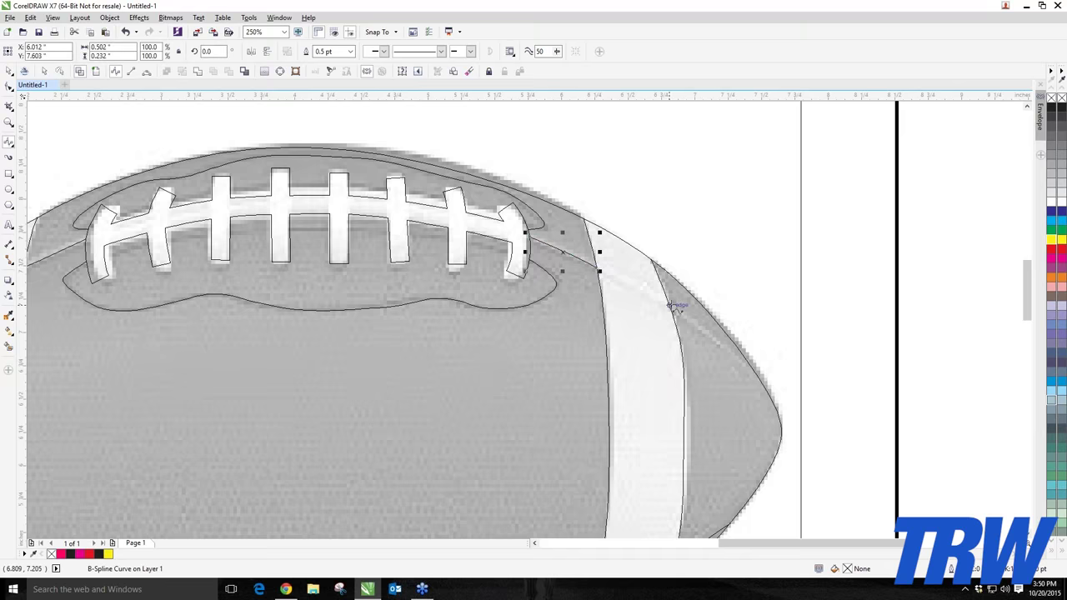
left_click(668, 305)
left_click(758, 367)
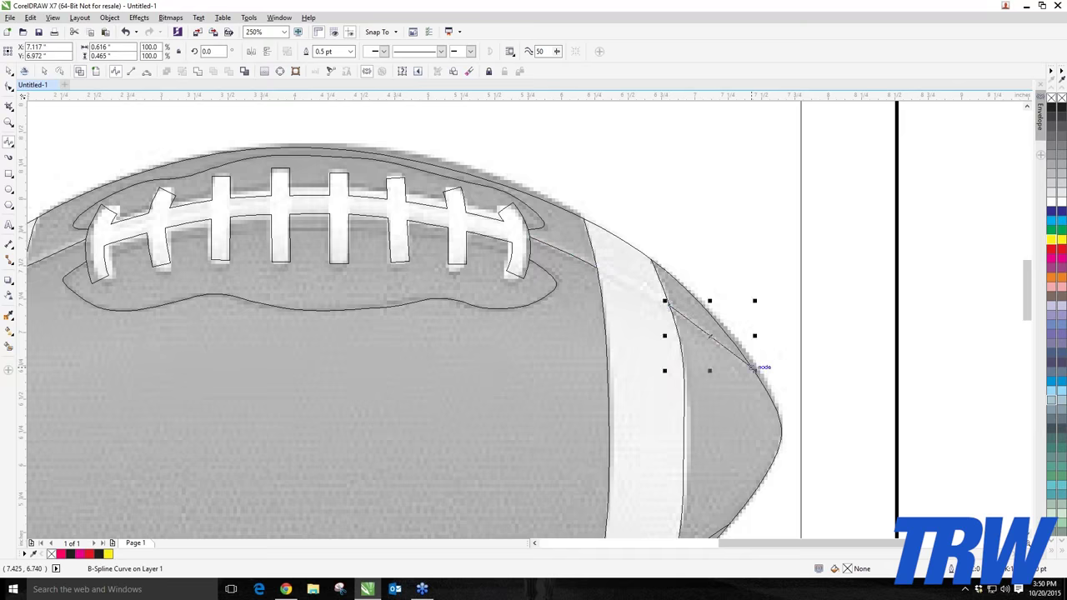
scroll(755, 365, "down", 3)
scroll(691, 377, "up", 3)
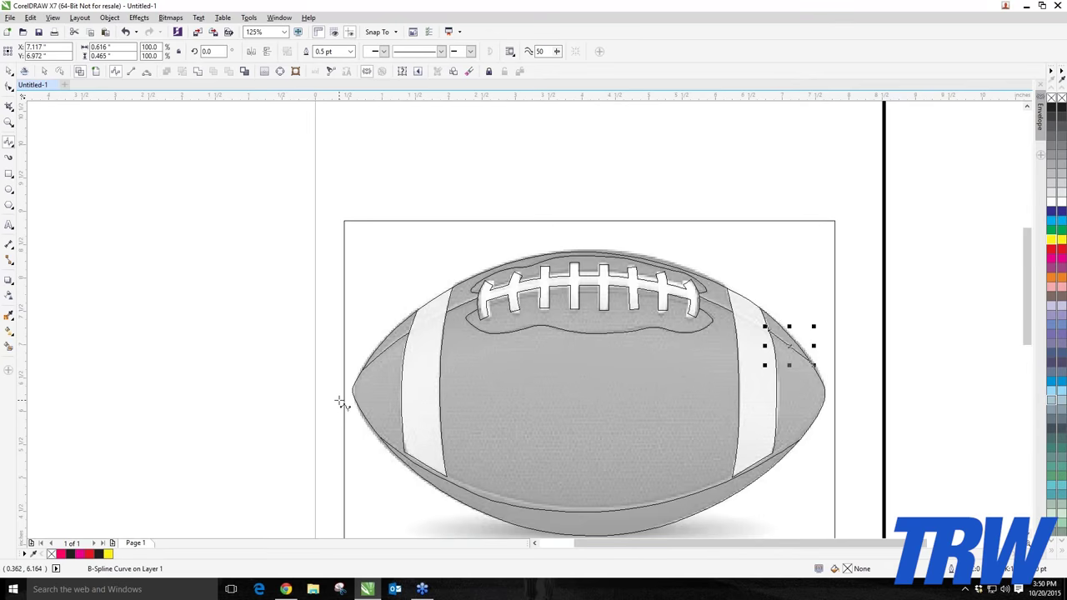
- Move the football photo about 12 inches to the right, off the page and clear of the traced lines
left_click(9, 72)
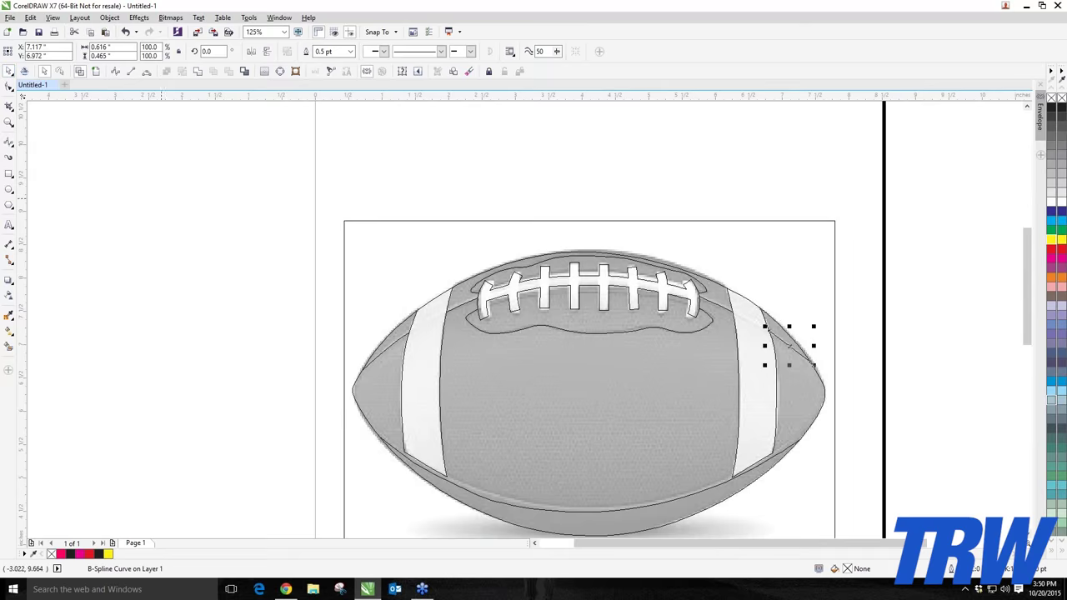
left_click(262, 256)
scroll(262, 250, "down", 3)
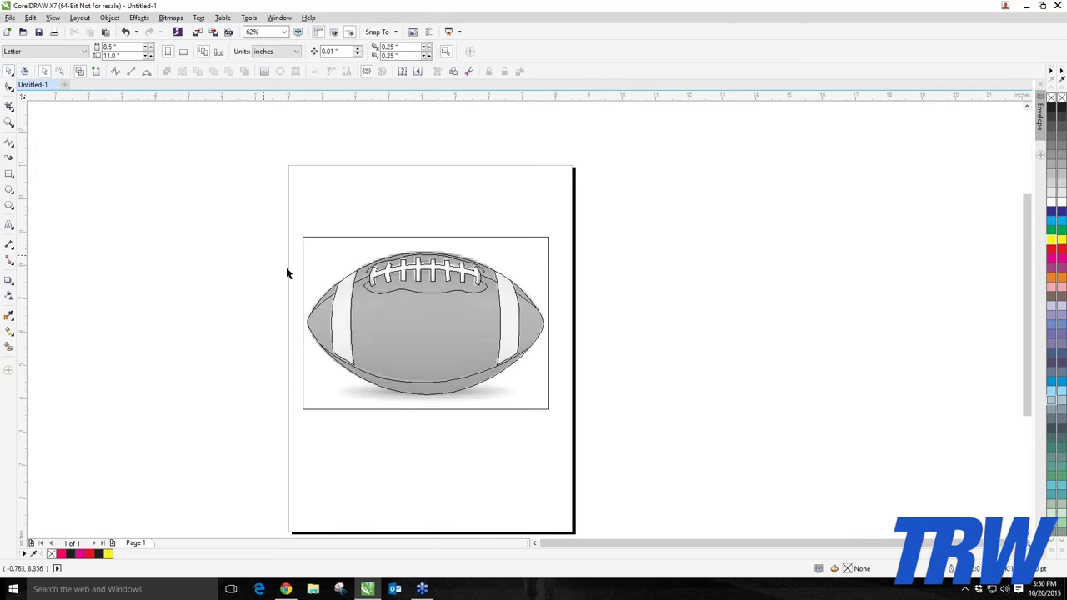
scroll(409, 307, "up", 3)
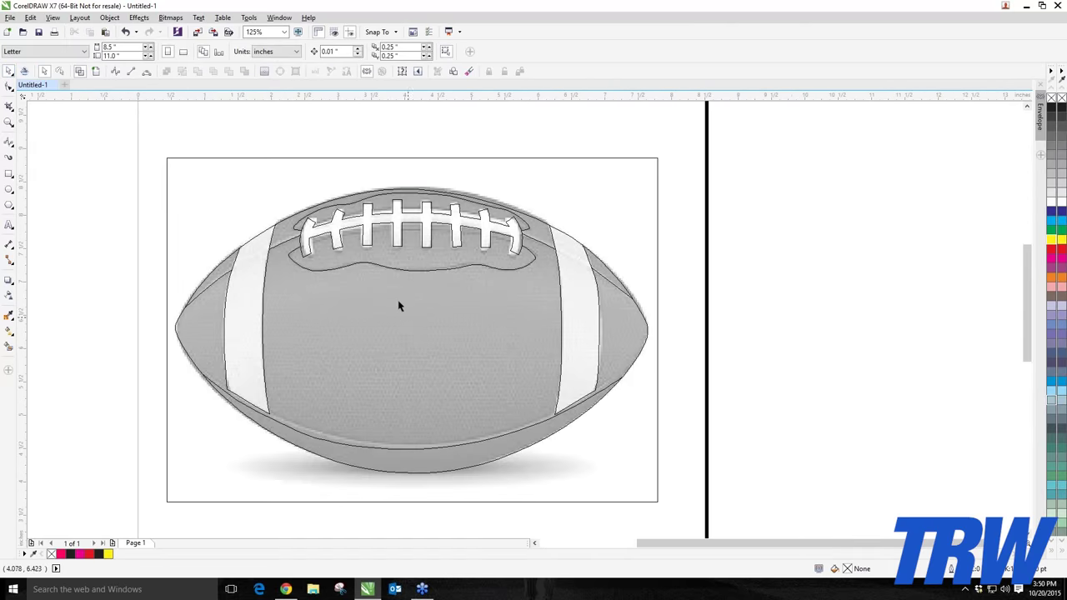
right_click(201, 198)
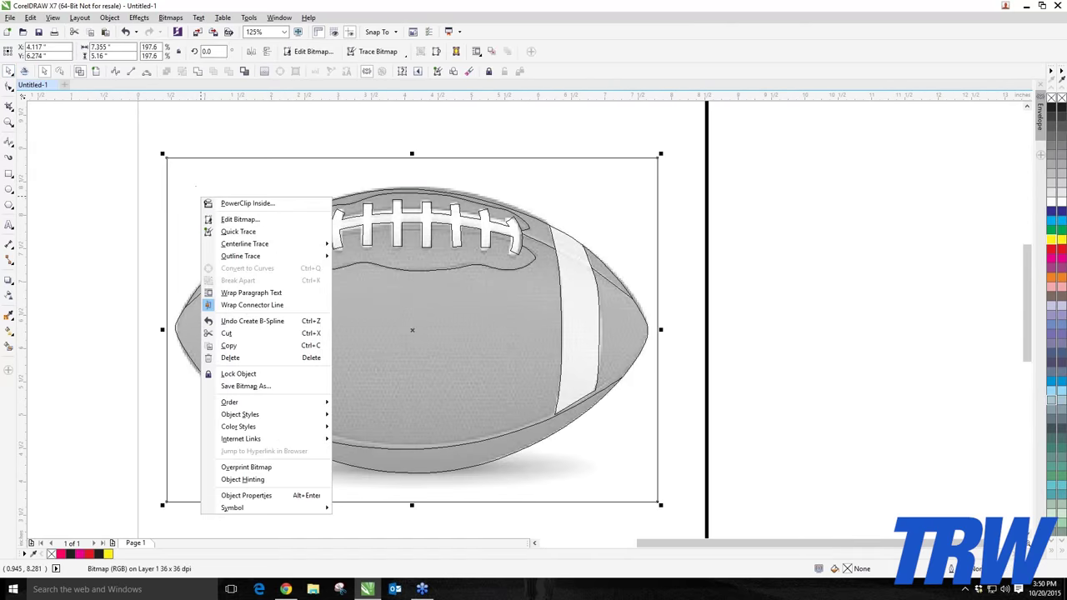
left_click(146, 256)
scroll(146, 237, "down", 1)
left_click_drag(367, 219, 767, 207)
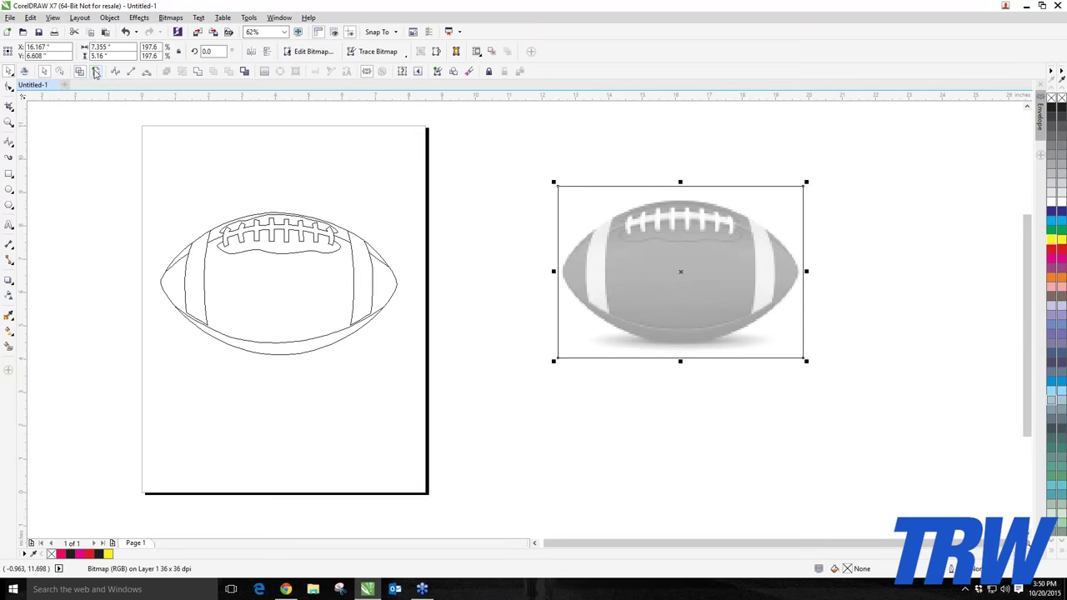
- Compare the traced laces and seams in full-colour and wireframe views, ending in full-colour view
left_click(220, 203)
scroll(369, 234, "up", 2)
scroll(379, 272, "down", 2)
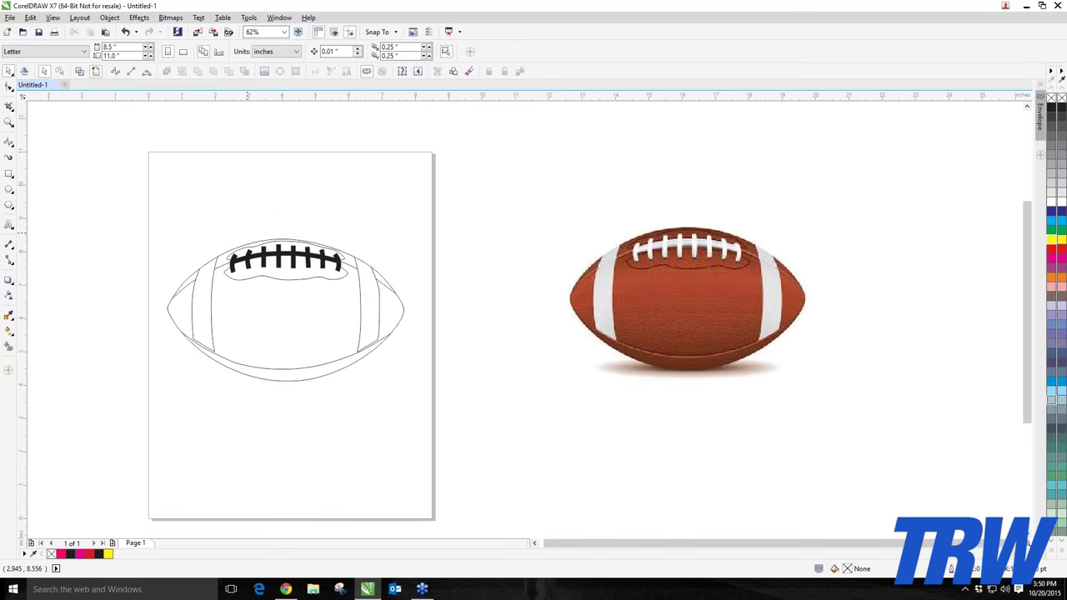
scroll(253, 237, "up", 2)
left_click(79, 71)
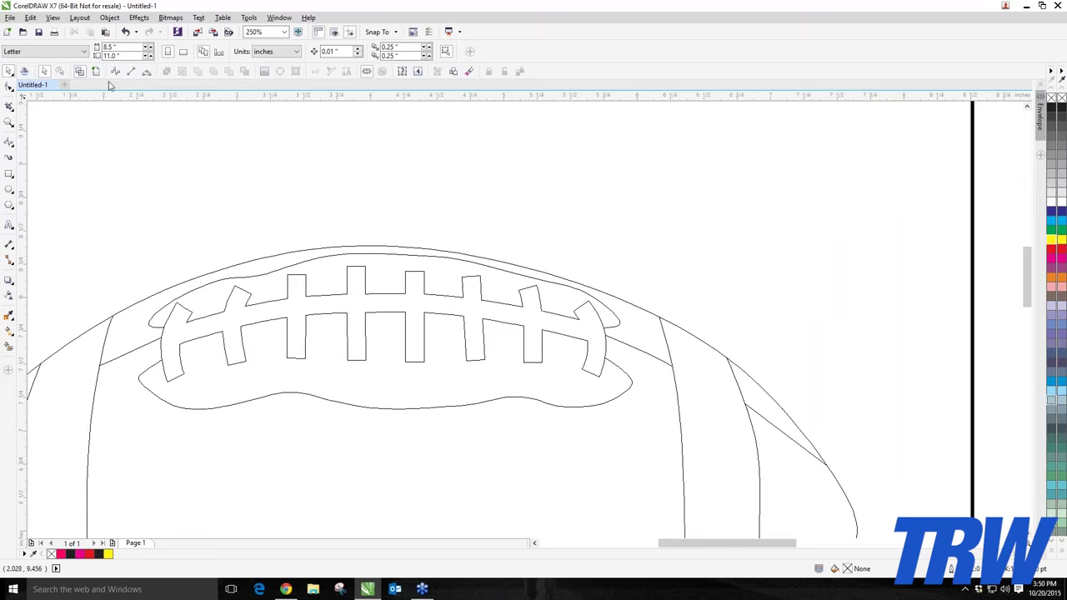
left_click(95, 72)
scroll(255, 281, "down", 2)
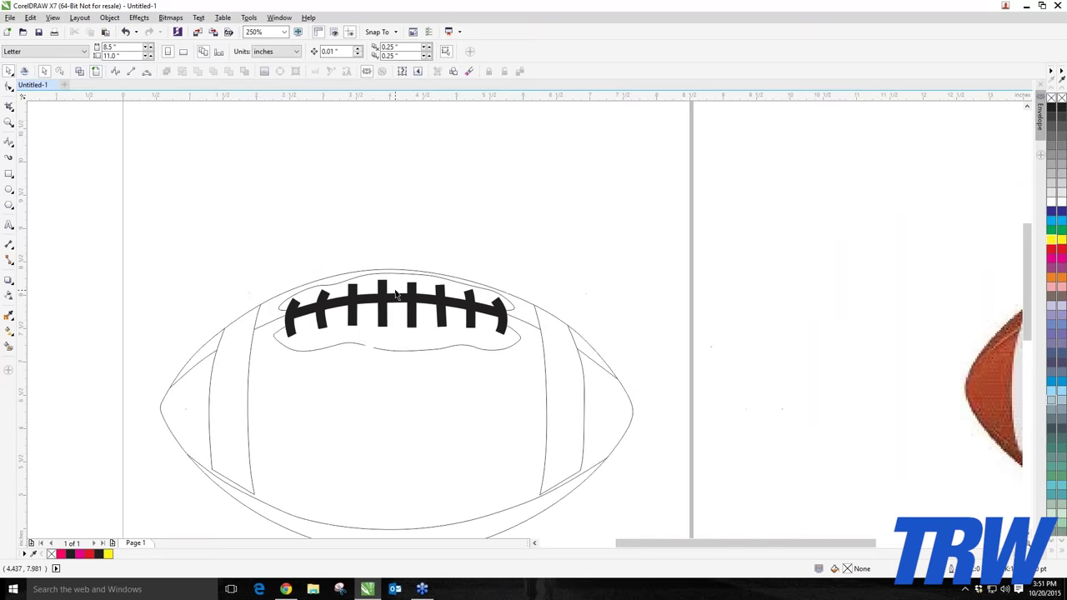
- Set the outline width of the stitching lines above and below the laces to 1 pt
scroll(330, 356, "up", 2)
left_click(330, 356)
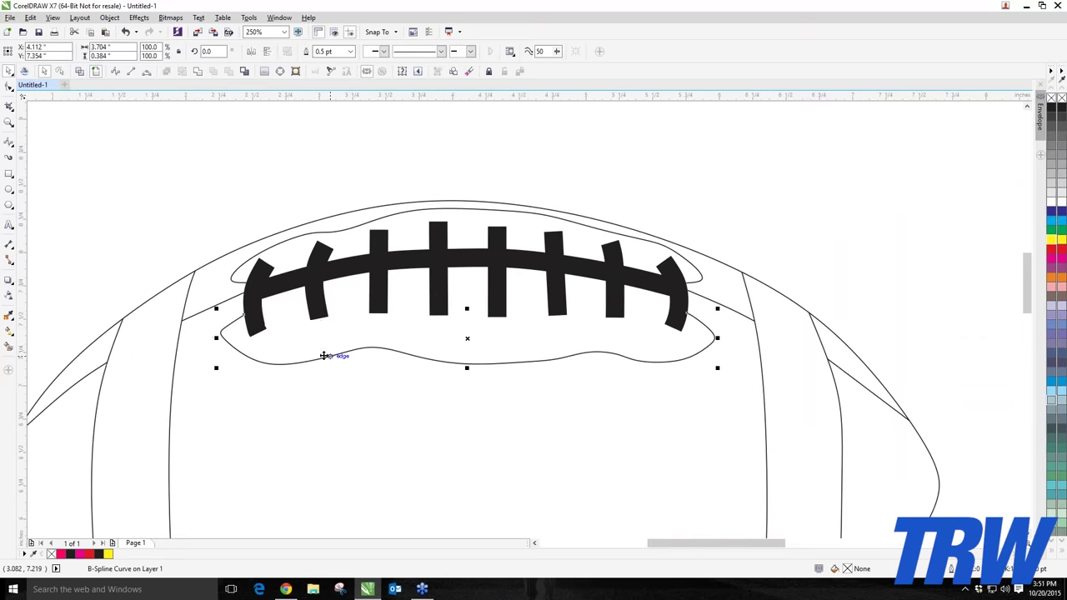
left_click(354, 231, "shift")
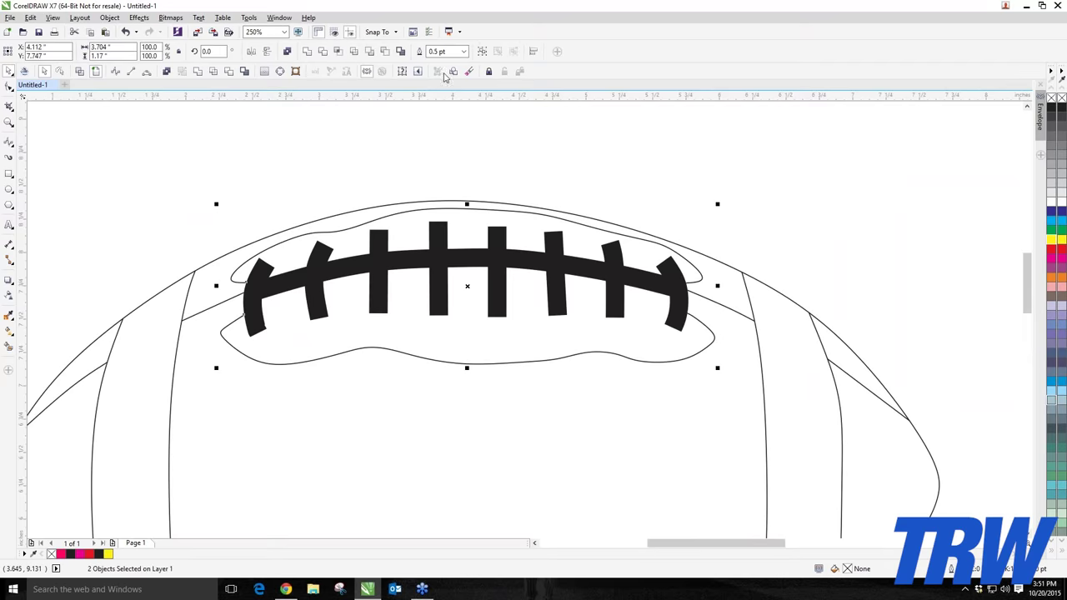
left_click(463, 51)
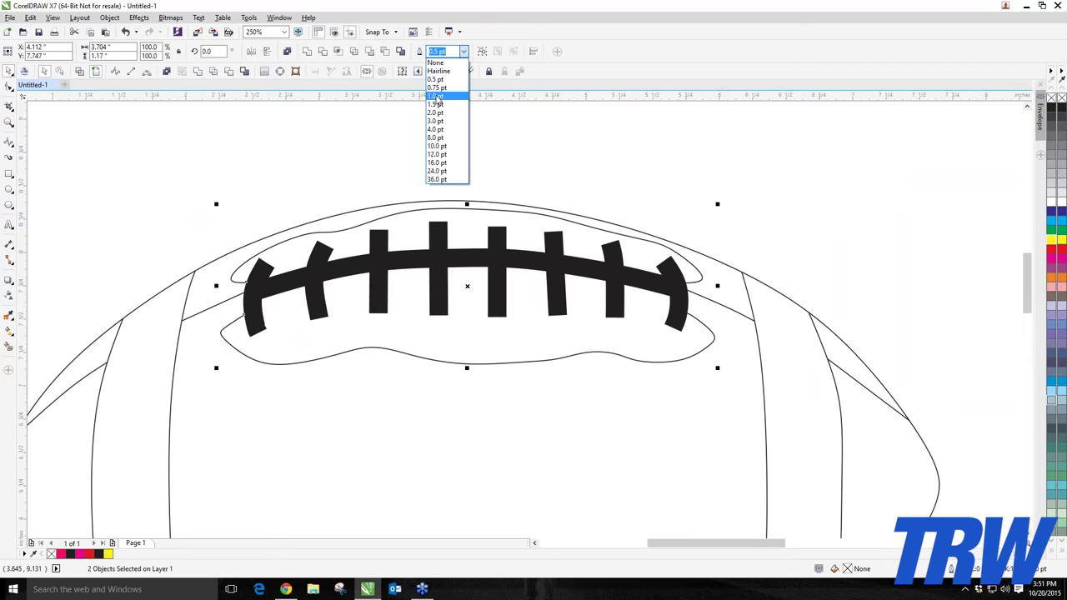
left_click(435, 98)
left_click(729, 385)
- Set the outline width of the four upper seam lines, left and right of the laces, to 1 pt
scroll(124, 395, "down", 4)
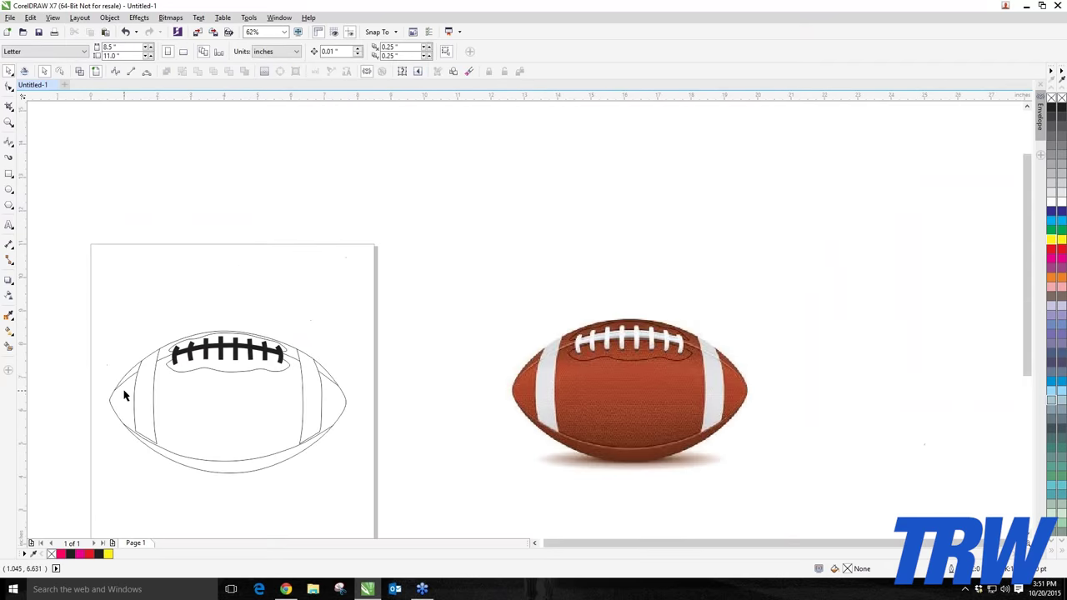
scroll(123, 394, "up", 2)
left_click(128, 372)
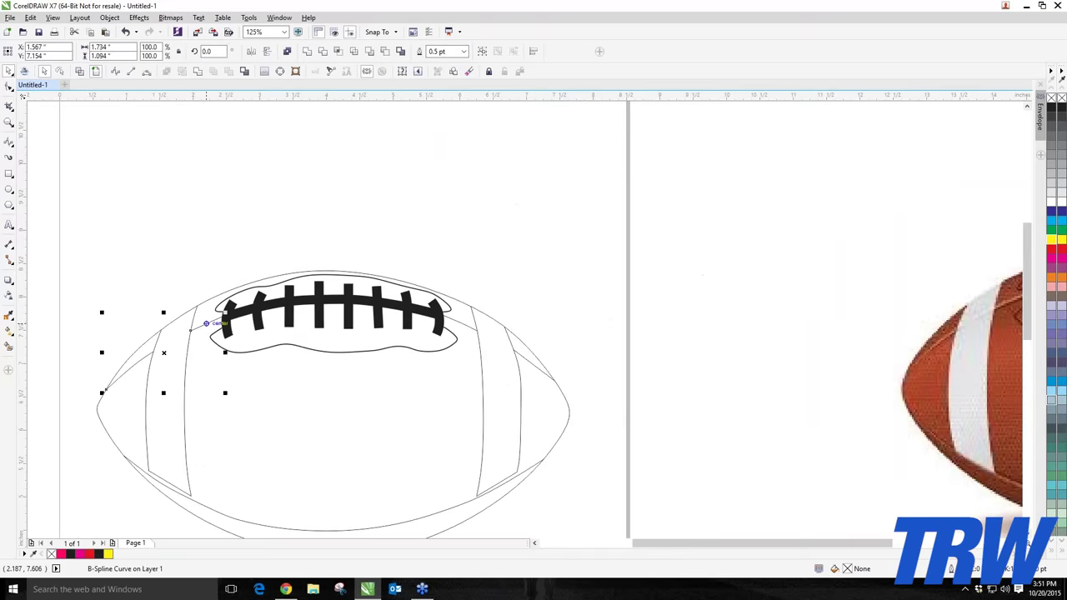
left_click(206, 323, "shift")
left_click(463, 323, "shift")
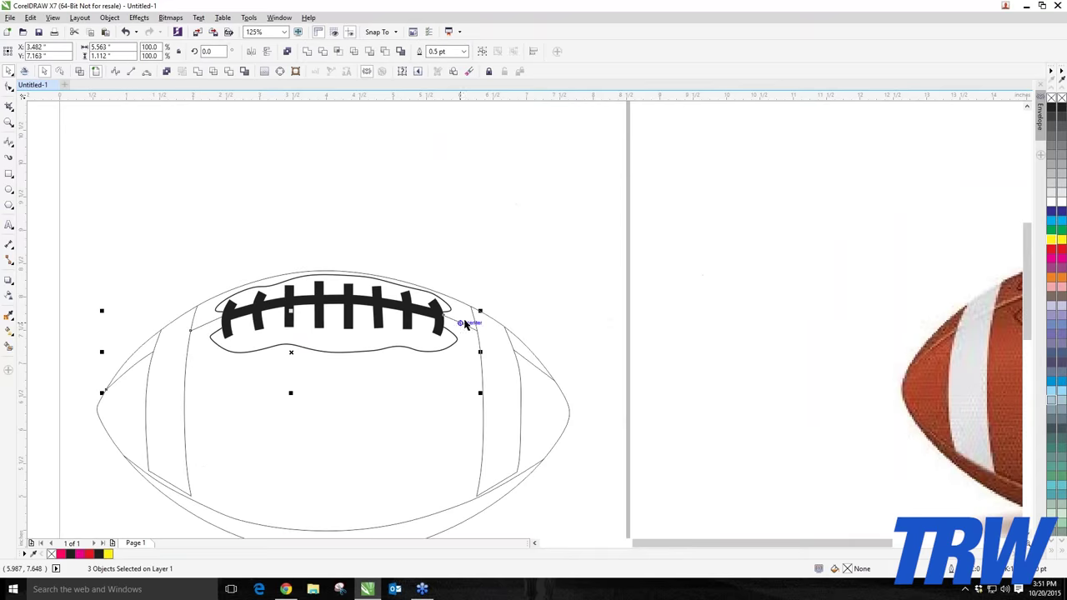
left_click(532, 359, "shift")
scroll(279, 373, "down", 3)
scroll(278, 392, "up", 3)
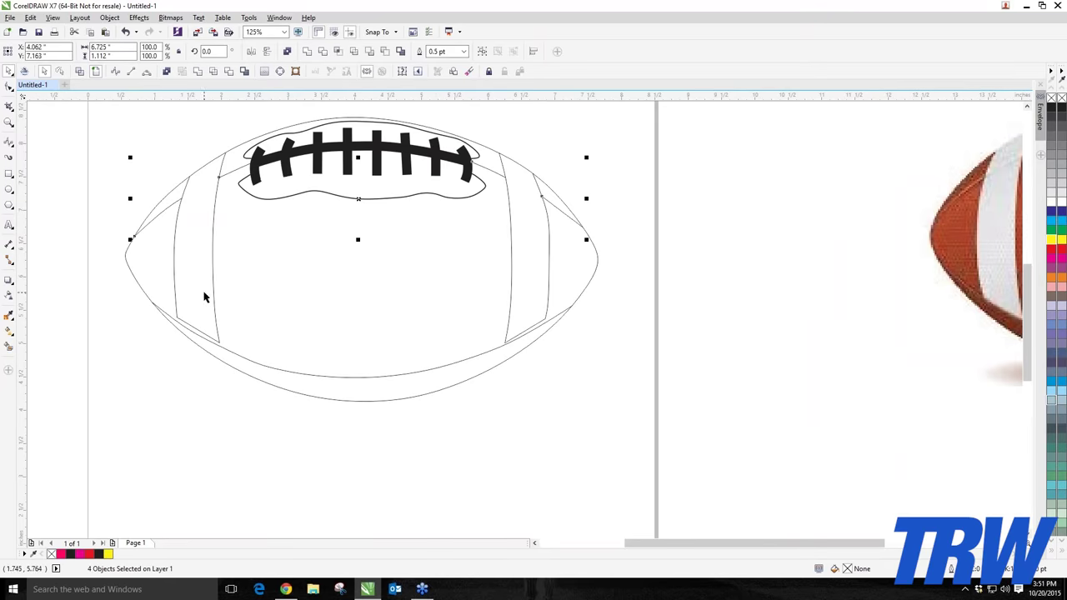
scroll(467, 425, "down", 3)
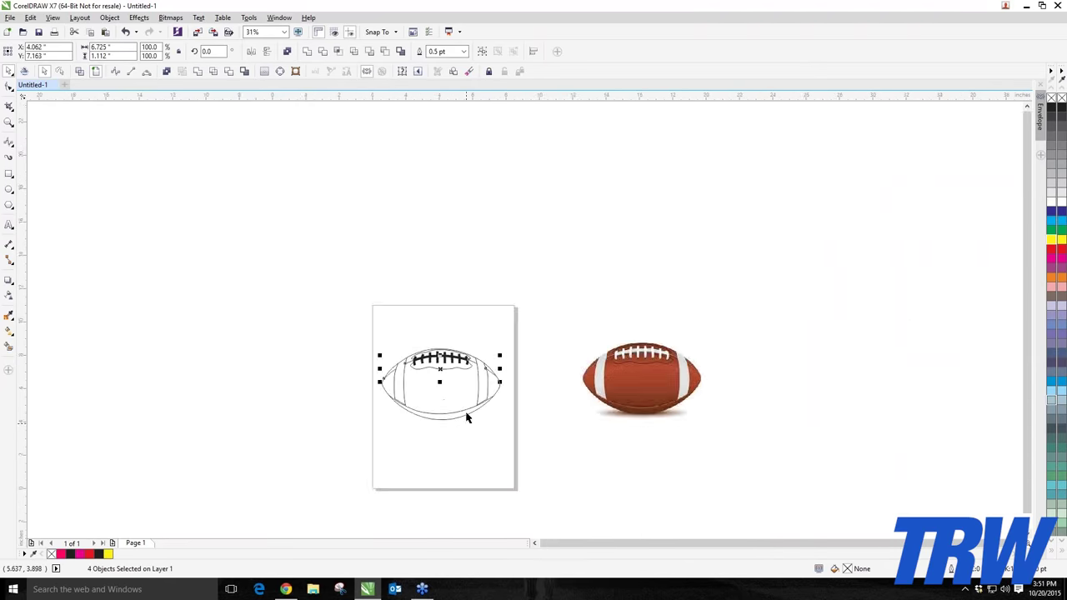
scroll(466, 416, "up", 2)
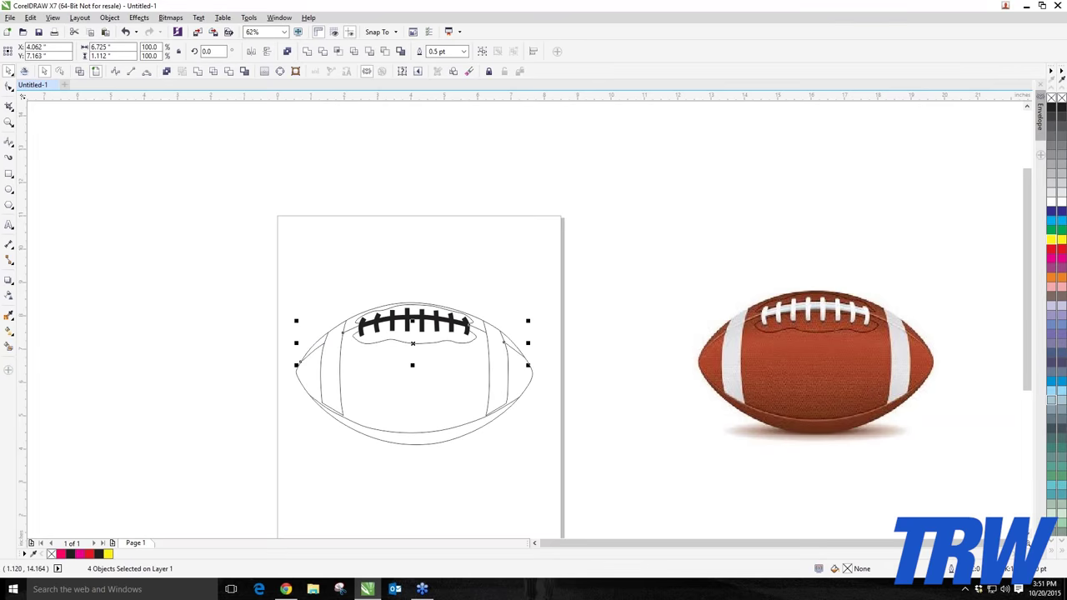
left_click(464, 50)
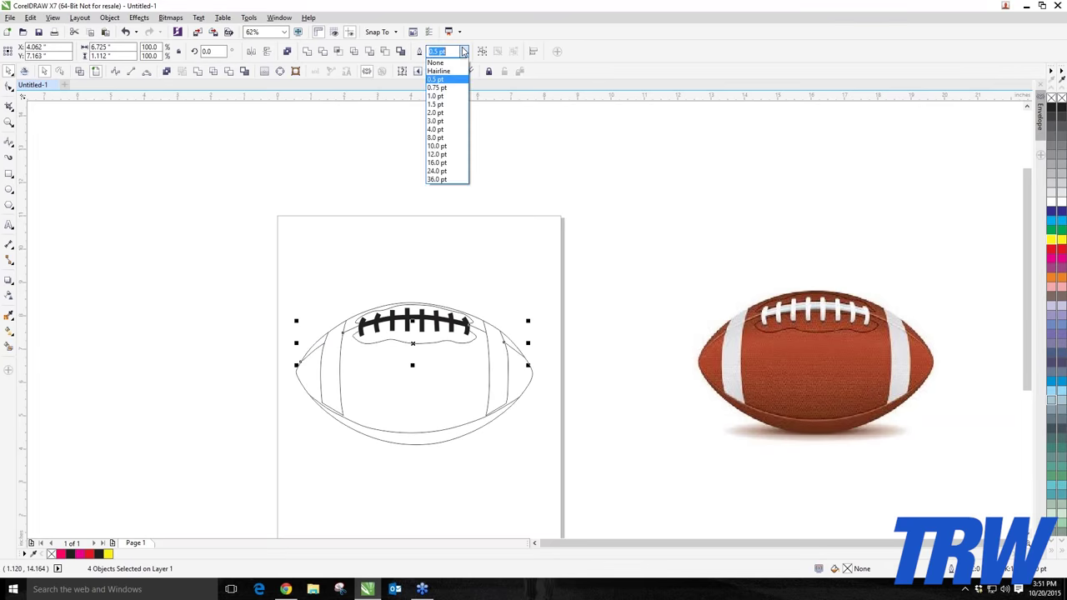
left_click(442, 96)
left_click(450, 242)
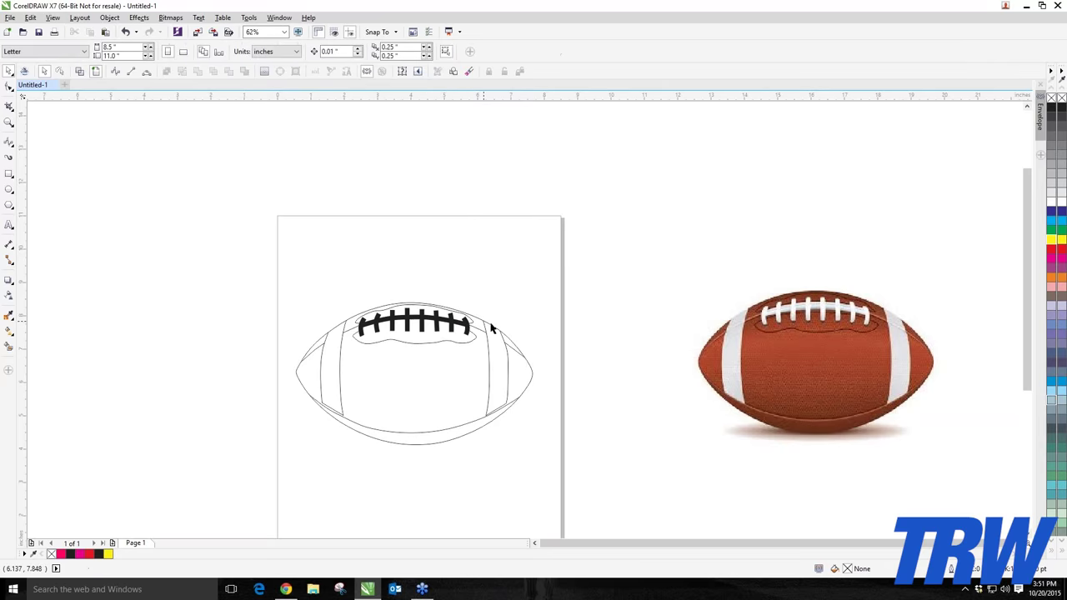
- Give the long lower seam line a thicker outline, in keeping with the upper seam lines
scroll(490, 328, "up", 3)
scroll(344, 303, "down", 5)
scroll(344, 302, "up", 8)
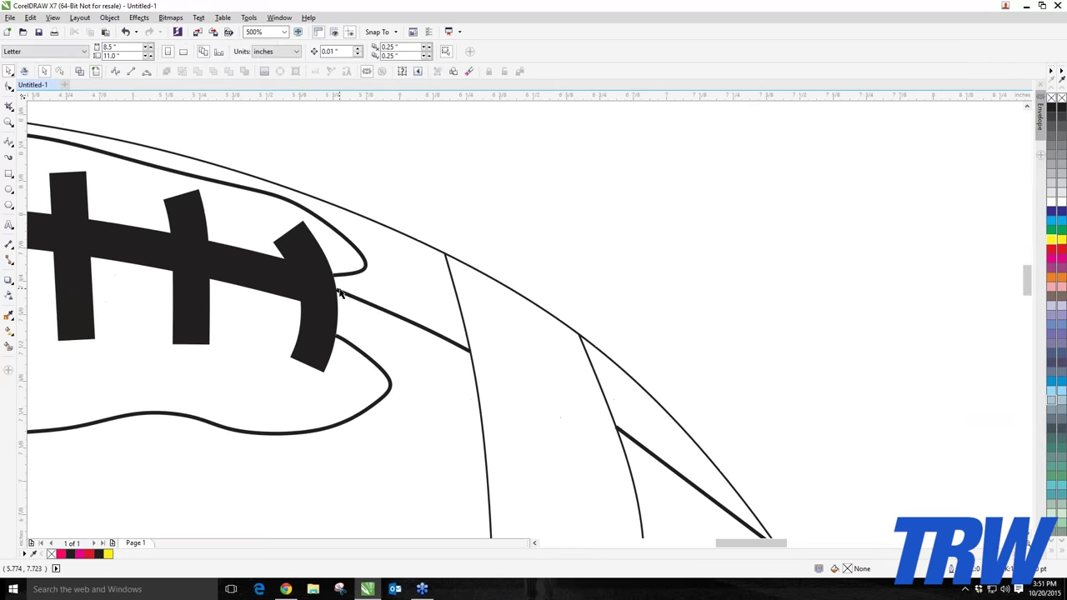
left_click(323, 291)
scroll(323, 291, "down", 7)
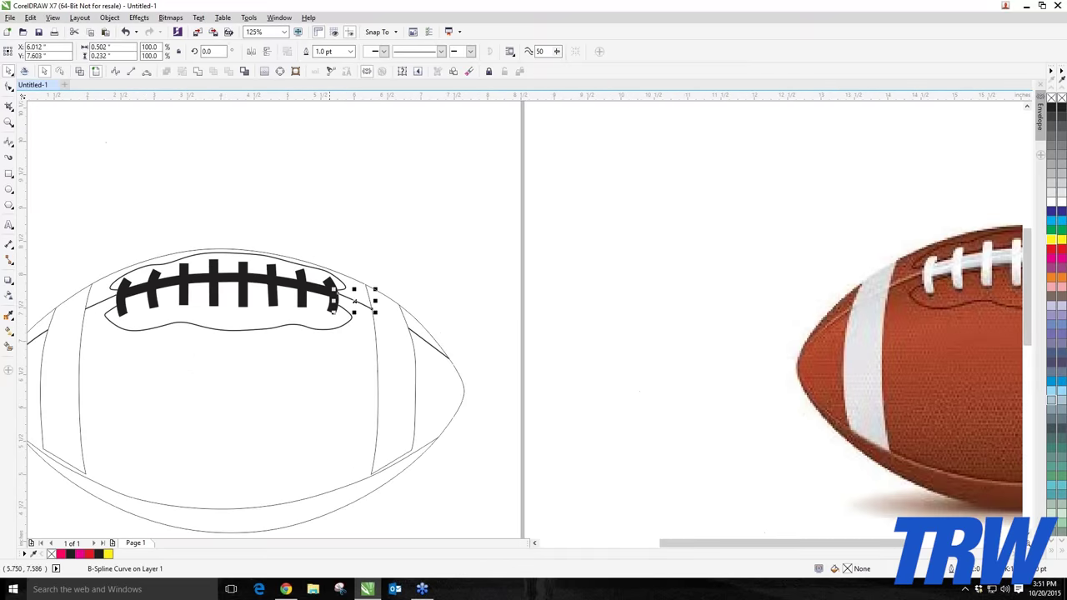
left_click(233, 506)
left_click(351, 51)
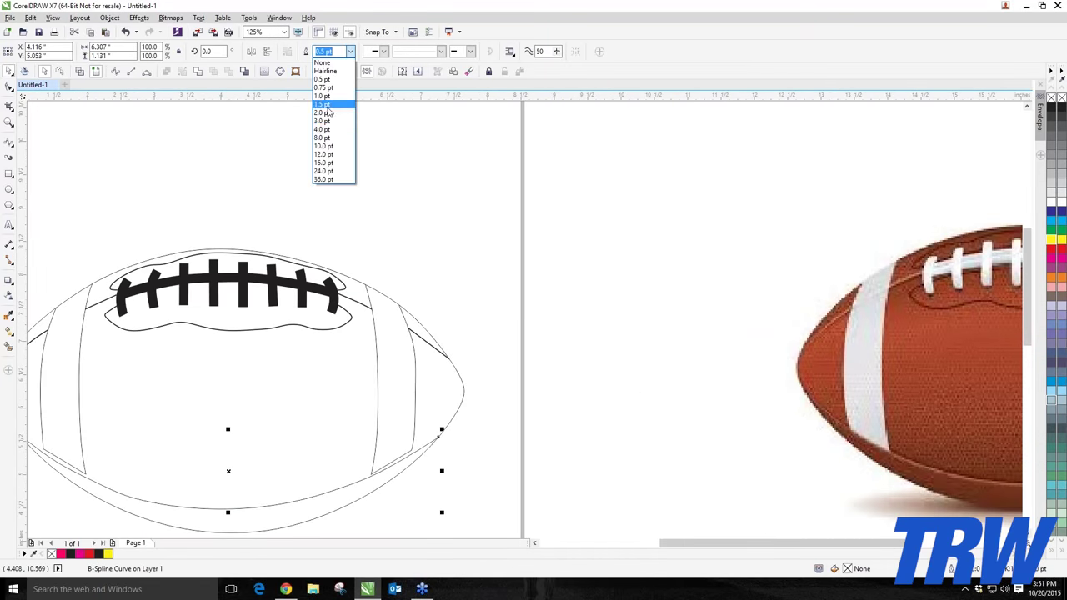
left_click(342, 109)
left_click(509, 388)
scroll(510, 389, "down", 1)
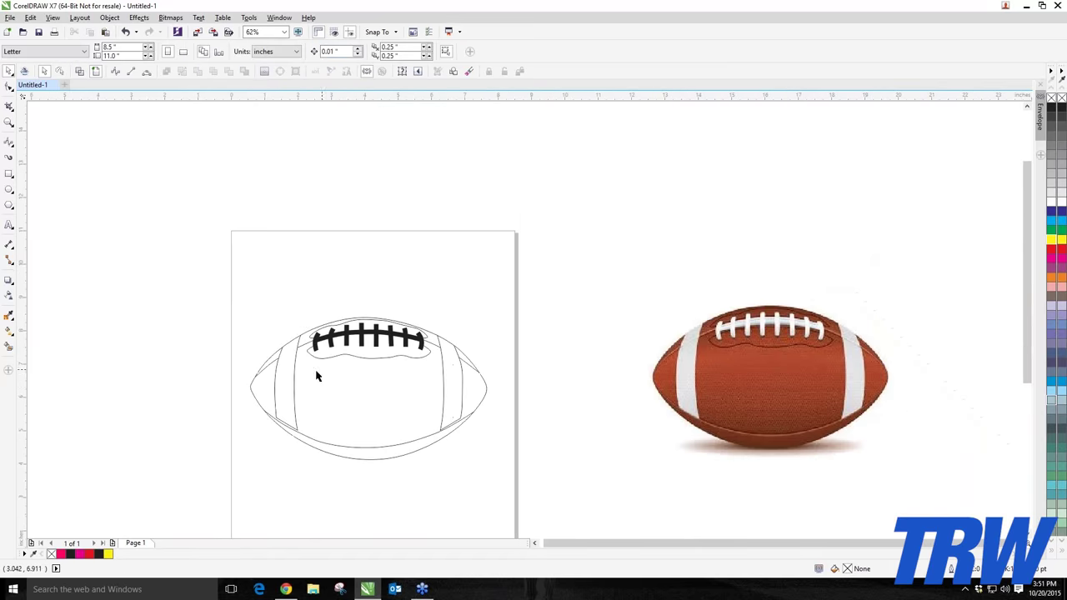
- Set the outline width of the football's outer shape to 4 pt
scroll(316, 374, "up", 1)
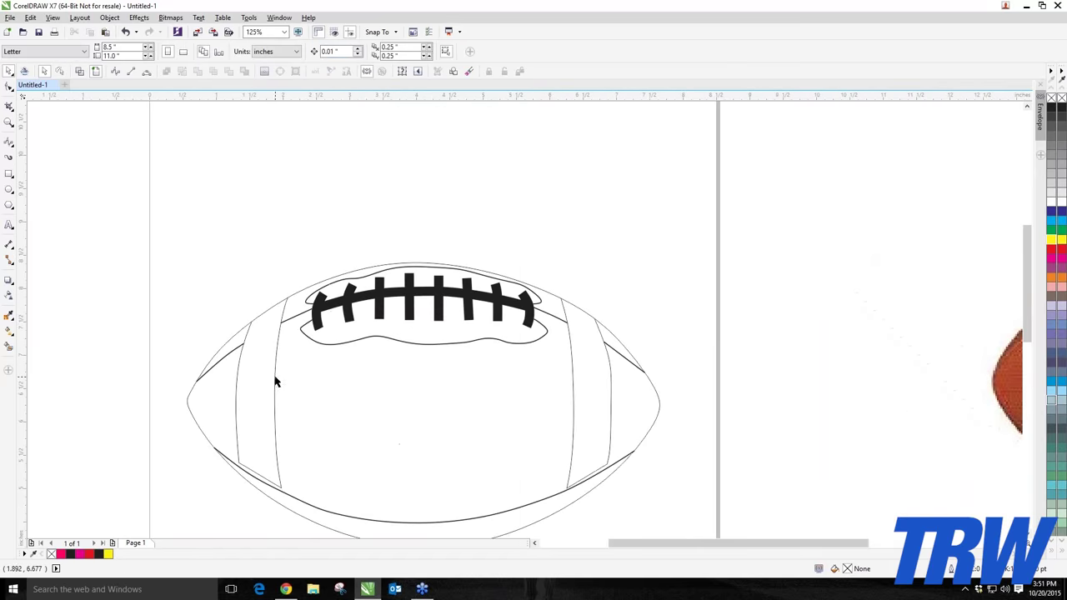
left_click(250, 319)
left_click(190, 400)
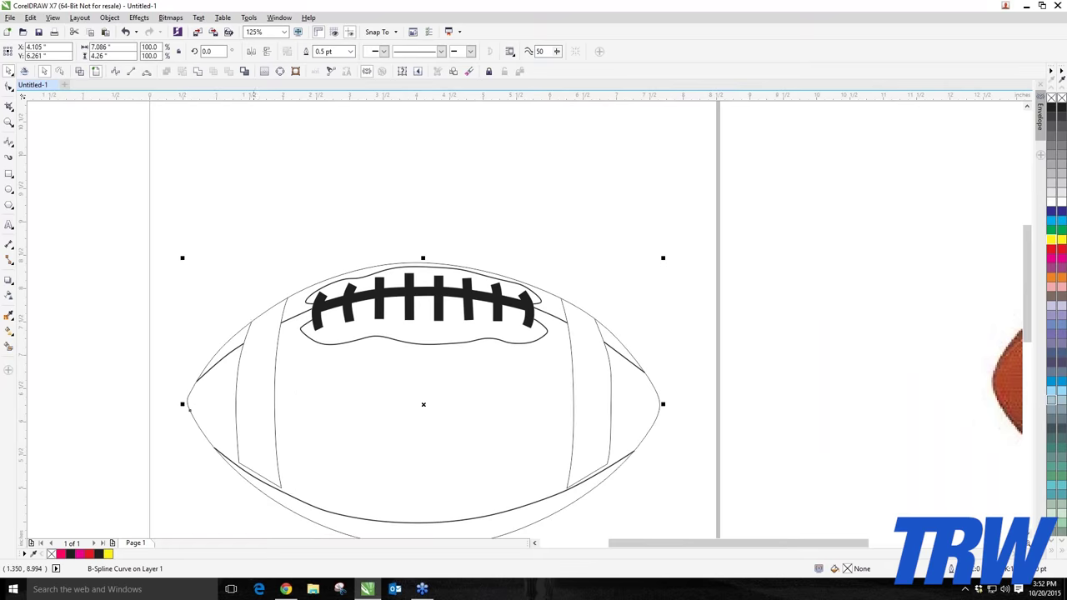
left_click(350, 51)
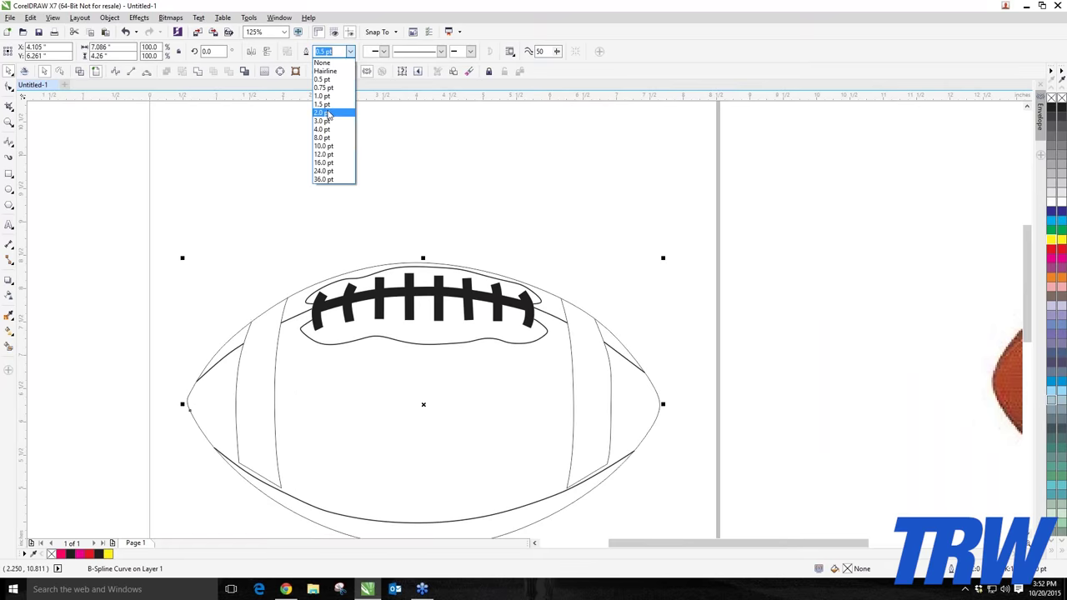
left_click(325, 146)
left_click(324, 147)
scroll(323, 147, "down", 1)
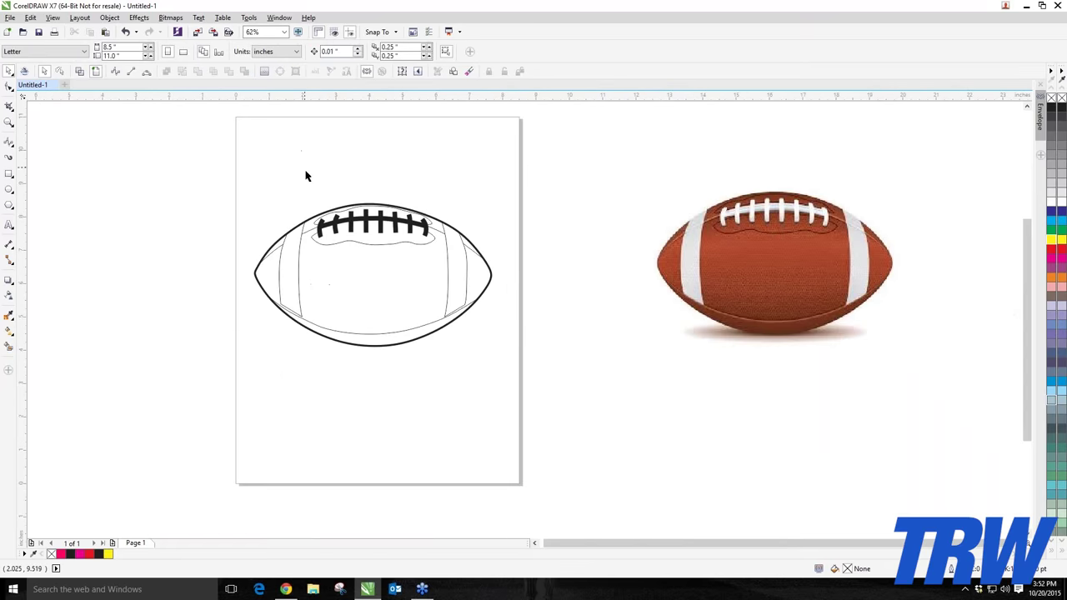
scroll(308, 192, "up", 1)
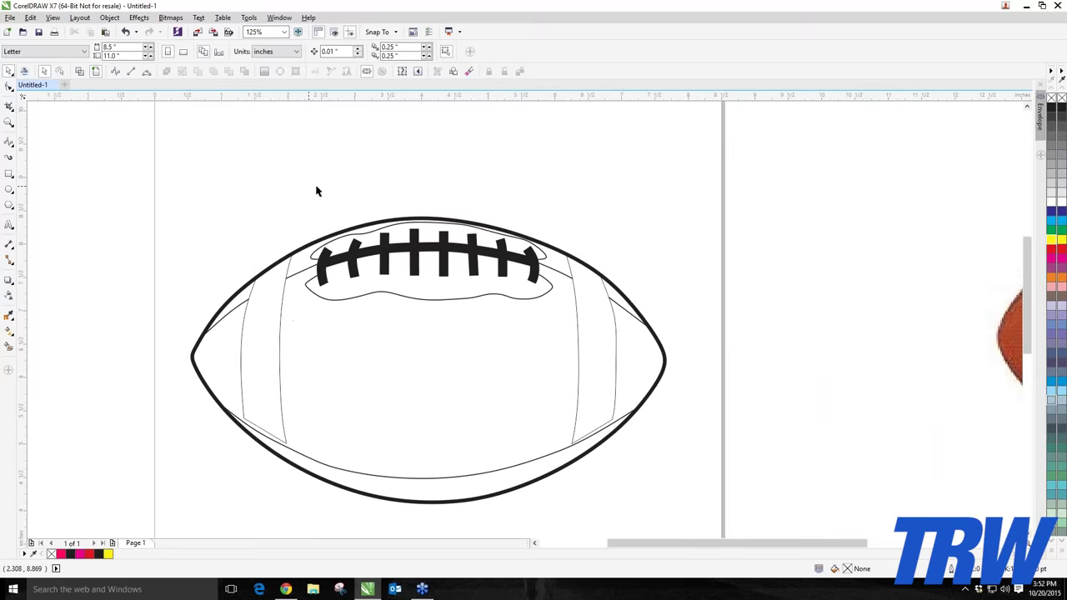
scroll(485, 208, "up", 3)
scroll(433, 304, "down", 1)
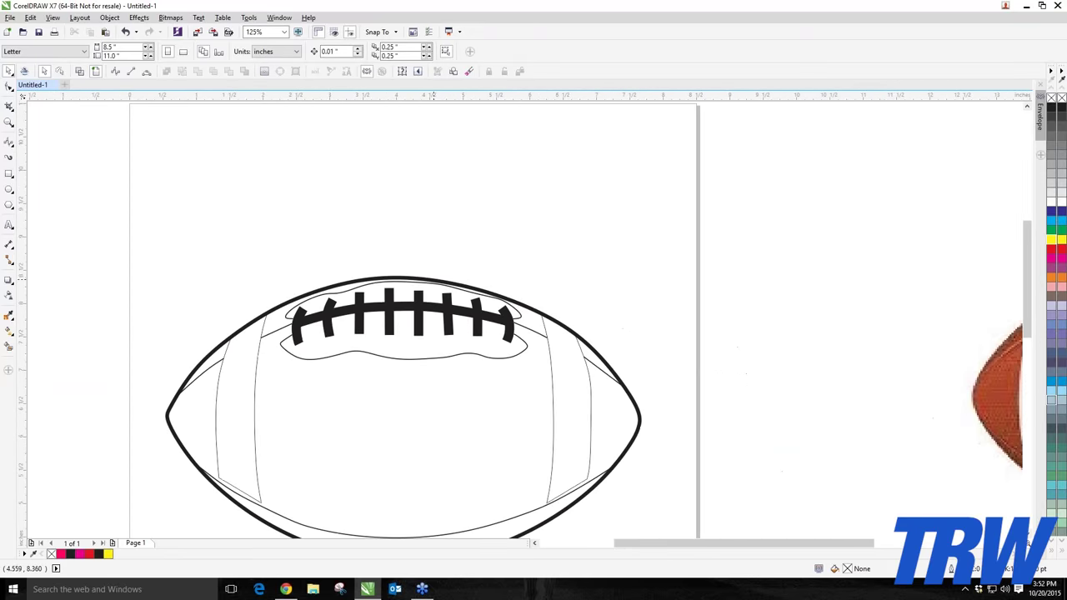
scroll(324, 255, "down", 3)
scroll(320, 248, "up", 2)
- Adjust the inner end points of the left and right upper seam lines where they meet the laces
left_click_drag(283, 263, 537, 385)
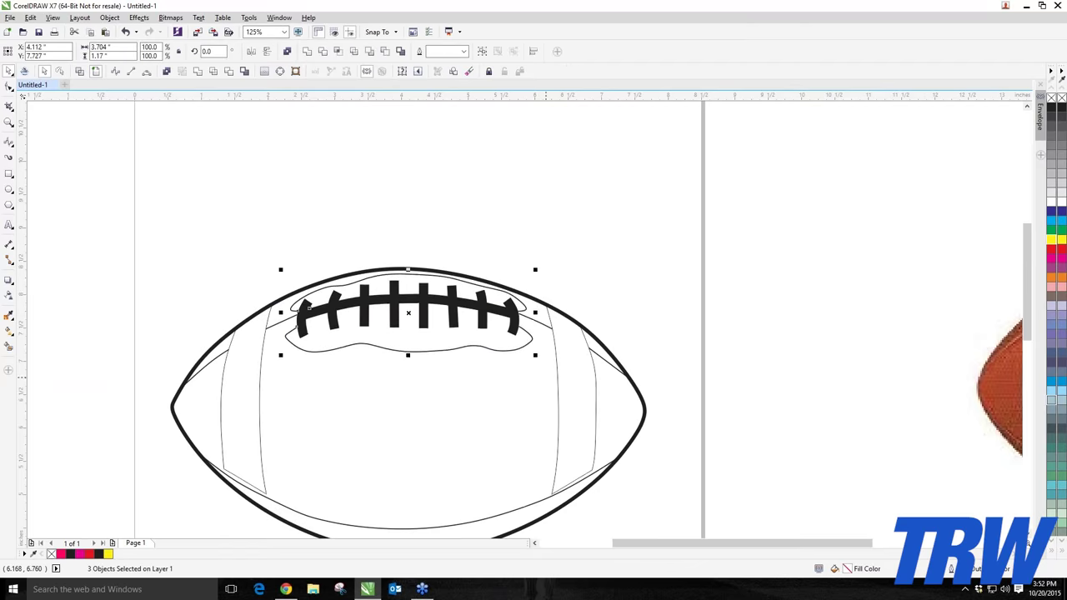
left_click(283, 273)
scroll(286, 330, "up", 2)
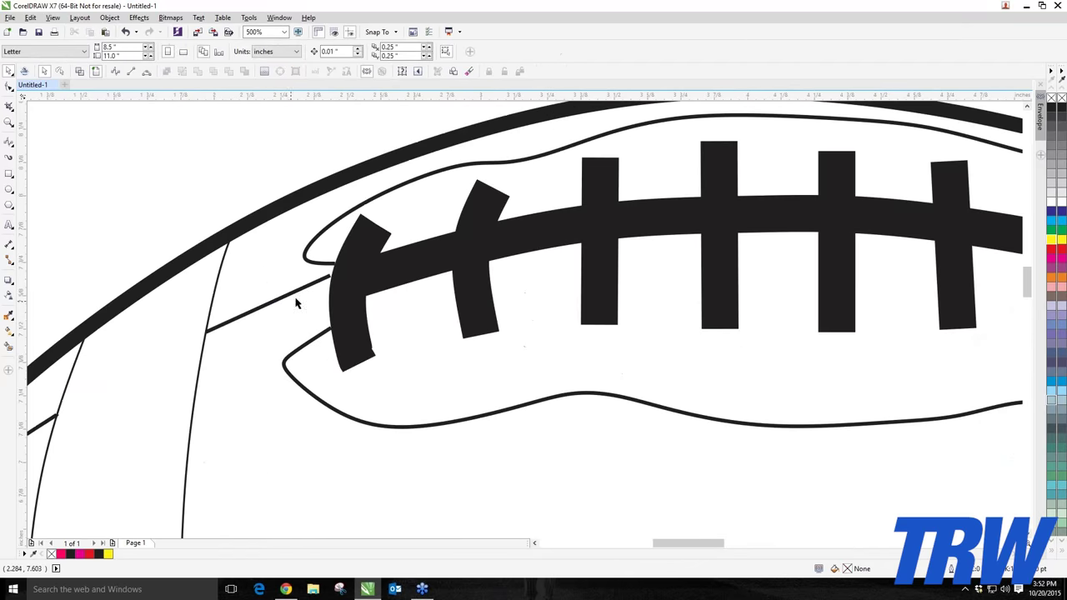
double_click(304, 288)
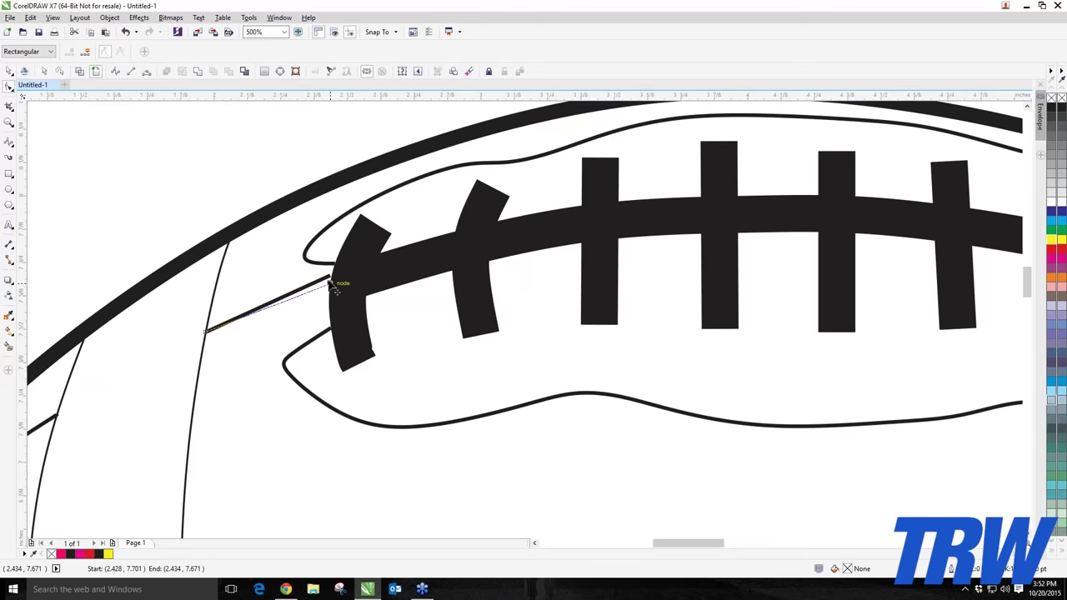
scroll(332, 283, "down", 4)
scroll(518, 283, "up", 2)
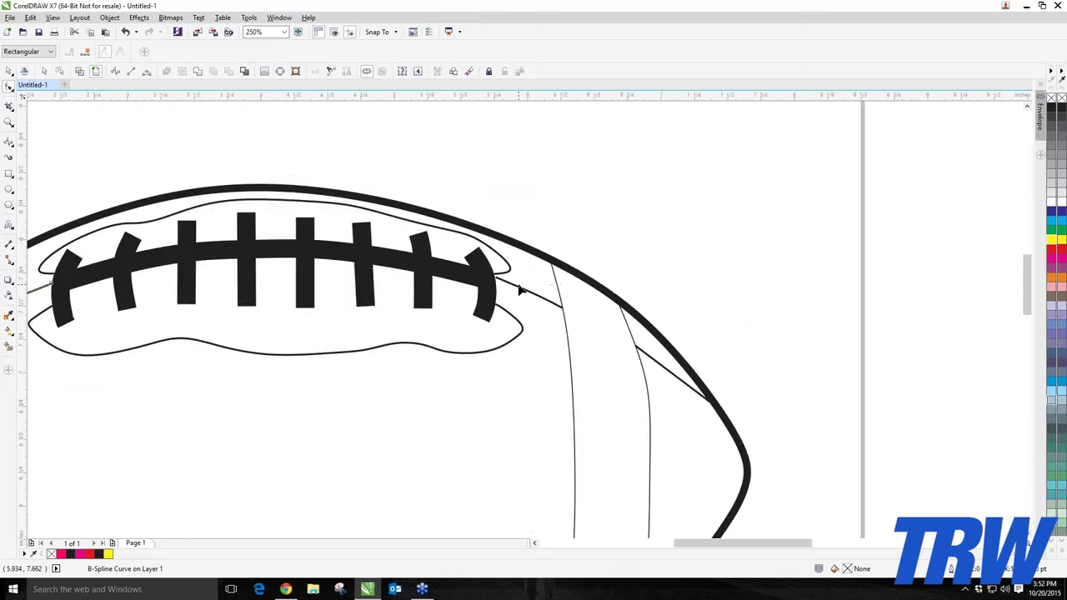
left_click(511, 287)
left_click_drag(472, 269, 471, 274)
scroll(470, 274, "down", 1)
scroll(472, 273, "down", 4)
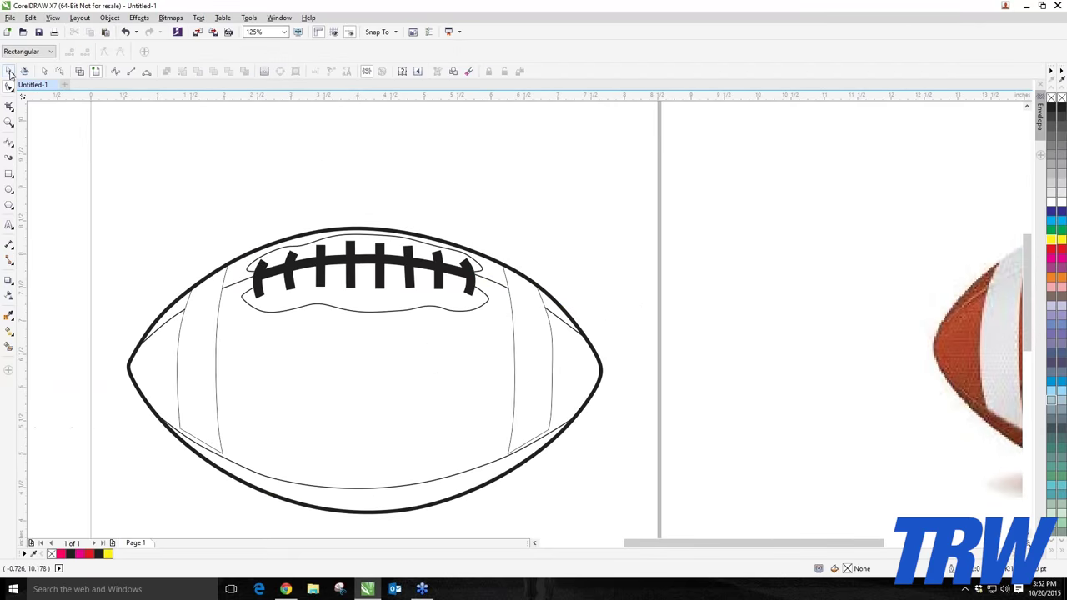
left_click(9, 86)
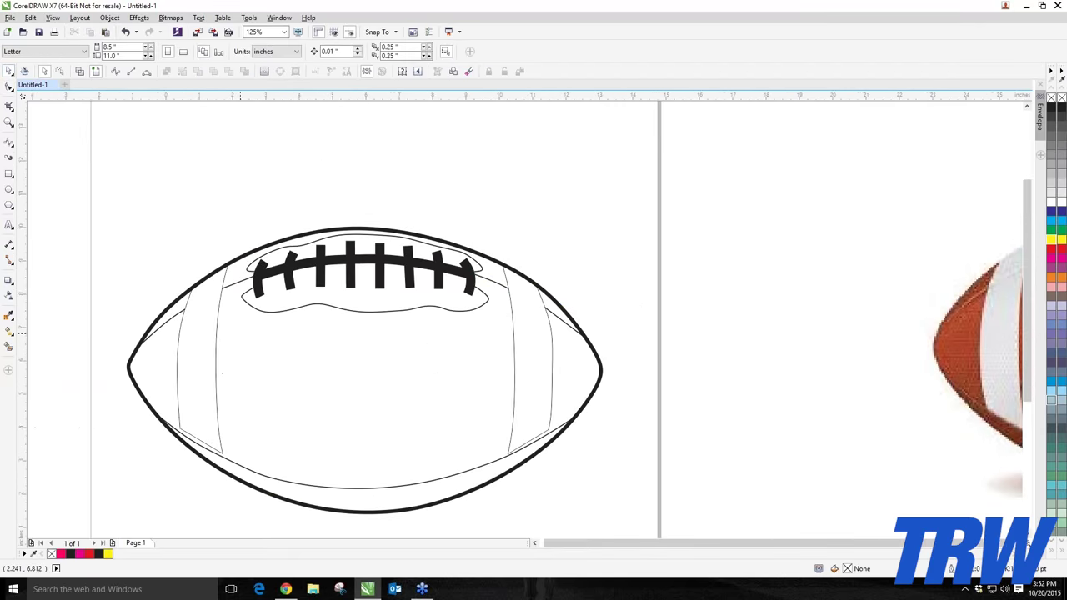
scroll(250, 338, "down", 2)
scroll(261, 345, "up", 2)
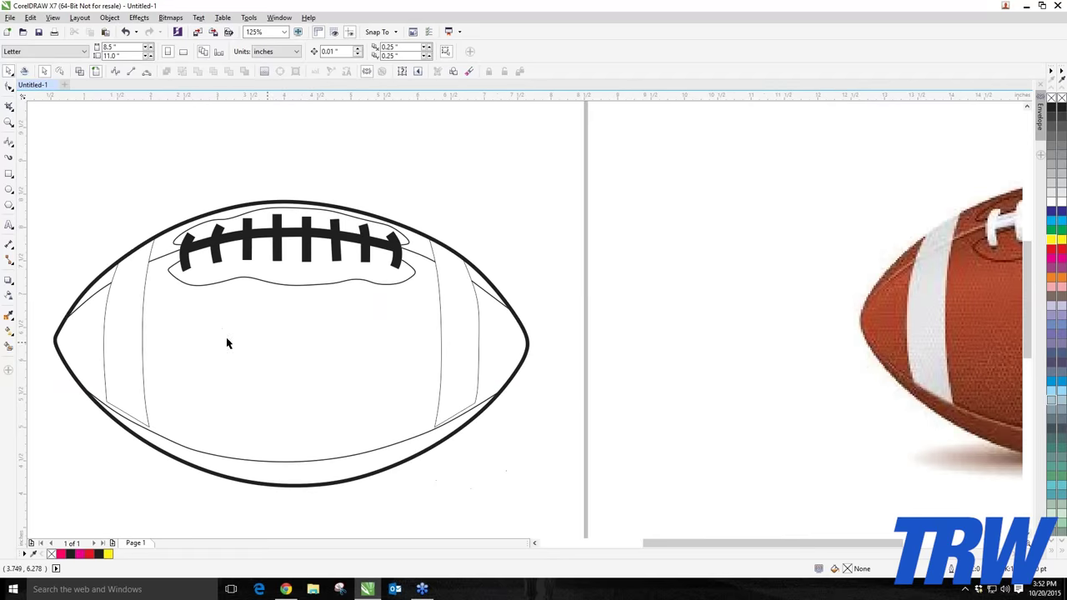
left_click(105, 320)
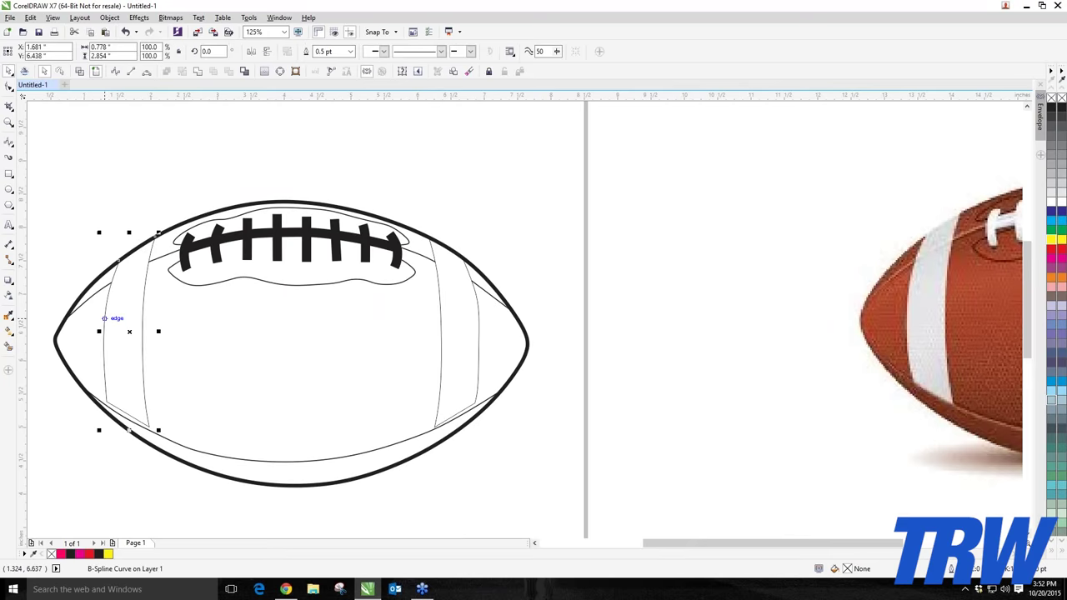
left_click(442, 343, "shift")
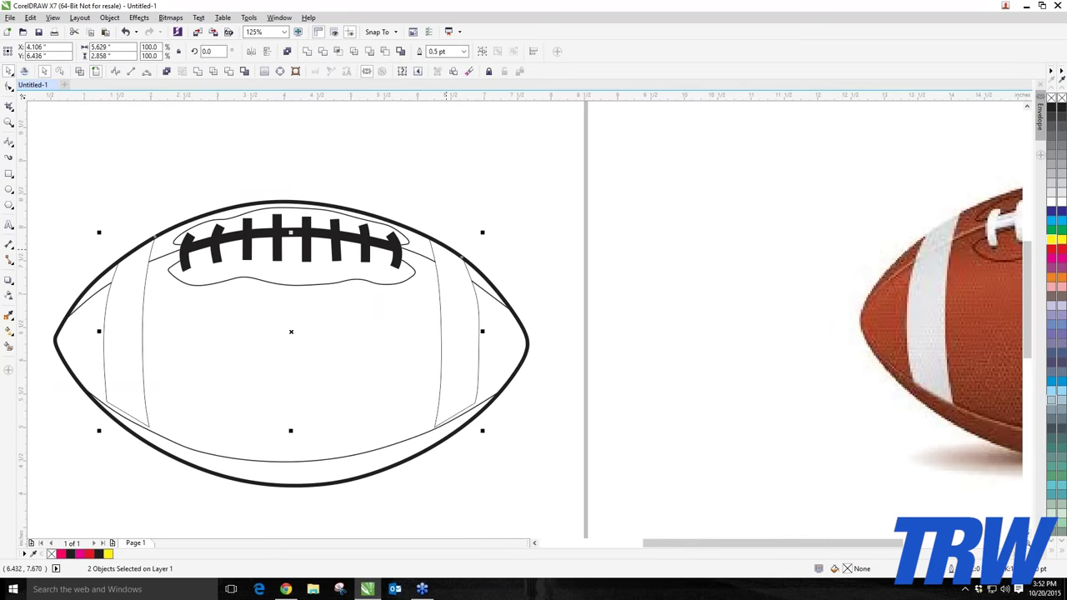
left_click(454, 243, "shift")
scroll(456, 241, "down", 2)
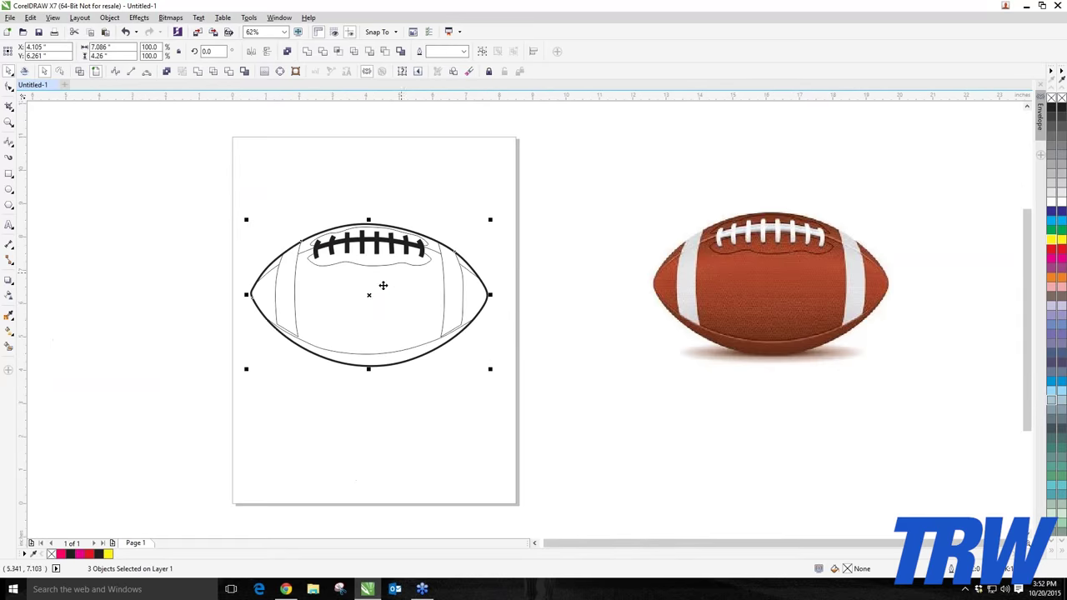
mouse_move(381, 285)
left_mouse_down()
mouse_move(229, 272)
mouse_move(213, 281)
mouse_move(368, 295)
left_mouse_up()
left_click(291, 269)
- Set the outline width of both stripes to 4 pt
scroll(292, 268, "up", 2)
left_click(300, 269)
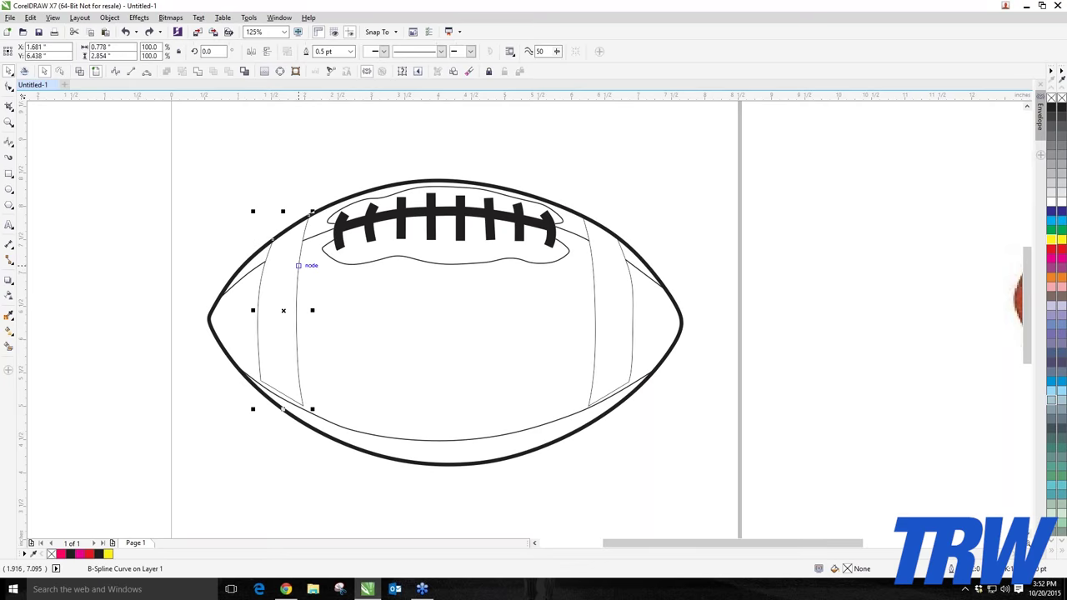
left_click(595, 289, "shift")
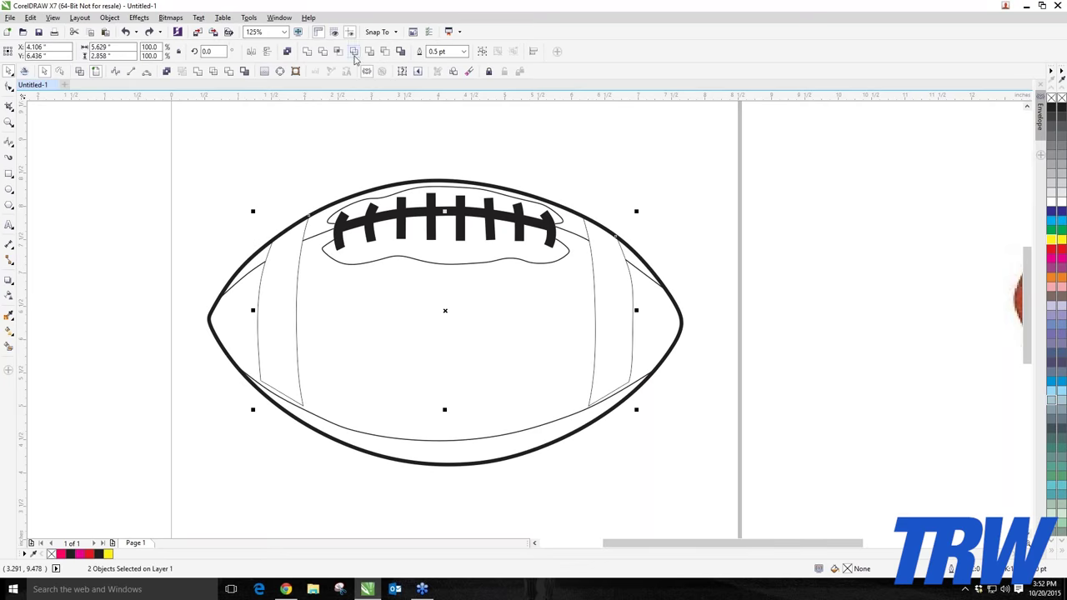
left_click(463, 51)
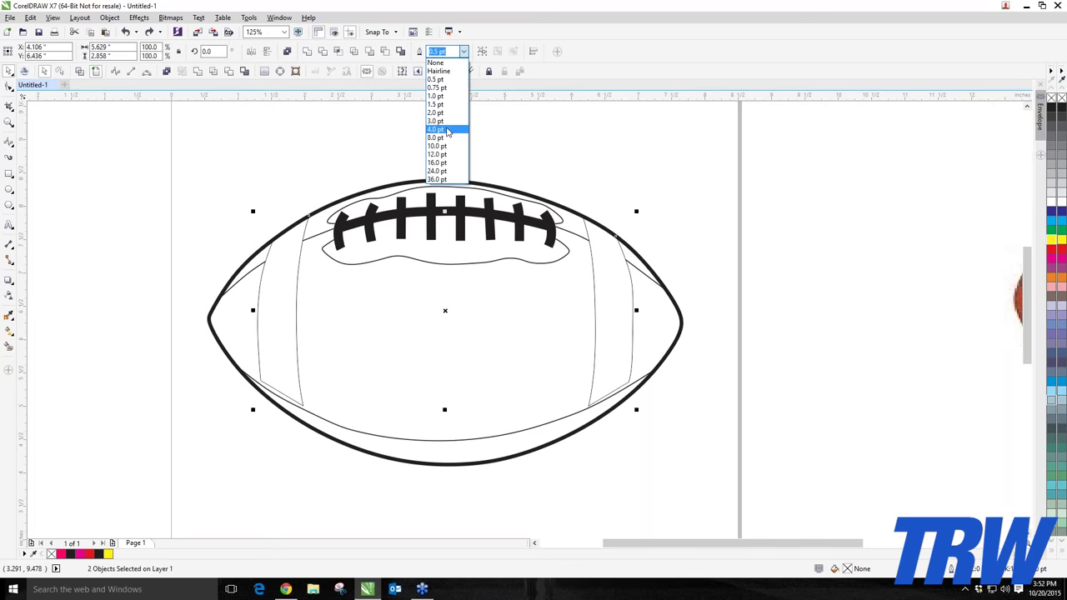
left_click(438, 127)
left_click(407, 131)
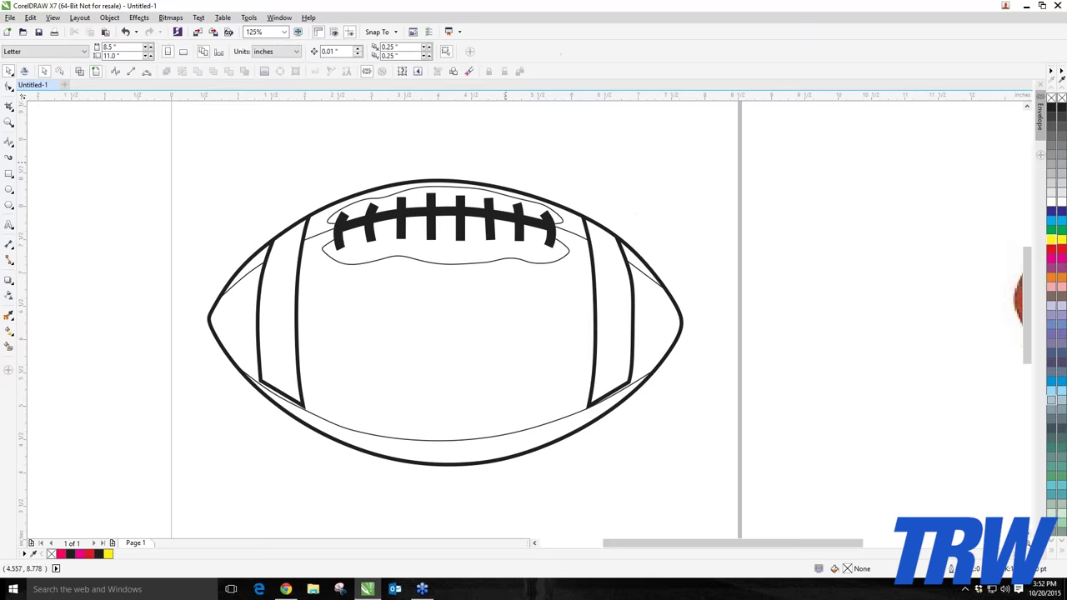
- Select both stripes together with the football's outer shape and display the artwork in wireframe view
left_click(633, 289)
left_click(297, 298, "shift")
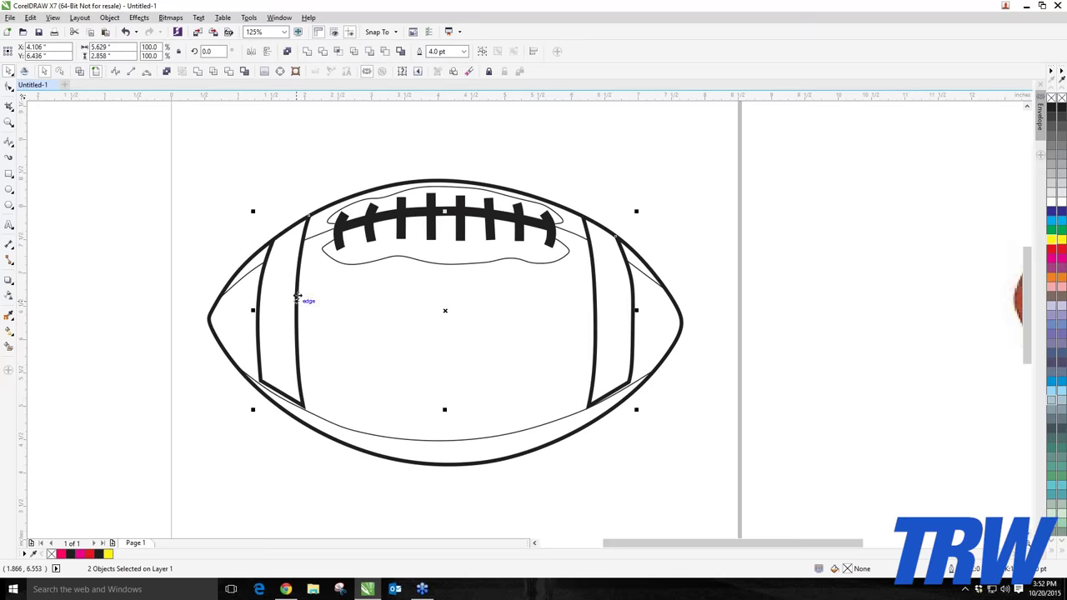
left_click(320, 209, "shift")
left_click(79, 71)
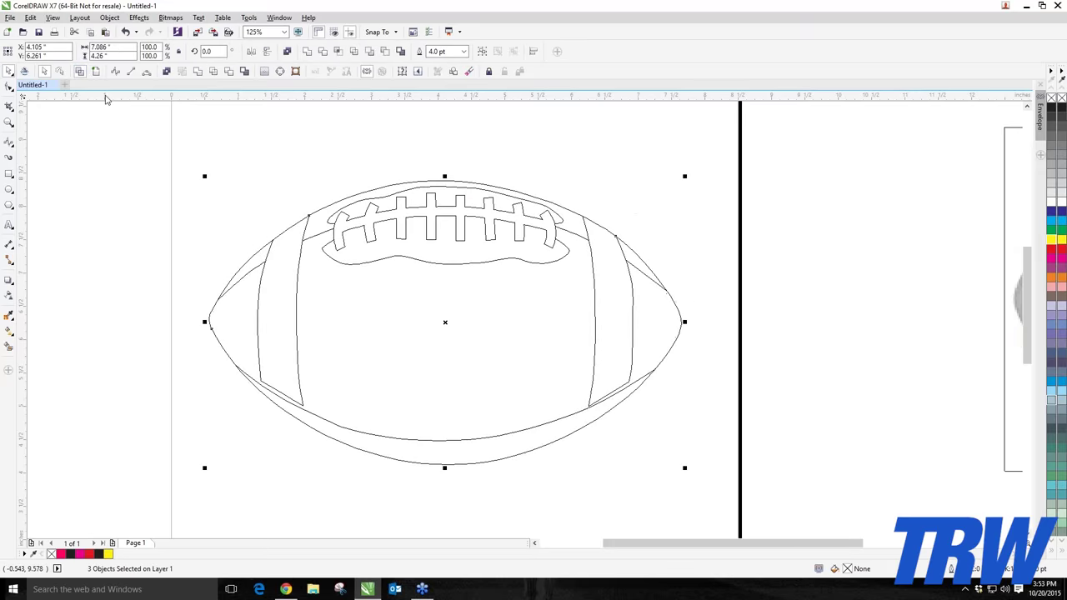
scroll(293, 206, "up", 2)
scroll(171, 192, "down", 5)
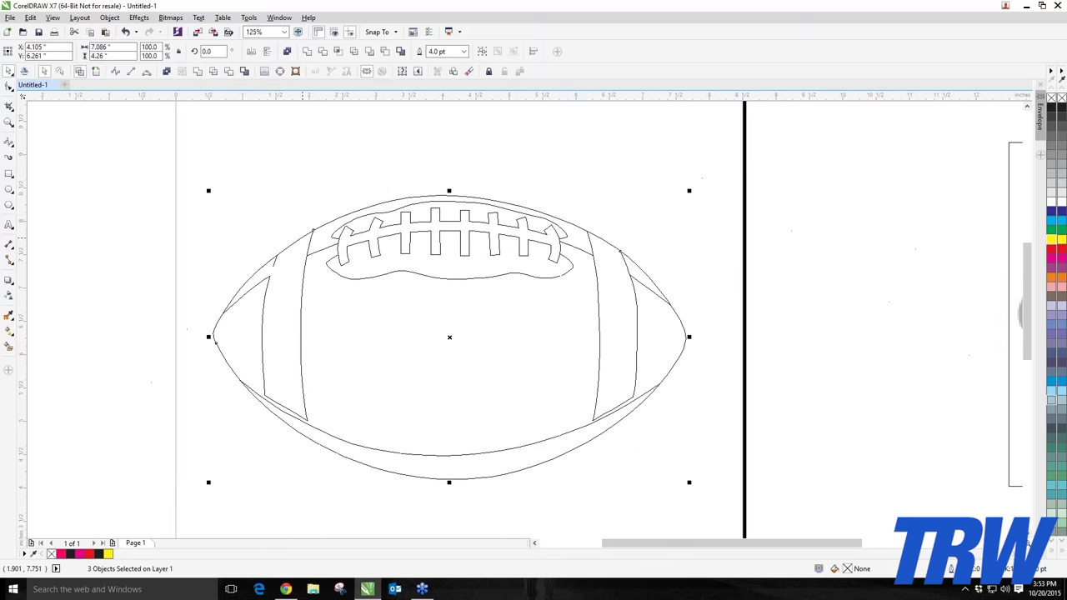
- Convert the outlines of all the football pieces on the page to objects and inspect the overlaps in wireframe view
left_click(171, 192)
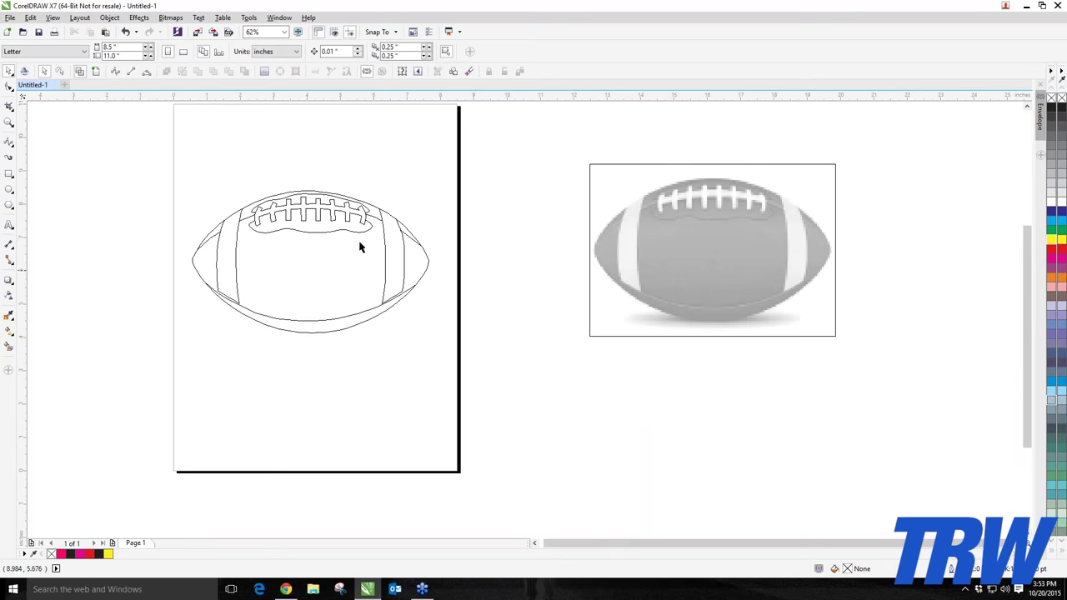
key("shift+F9")
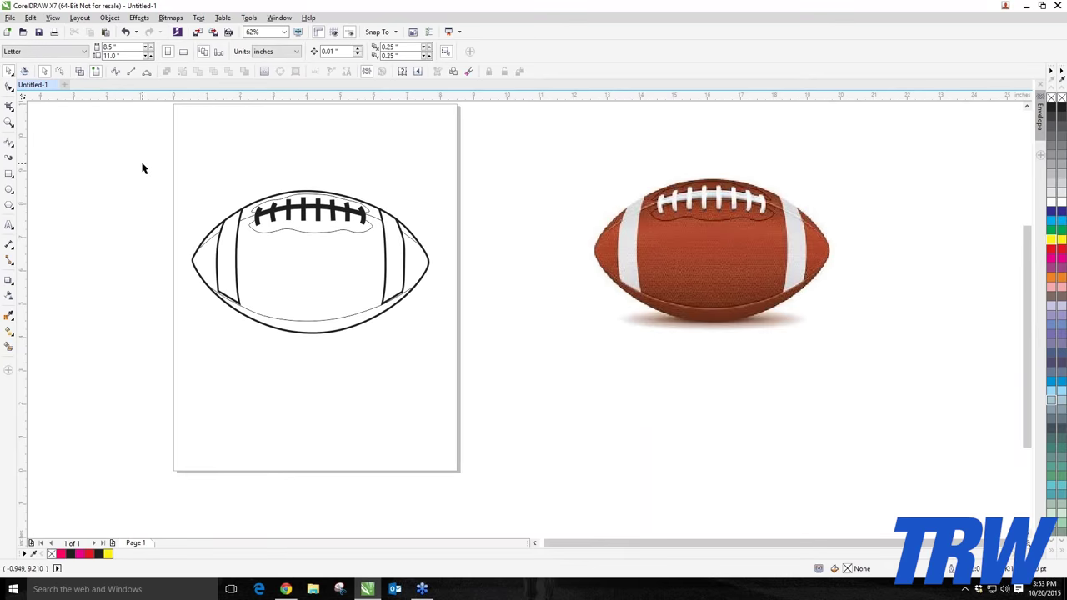
left_click_drag(166, 157, 492, 376)
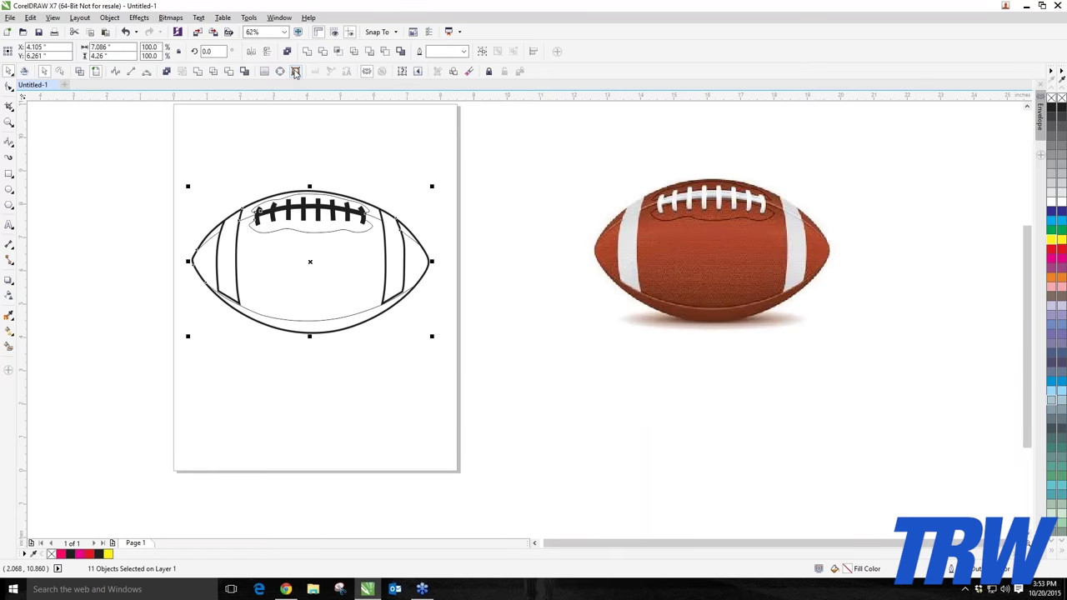
key("Escape")
left_click(79, 72)
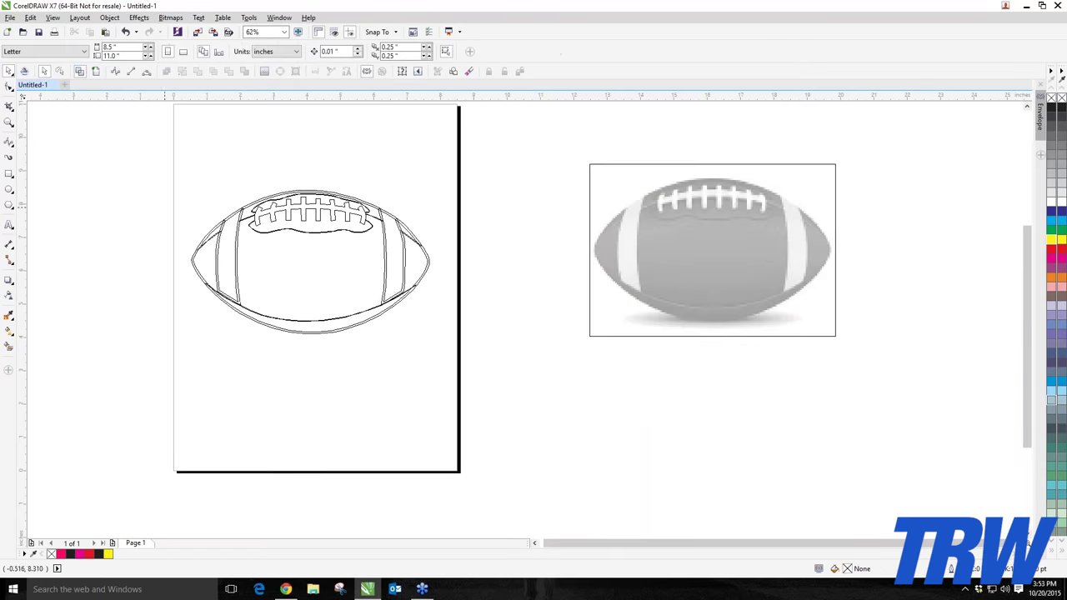
scroll(198, 235, "up", 3)
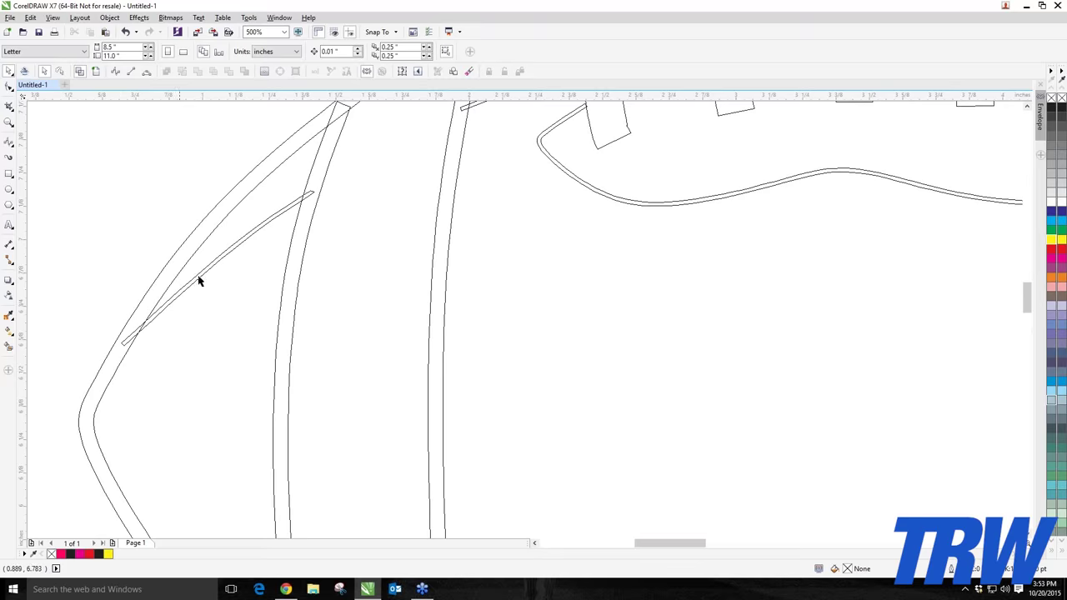
scroll(250, 242, "down", 6)
scroll(397, 200, "up", 2)
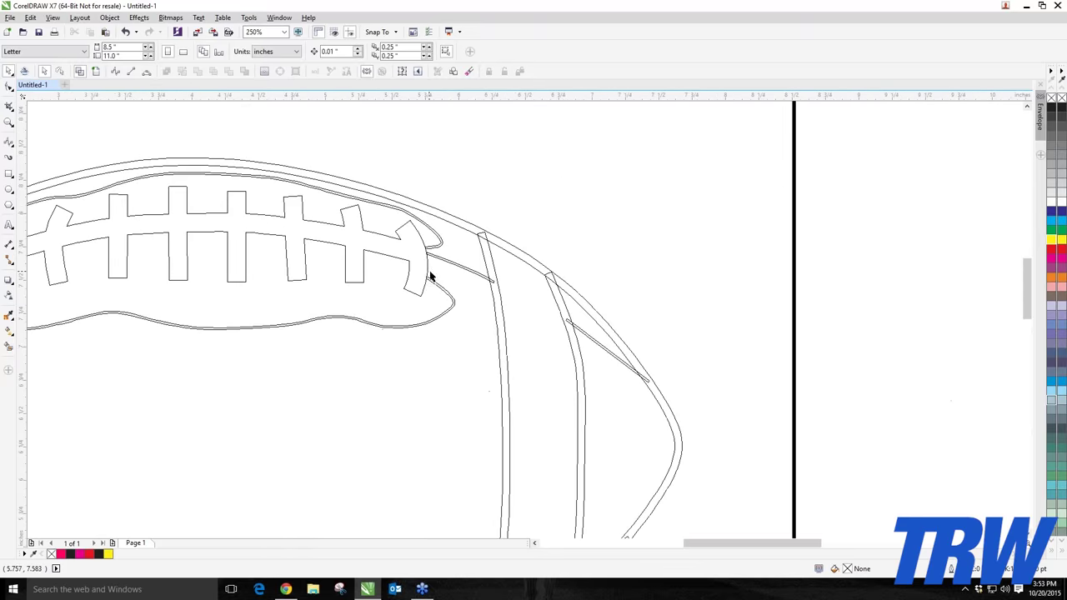
scroll(433, 275, "down", 2)
- Weld all the converted football pieces into a single shape and return the display to the normal filled view
left_click_drag(206, 225, 519, 419)
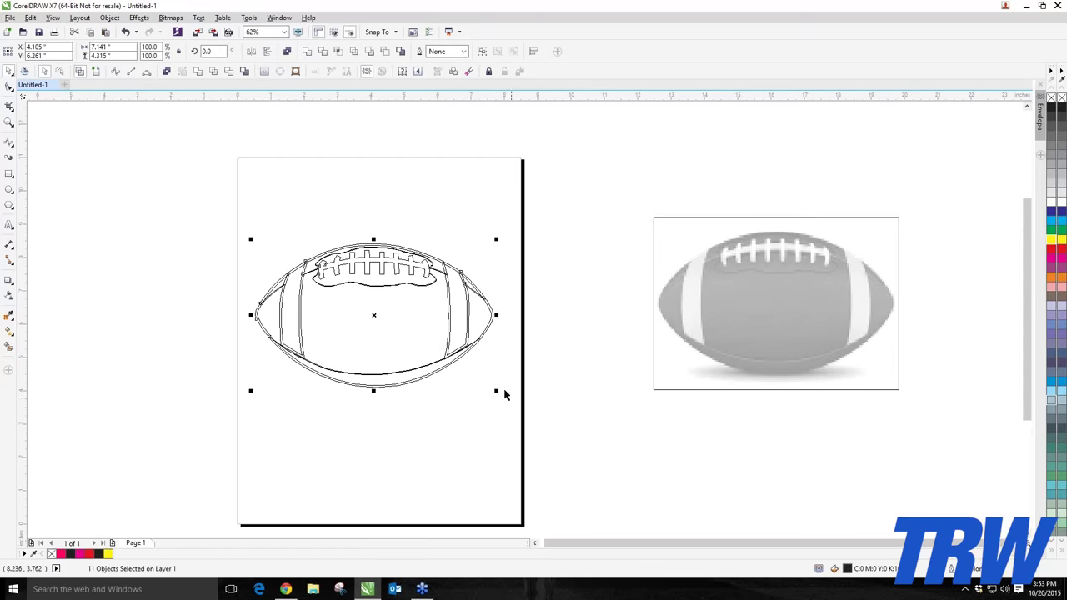
left_click(198, 71)
left_click(272, 280)
scroll(263, 296, "up", 3)
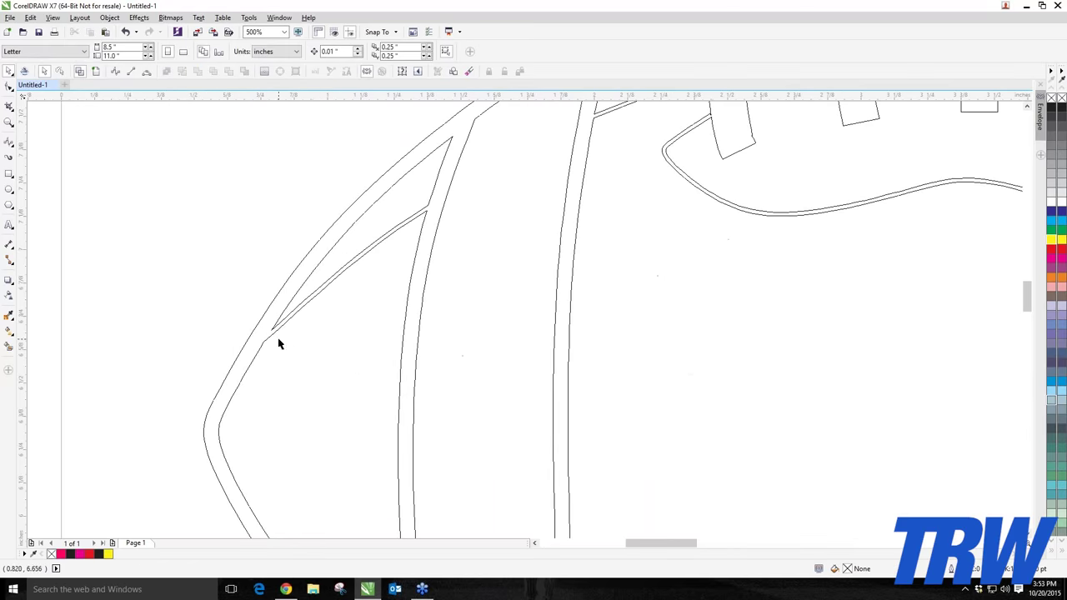
left_click(95, 72)
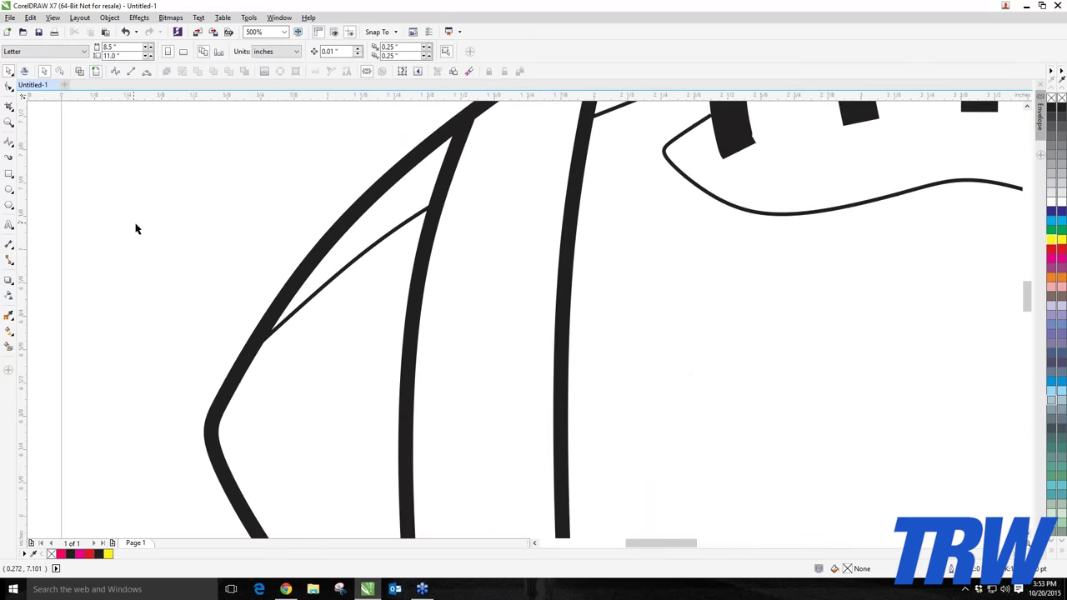
- Move the welded football line art to about X 4.161 in, Y 5.974 in, and check that it selects as one object
scroll(136, 228, "down", 4)
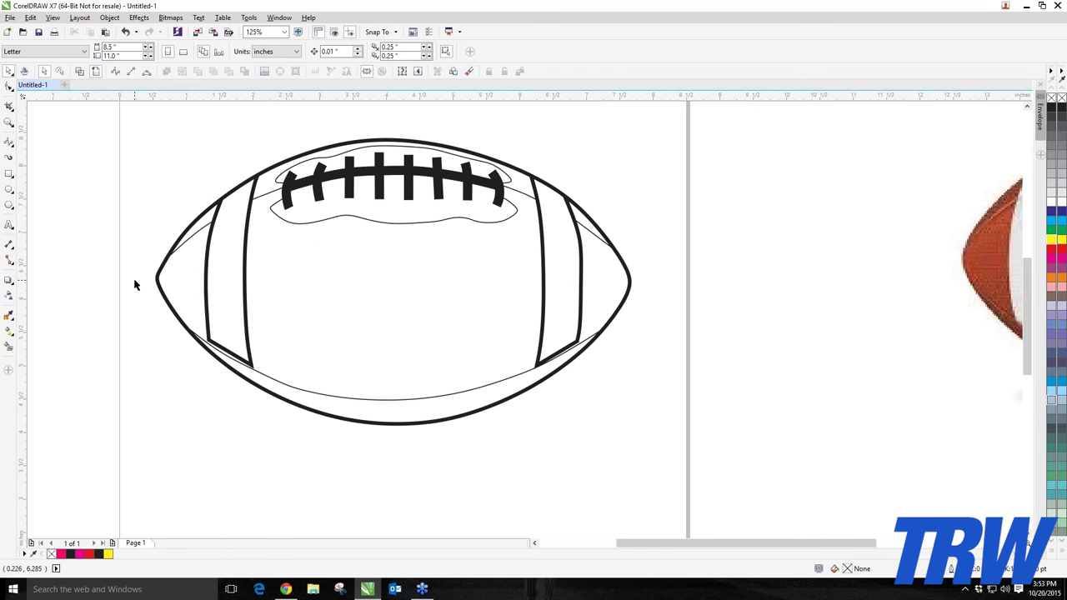
left_click_drag(234, 197, 236, 211)
scroll(236, 212, "down", 2)
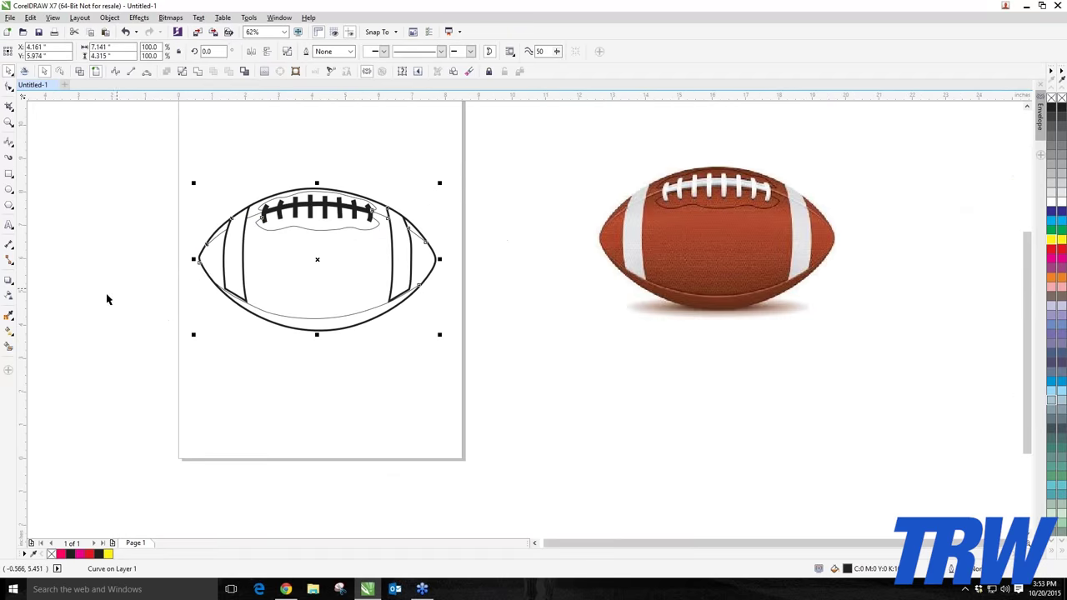
left_click(137, 330)
scroll(310, 334, "up", 2)
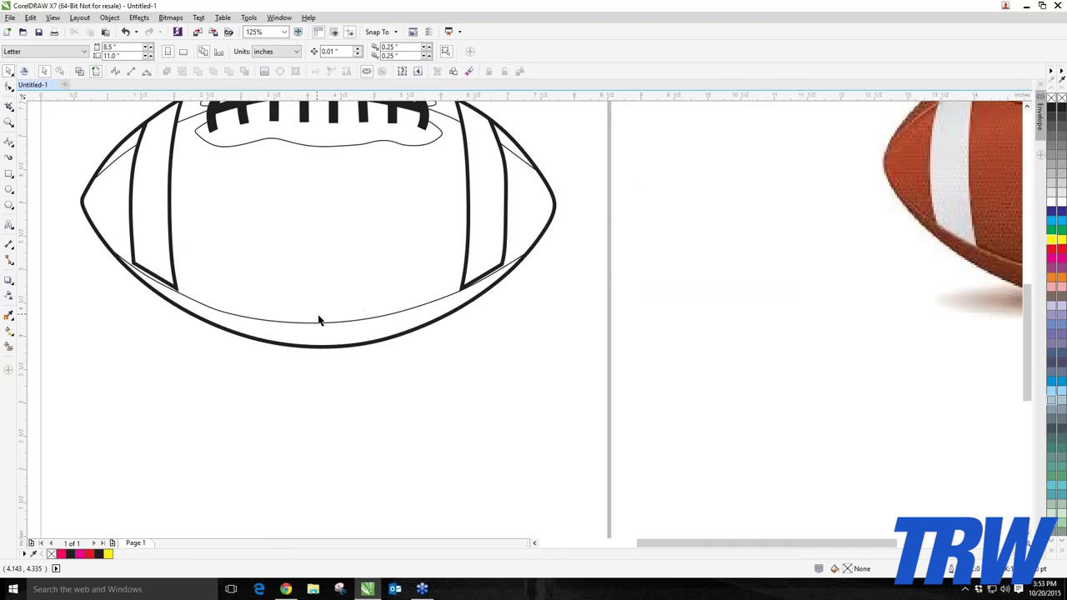
left_click(321, 323)
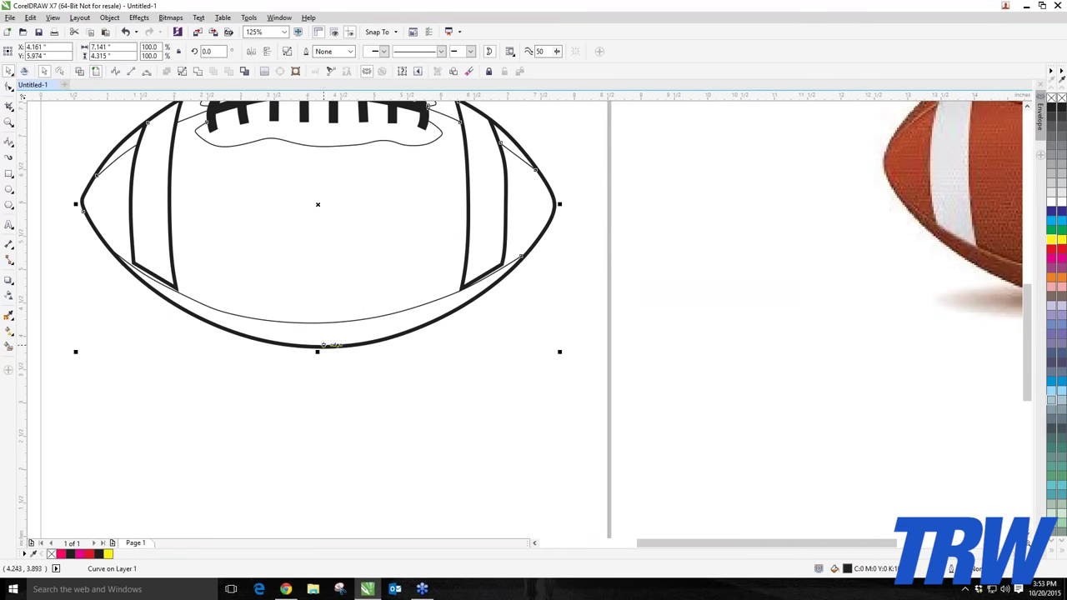
left_click(297, 398)
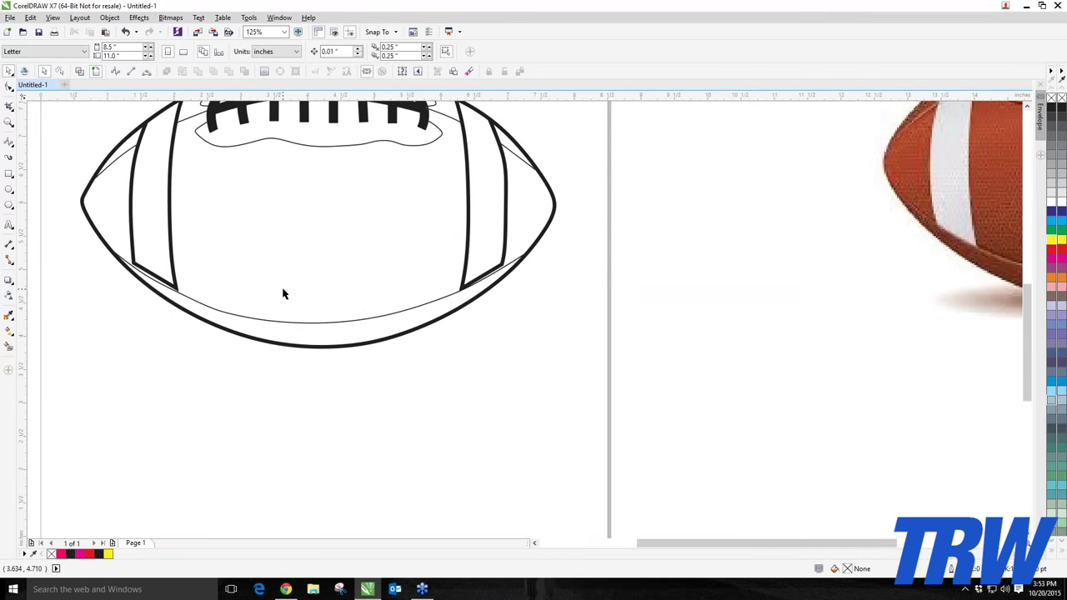
scroll(282, 294, "down", 2)
scroll(305, 167, "up", 2)
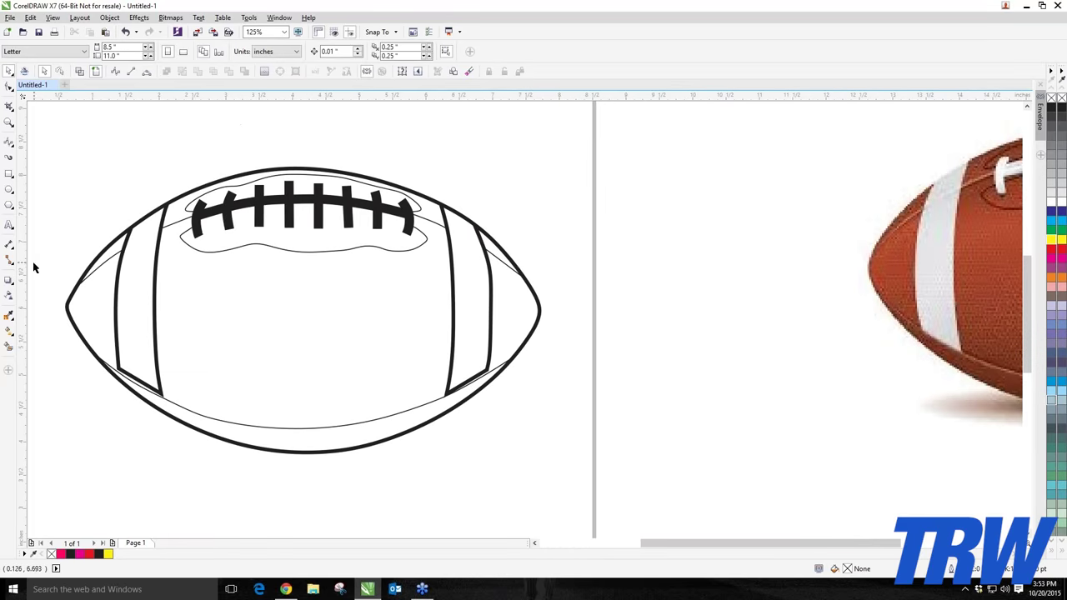
- Use Smart Fill to color every enclosed leather area of the football pink (R 255, G 0, B 102), leaving both stripes unfilled
left_click(8, 346)
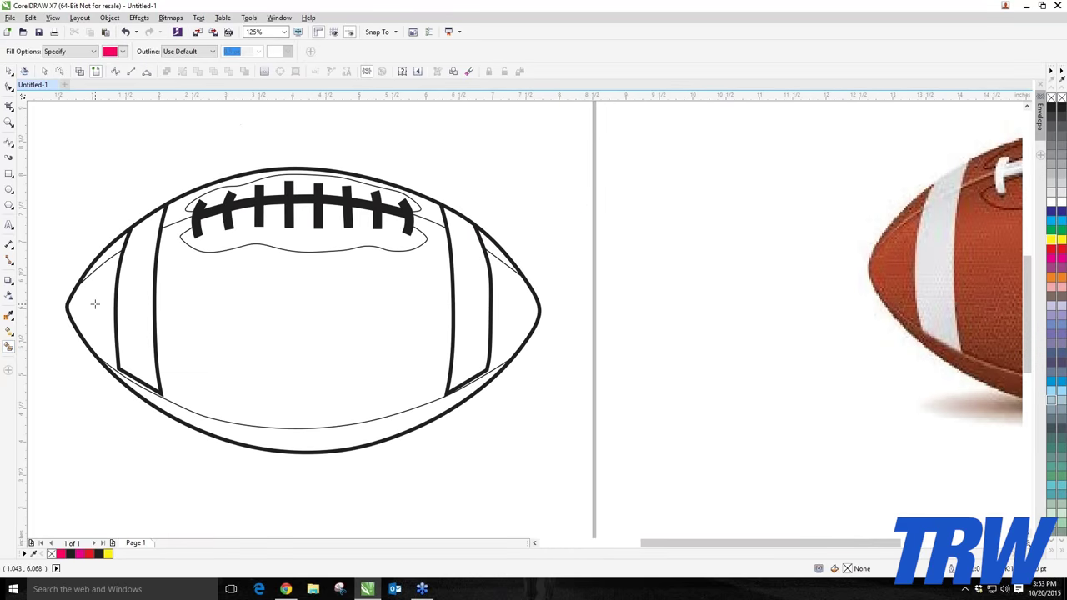
left_click(94, 305)
left_click(414, 305)
left_click(517, 303)
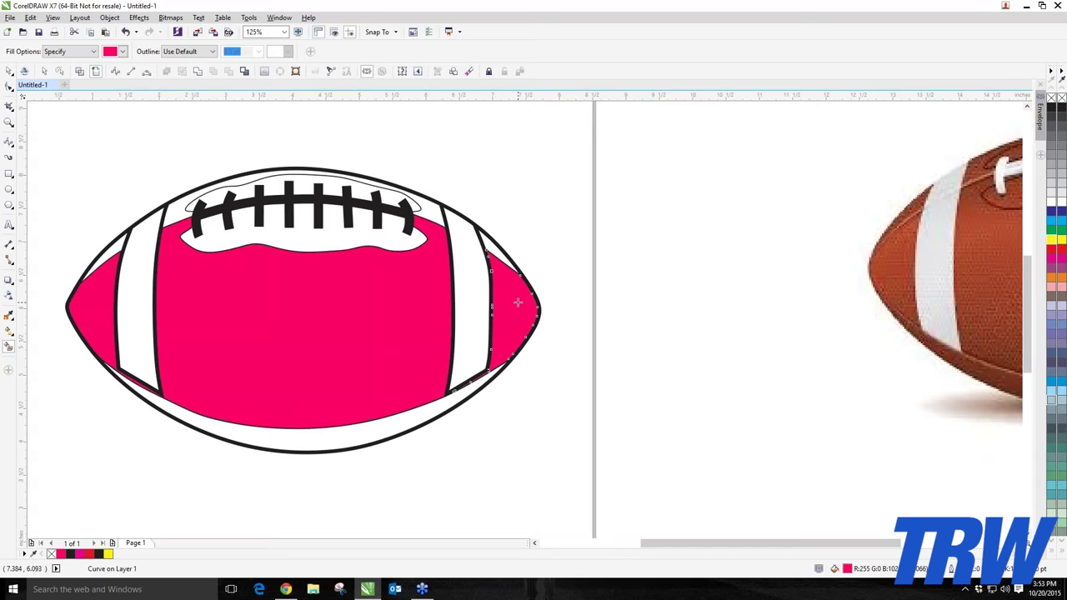
left_click(425, 421)
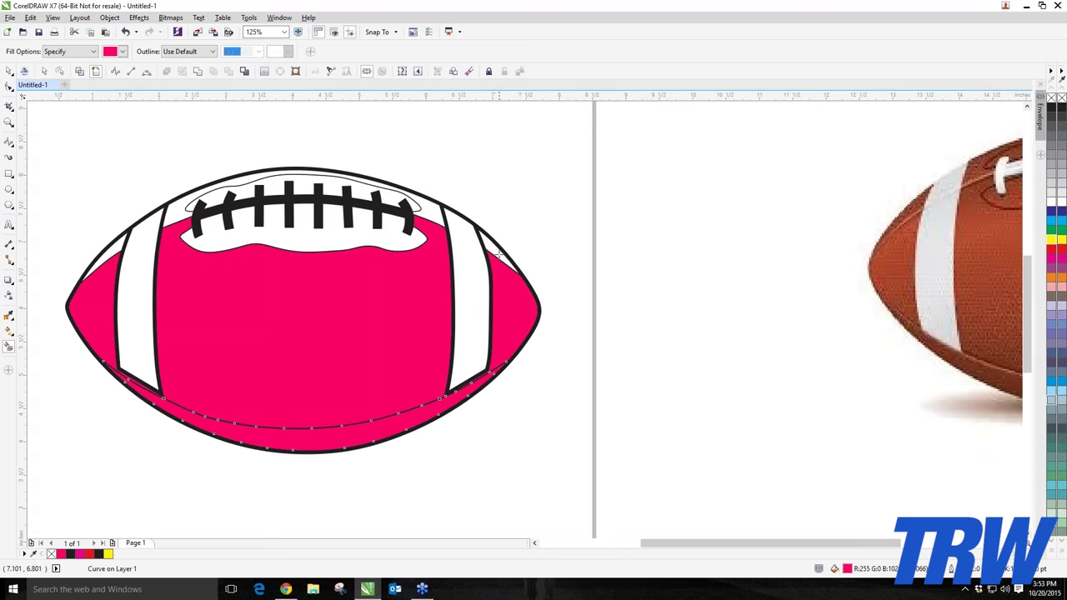
left_click(427, 211)
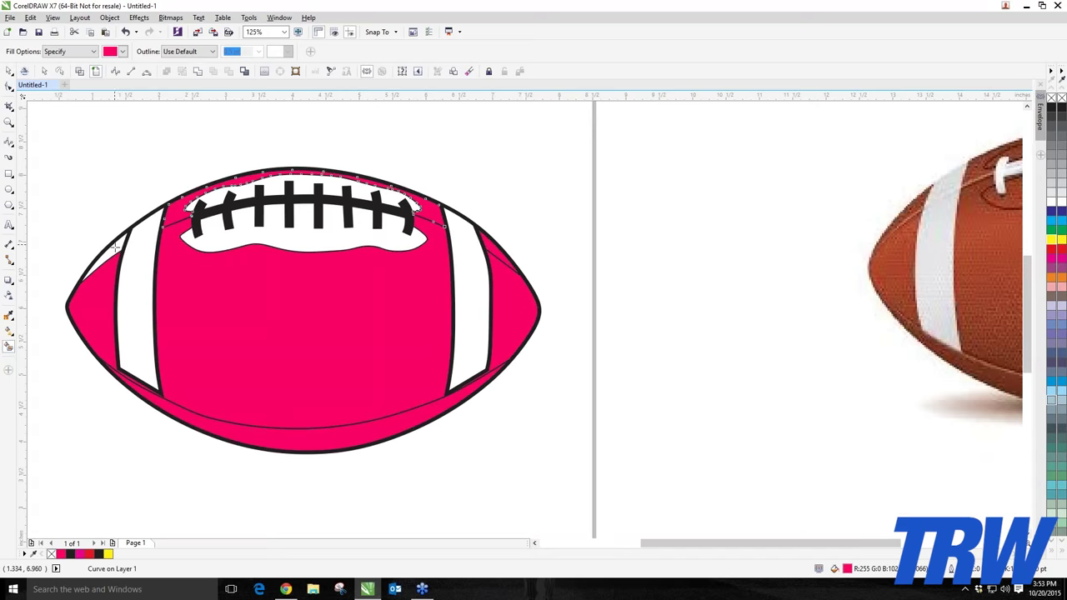
left_click(248, 239)
left_click(247, 190)
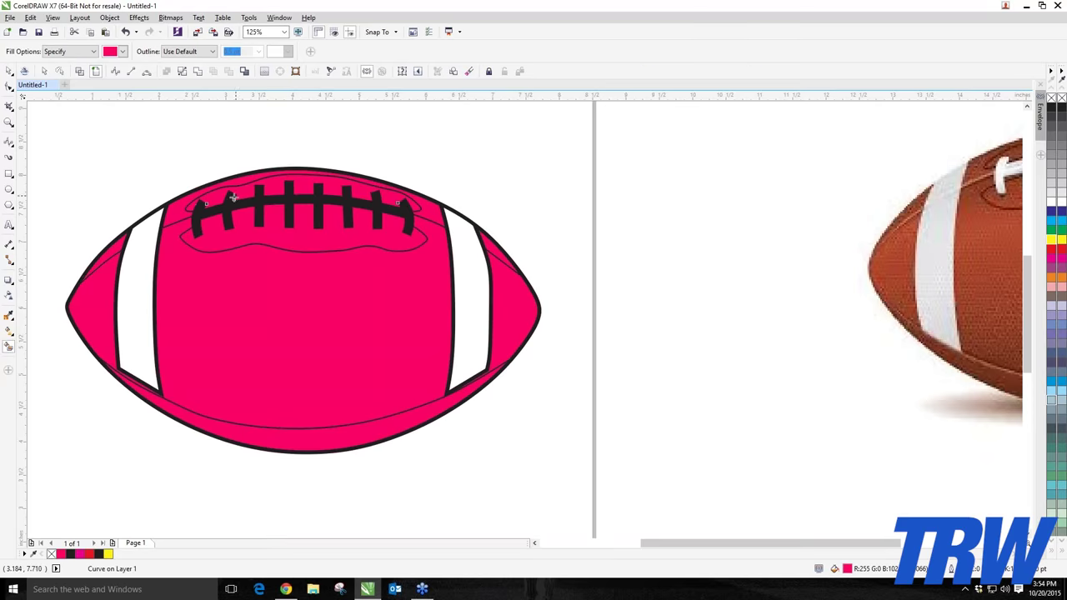
left_click(8, 71)
left_click(103, 151)
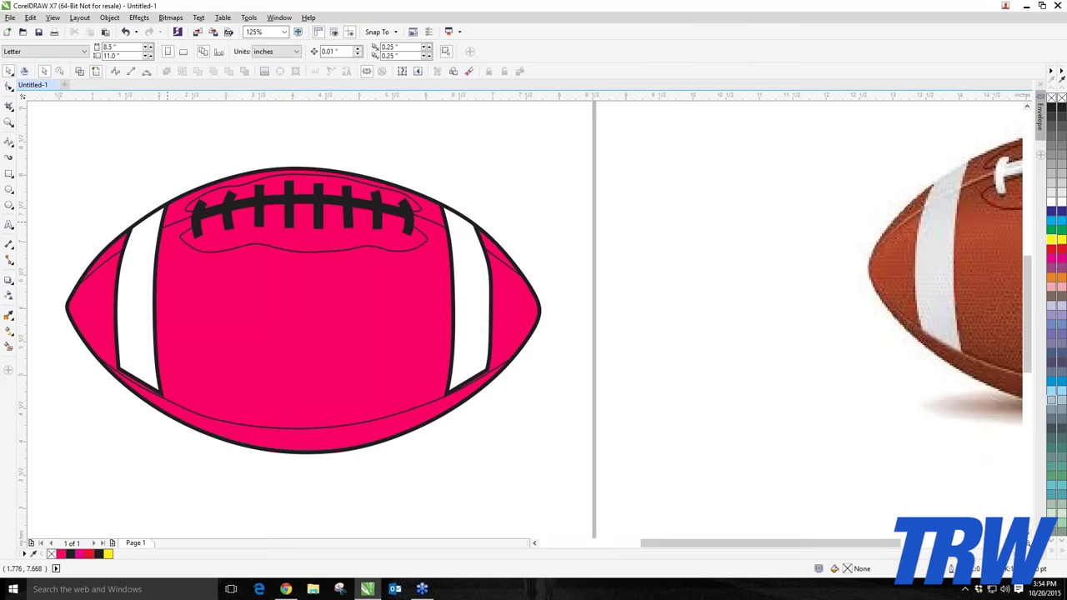
scroll(242, 274, "down", 1)
scroll(261, 332, "up", 1)
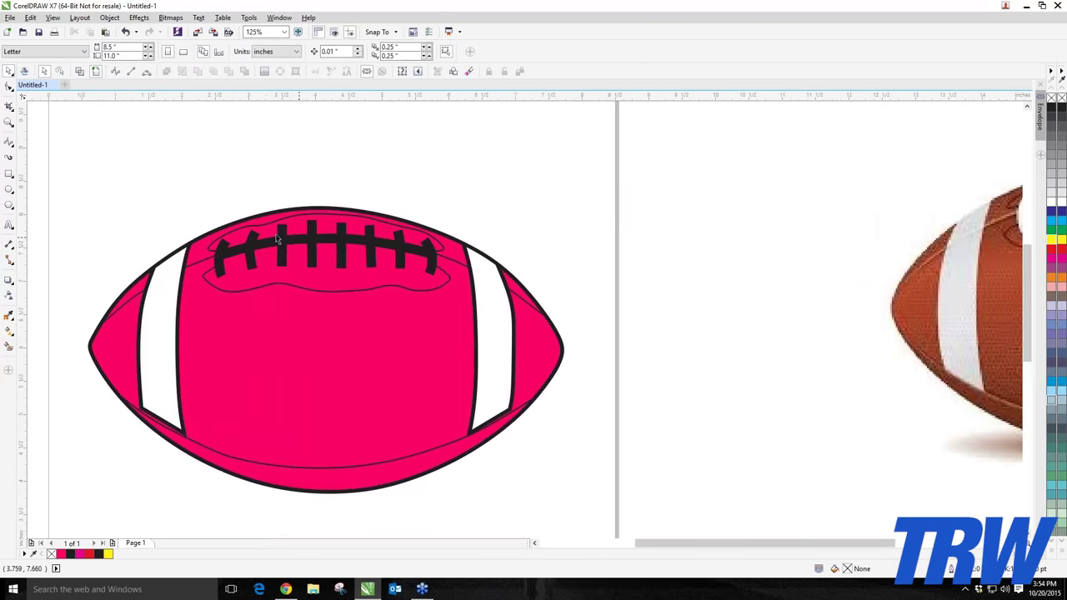
- Try a white Smart Fill on the football's welded line art, including the laces
left_click(9, 347)
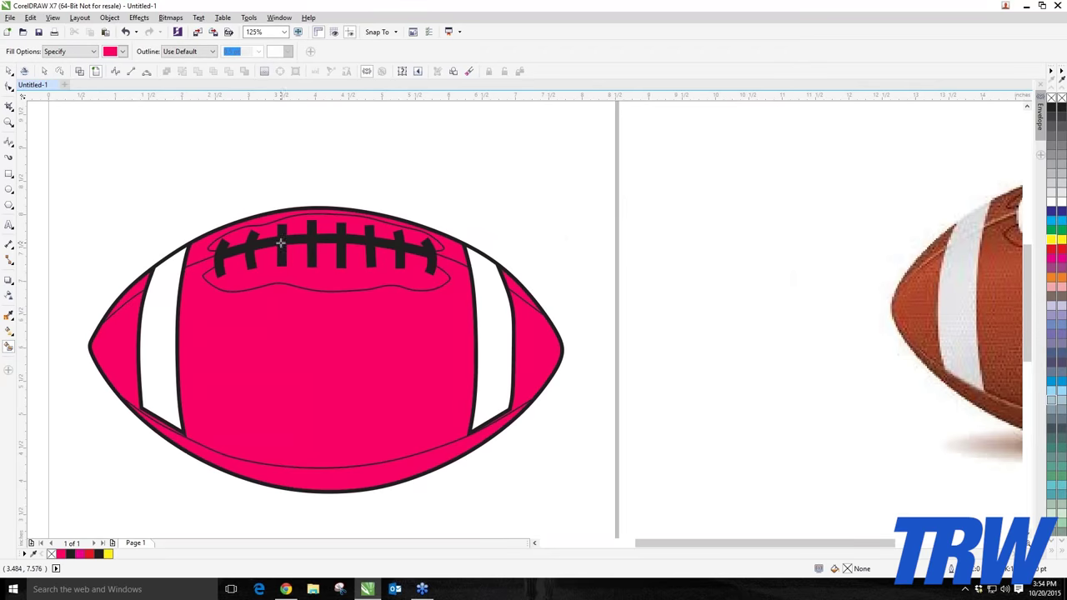
left_click(123, 51)
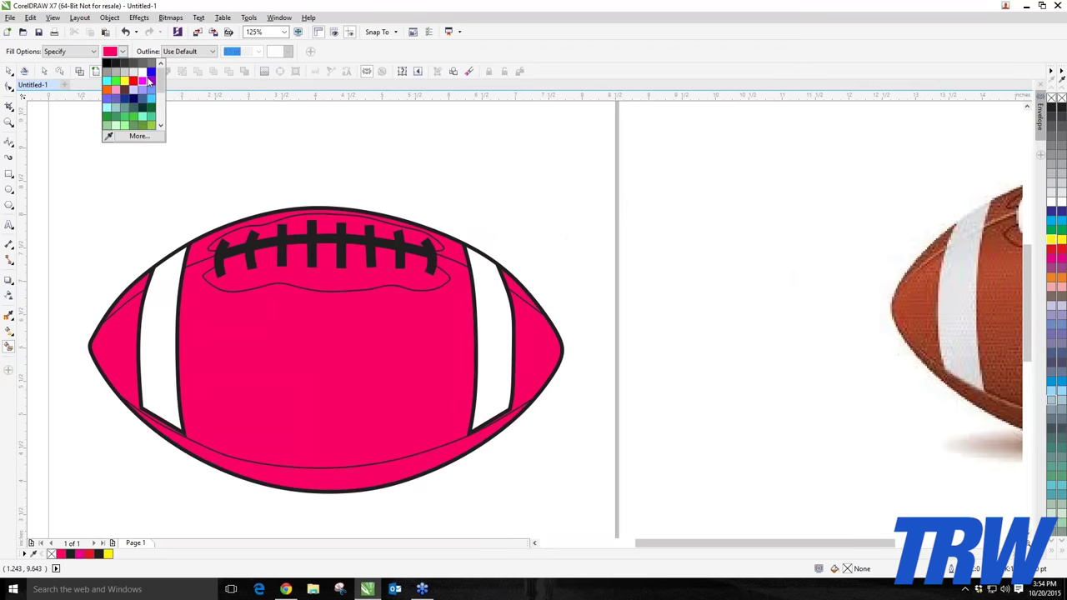
left_click(148, 77)
left_click(271, 239)
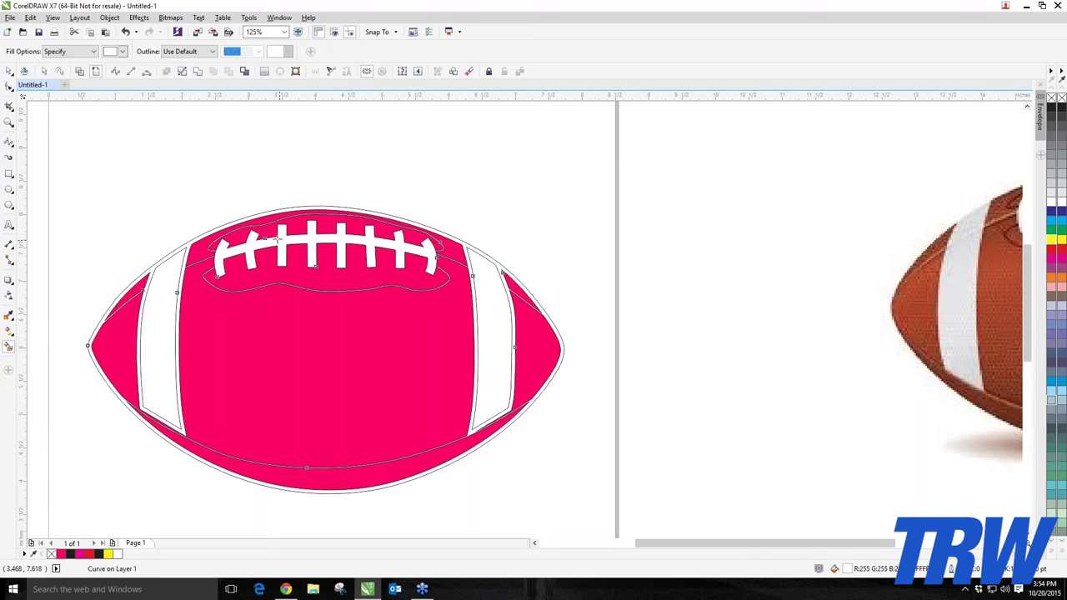
left_click(9, 71)
left_click(125, 167)
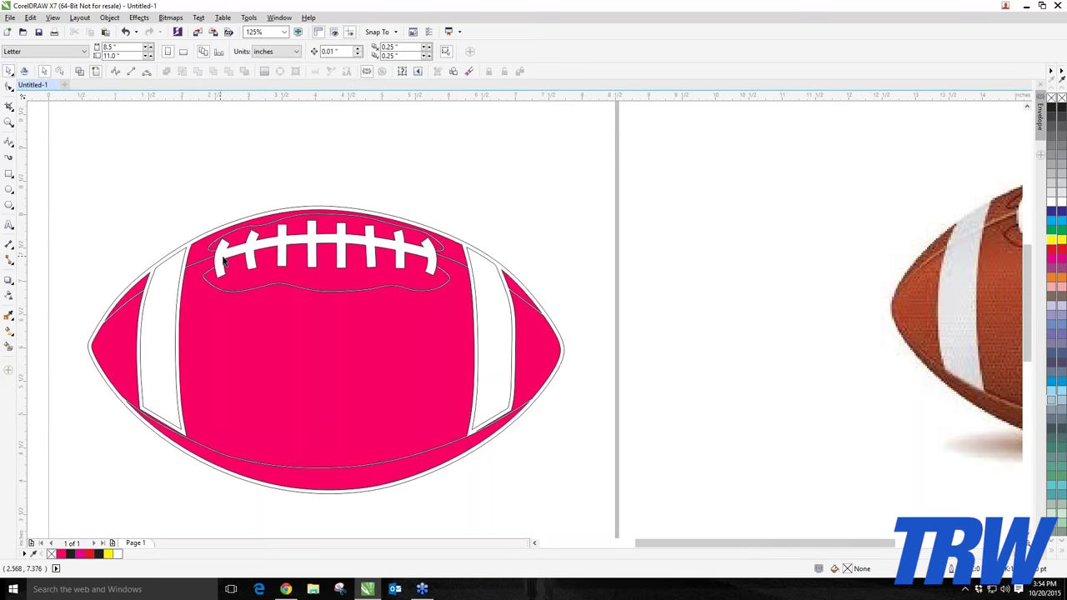
scroll(223, 261, "down", 2)
- Remove the outline from all the football's objects and check the white line art
left_click_drag(122, 214, 429, 425)
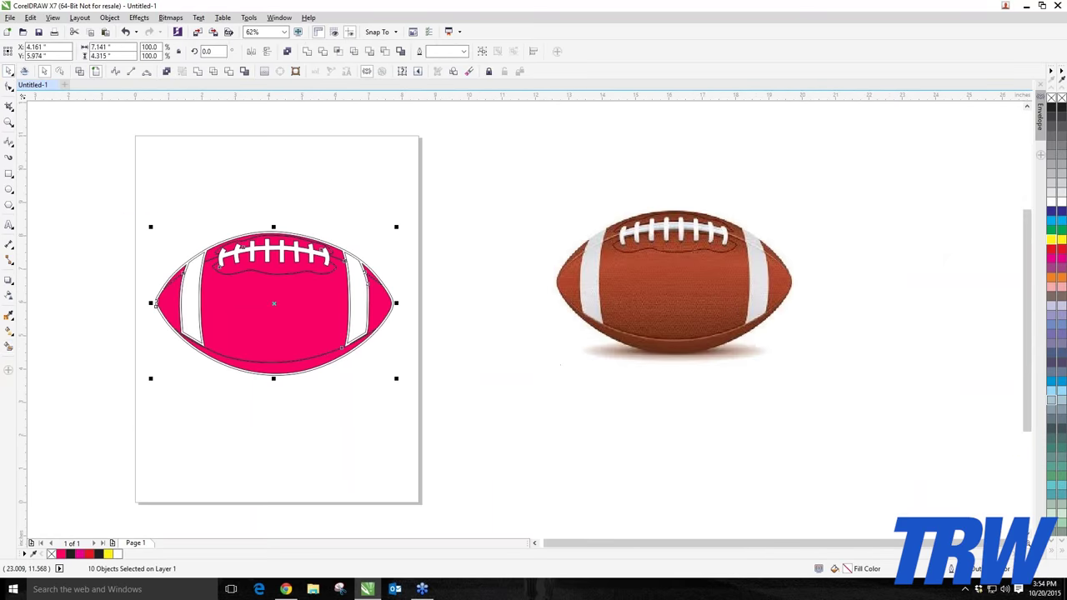
right_click(1051, 98)
left_click(472, 227)
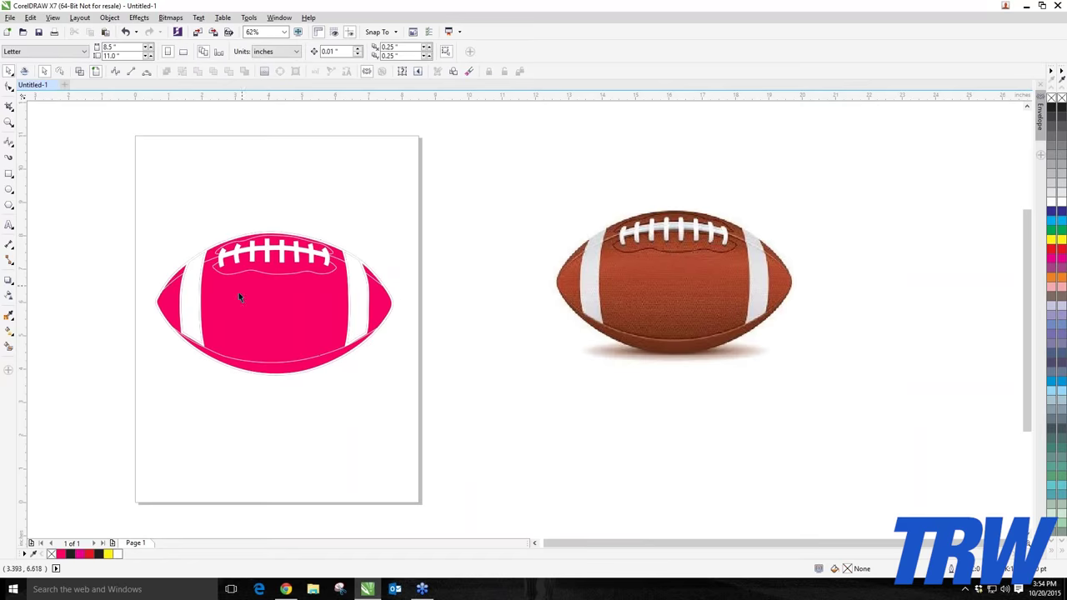
scroll(304, 243, "up", 2)
left_click(381, 289)
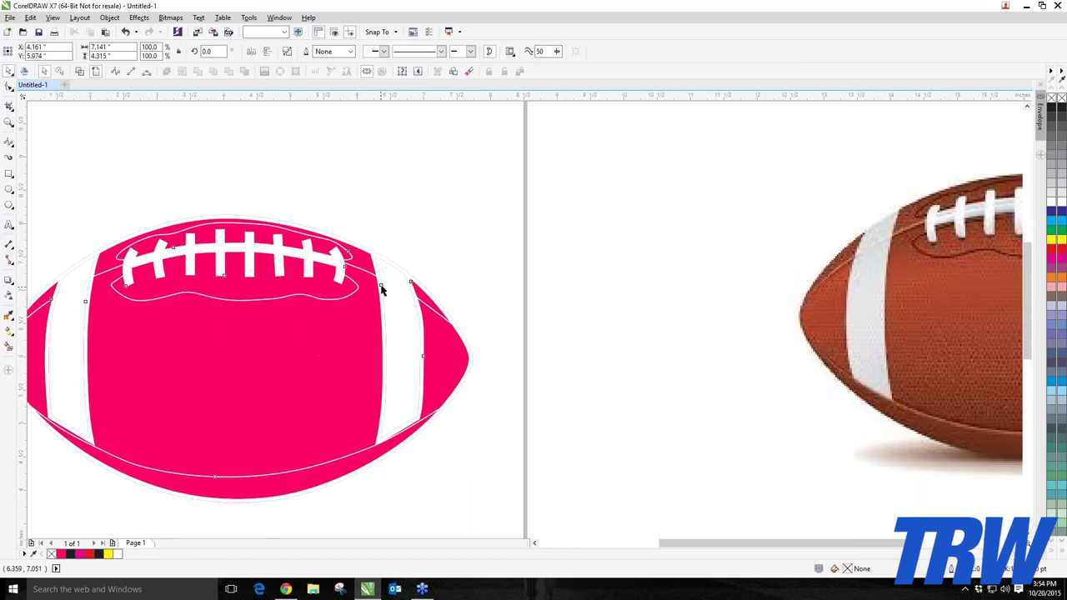
left_click(211, 139)
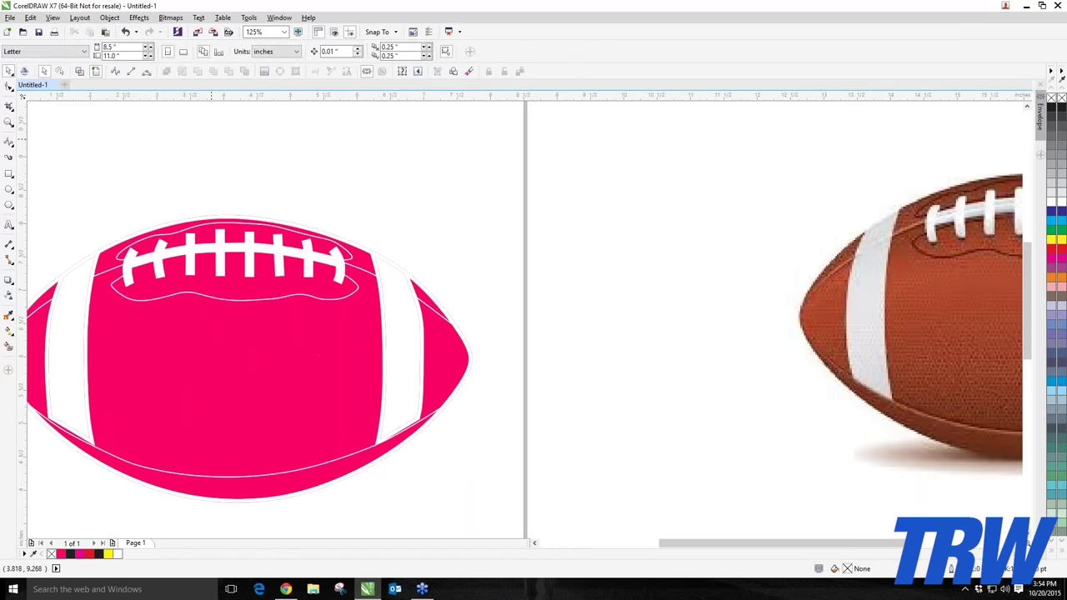
- Undo the outline removal and the white fill on the football's line art
key("ctrl+z")
key("ctrl+z")
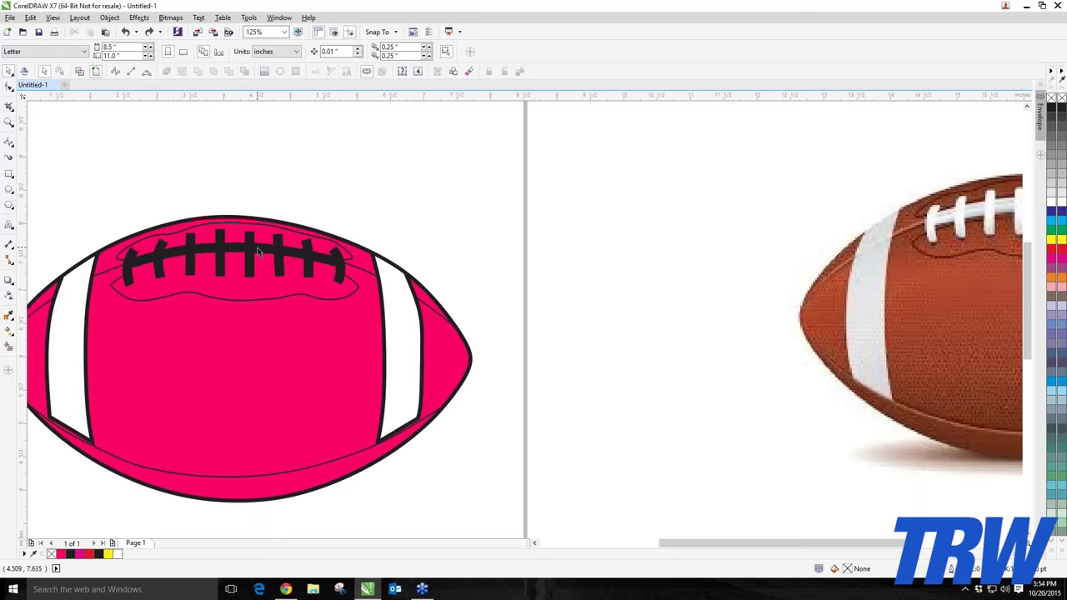
- Try moving the black line art off the pink fills, and undo the move
left_click(257, 250)
left_click_drag(257, 251, 366, 233)
key("Escape")
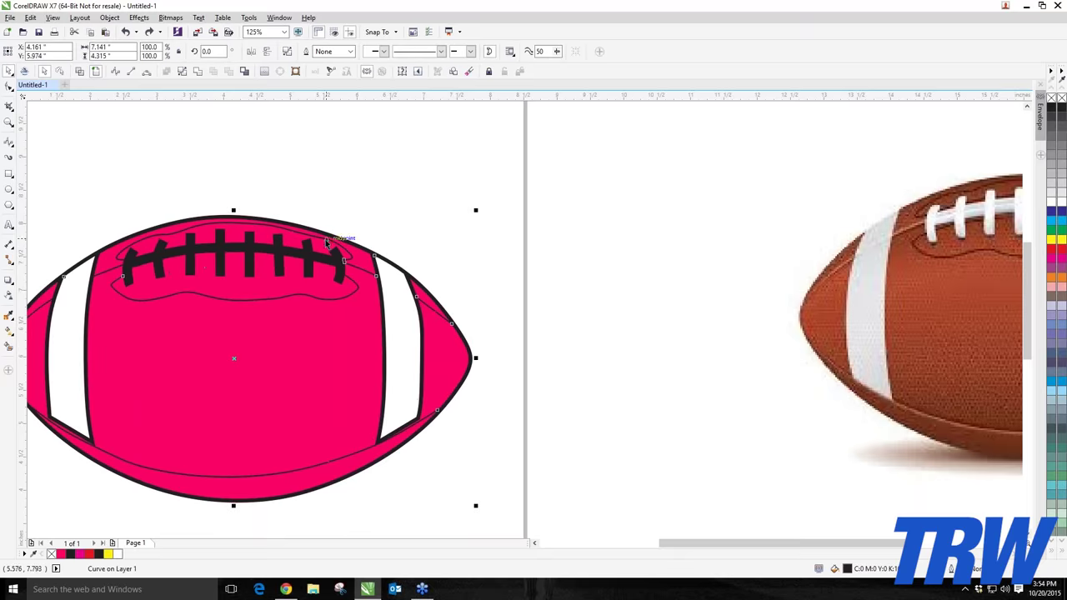
left_click_drag(306, 261, 447, 216)
scroll(455, 218, "down", 1)
key("ctrl+z")
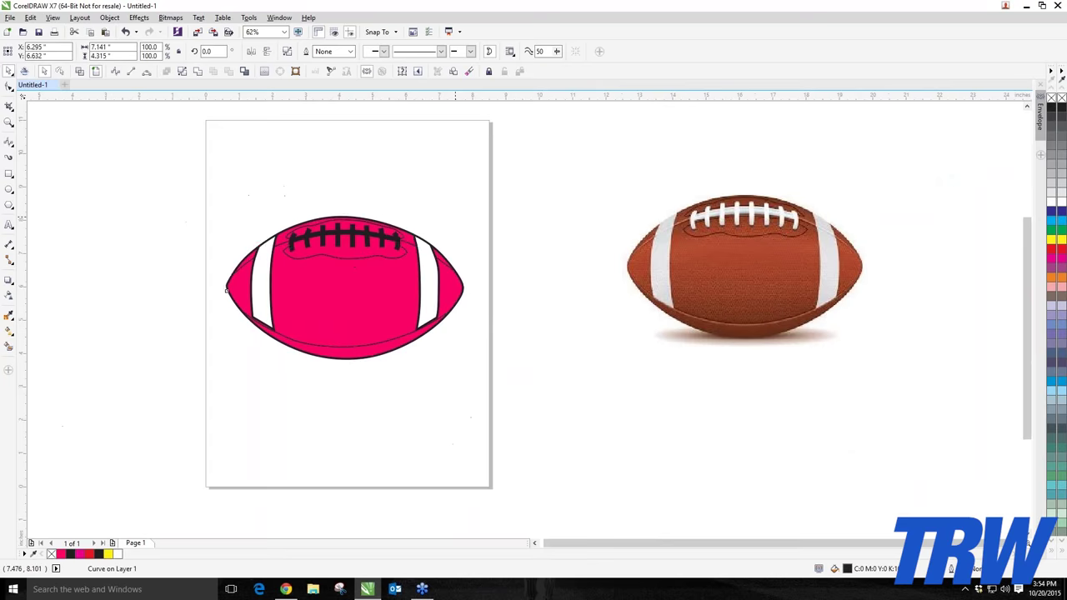
key("Escape")
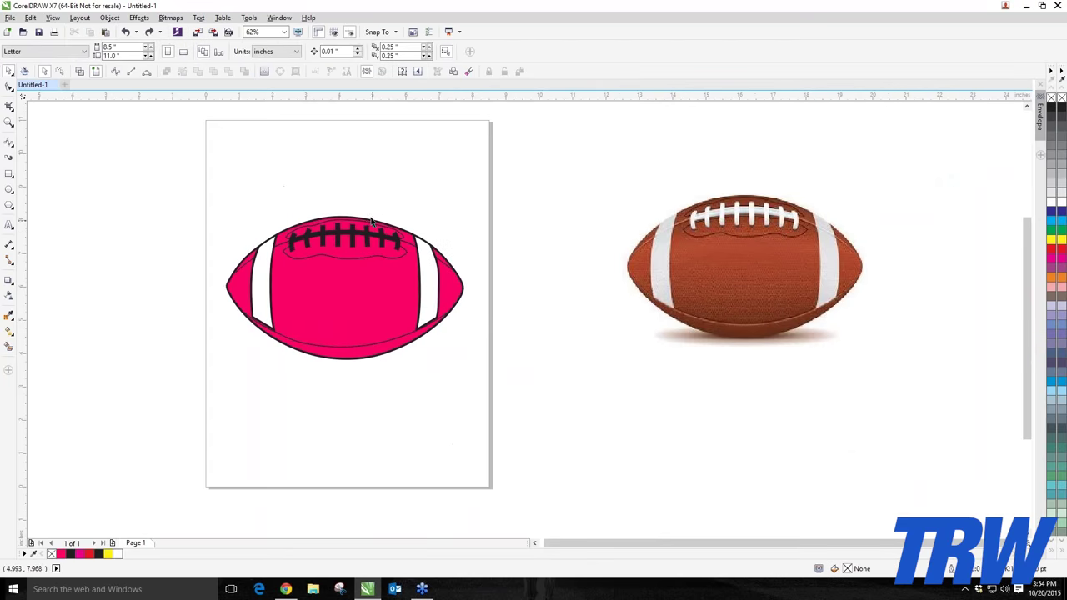
scroll(261, 203, "up", 2)
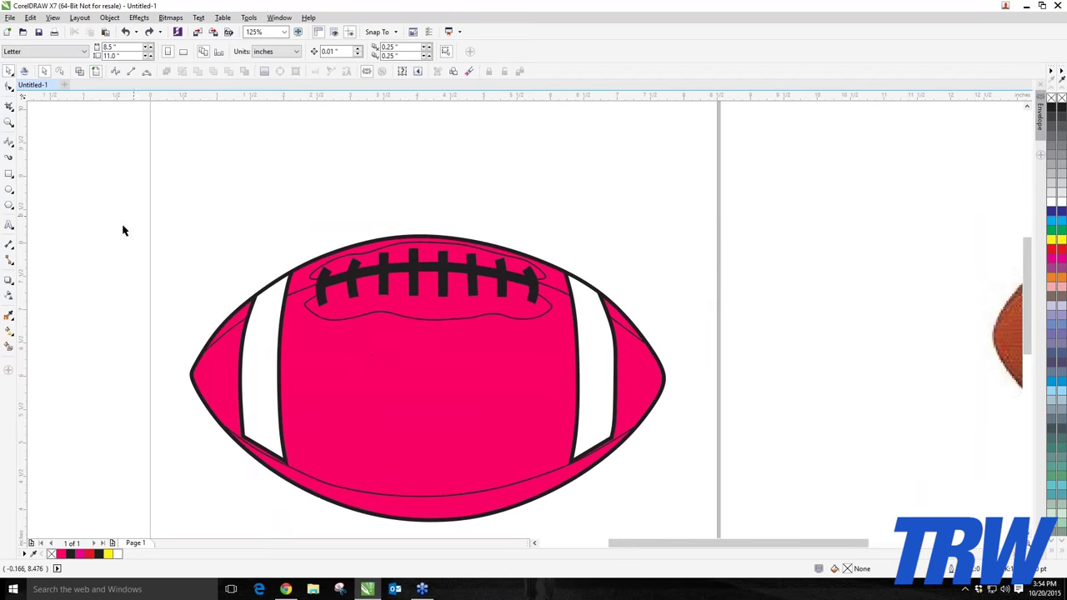
- Smart Fill both empty stripe areas of the football with a dark olive color
left_click(9, 345)
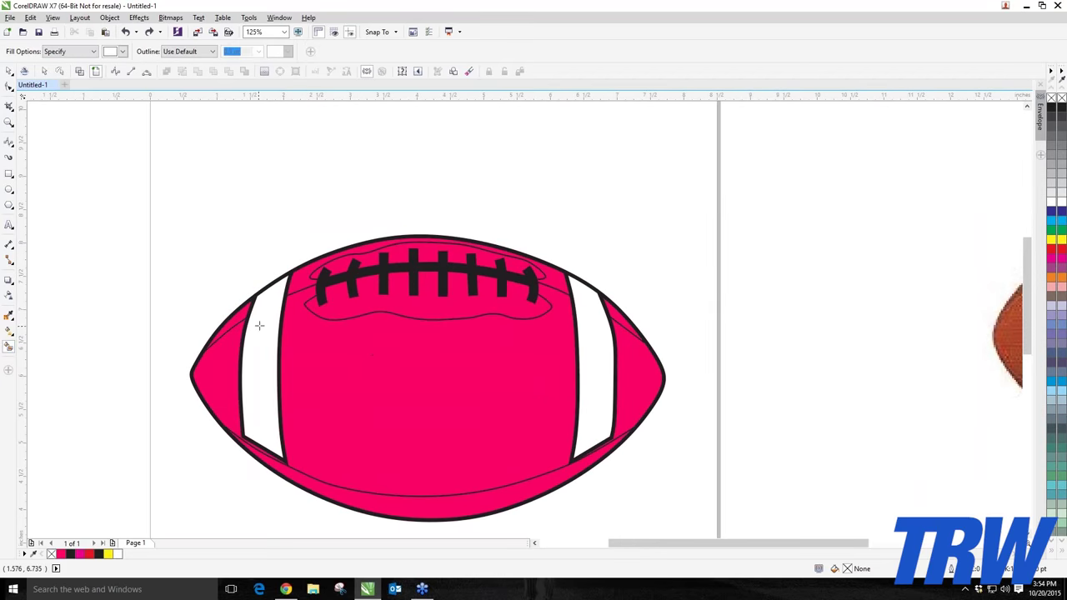
left_click(121, 51)
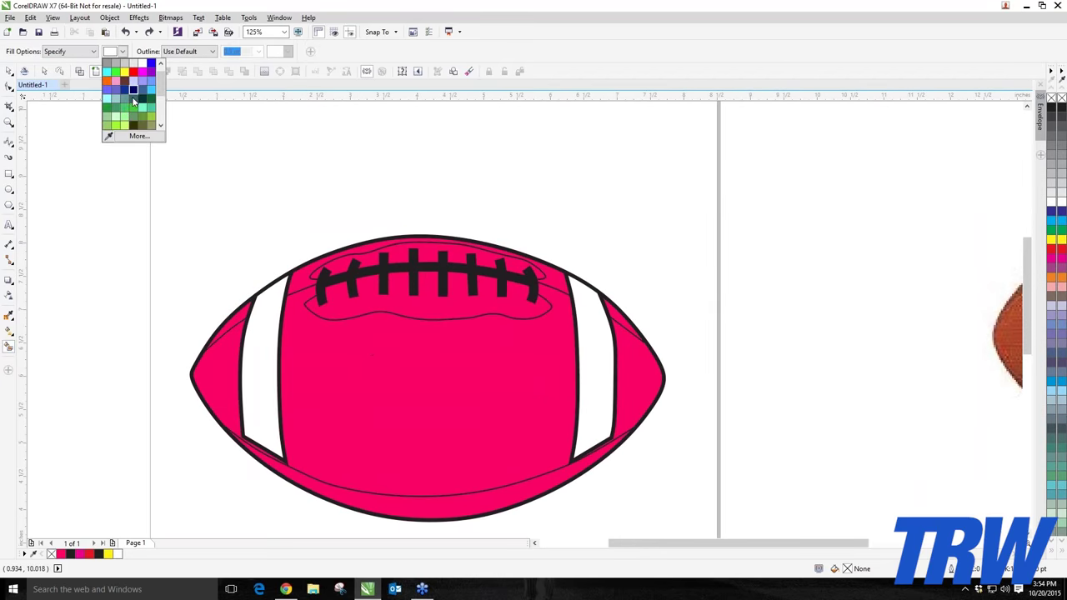
left_click(134, 90)
left_click(263, 367)
left_click(593, 367)
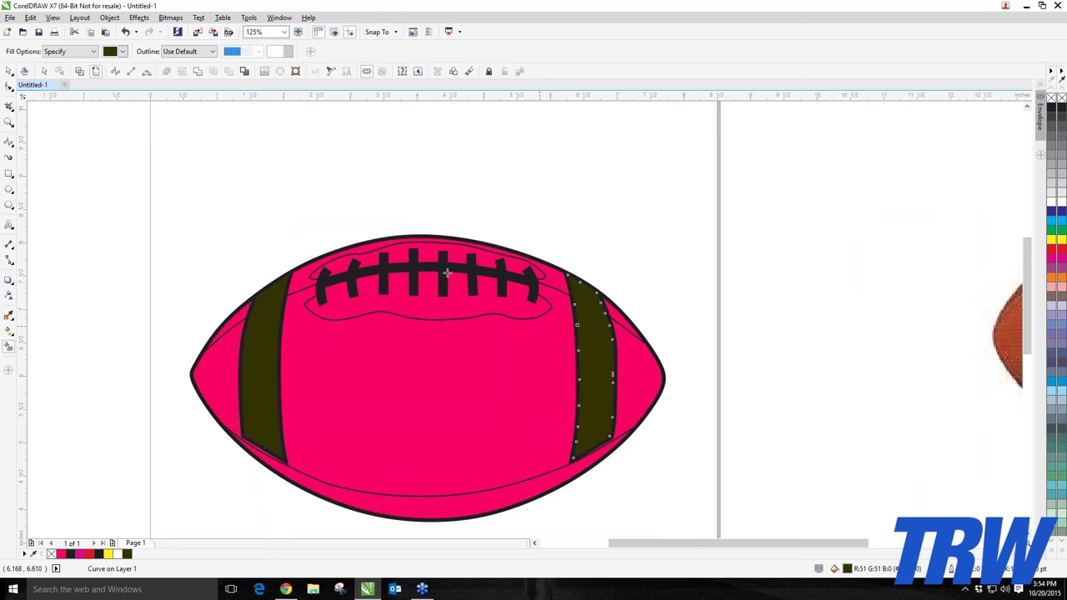
- Recolor the two olive stripe fills black
left_click(9, 71)
left_click(264, 367)
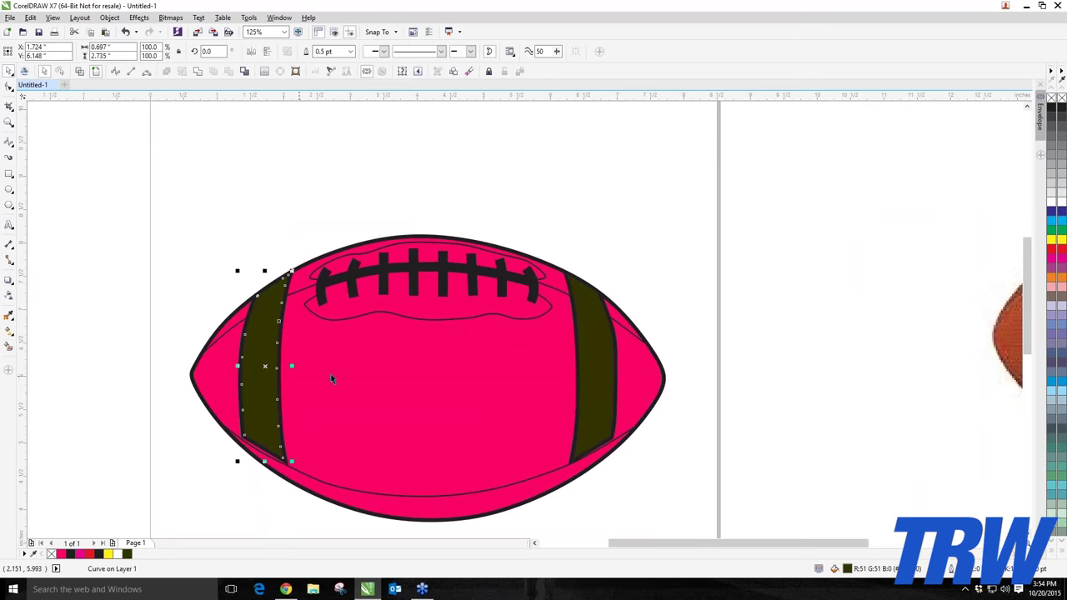
left_click(600, 377, "shift")
left_click(1051, 111)
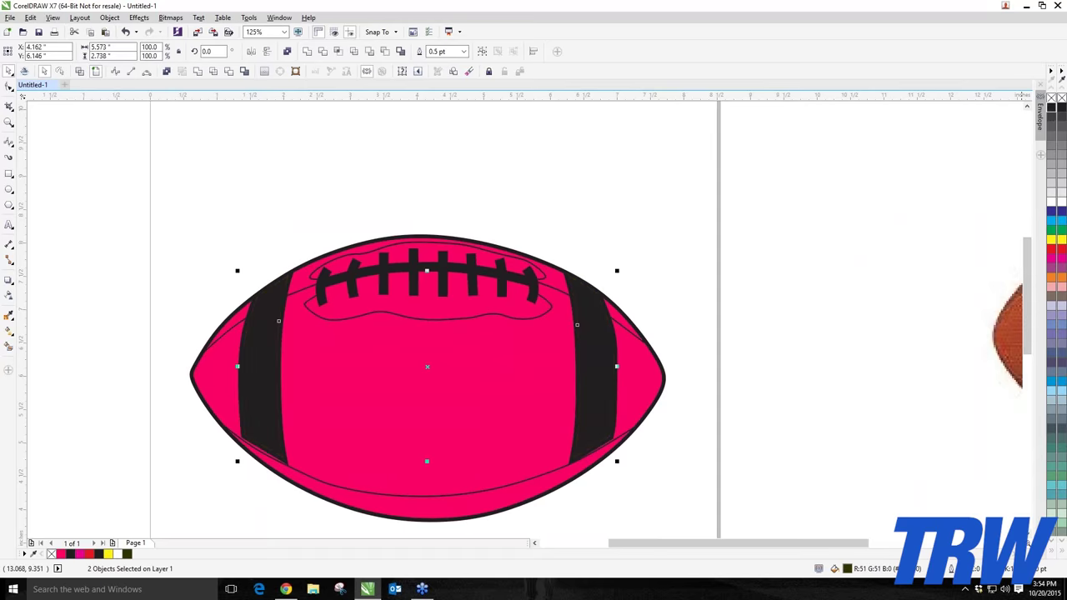
key("Escape")
- Try removing the outline from all the football's objects, and undo the removal
scroll(276, 233, "down", 1)
left_click_drag(184, 232, 476, 434)
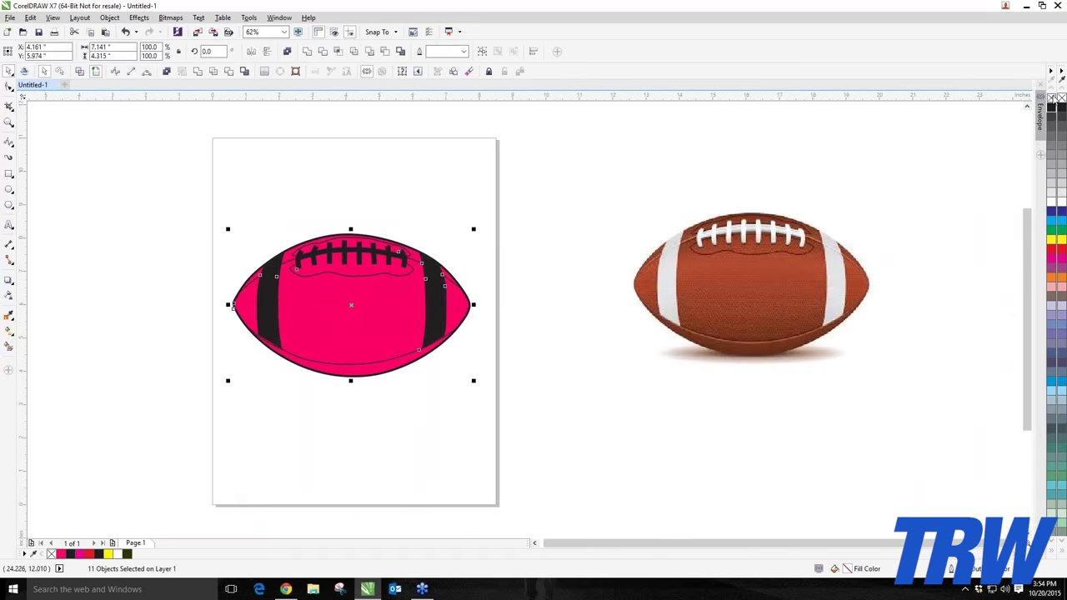
right_click(1052, 97)
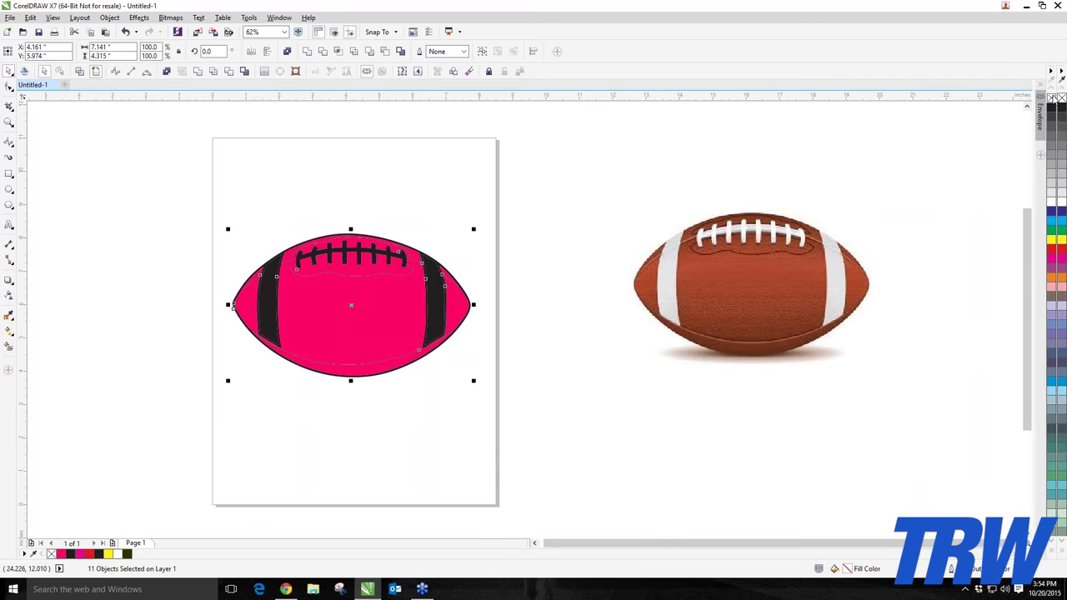
key("Escape")
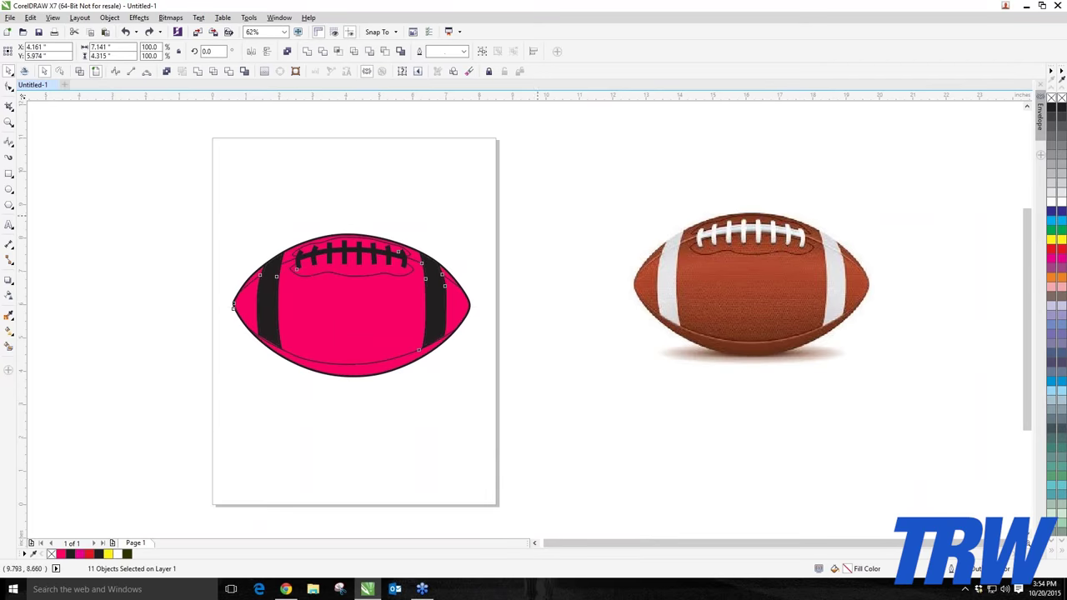
scroll(325, 313, "up", 2)
scroll(415, 280, "down", 1)
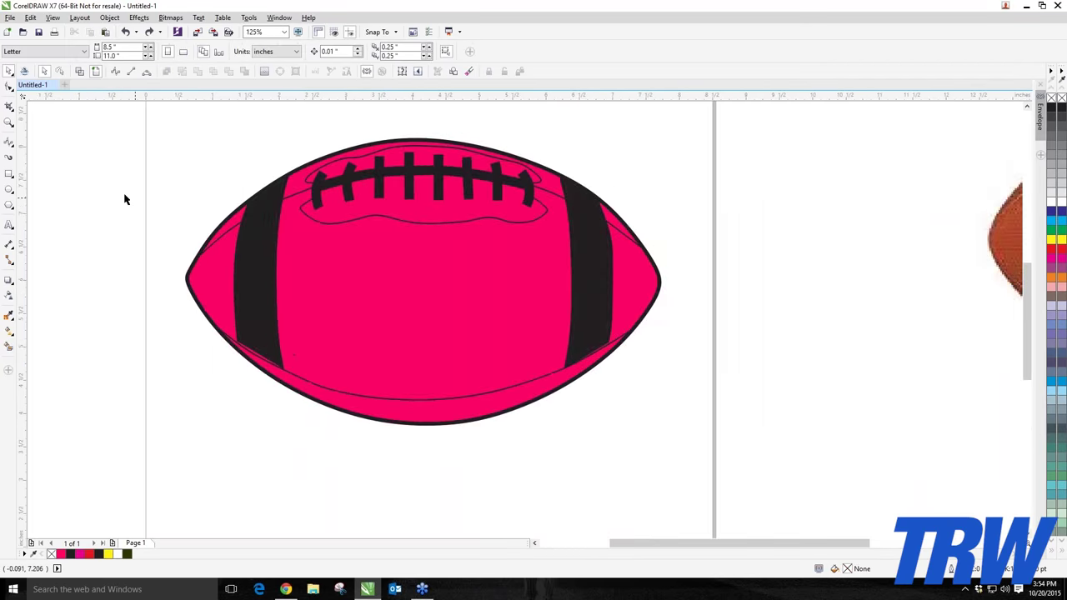
- Try moving one black stripe fill upward and the football photo beside the page, and undo both moves
left_click(237, 245)
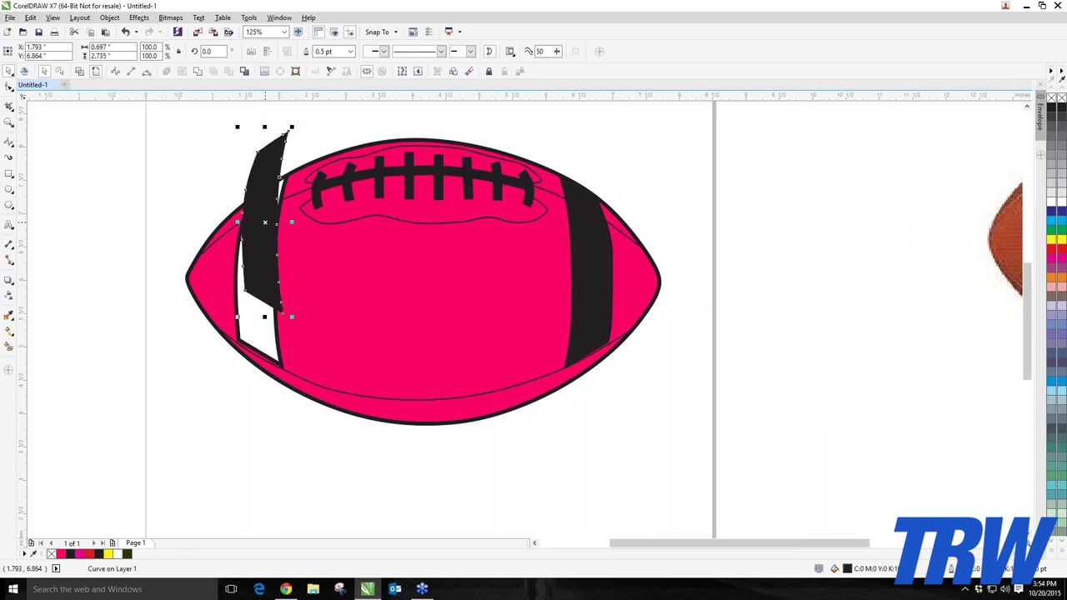
left_click(98, 352)
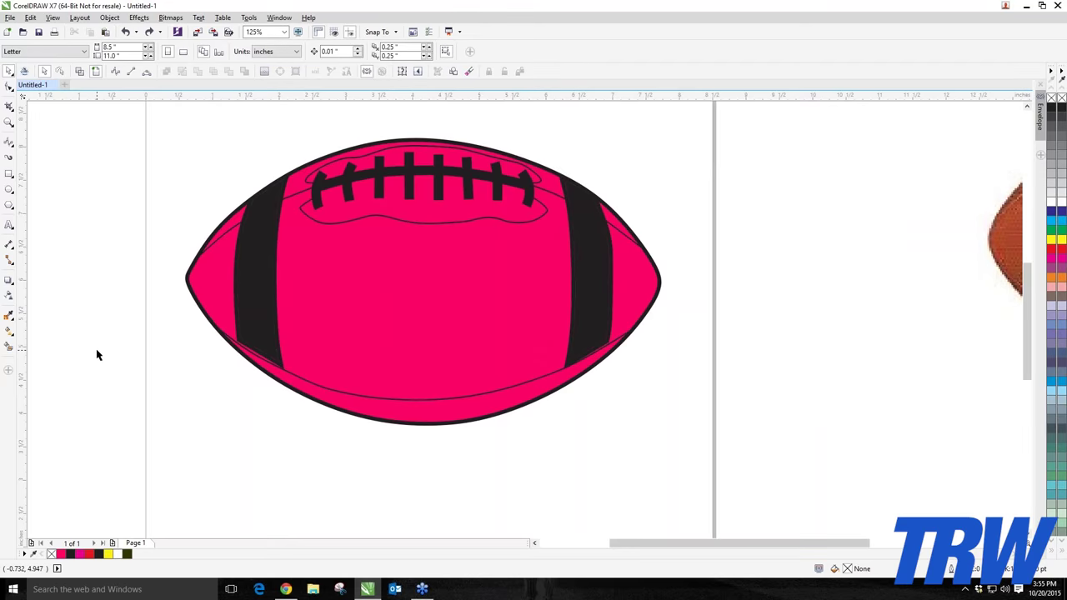
scroll(98, 354, "down", 2)
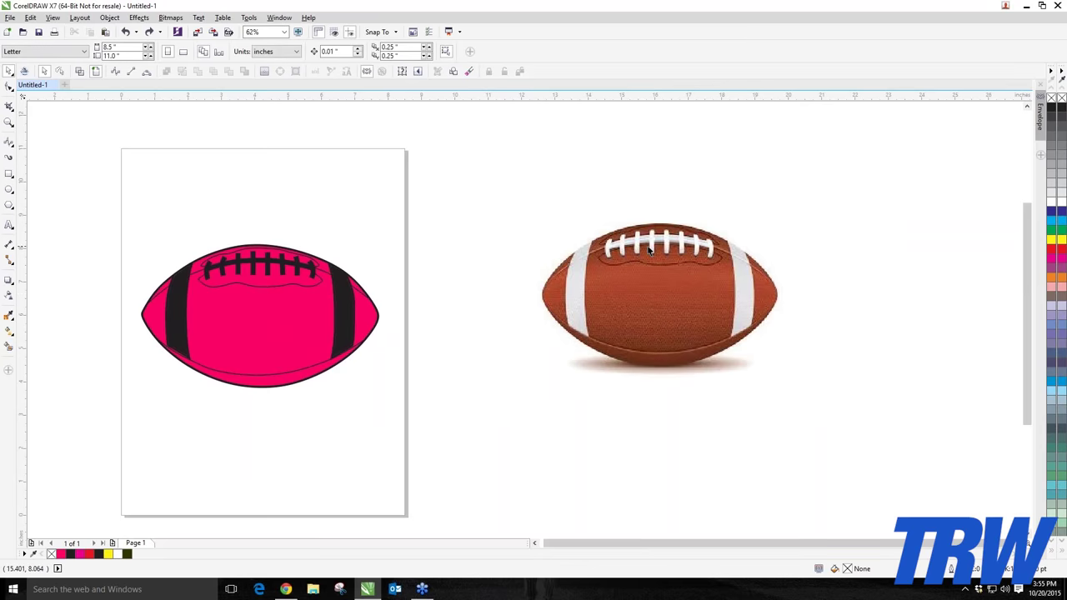
left_click_drag(700, 274, 571, 298)
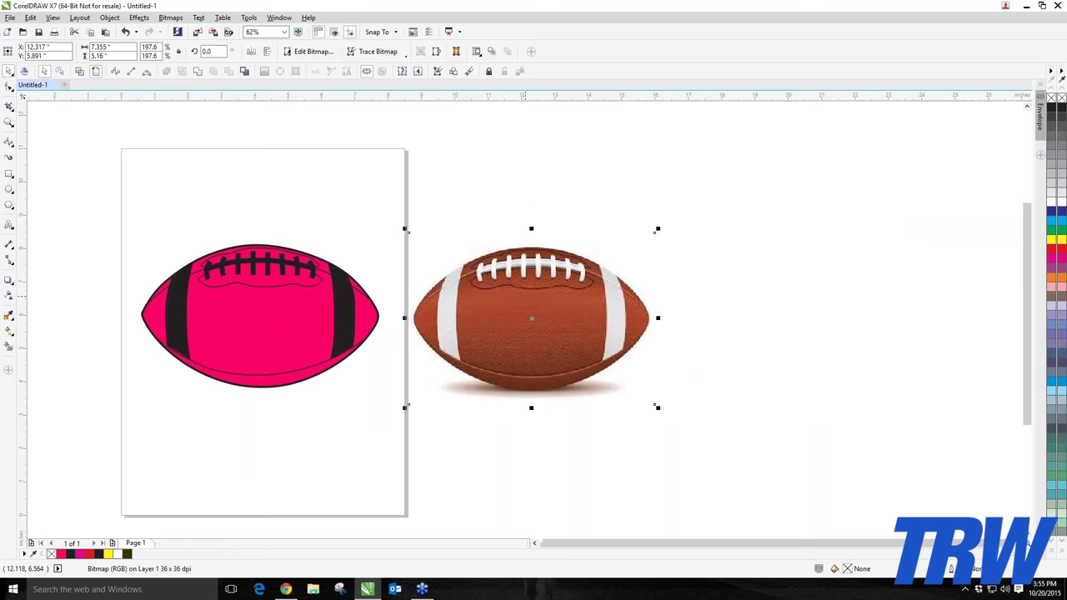
left_click(283, 437)
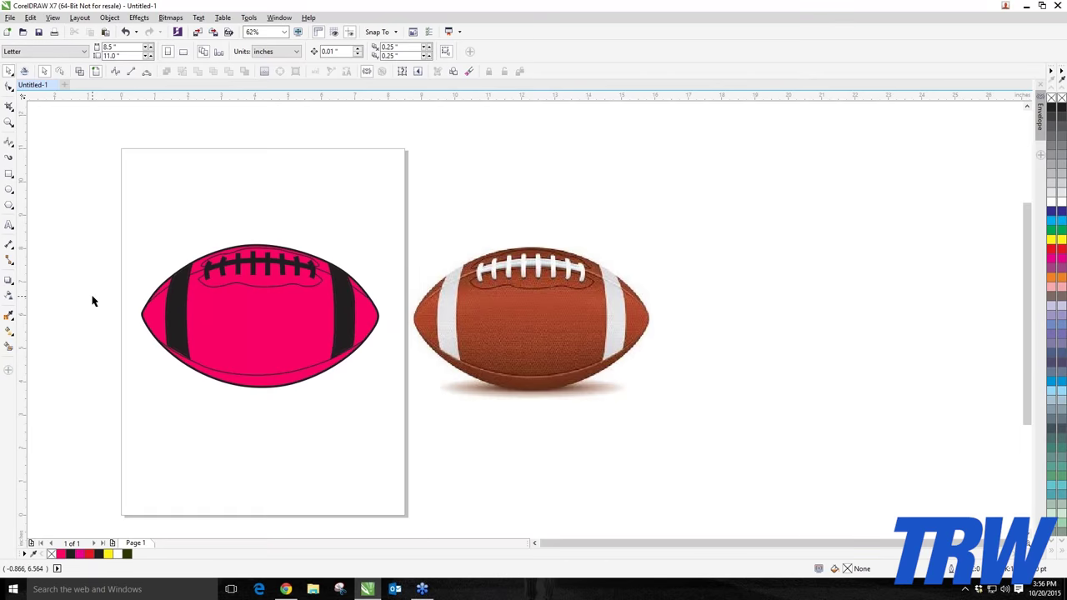
key("ctrl+z")
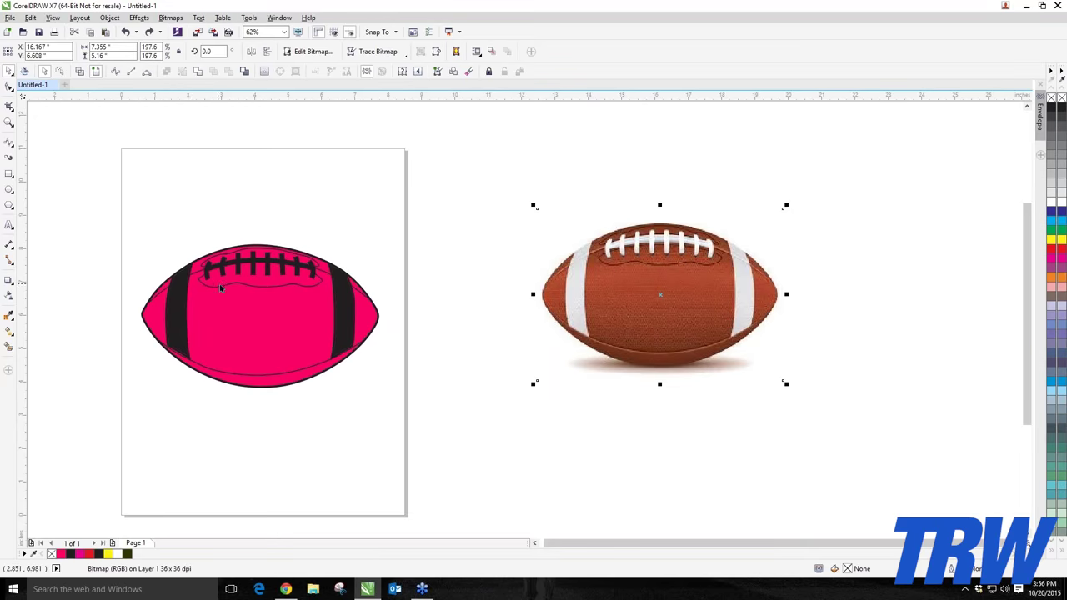
- Try moving the right black stripe fill below the football, and undo the move
scroll(191, 295, "up", 1)
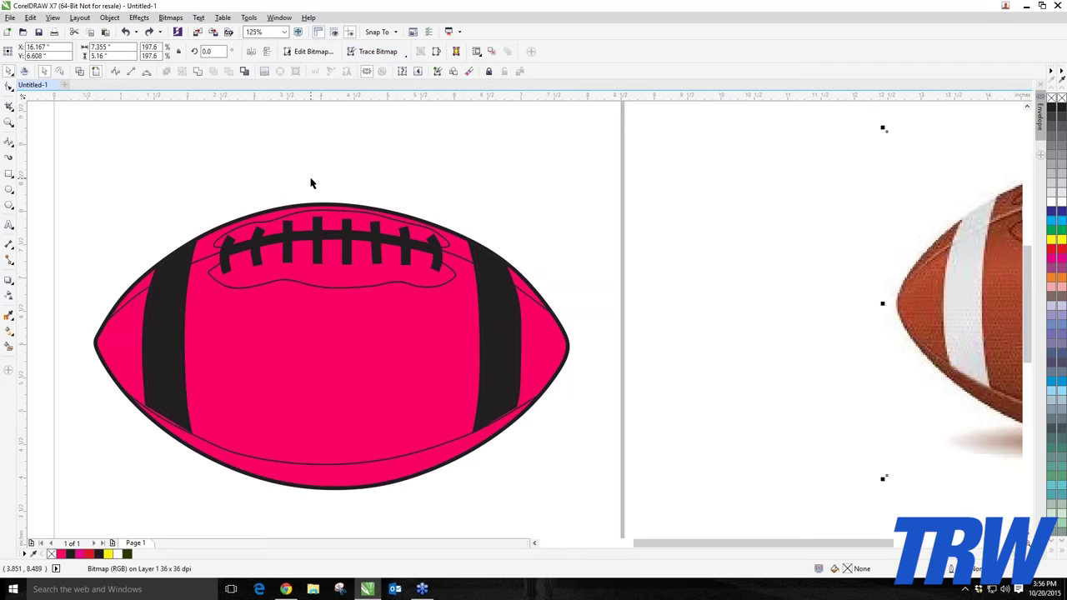
scroll(309, 178, "down", 2)
scroll(310, 177, "up", 1)
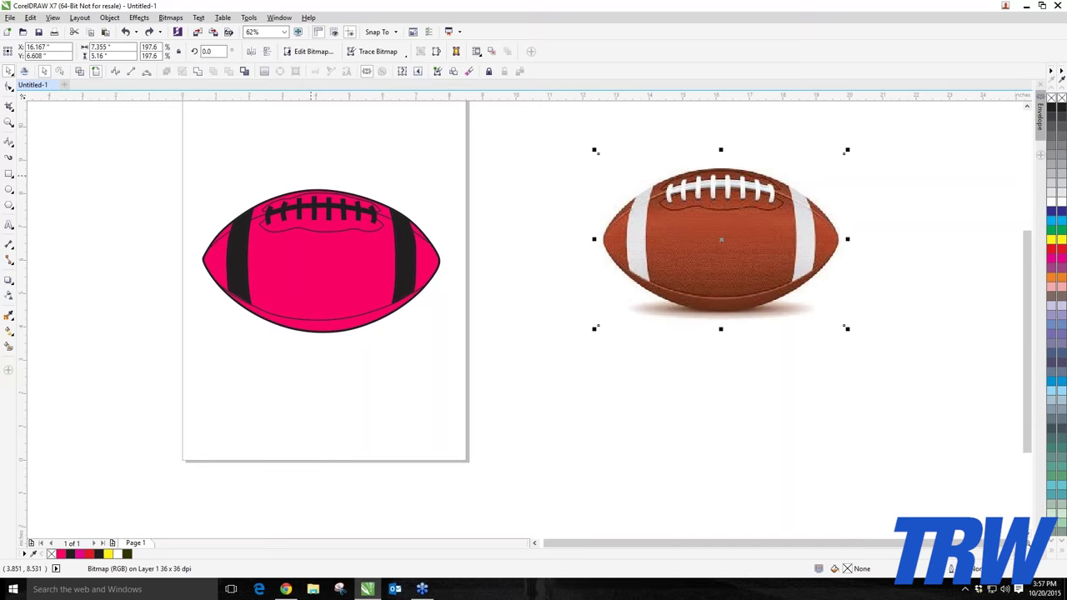
scroll(437, 248, "down", 3)
scroll(437, 248, "up", 3)
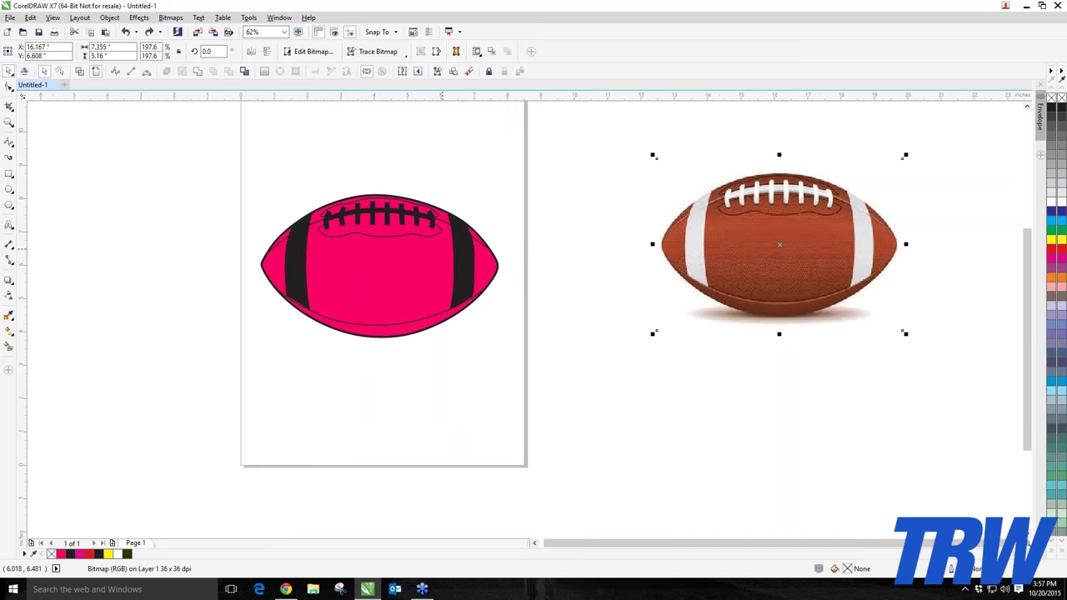
left_click_drag(462, 255, 424, 381)
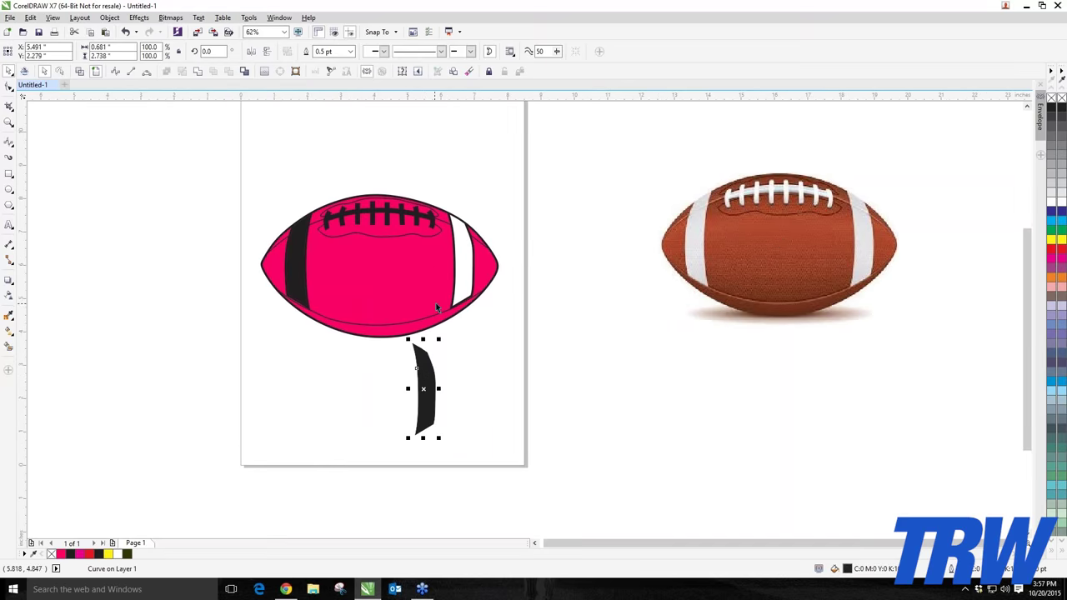
key("ctrl+z")
- Move the black line art off the pink fills to above the page and break its curve apart
left_click(422, 369)
left_click_drag(423, 332, 234, 488)
scroll(233, 457, "down", 1)
left_click_drag(225, 416, 323, 221)
scroll(324, 221, "up", 2)
right_click(323, 221)
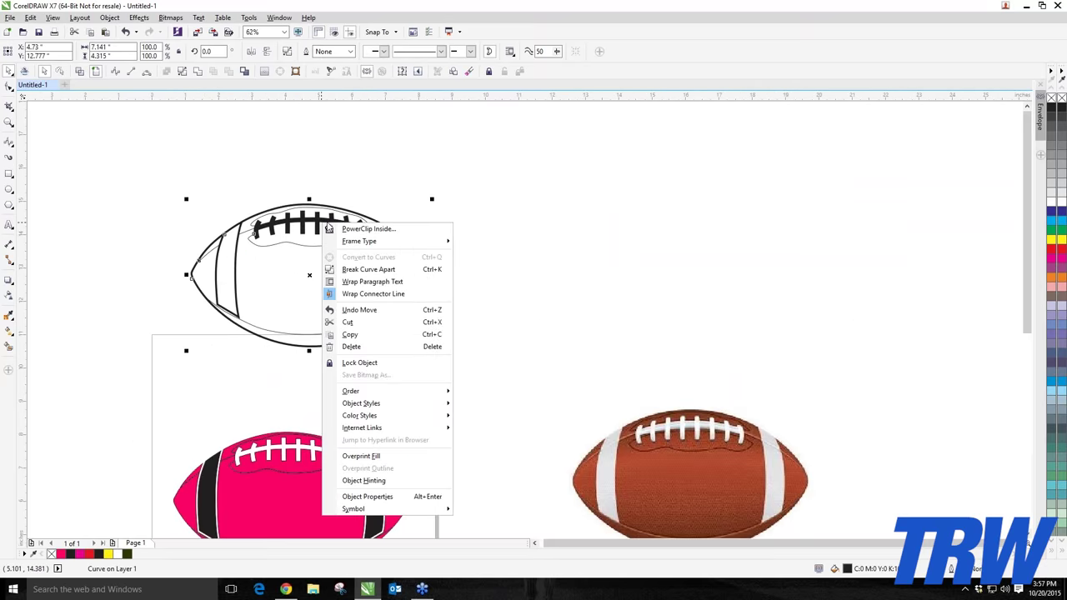
left_click(331, 270)
left_click(563, 317)
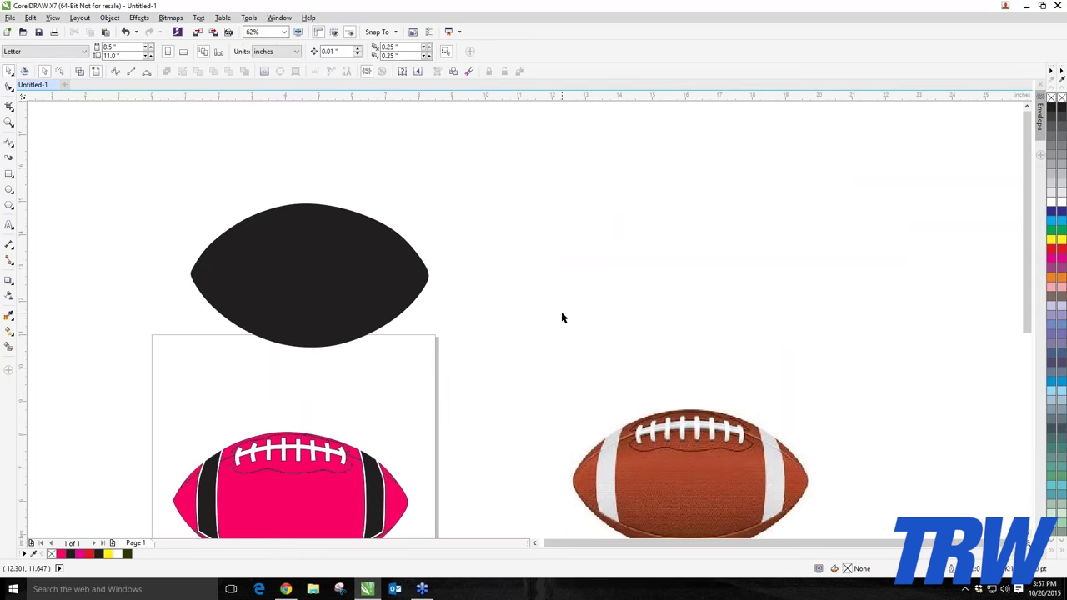
- Try moving the outer black silhouette off the broken-apart pieces, inspect the lower seam strip, and undo the move
left_click(430, 279)
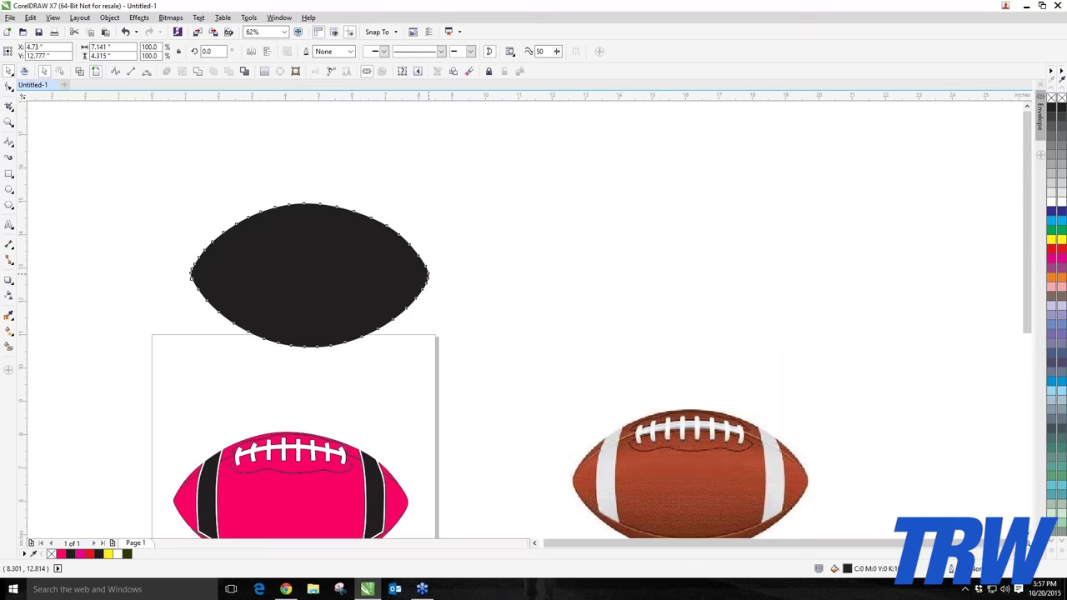
left_click_drag(430, 279, 660, 226)
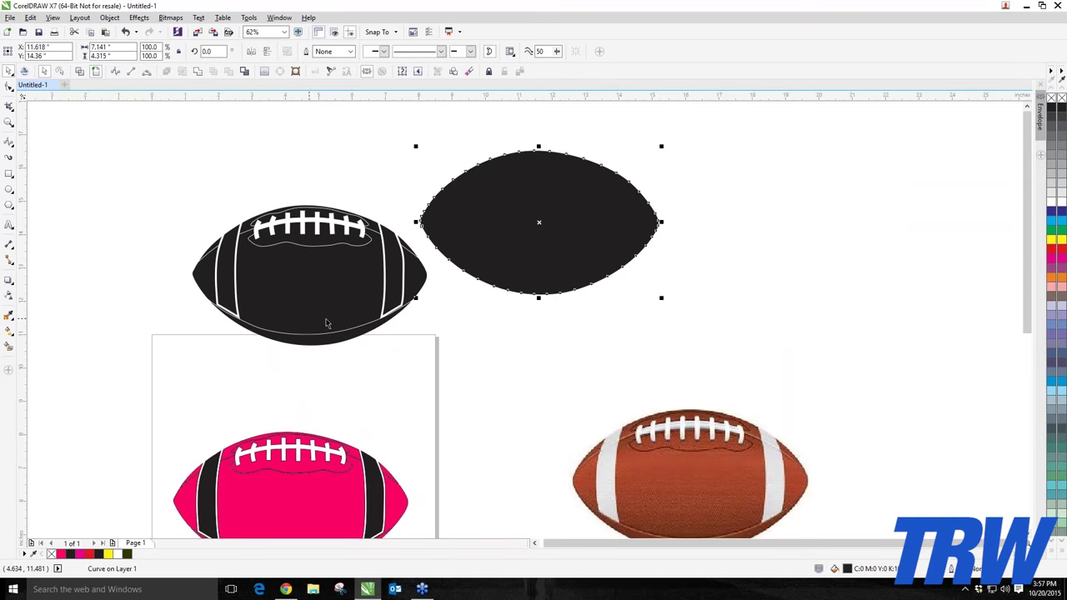
scroll(328, 324, "up", 5)
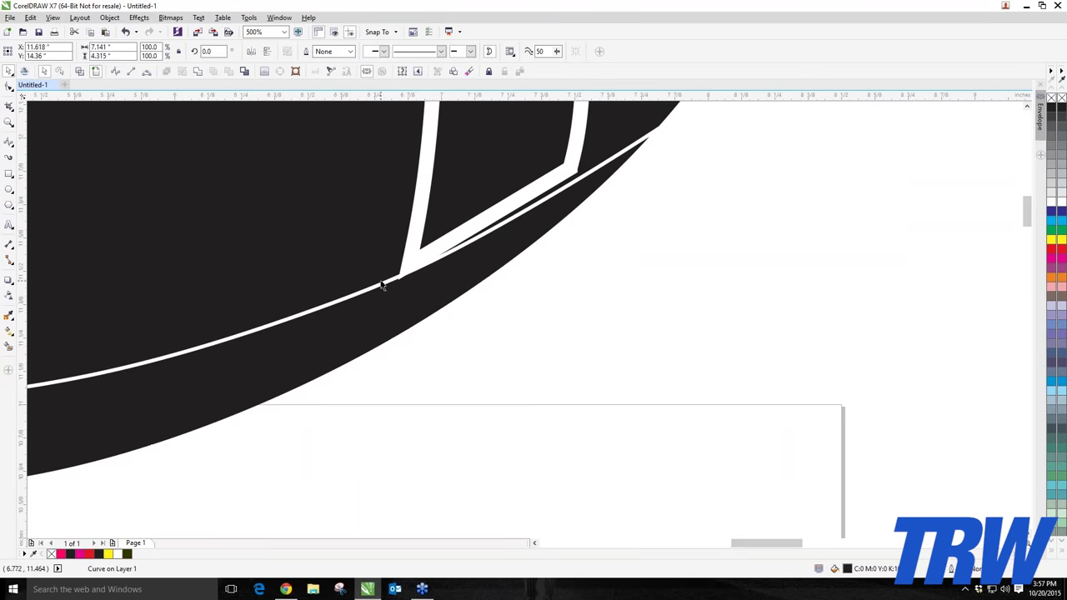
left_click(395, 284)
scroll(421, 331, "up", 3)
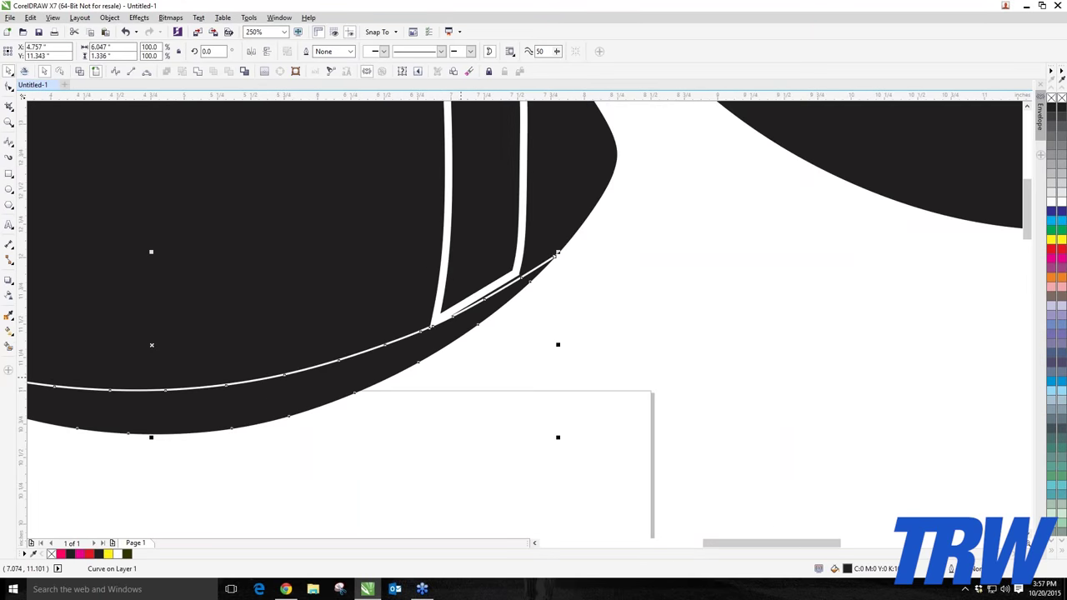
scroll(518, 387, "down", 2)
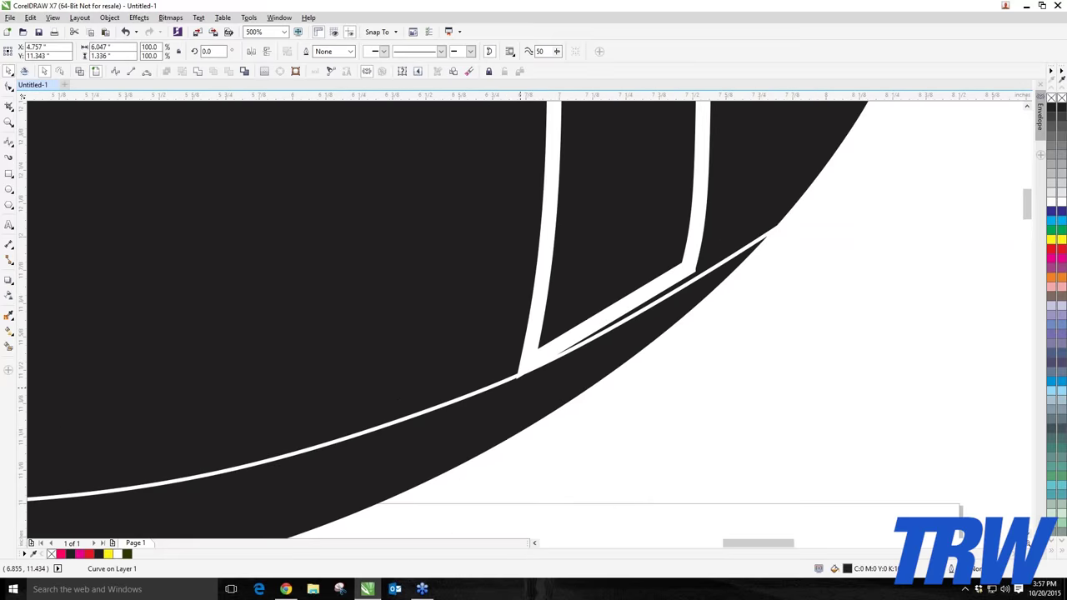
key("ctrl+z")
- Fill the outer football silhouette with green
scroll(512, 382, "down", 2)
key("Escape")
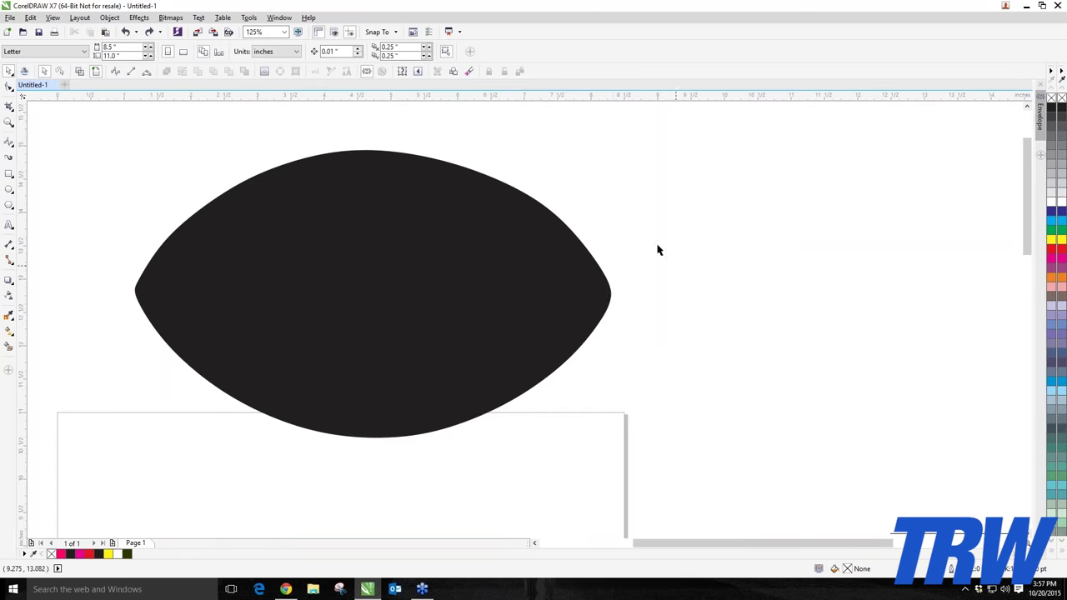
left_click(611, 297)
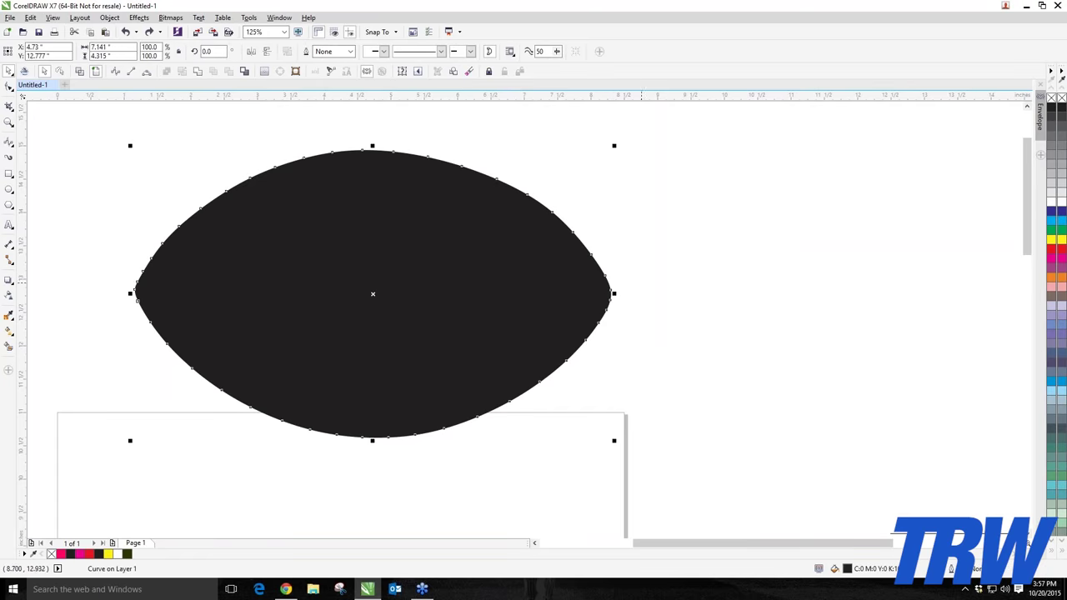
left_click(1051, 230)
left_click(746, 255)
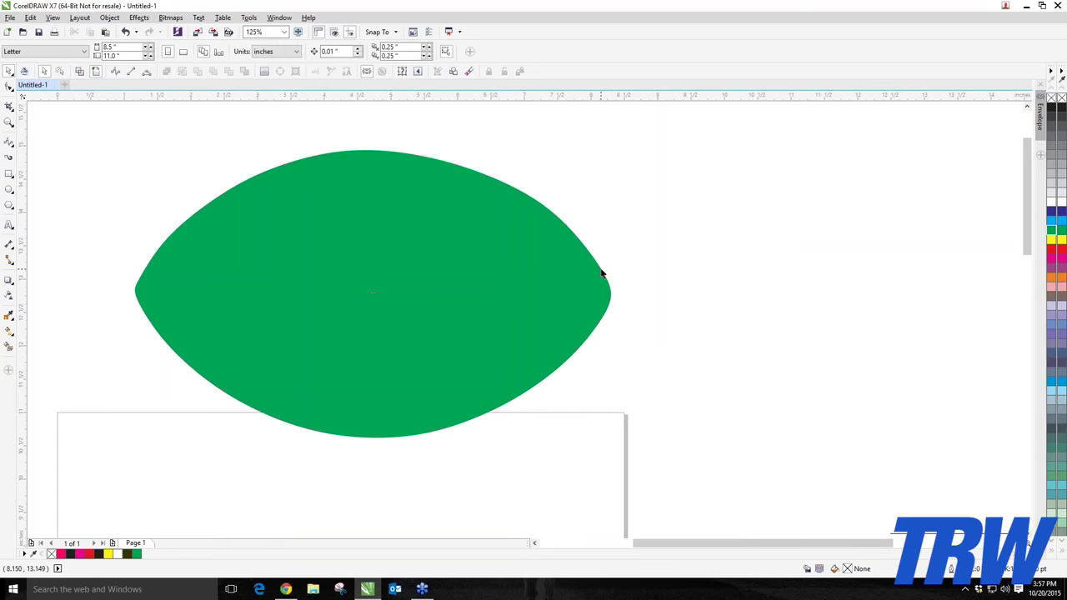
- Send the green silhouette to the back of the page, behind the black pieces
left_click(605, 277)
right_click(603, 274)
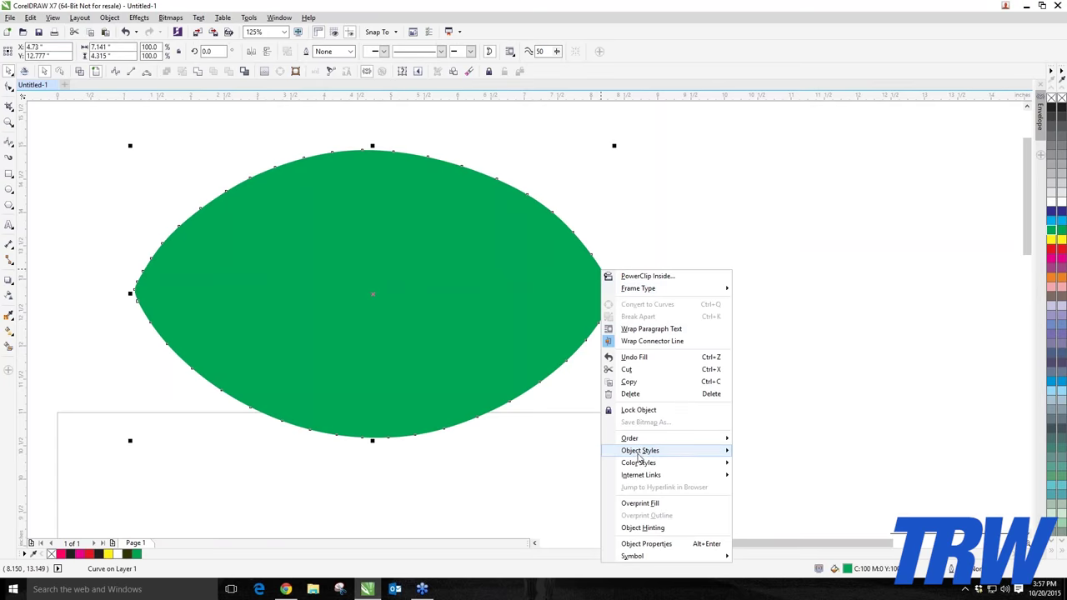
mouse_move(641, 442)
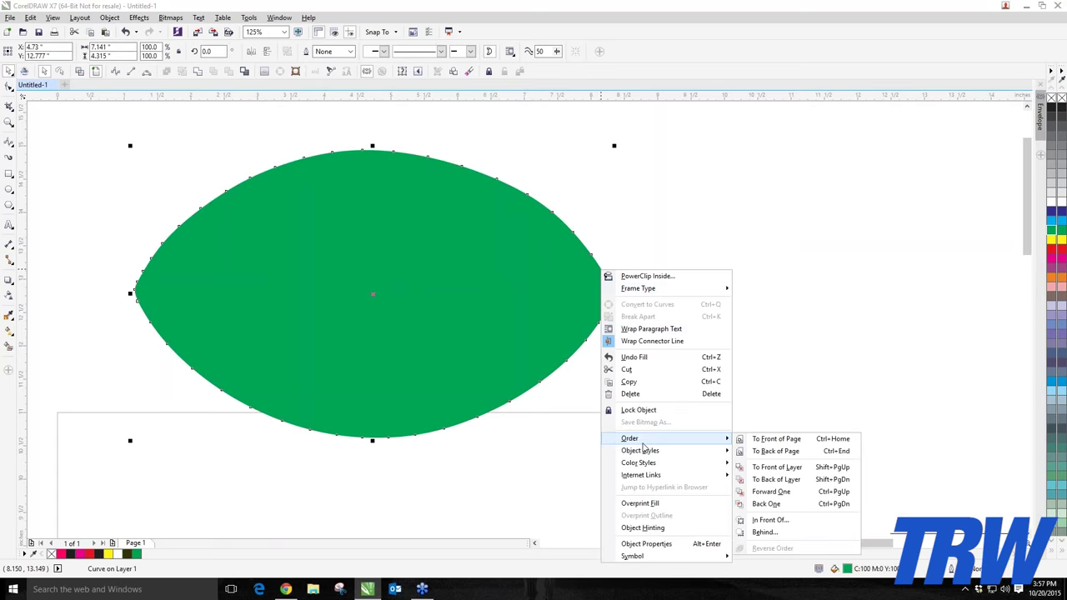
left_click(772, 451)
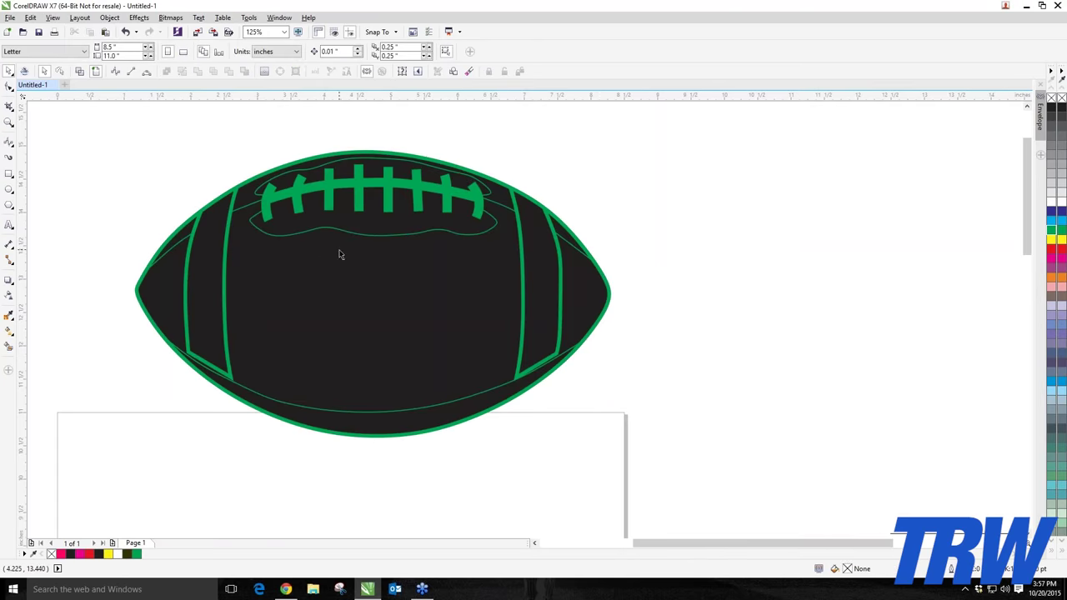
- Fill the two side stripes of the broken-apart football with white
scroll(338, 252, "down", 3)
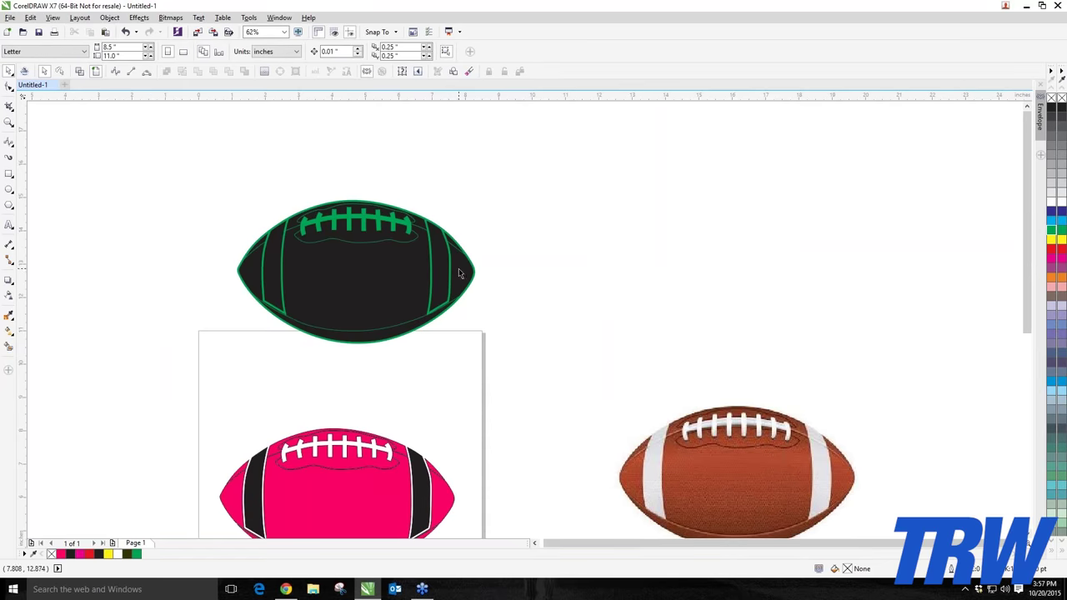
scroll(434, 245, "up", 3)
left_click(434, 245)
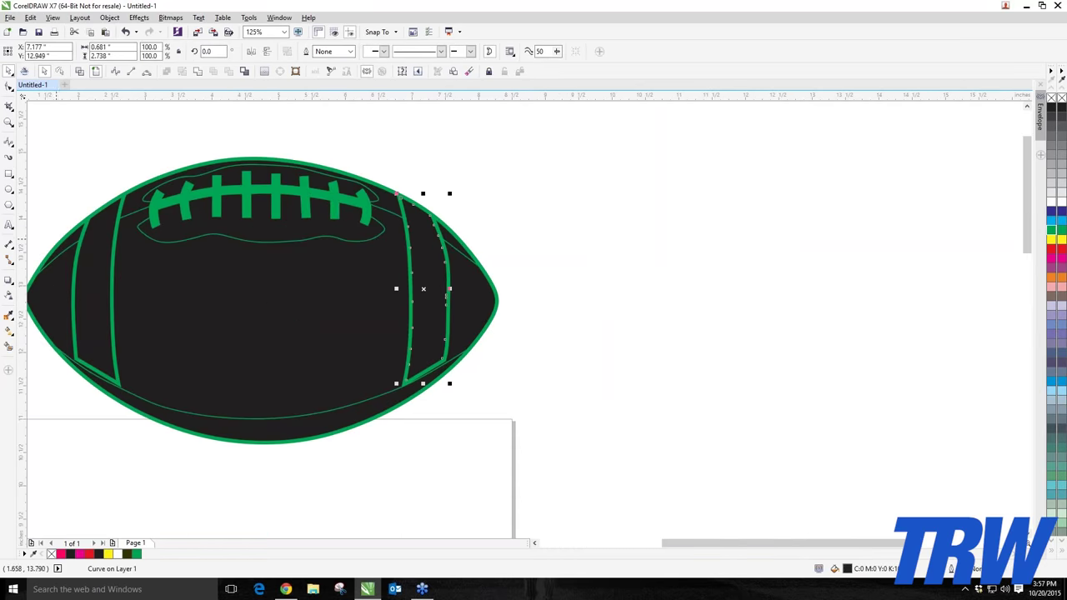
left_click(100, 277, "shift")
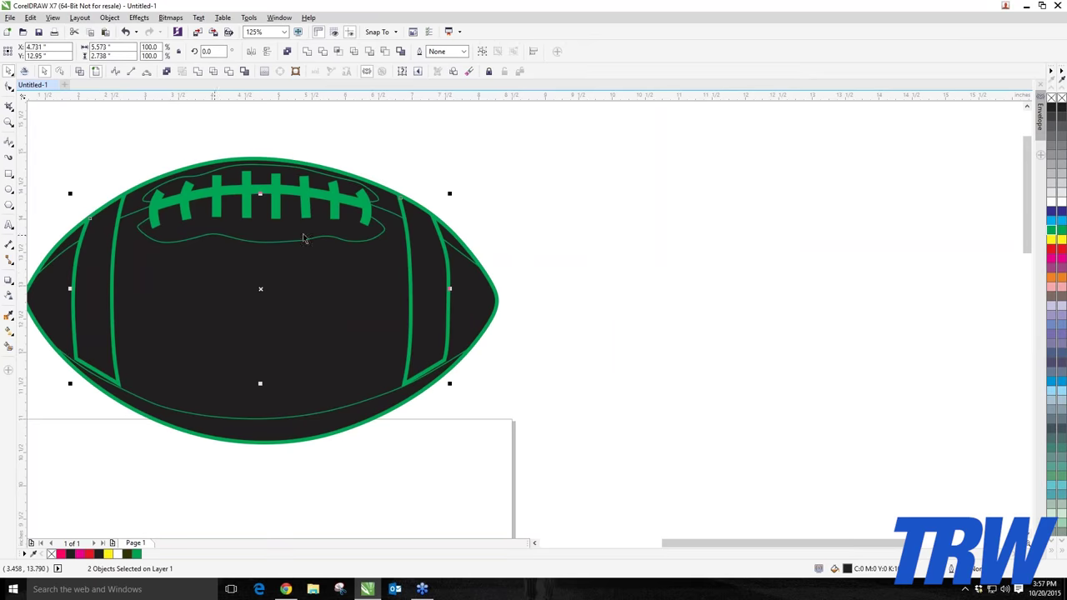
left_click(1052, 202)
left_click(617, 233)
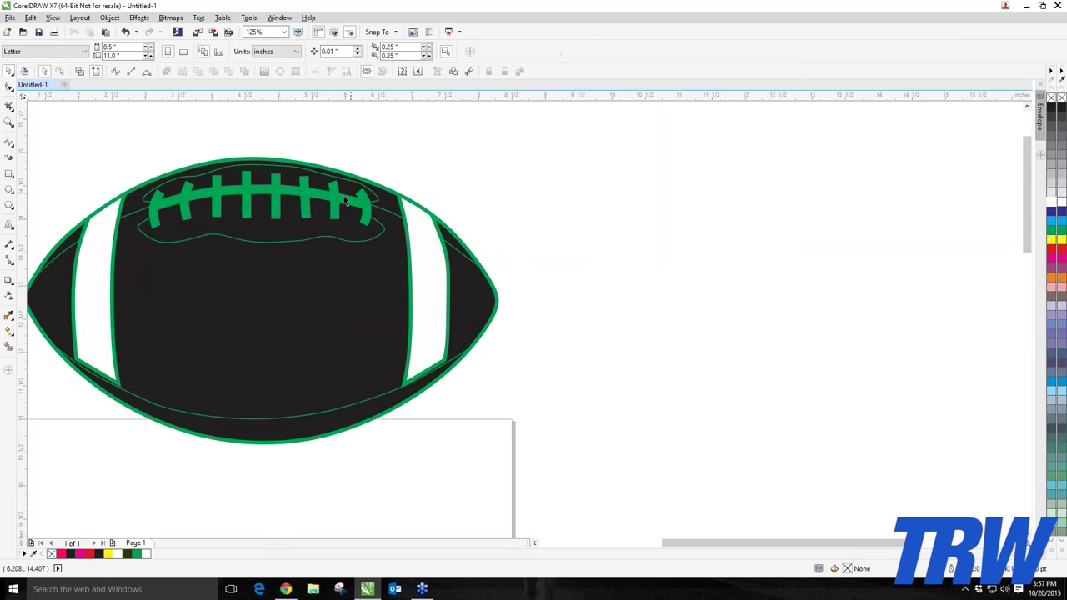
- Fill the green silhouette behind the black pieces with white
left_click(324, 209)
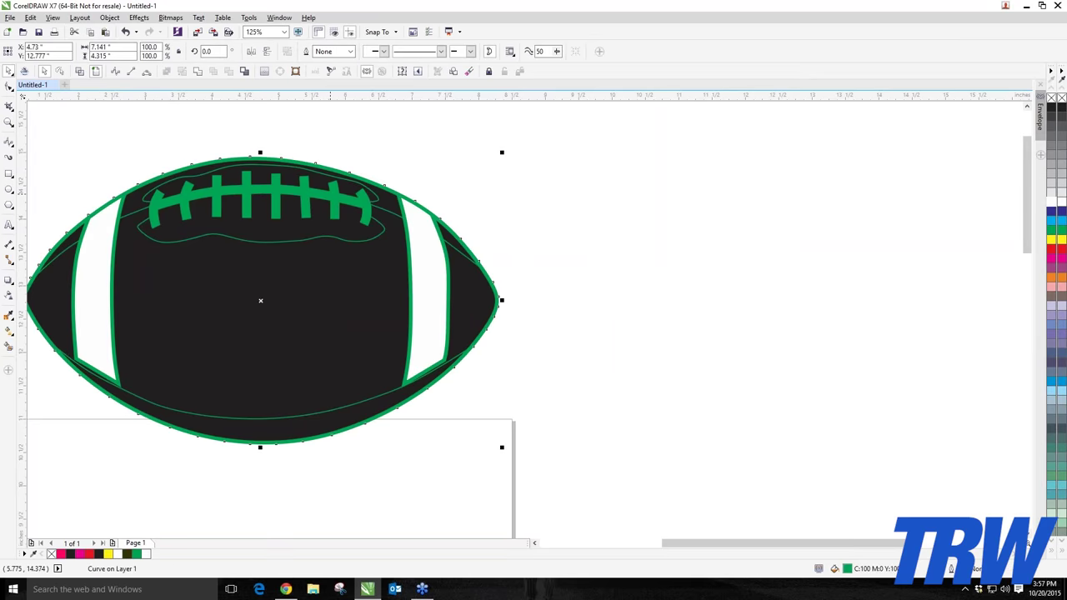
left_click(1054, 202)
key("Escape")
scroll(391, 276, "down", 1)
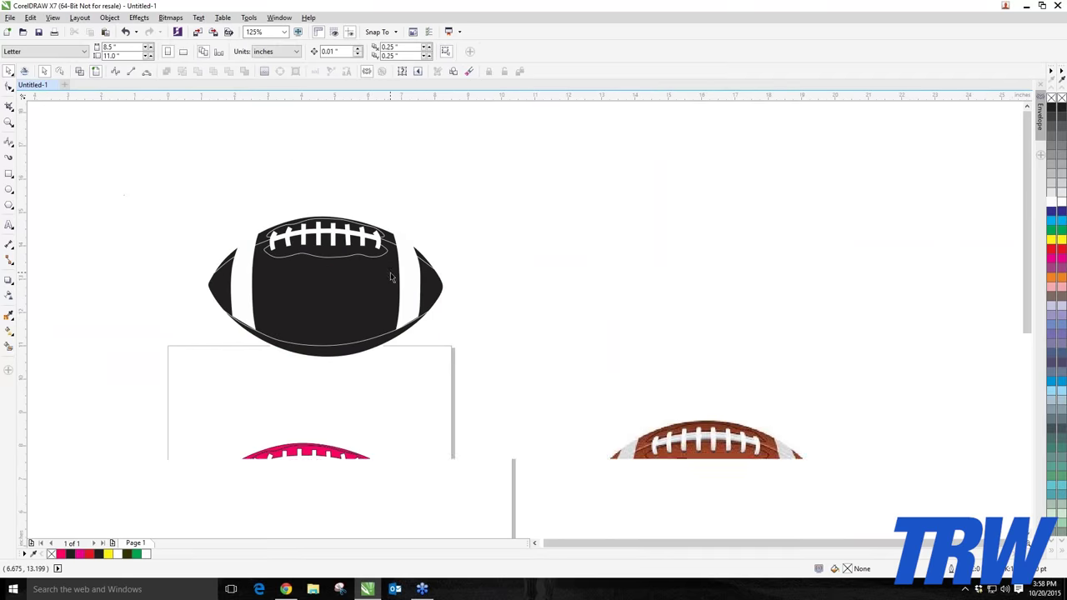
- Launch the TRW Stone Wizard, ending the failed first start and retrying with nothing selected
left_click(391, 278)
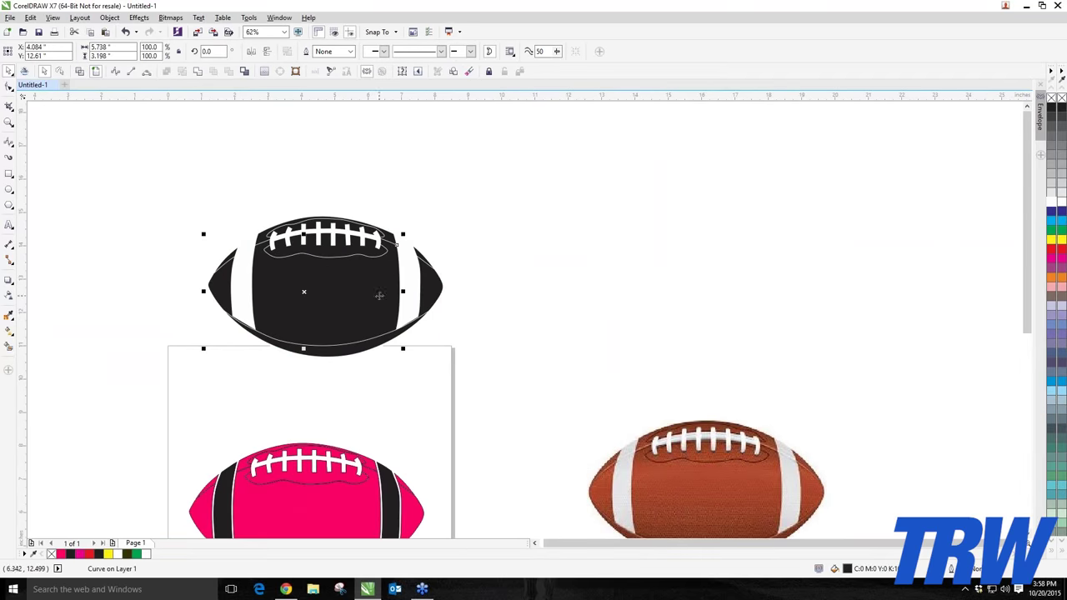
scroll(380, 295, "down", 2)
scroll(387, 333, "up", 2)
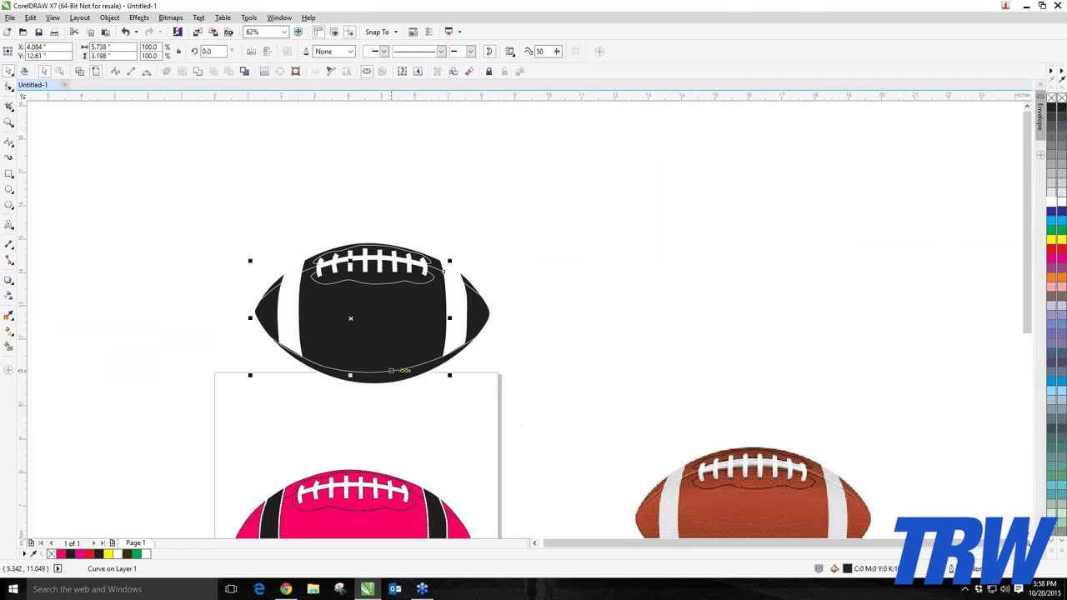
left_click(24, 71)
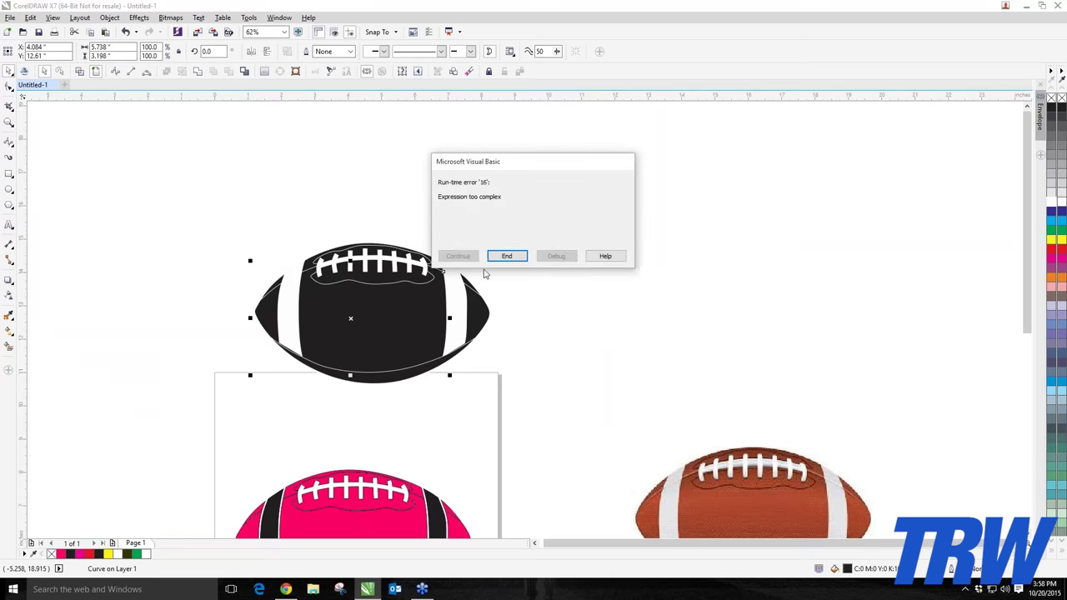
left_click(504, 258)
left_click(83, 172)
left_click(24, 72)
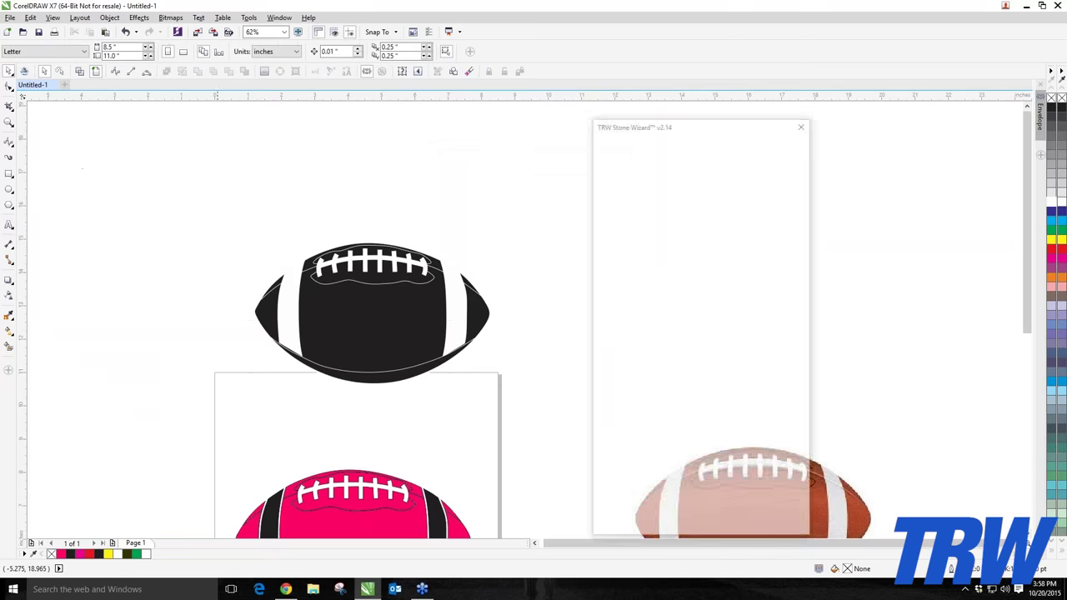
- Select all the black football pieces by color, test a move and undo it, and fill them with orange
left_click_drag(353, 324, 350, 267)
key("ctrl+z")
left_click(774, 218)
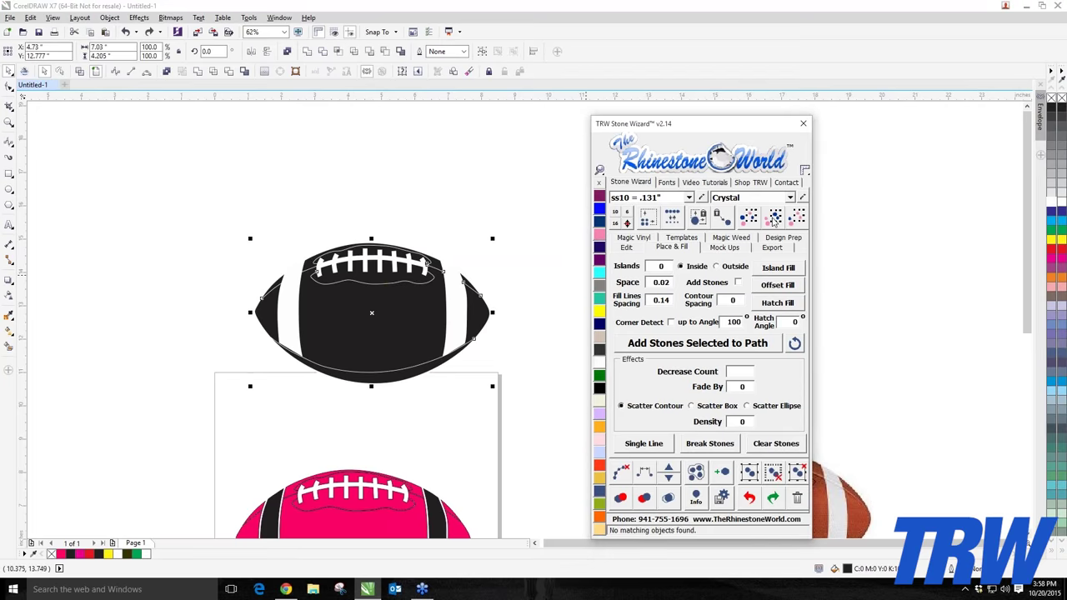
left_click_drag(380, 266, 321, 162)
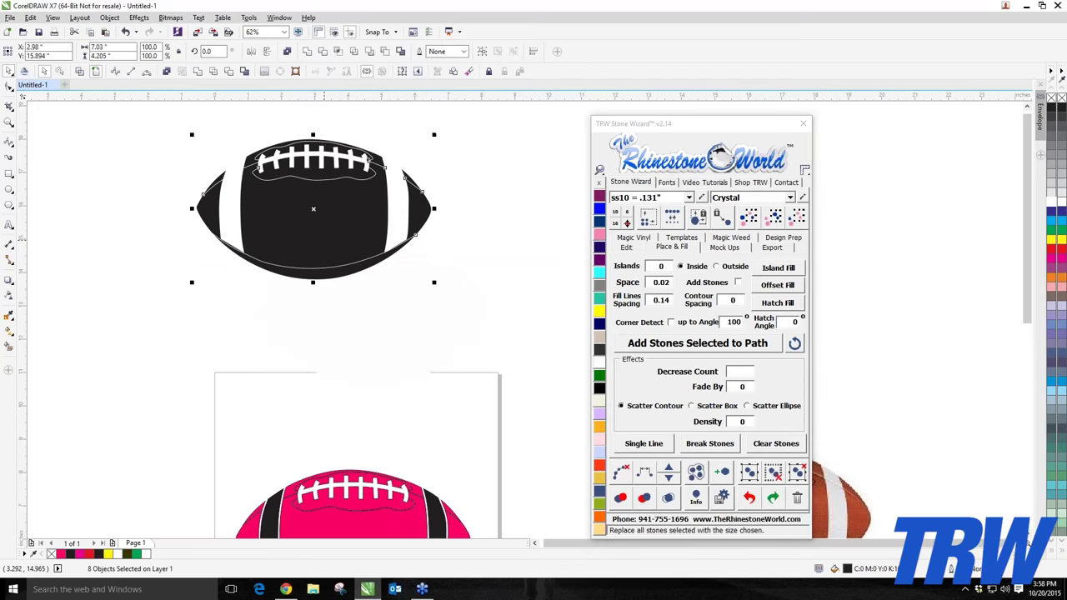
key("ctrl+z")
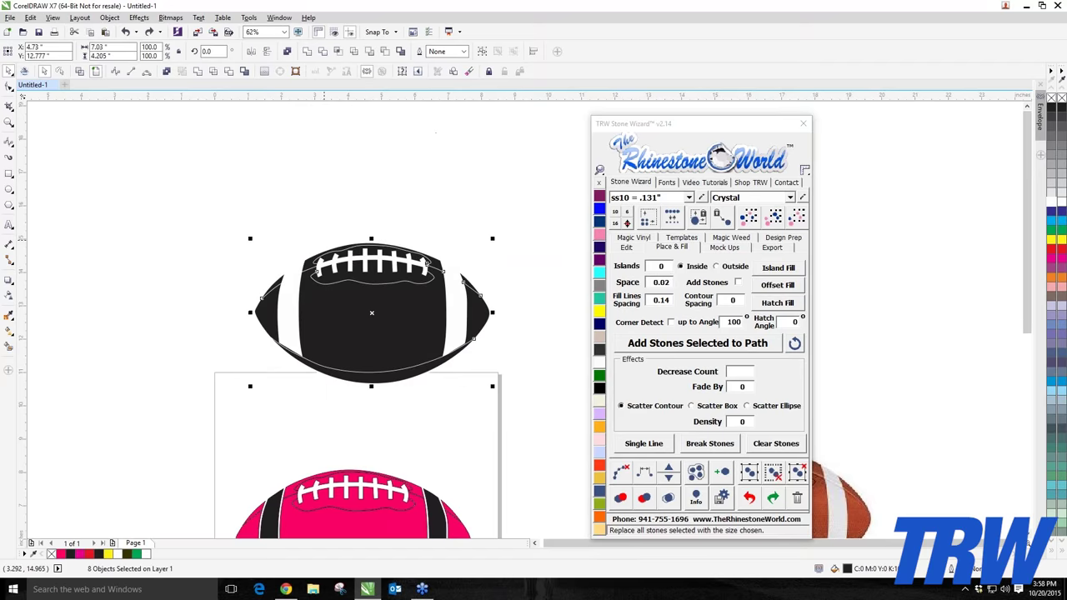
left_click(600, 260)
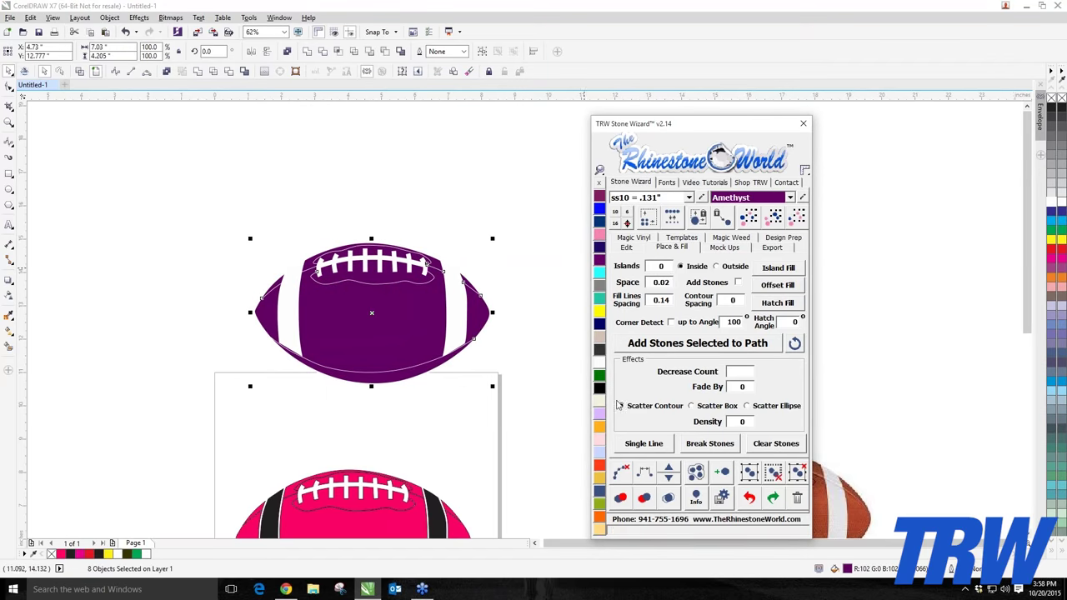
left_click(1052, 283)
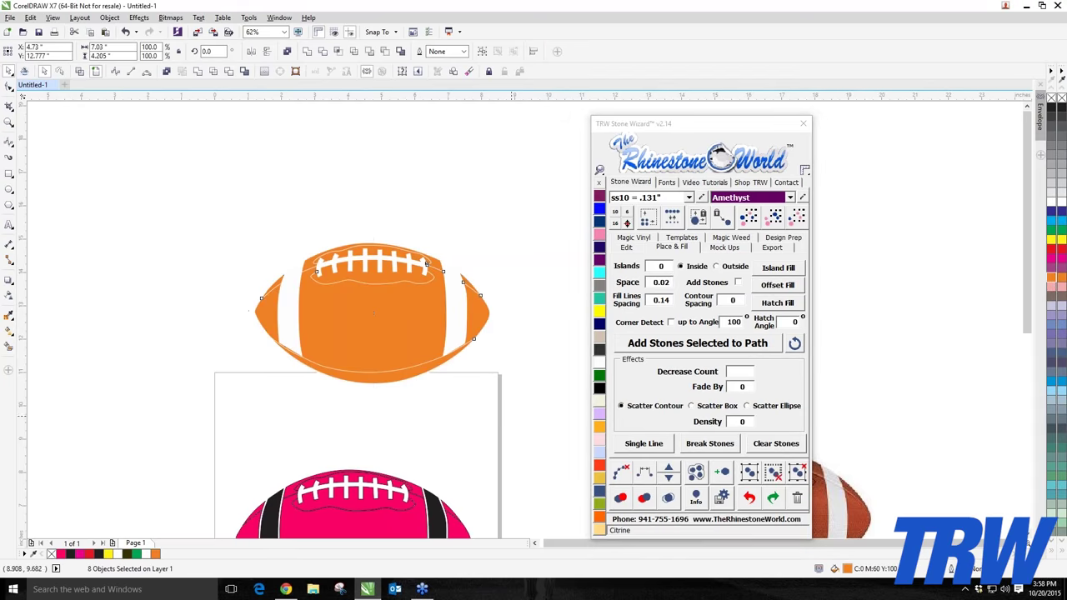
- Delete the pink football and the reference photo
left_click(487, 372)
key("F3")
left_click_drag(212, 375, 420, 507)
key("Delete")
left_click(521, 425)
key("Delete")
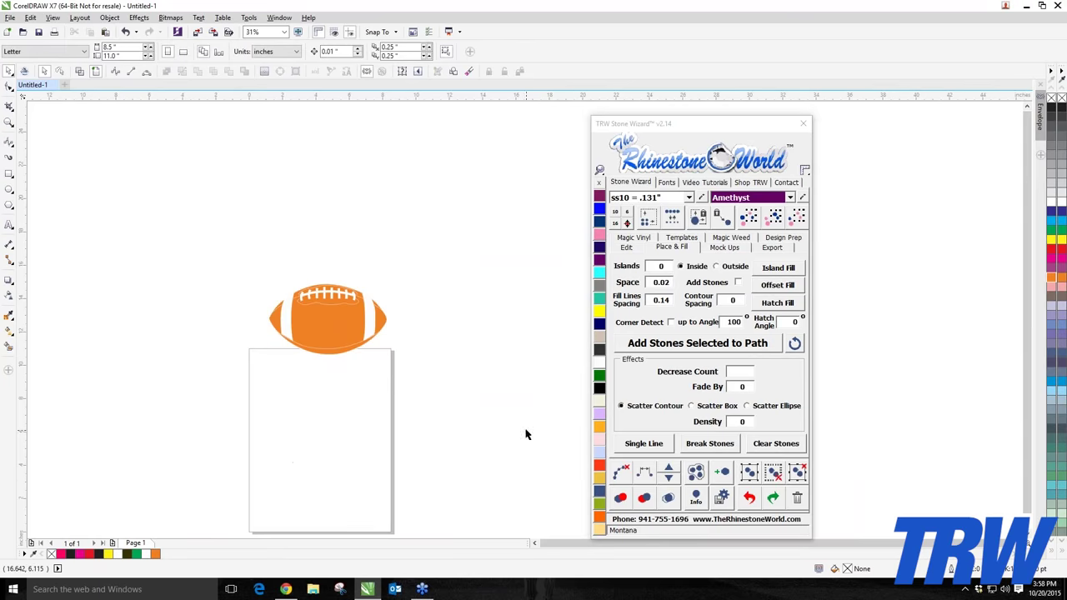
- Move the whole orange football down onto the page and show the Stone Wizard's editing tools
left_click(327, 321)
left_click_drag(328, 321, 311, 411)
left_click(626, 248)
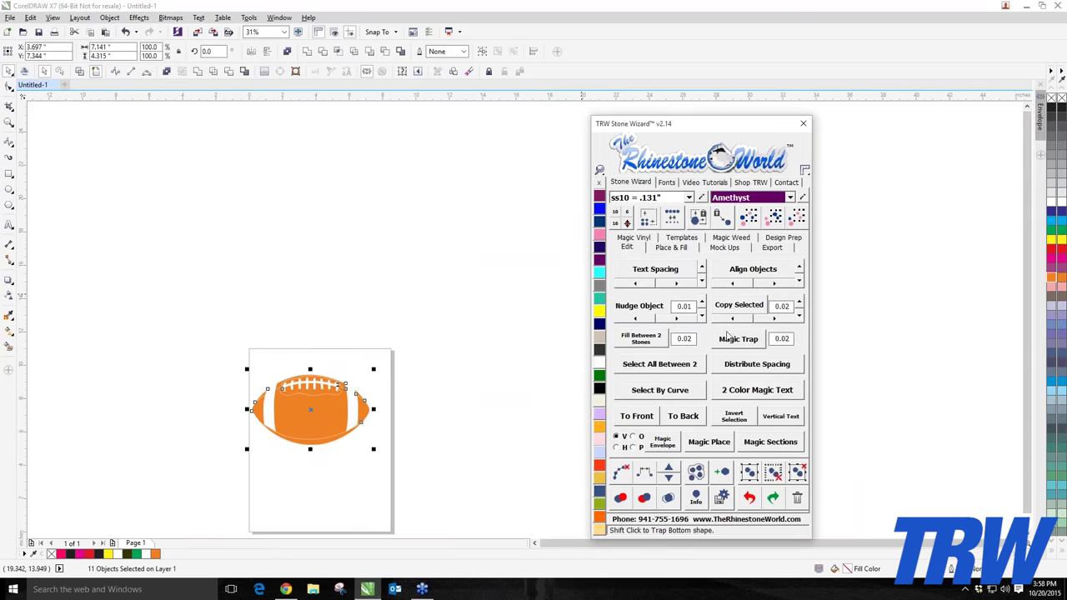
left_click(730, 342)
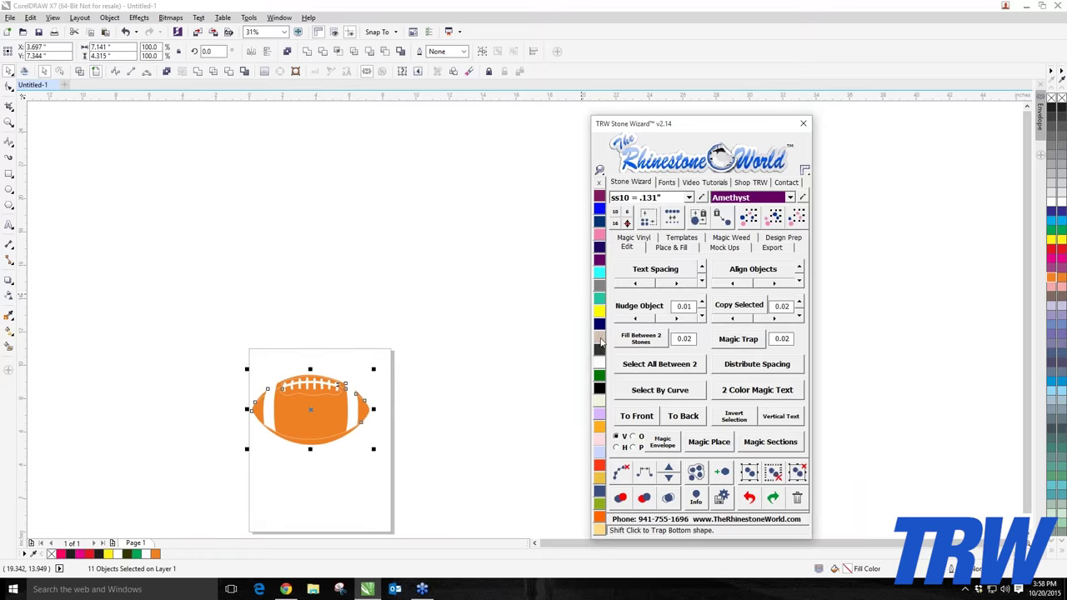
- Select all the white pieces by color and fill them with Jet Black
scroll(343, 414, "up", 4)
left_click(377, 410)
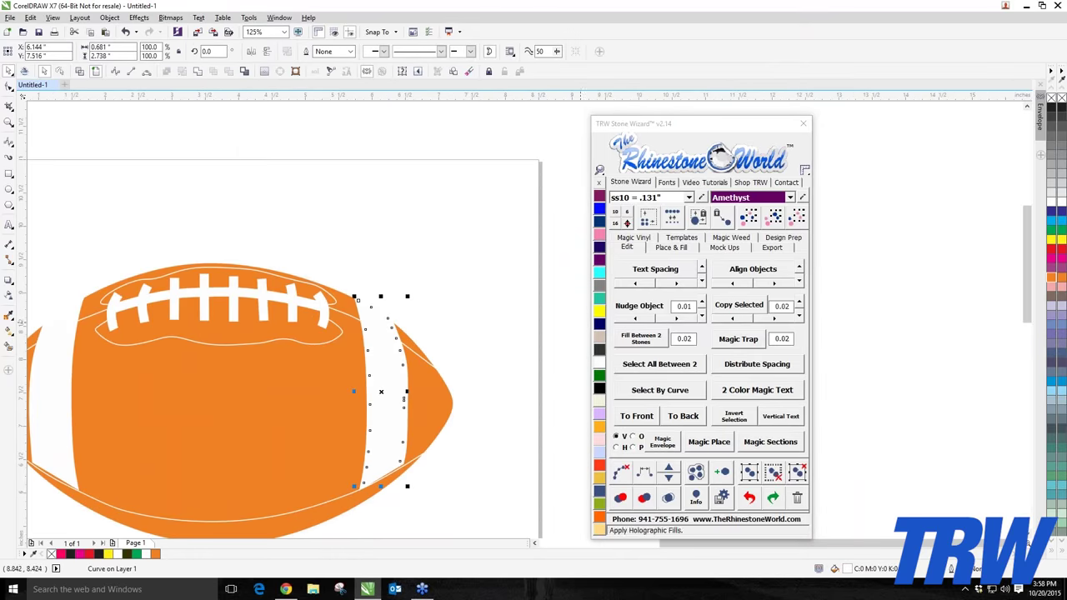
left_click(795, 217)
left_click(599, 389)
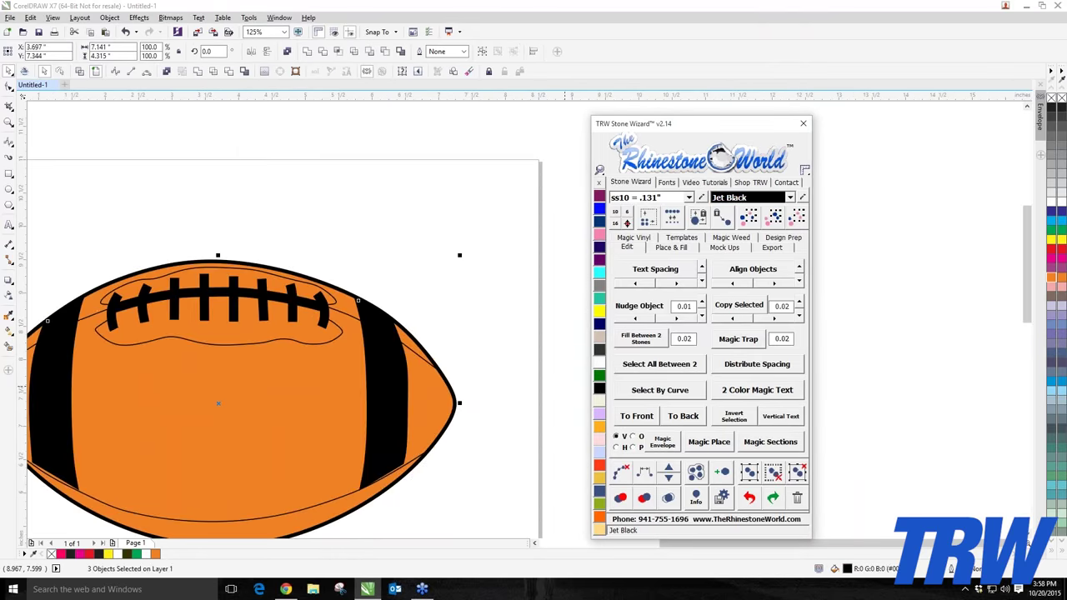
left_click(471, 345)
- Try moving the black silhouette and stripes up off the orange pieces, and undo the moves
scroll(472, 345, "down", 2)
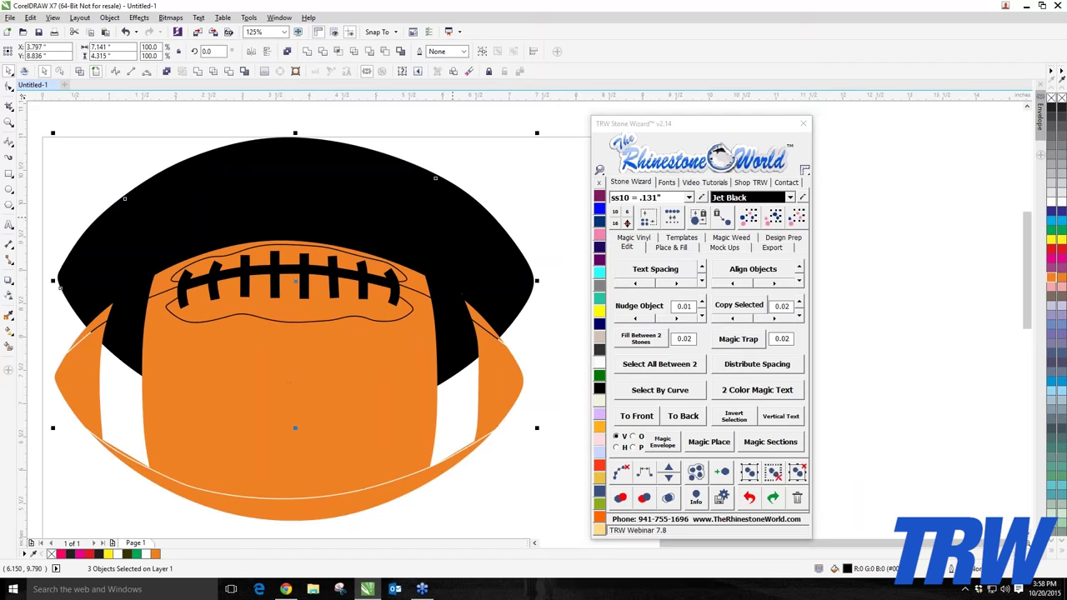
left_click_drag(455, 216, 463, 169)
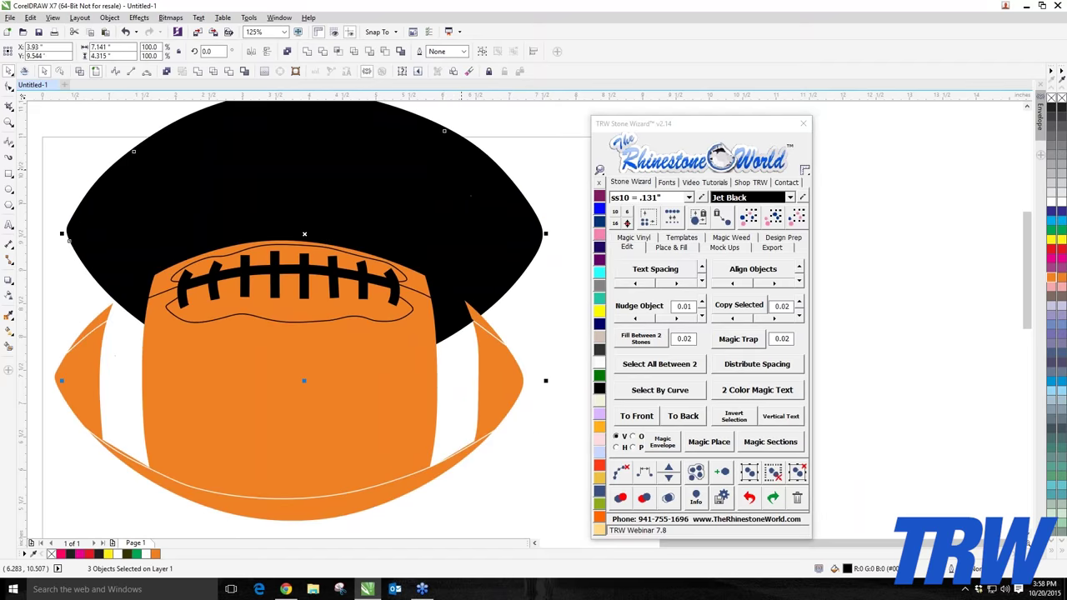
key("ctrl+z")
key("ctrl+z")
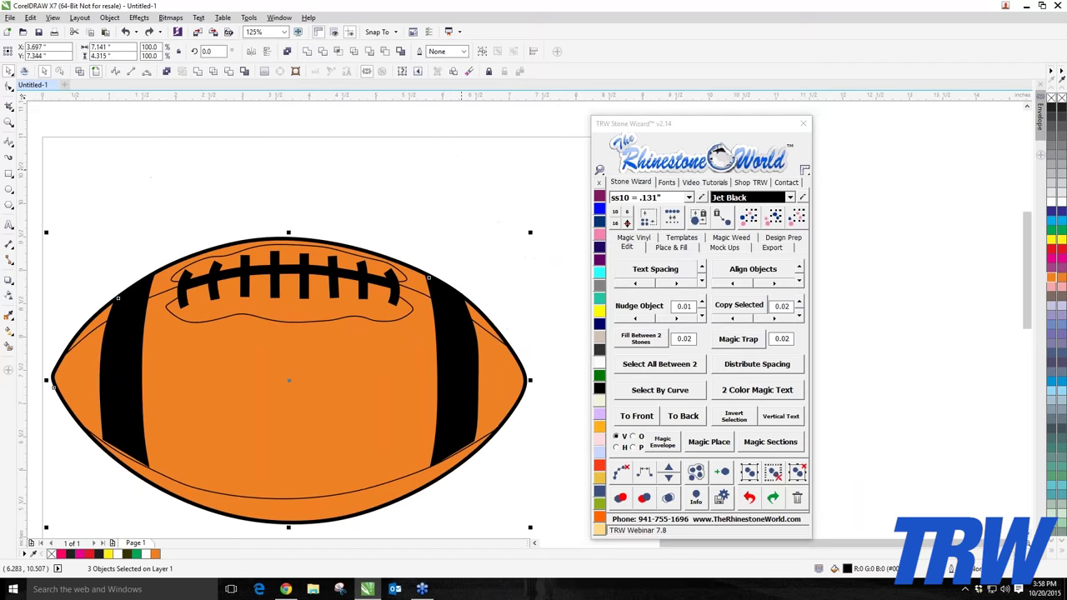
- Combine the black silhouette with both side stripes so the stripes become cut-outs
left_click(461, 170)
left_click(458, 298)
left_click(482, 313, "shift")
left_click(773, 217)
left_click(169, 72)
left_click(245, 150)
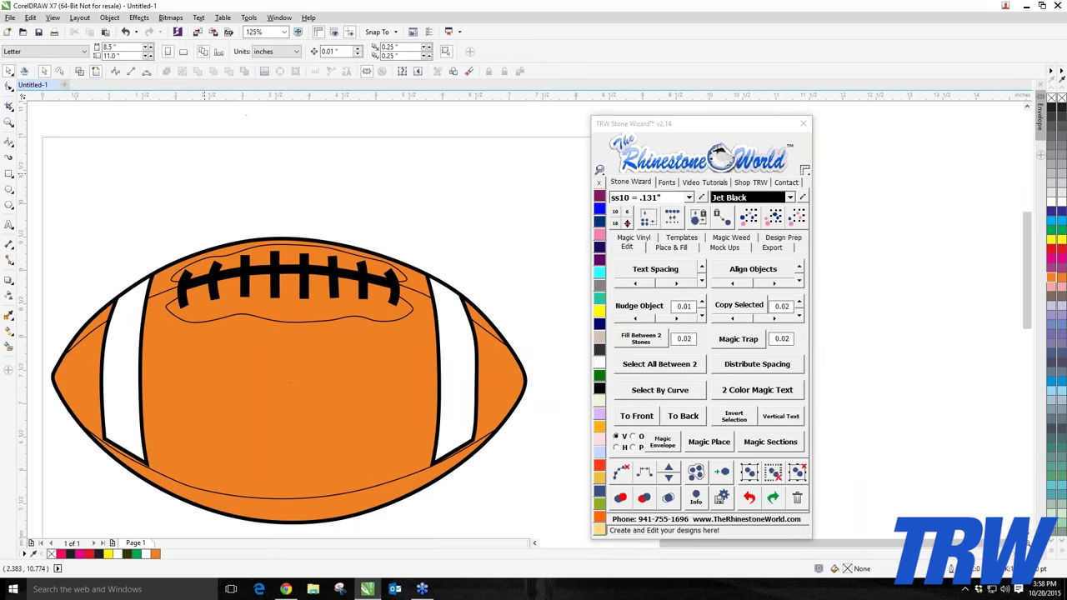
- Try moving the orange center panel and undo it, and shift the combined black outline to check its stripe cut-outs
left_click_drag(444, 325, 435, 242)
key("ctrl+z")
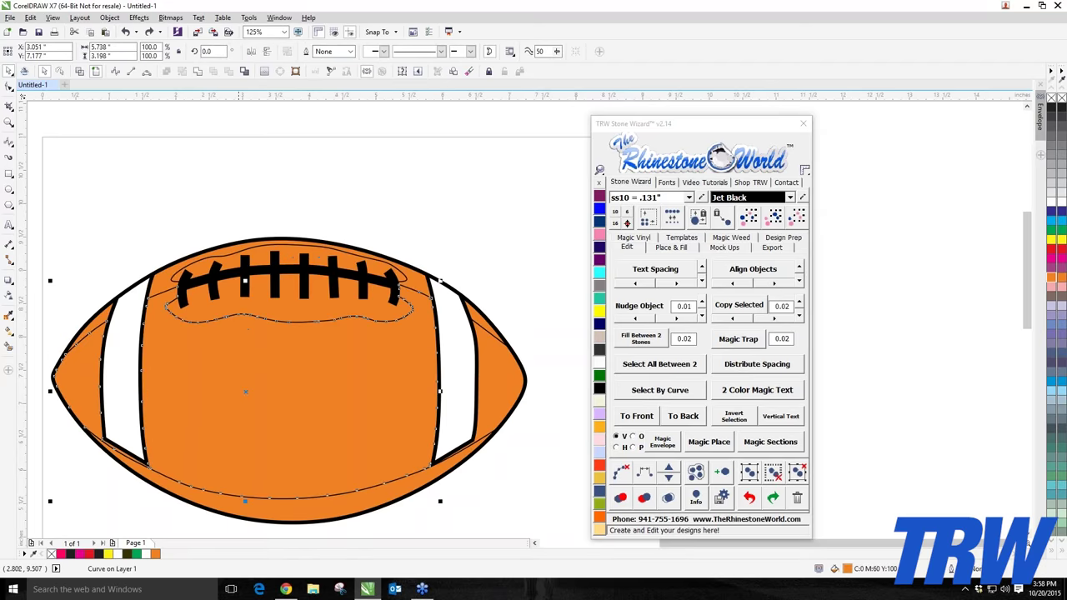
left_click(131, 322)
scroll(131, 322, "up", 1)
left_click_drag(195, 212, 178, 141)
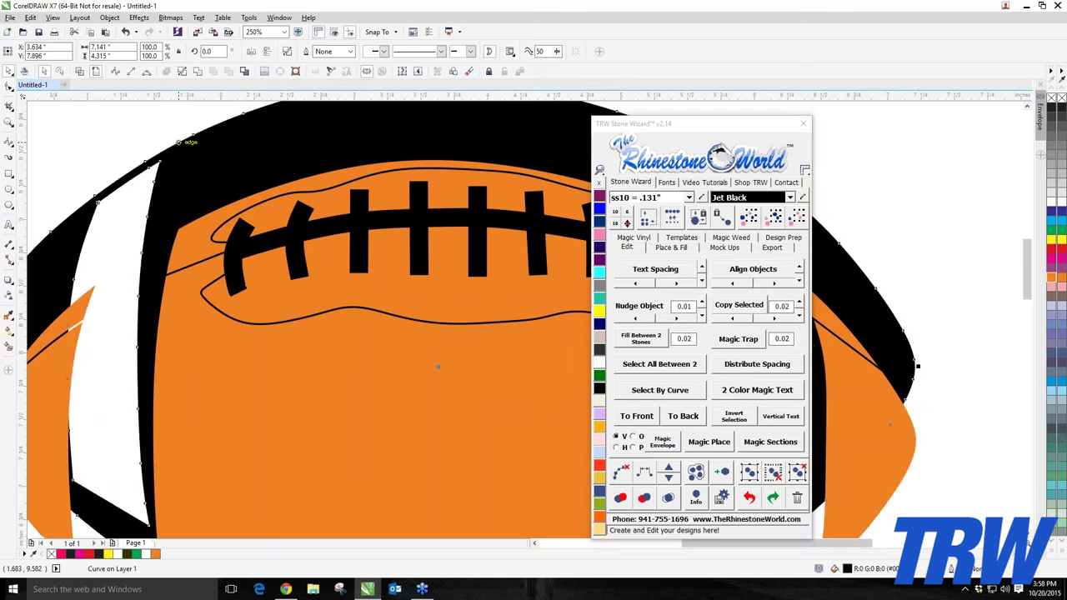
scroll(209, 142, "down", 2)
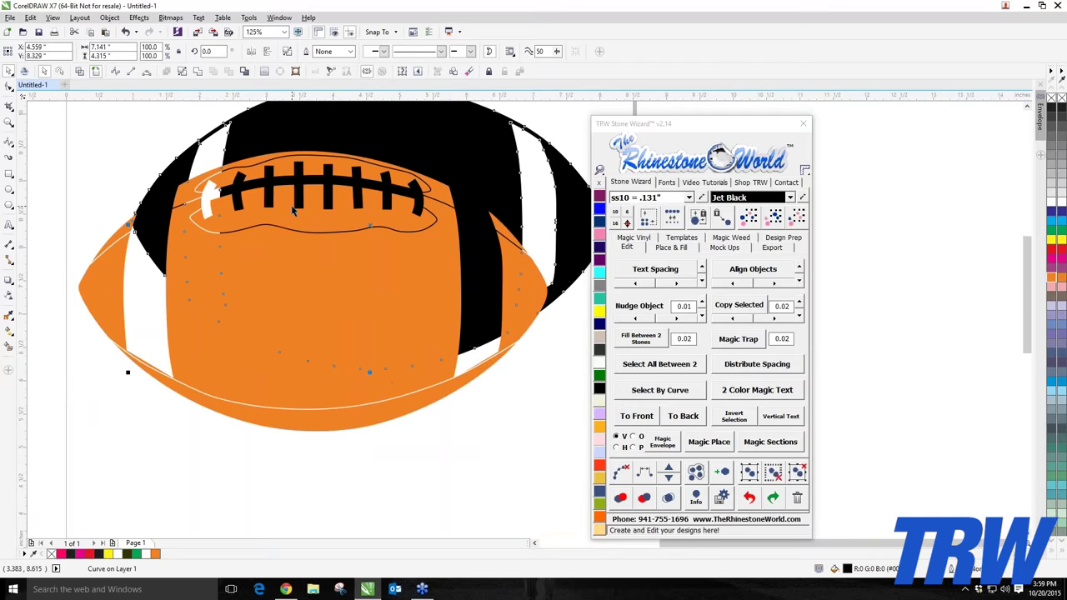
- Undo the outline move, the stripe combination and the Jet Black fill
key("ctrl+z")
key("ctrl+z")
key("ctrl+z")
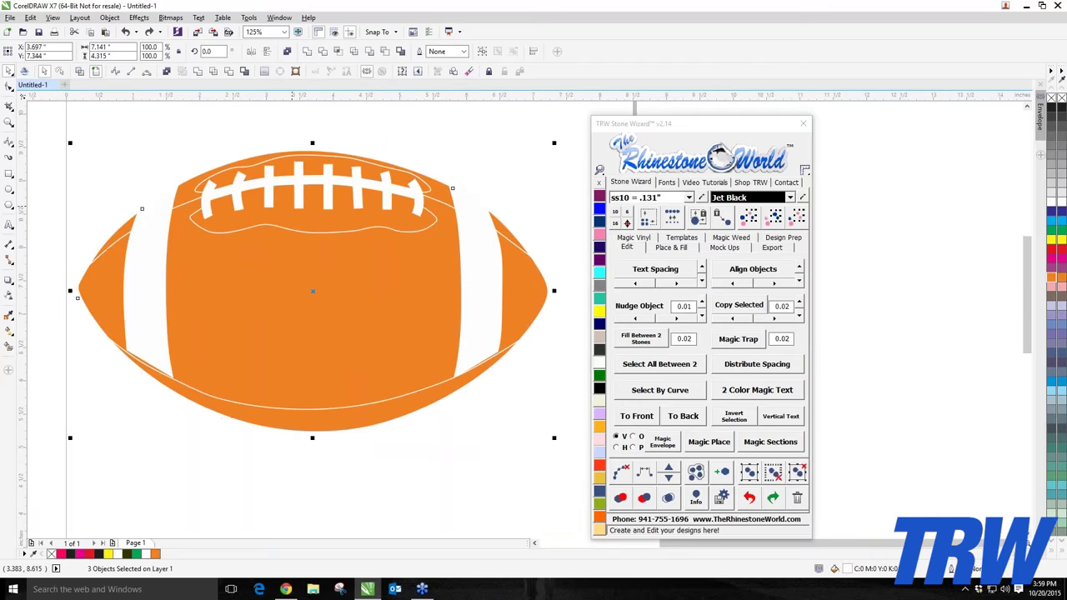
key("Escape")
scroll(208, 365, "down", 2)
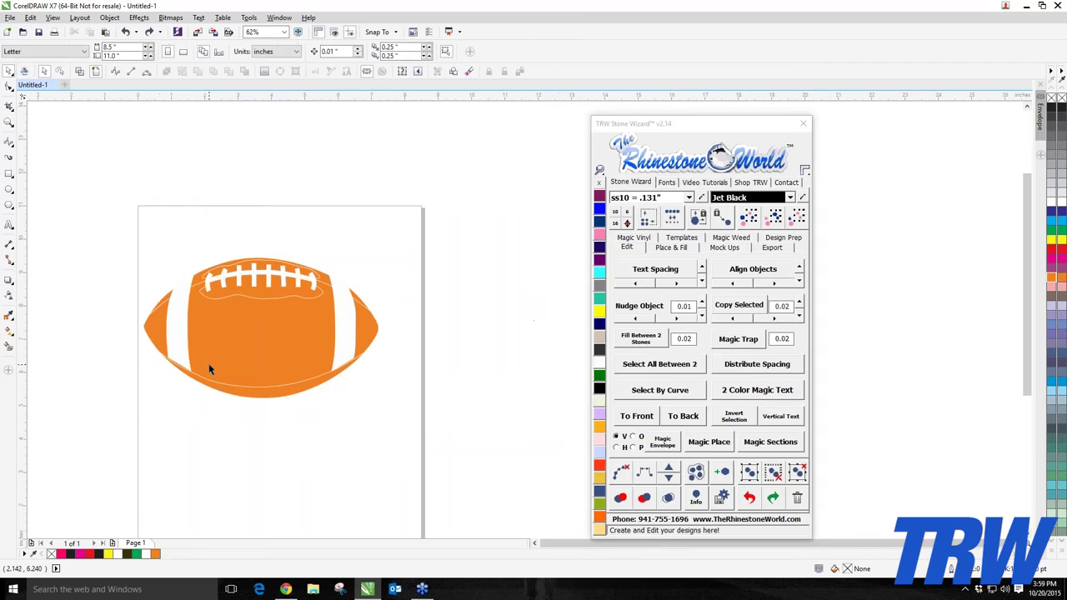
- Undo the football's move onto the page and the deletion of the pink football and photo
key("ctrl+z")
scroll(229, 314, "down", 2)
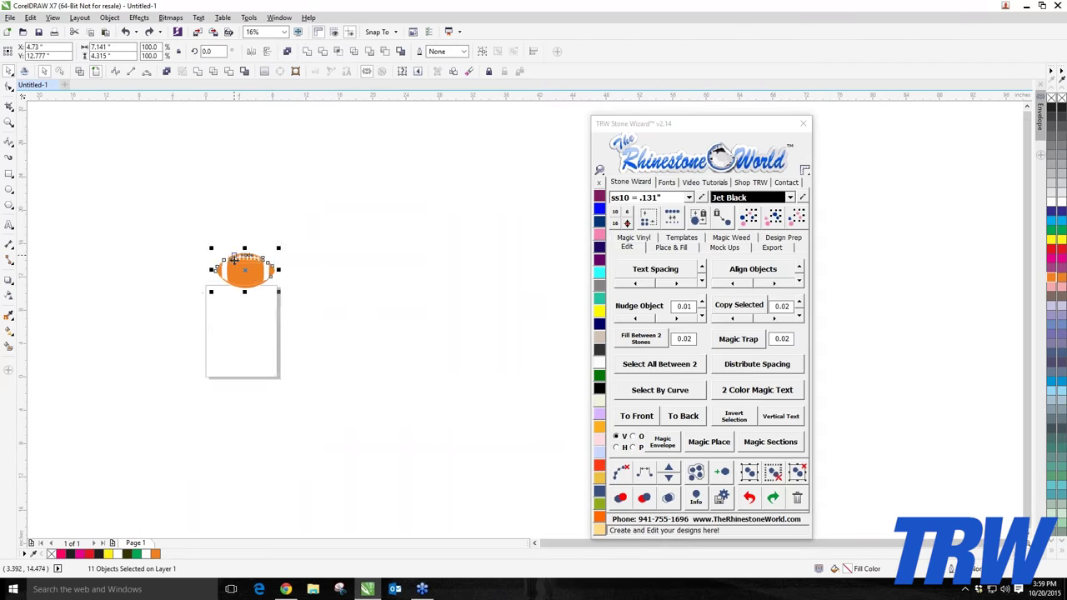
scroll(237, 271, "up", 1)
key("ctrl+z")
key("ctrl+v")
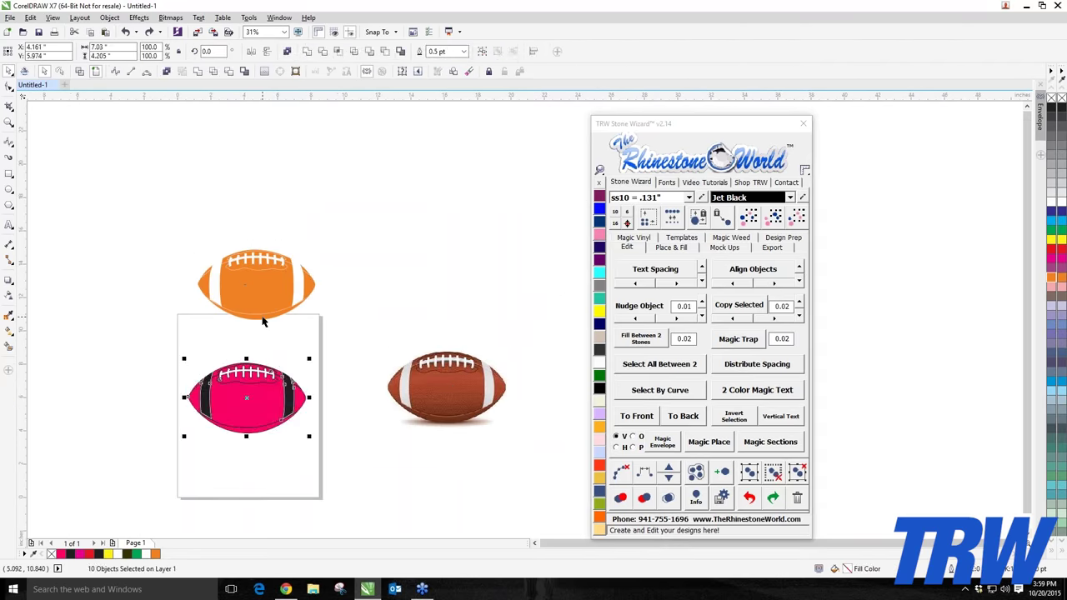
- Undo the orange and Amethyst fills on the broken-apart football pieces
key("ctrl+z")
key("ctrl+z")
key("ctrl+z")
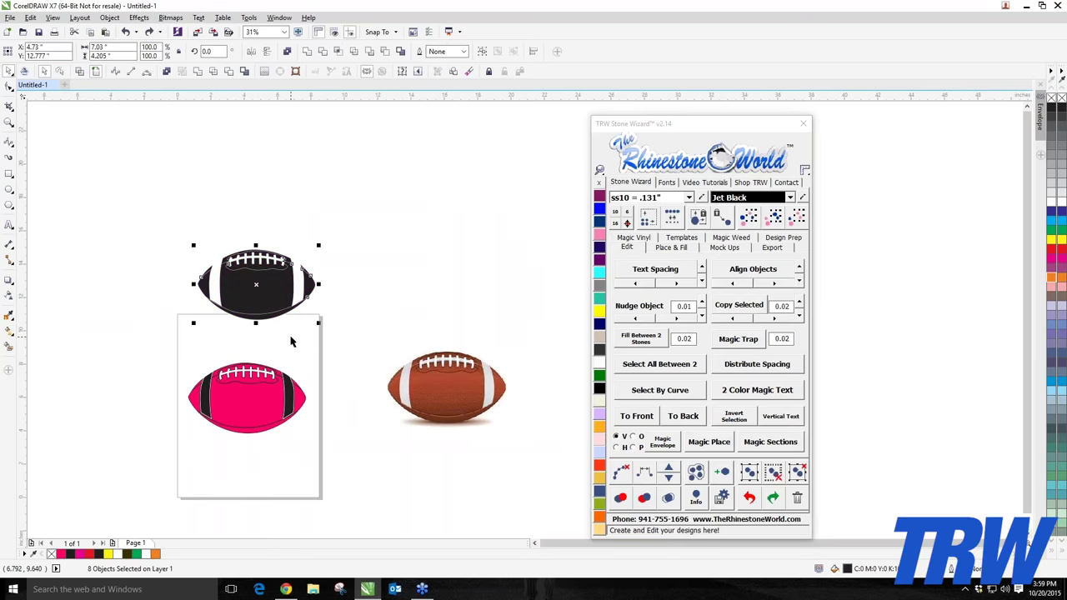
- Undo the white fills and the green silhouette's send-to-back, and try moving the silhouette aside before undoing that move
key("ctrl+v")
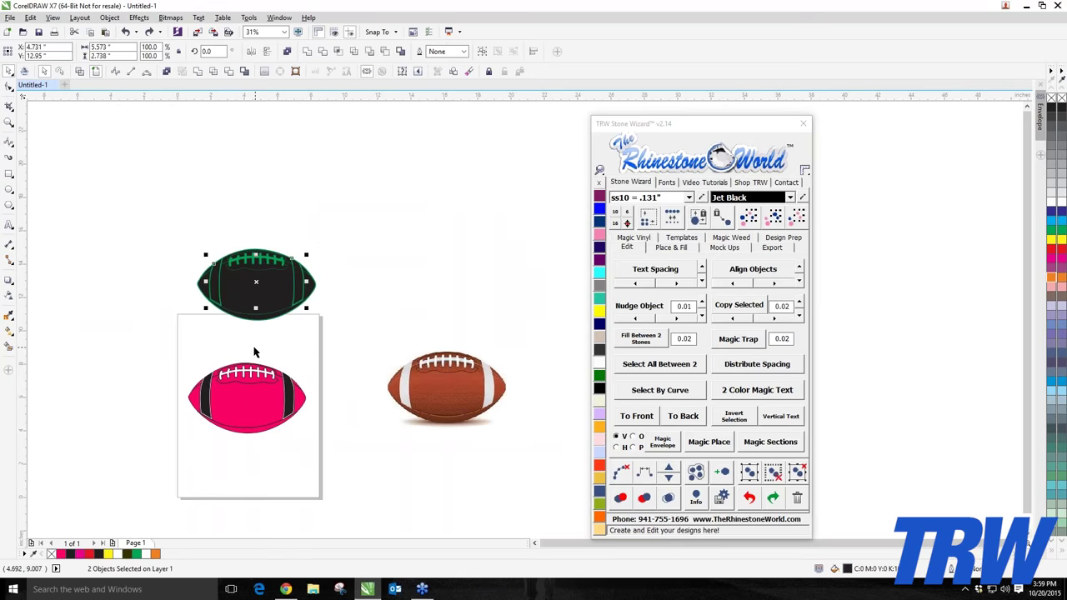
key("ctrl+v")
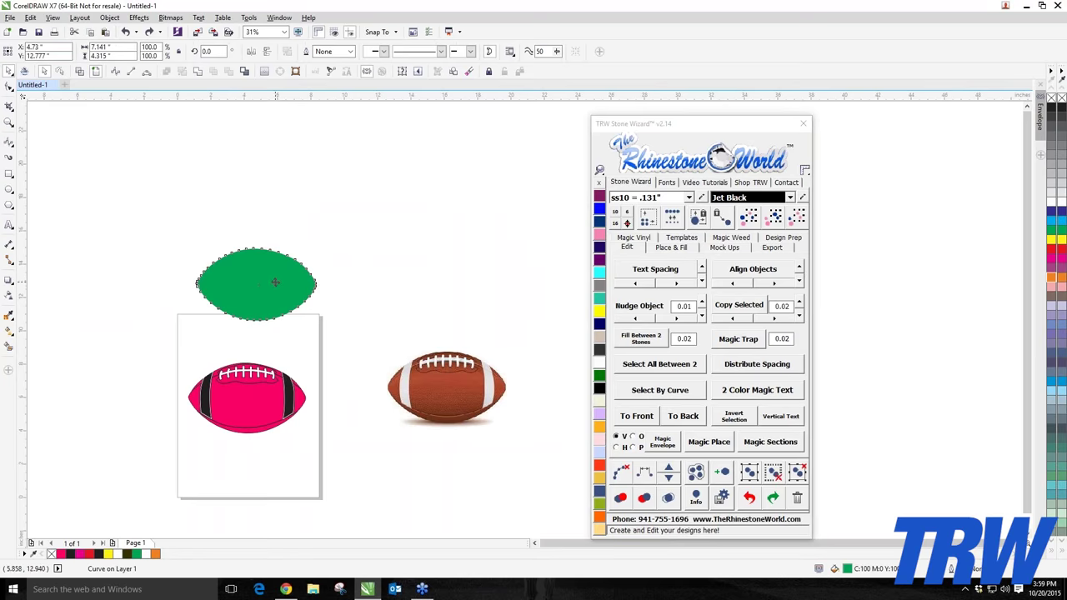
left_click_drag(275, 282, 379, 270)
key("ctrl+z")
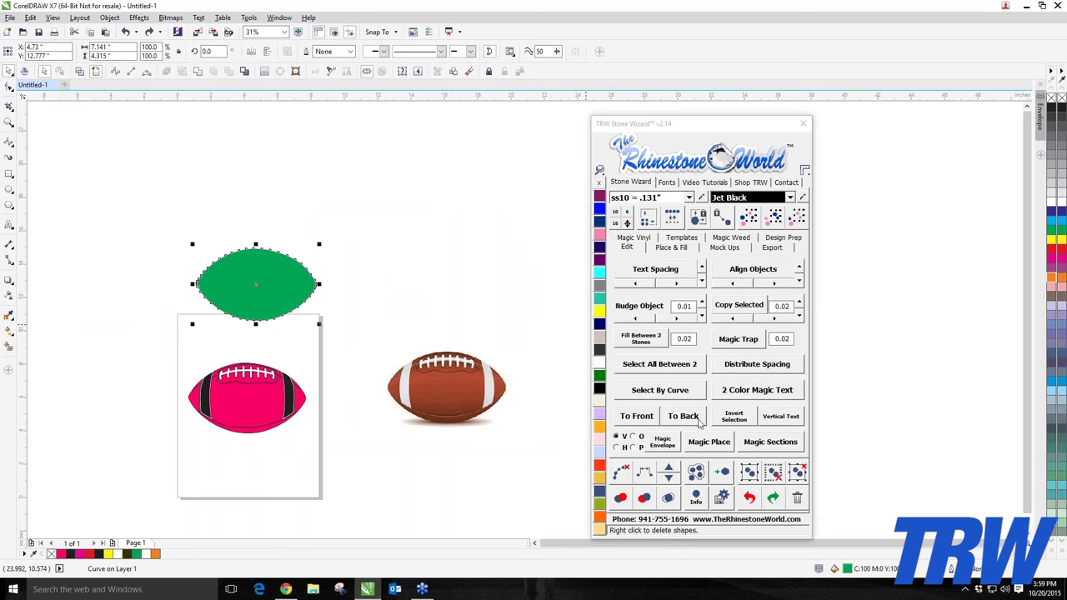
- Send the green silhouette behind the football pieces and select all the black pieces by their shared color
left_click(695, 415)
left_click(219, 248)
scroll(191, 240, "up", 1)
left_click_drag(155, 241, 510, 437)
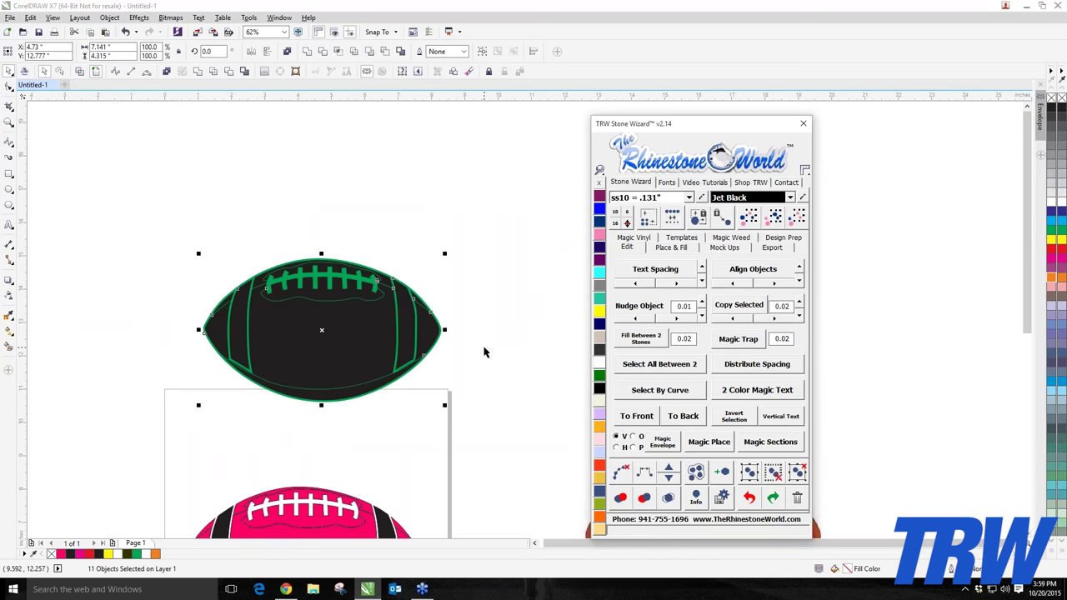
left_click(431, 321)
left_click(491, 317)
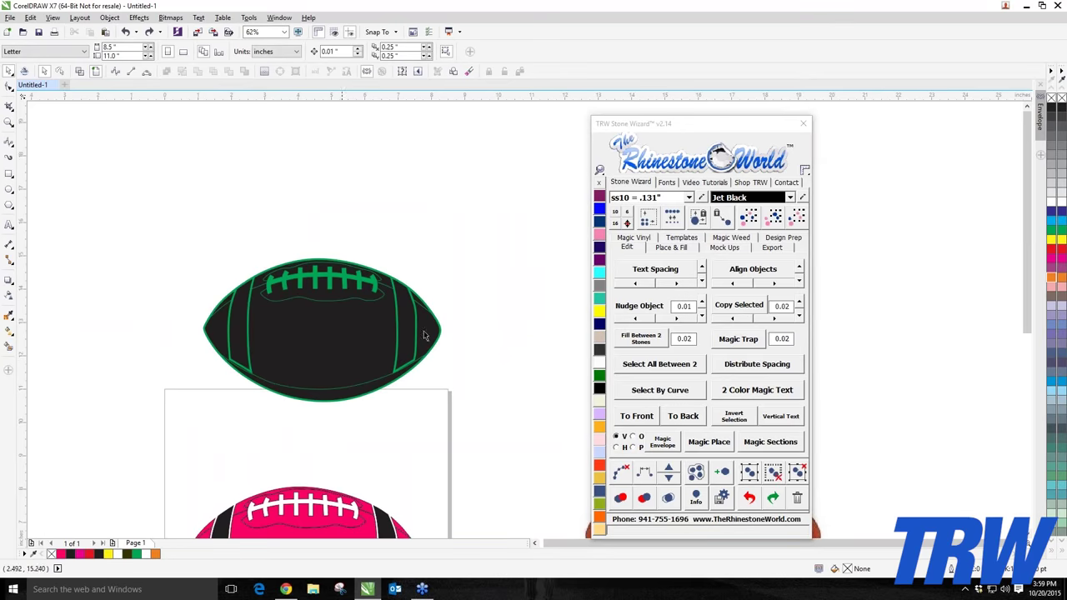
left_click(353, 328)
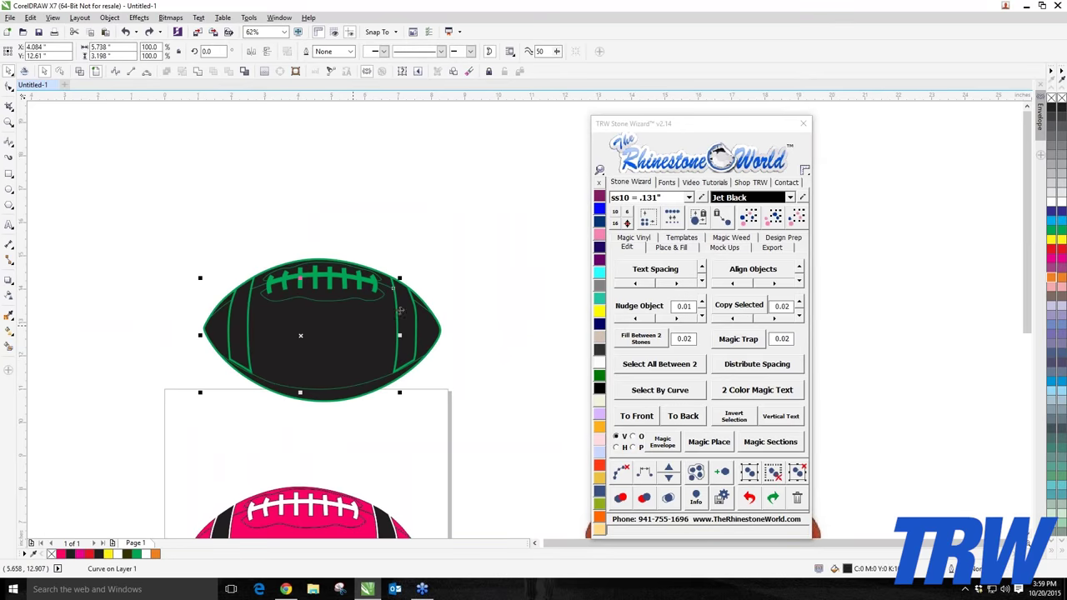
left_click(774, 217)
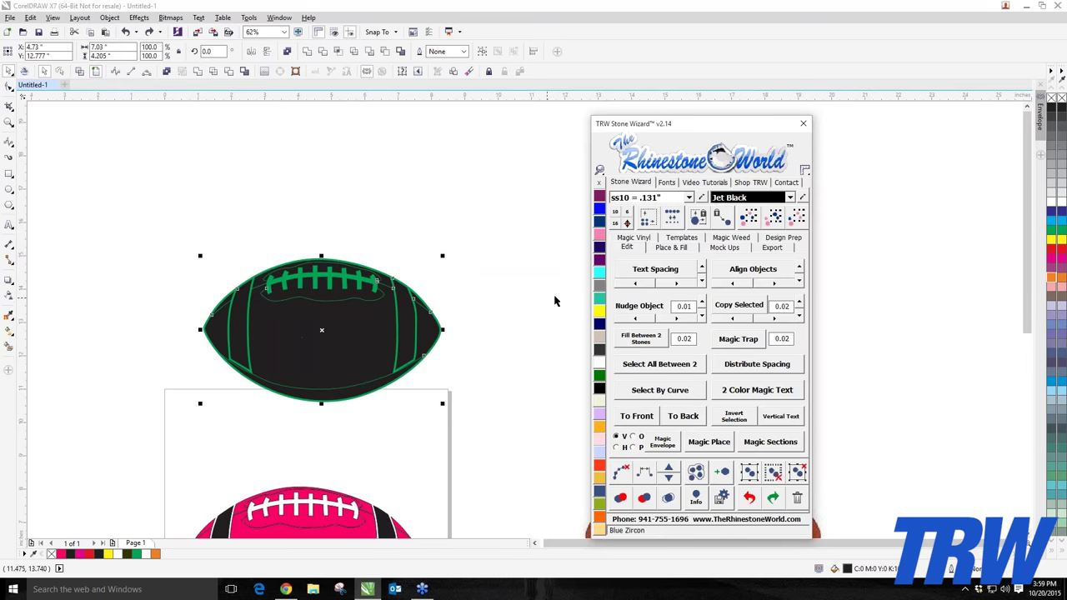
- Try Bronze, Orange, Copper, Burgundy and Royal Blue Magic Glitter vinyl fills on the black football pieces
left_click(641, 240)
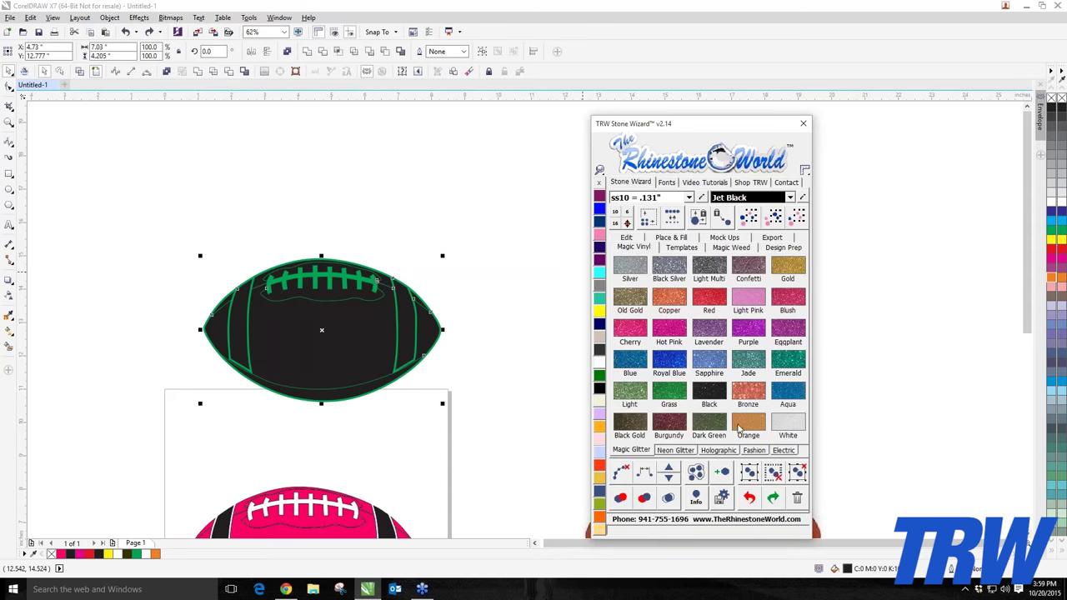
left_click(742, 392)
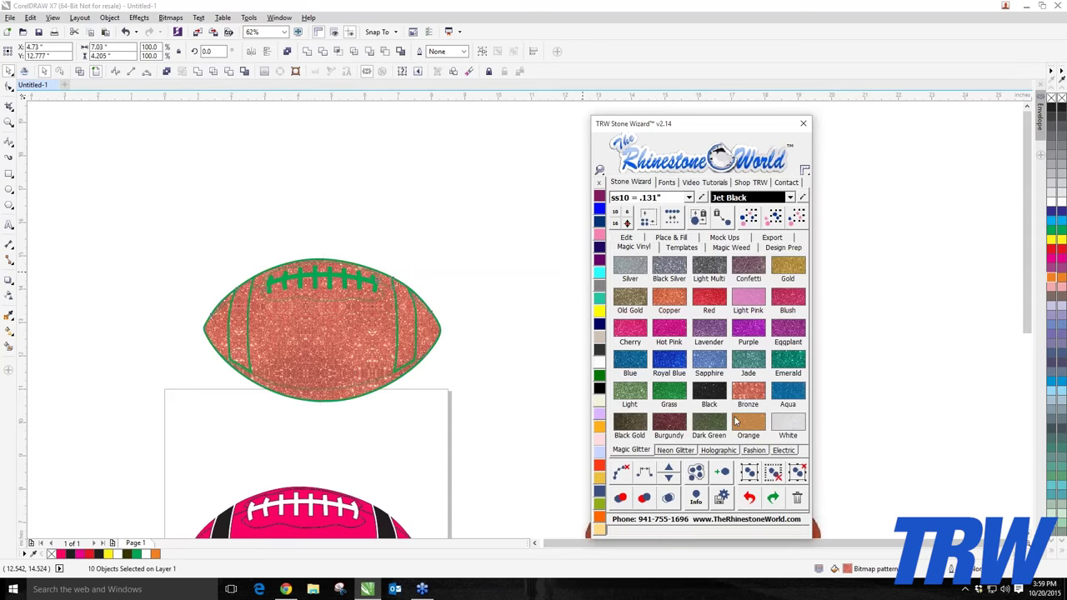
left_click(735, 422)
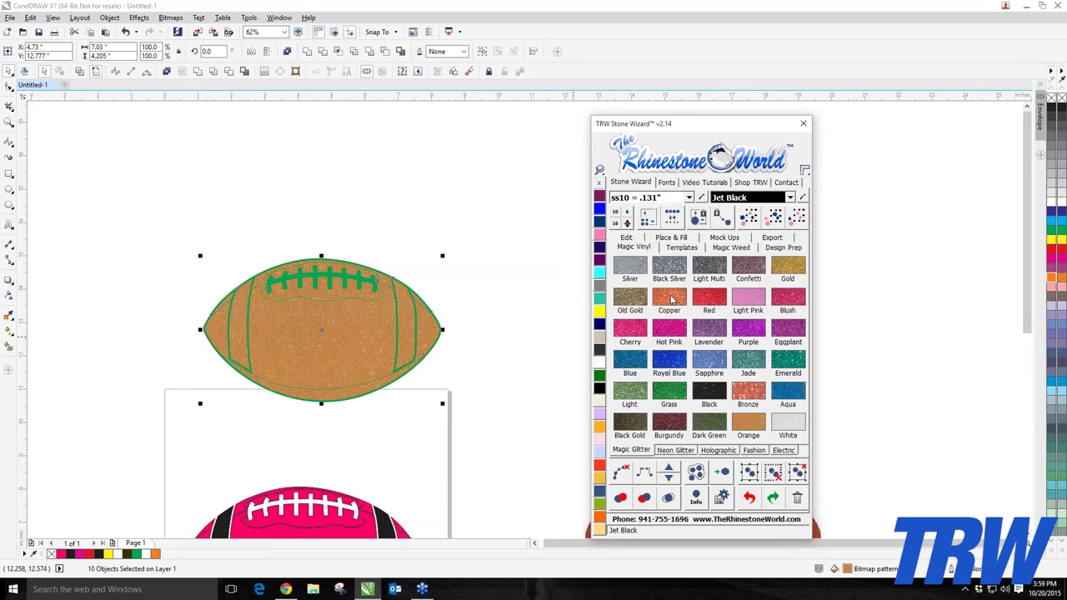
left_click(672, 300)
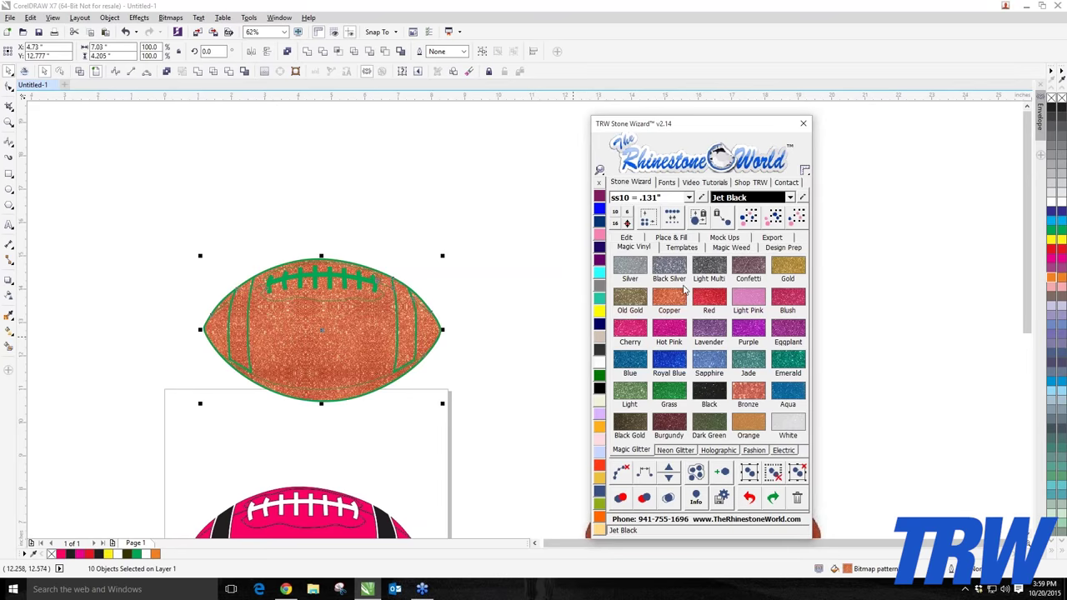
left_click(750, 427)
left_click(671, 425)
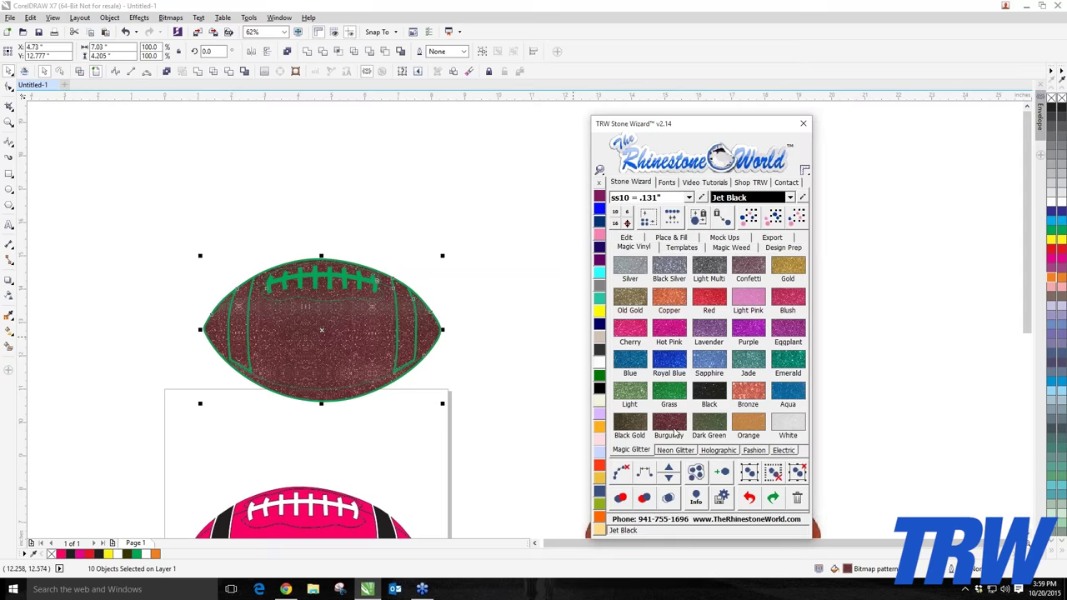
left_click(667, 354)
left_click(431, 357)
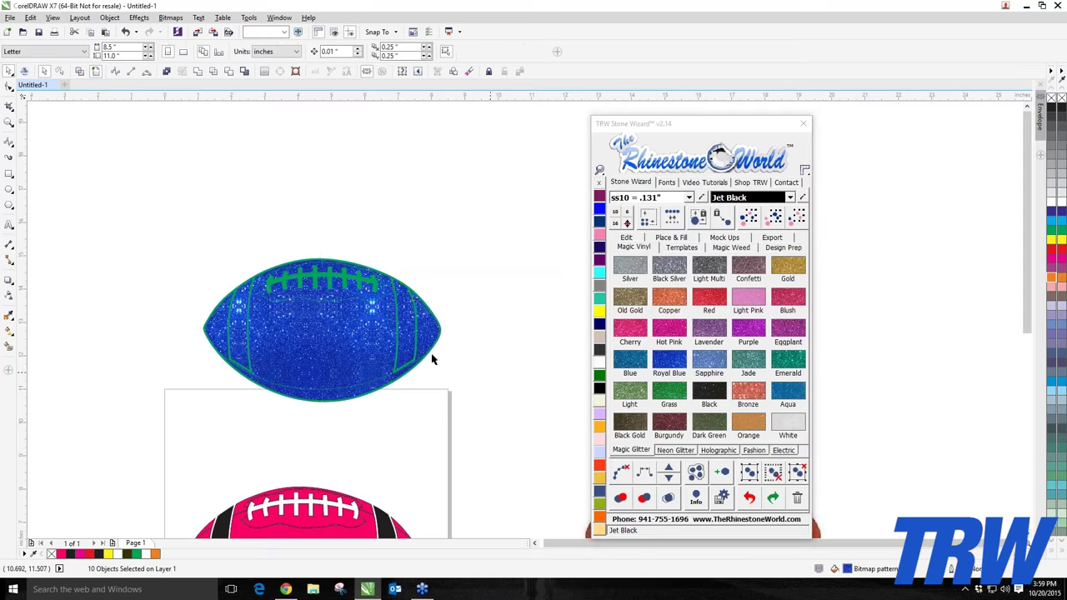
- Fill the green silhouette behind the blue football with White Magic Glitter vinyl
scroll(345, 249, "up", 1)
left_click(378, 315)
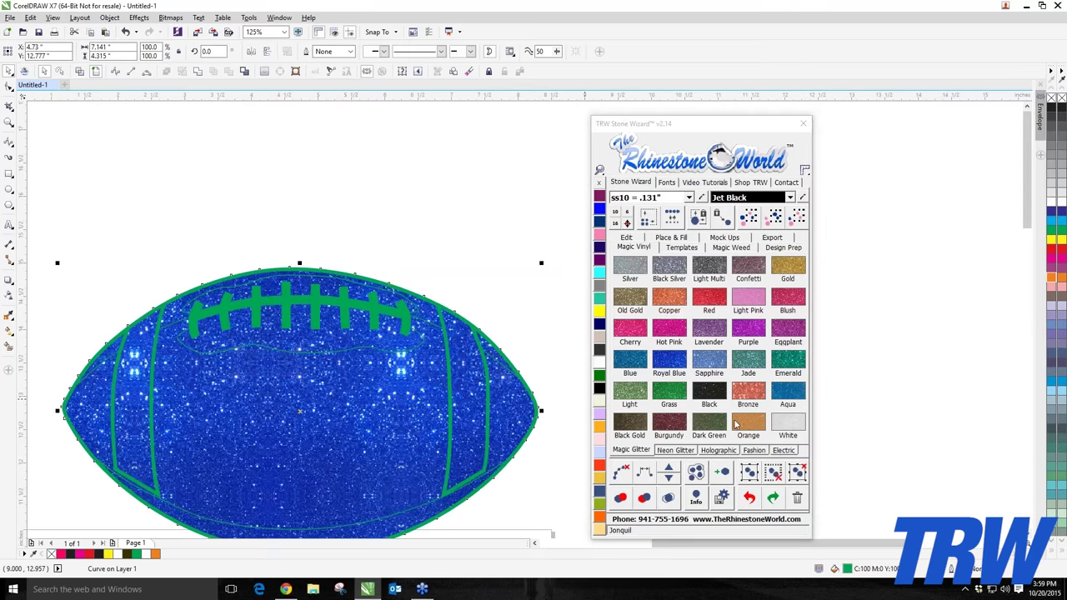
left_click(511, 282)
scroll(511, 282, "down", 2)
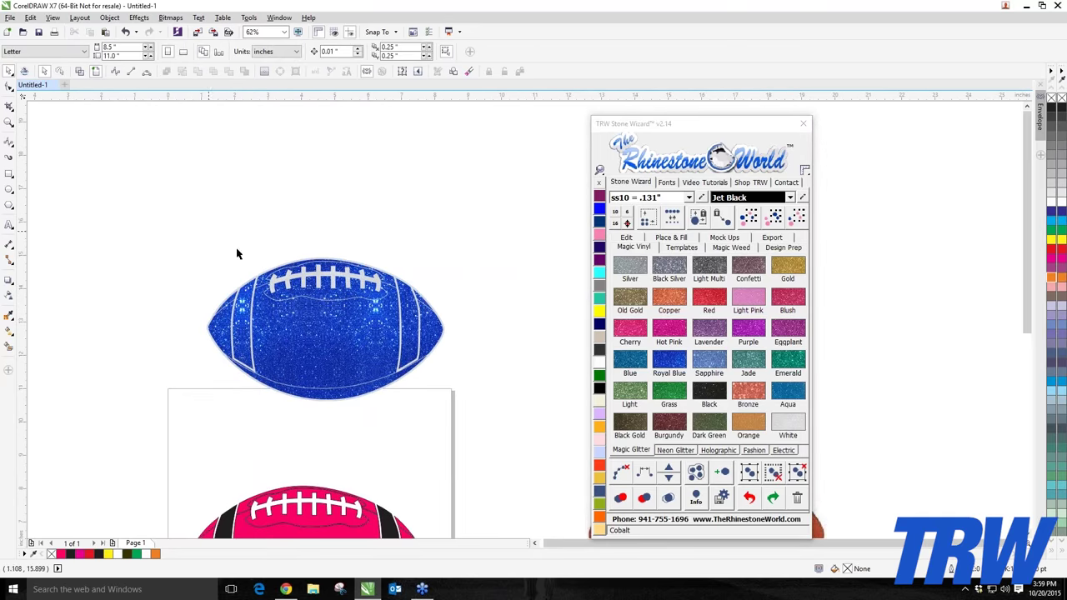
left_click(355, 334)
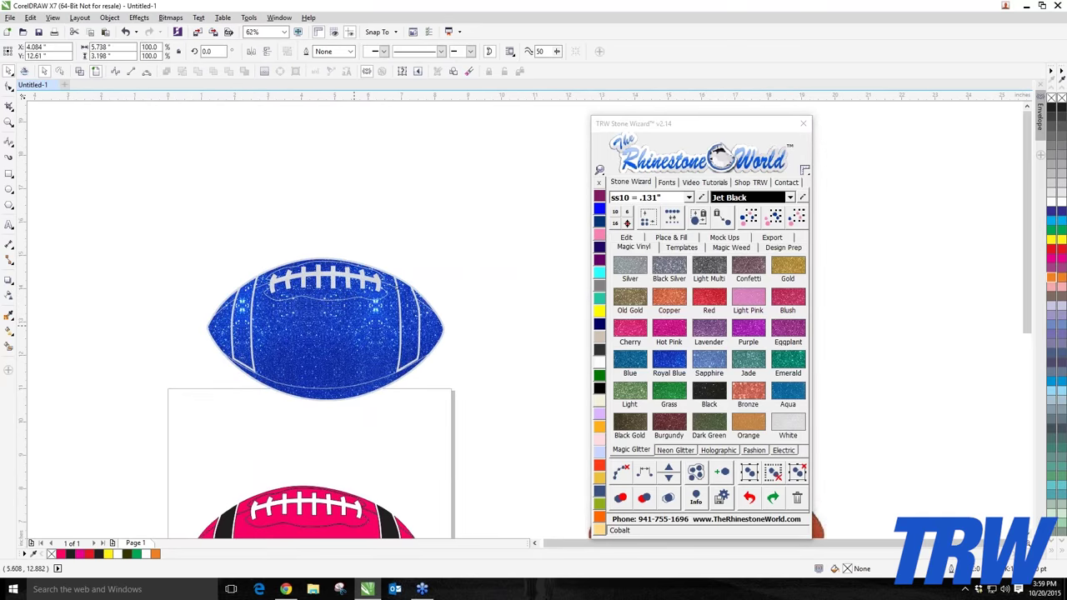
- Undo the White silhouette fill and all the trial glitter fills on the football pieces
left_click(748, 498)
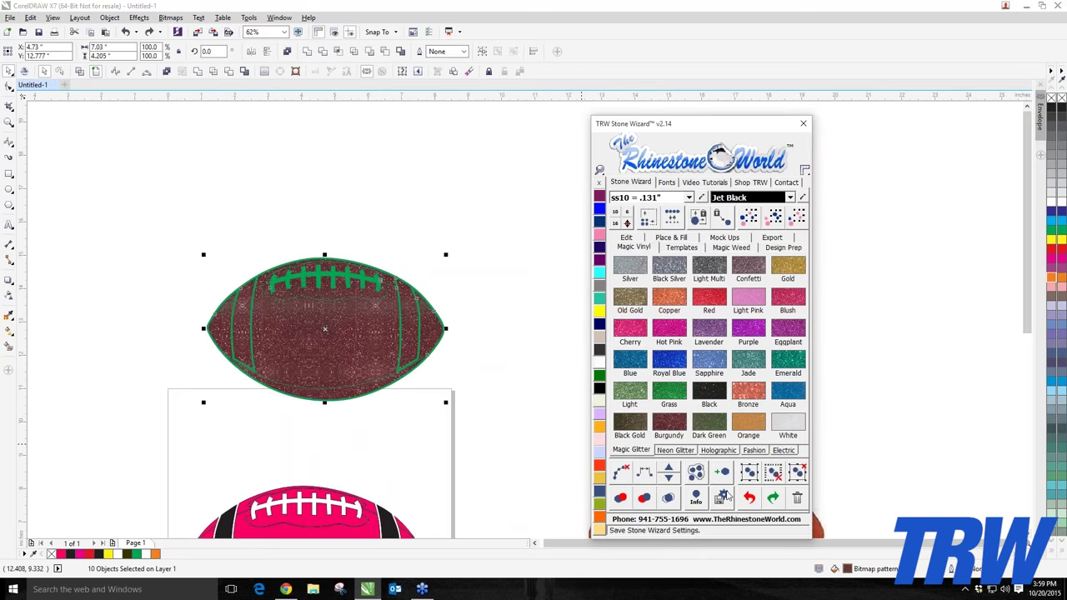
left_click(748, 498)
left_click(748, 498)
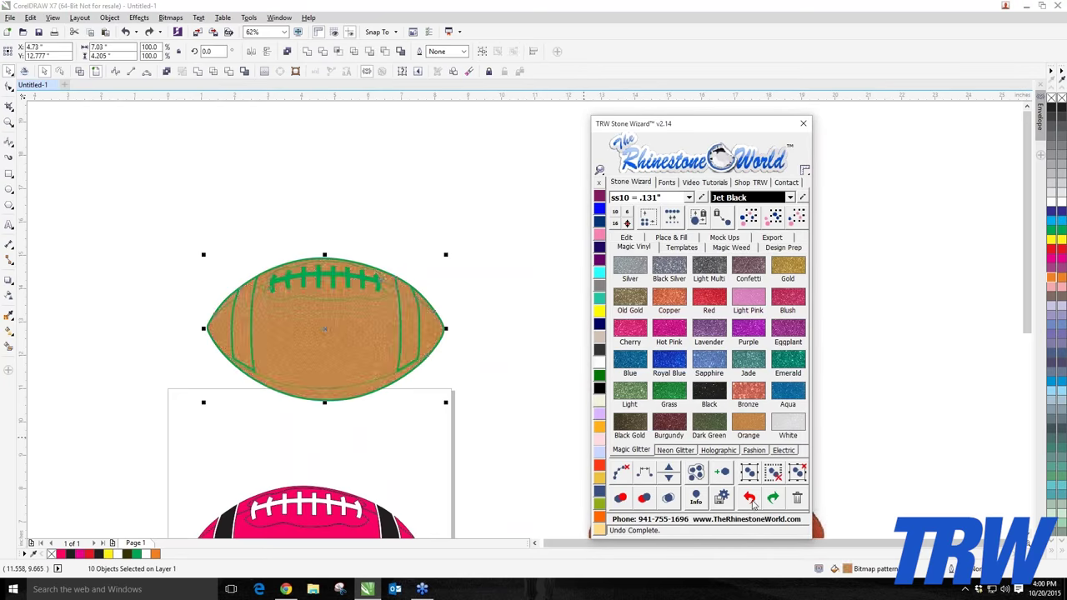
left_click(749, 497)
left_click(748, 497)
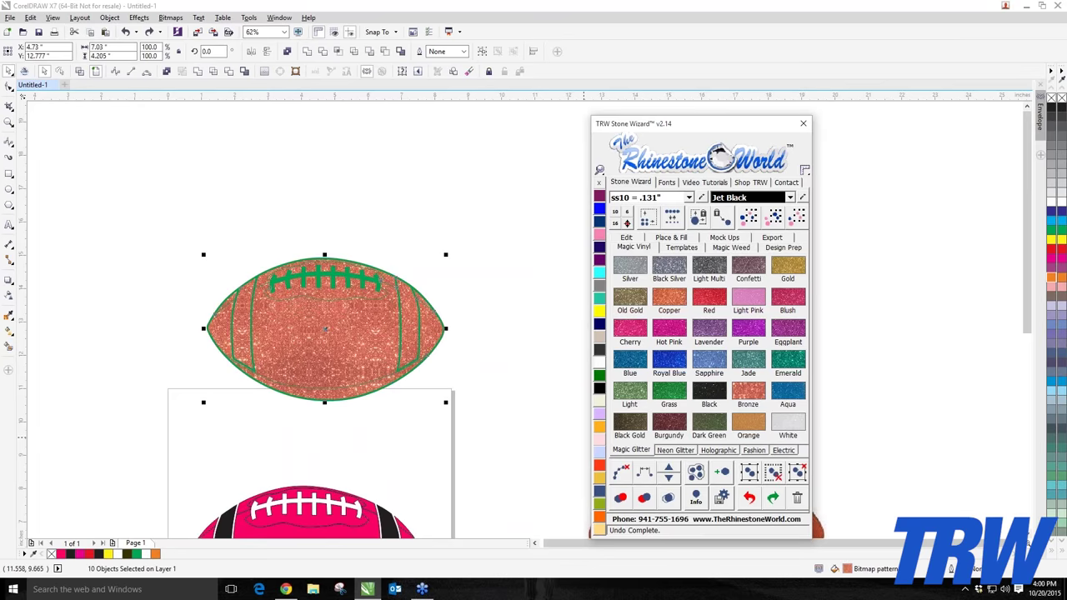
left_click(748, 497)
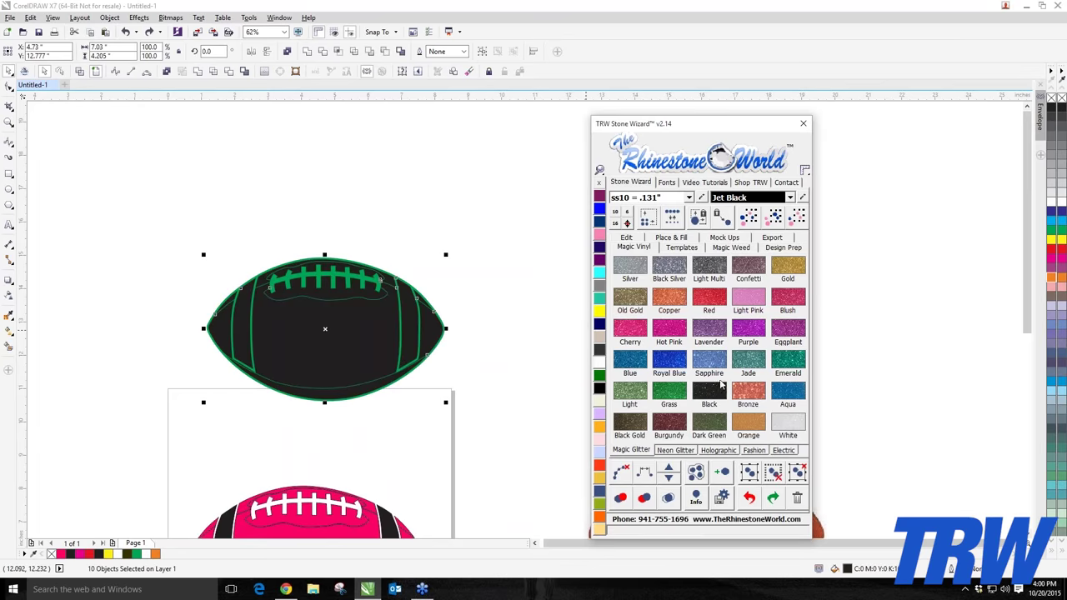
- Fill the selected black football pieces with the Leather fashion vinyl pattern
left_click(754, 451)
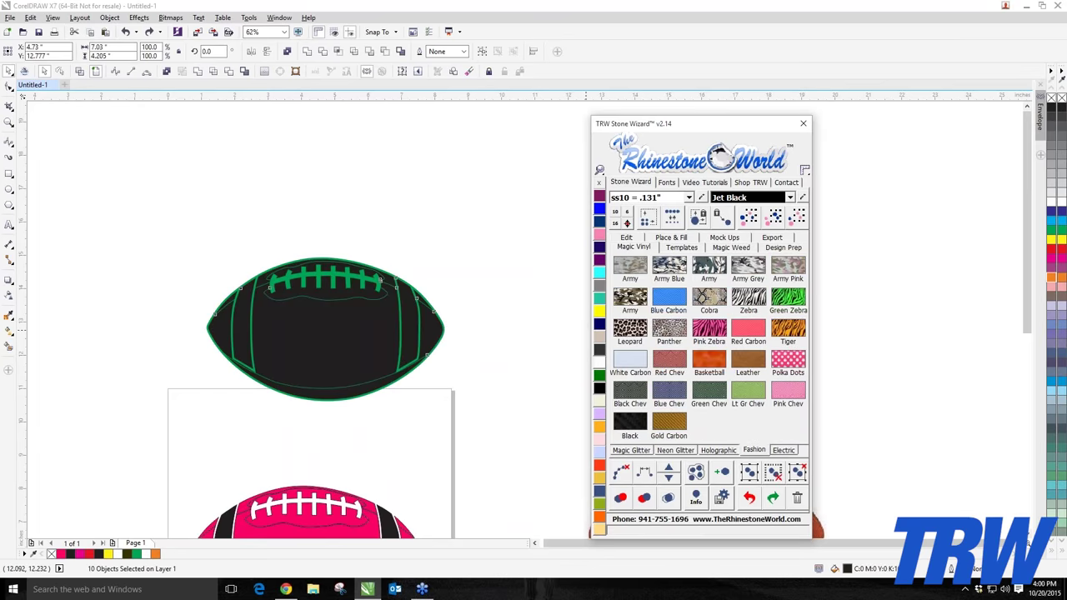
left_click(747, 360)
left_click(495, 375)
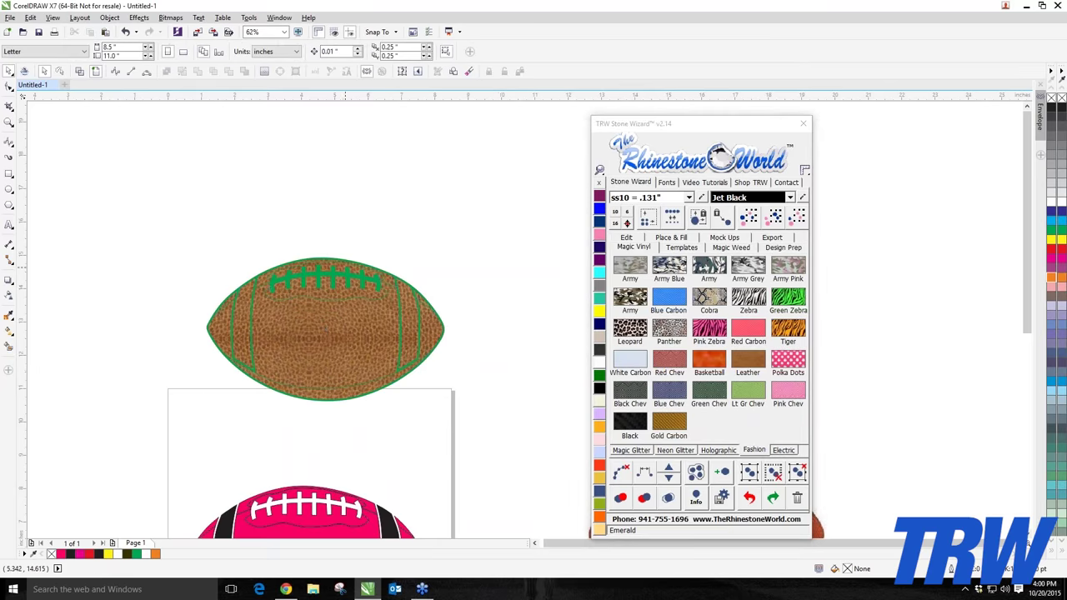
- Fill the green silhouette behind the leather pieces with White Magic Glitter vinyl
scroll(345, 267, "up", 2)
left_click(361, 288)
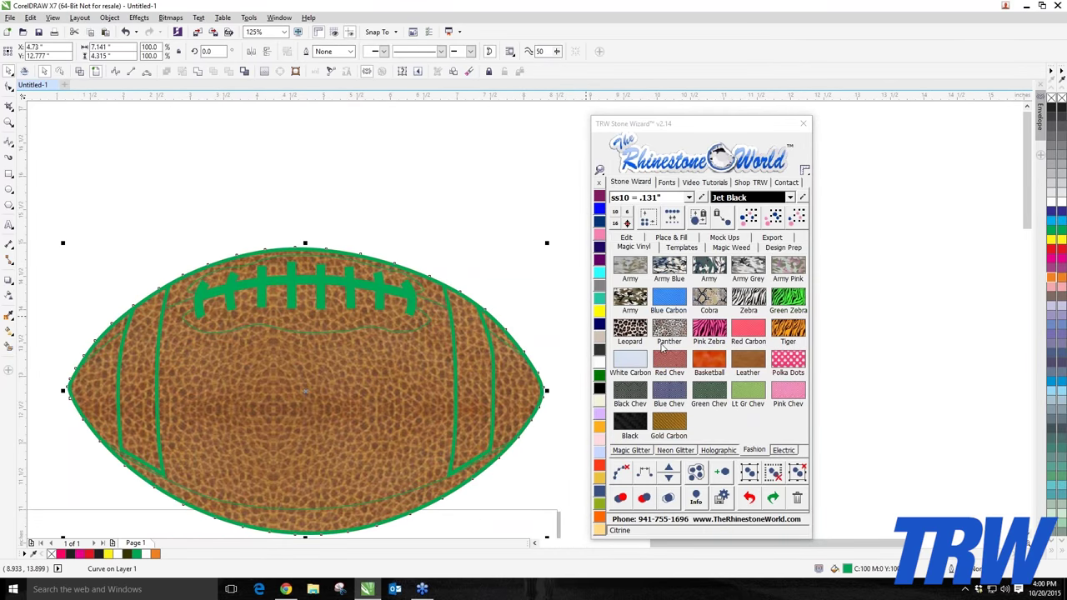
left_click(632, 450)
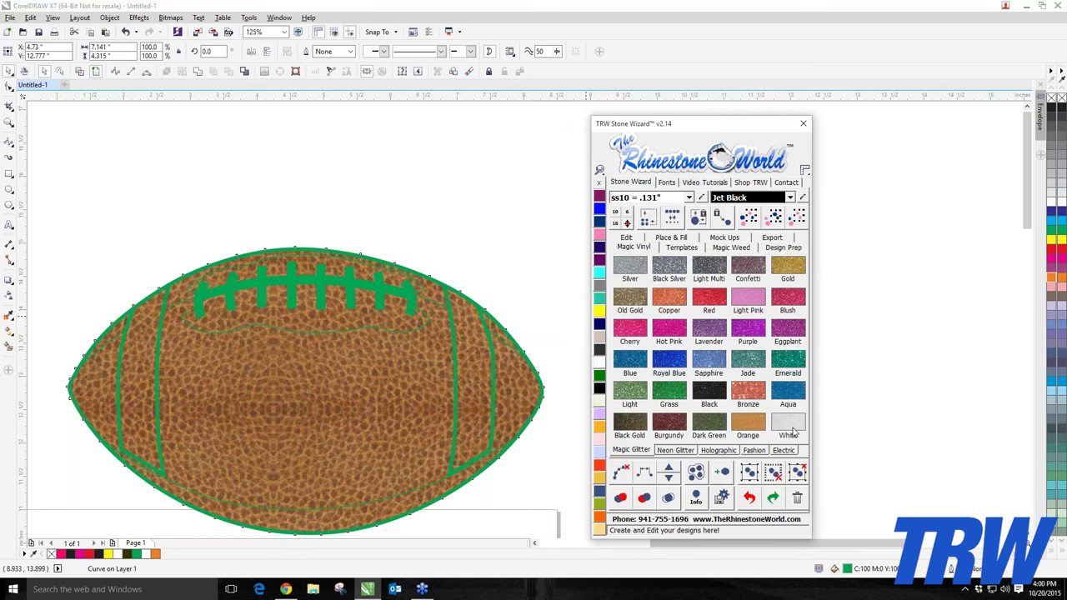
left_click(794, 433)
left_click(481, 255)
scroll(481, 255, "down", 2)
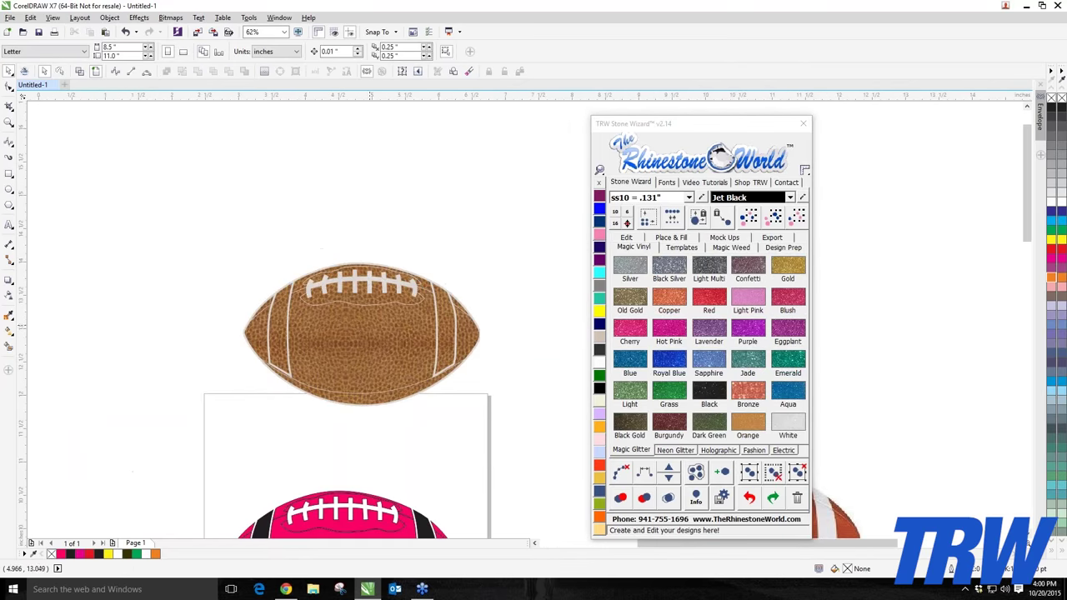
- Delete the leather pieces covering the football's two stripes so the white silhouette forms the stripes
scroll(185, 324, "up", 2)
left_click_drag(191, 326, 191, 292)
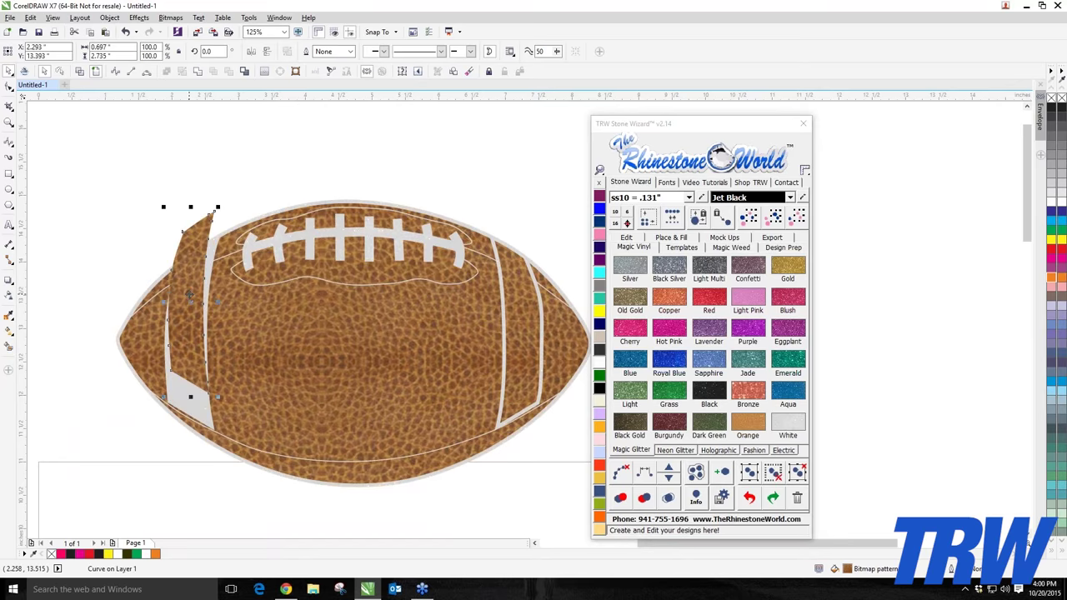
key("Delete")
left_click(533, 329)
key("Delete")
scroll(436, 315, "down", 2)
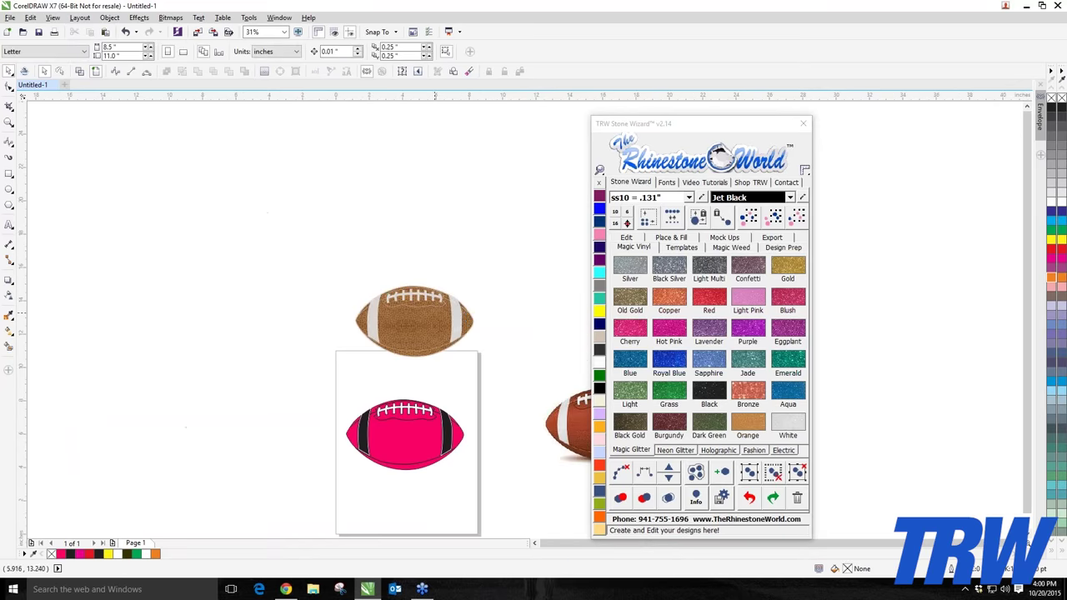
- Try moving the white silhouette out from behind the leather pieces, and undo the move
scroll(464, 314, "up", 1)
scroll(389, 311, "up", 4)
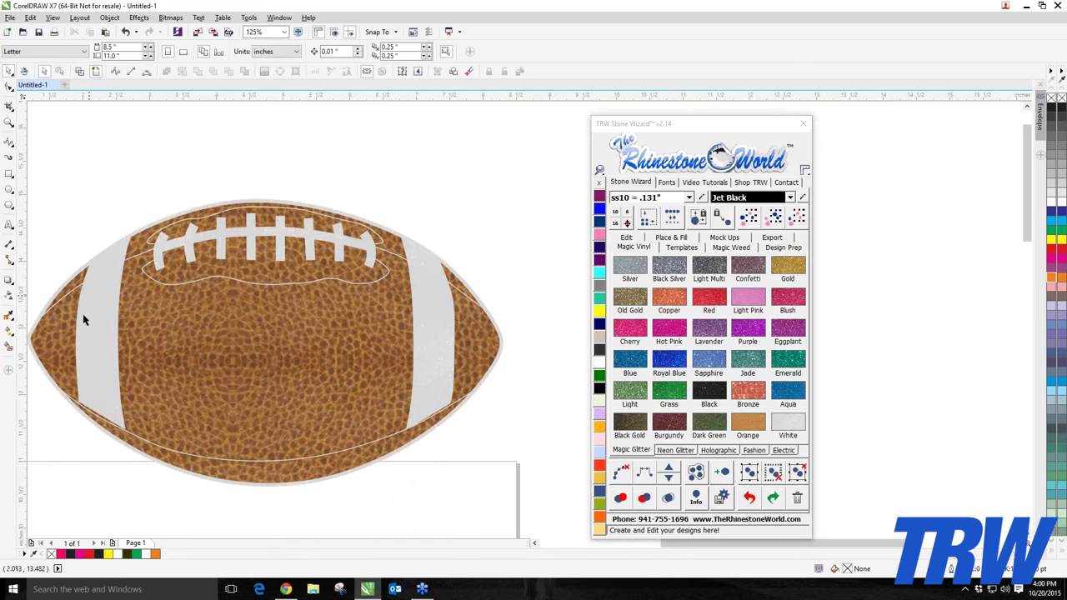
scroll(87, 329, "down", 2)
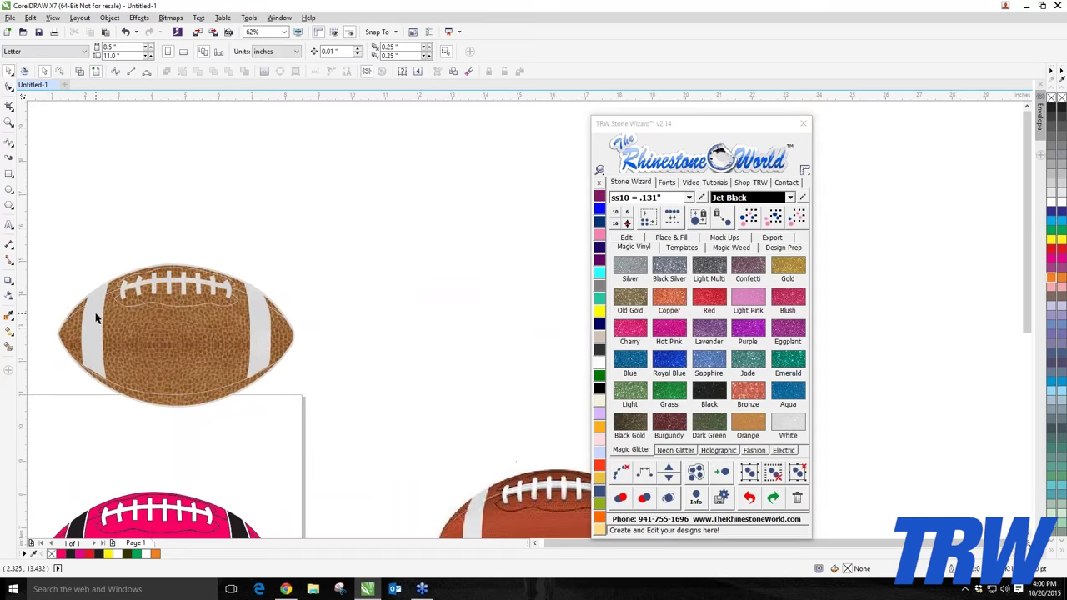
left_click_drag(96, 318, 114, 264)
key("ctrl+z")
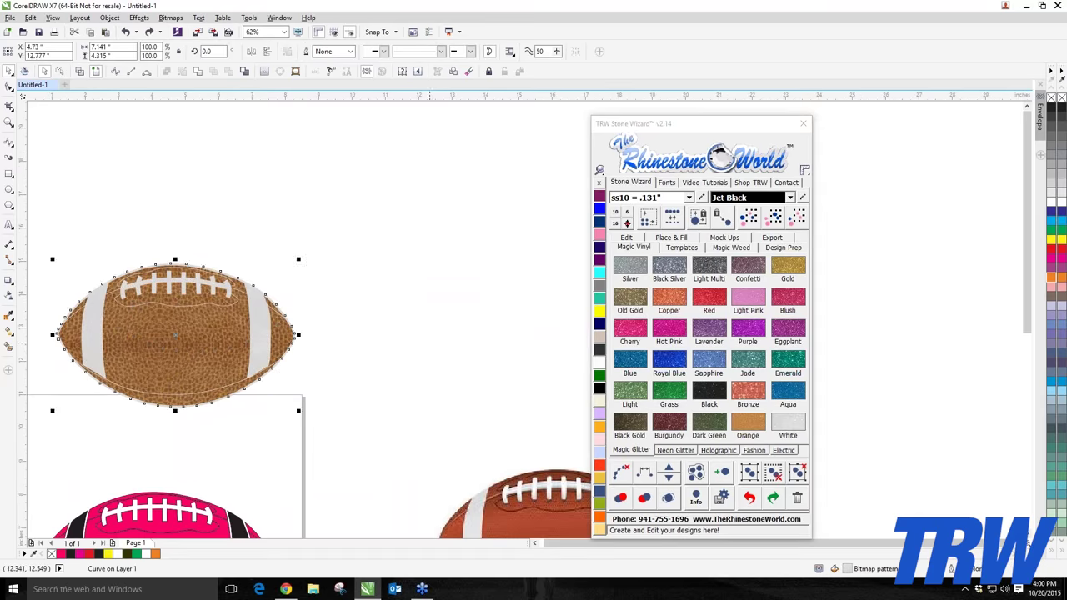
key("Escape")
scroll(303, 356, "up", 2)
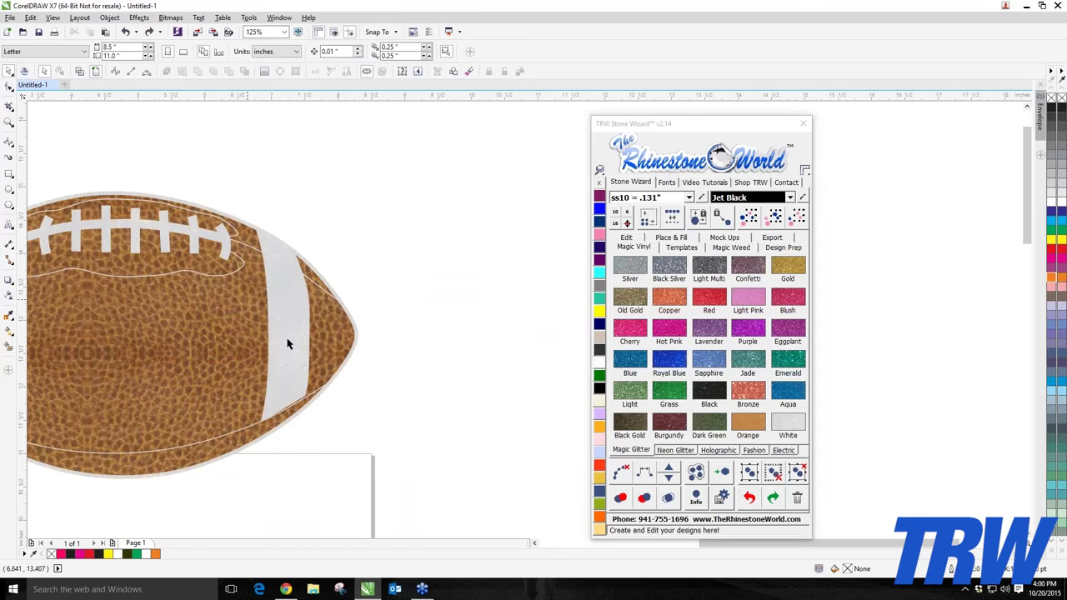
scroll(250, 303, "down", 2)
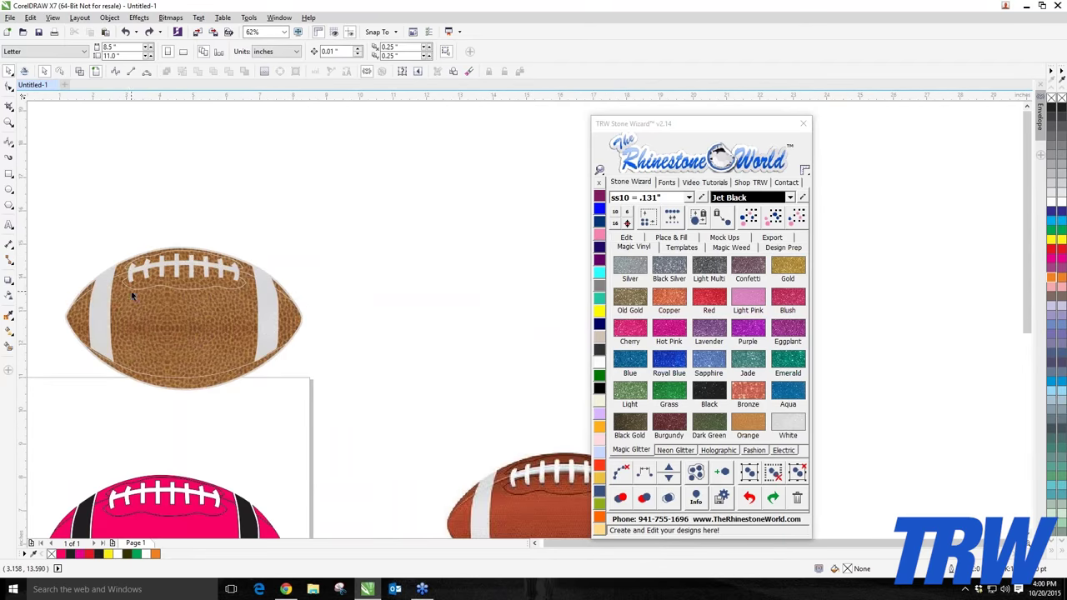
- Delete the pink football on the page and the football photo beside it
scroll(193, 384, "down", 2)
left_click_drag(156, 371, 305, 457)
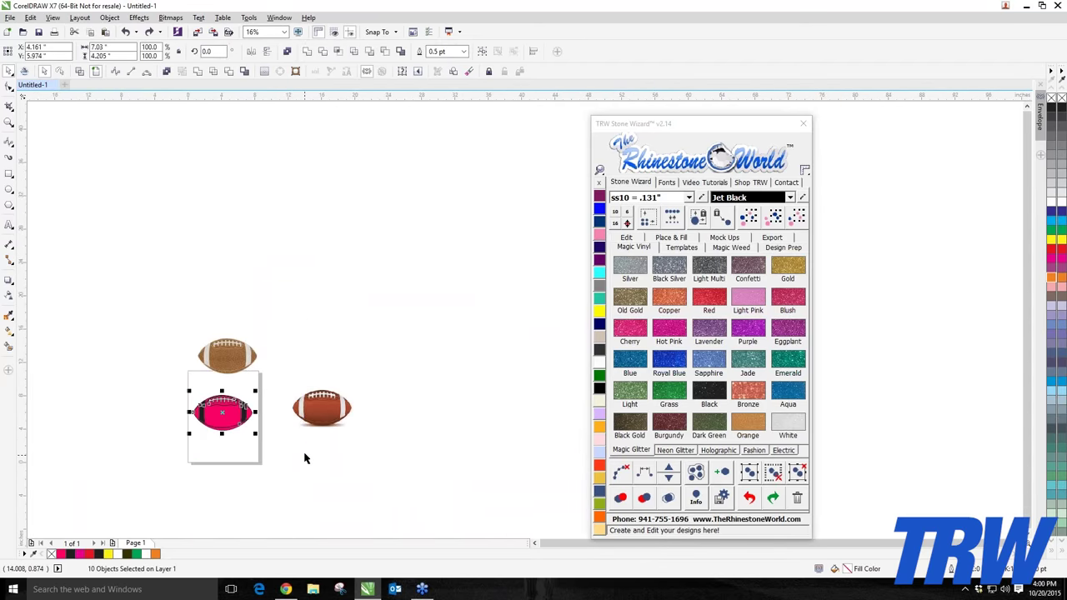
key("Delete")
left_click_drag(277, 361, 394, 465)
key("Delete")
- Move the whole leather football, including its white silhouette, down onto the page
left_click_drag(158, 313, 304, 421)
left_click_drag(198, 357, 192, 414)
left_click(203, 439)
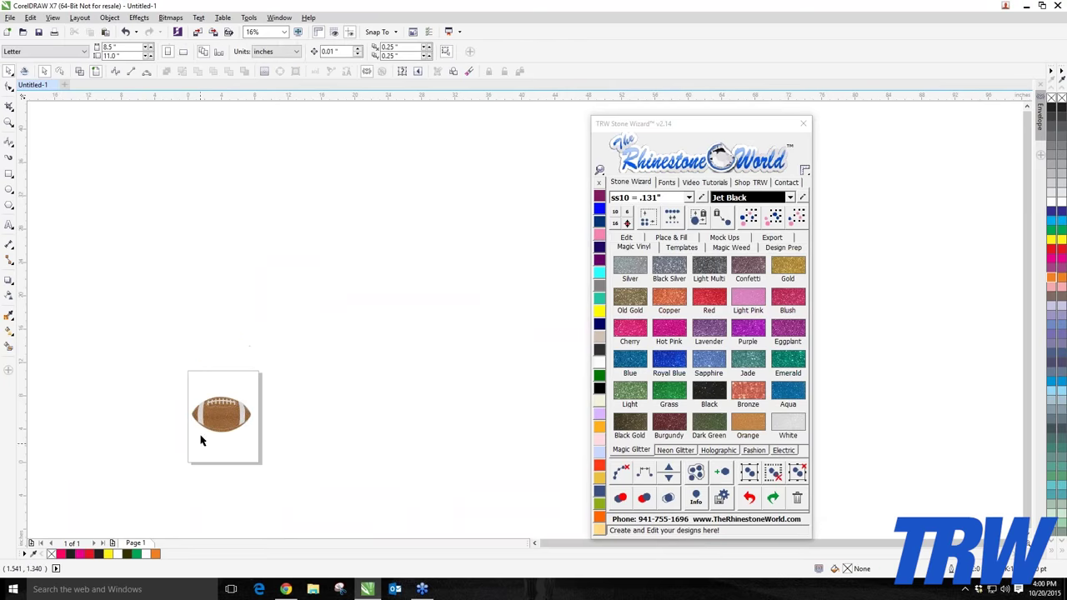
- Draw a rectangle about 8.03 by 3.15 inches above the football, and delete it
scroll(204, 440, "up", 2)
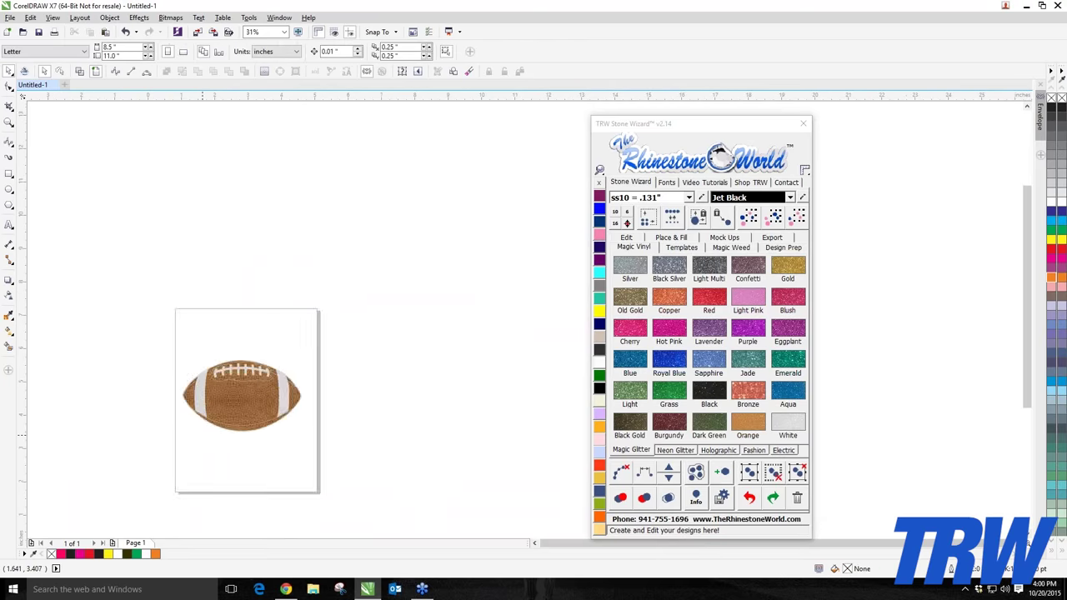
left_click(9, 173)
left_click_drag(147, 179, 416, 284)
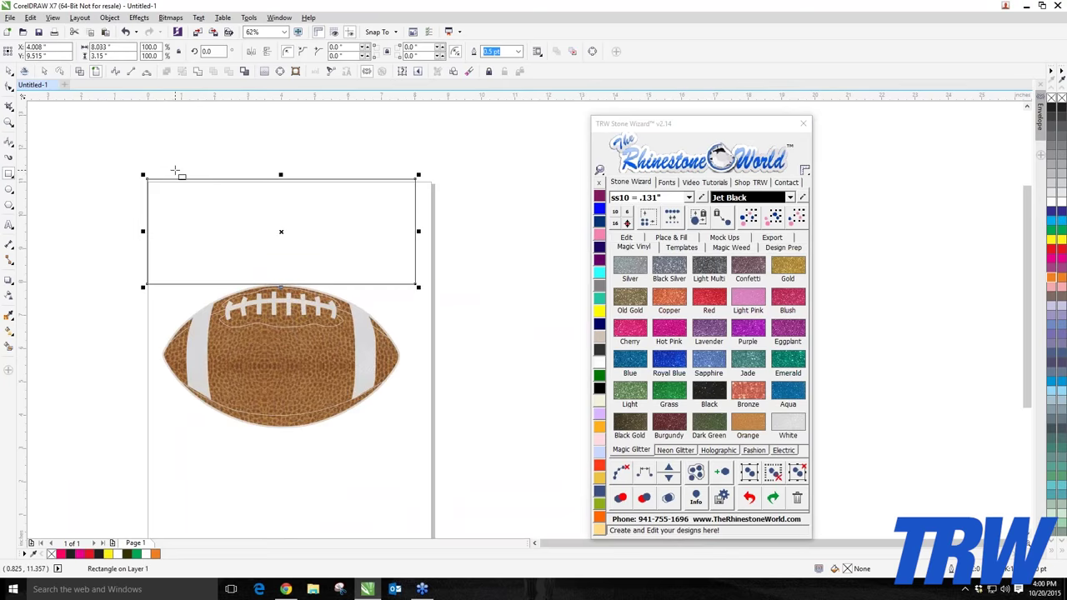
key("Delete")
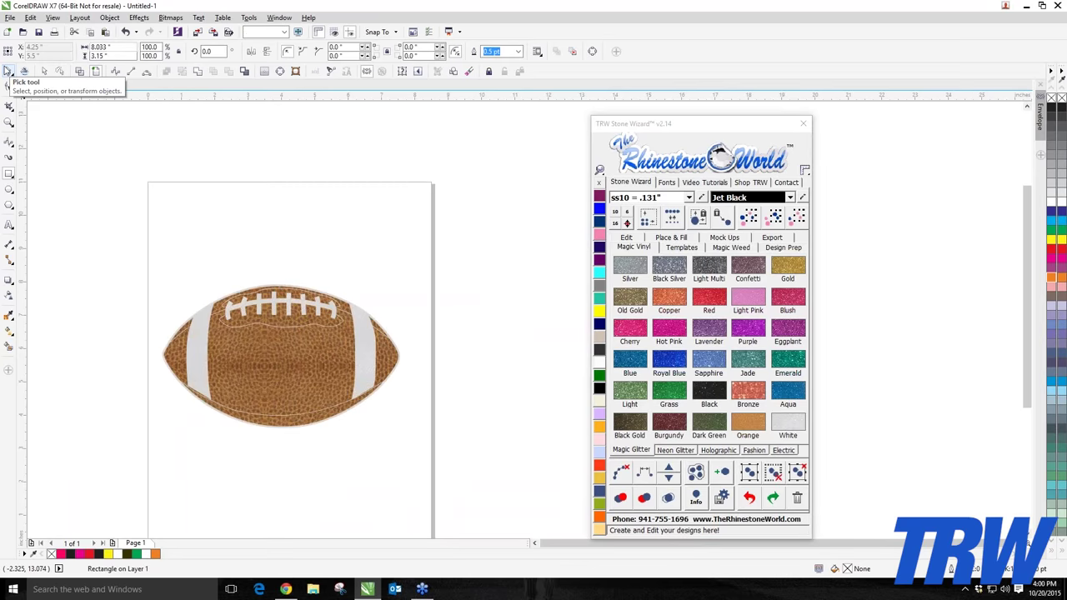
left_click(8, 85)
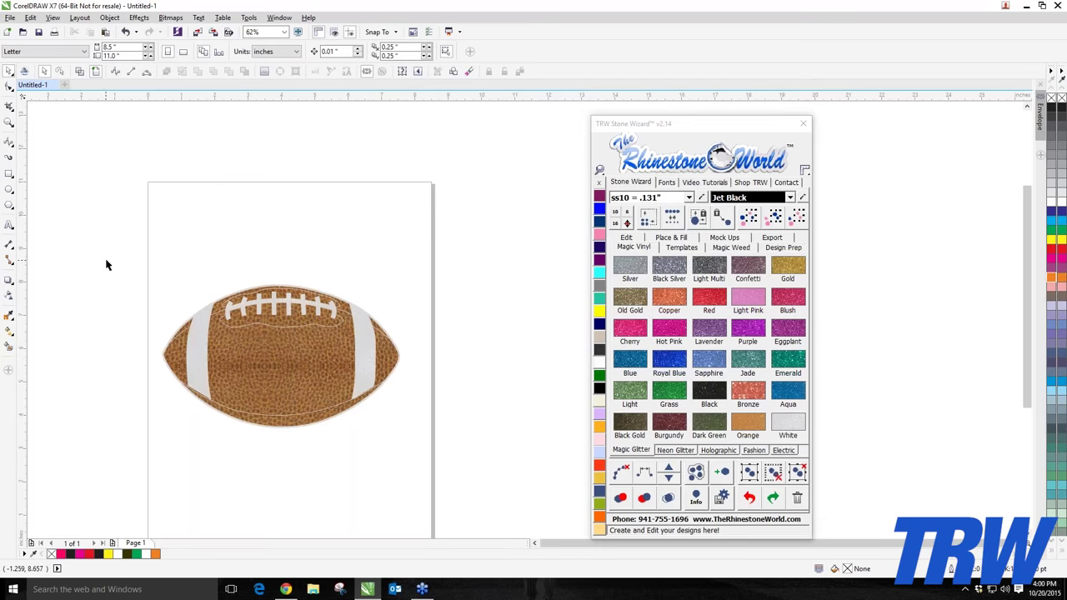
- Rotate the whole football, including its white silhouette, about 27 degrees counter-clockwise
left_click_drag(83, 261, 413, 438)
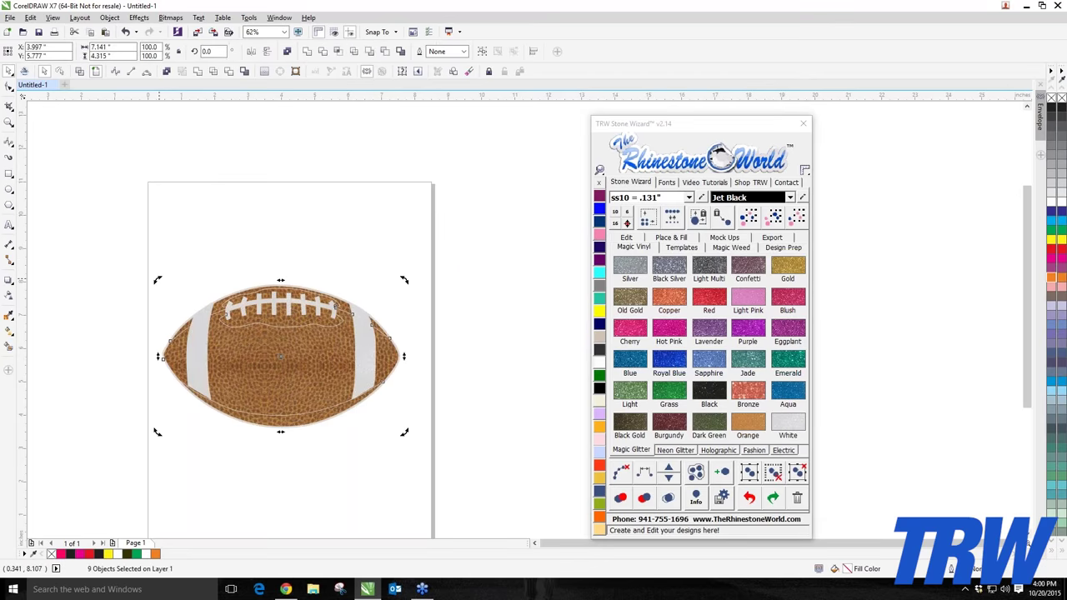
left_click_drag(157, 279, 127, 343)
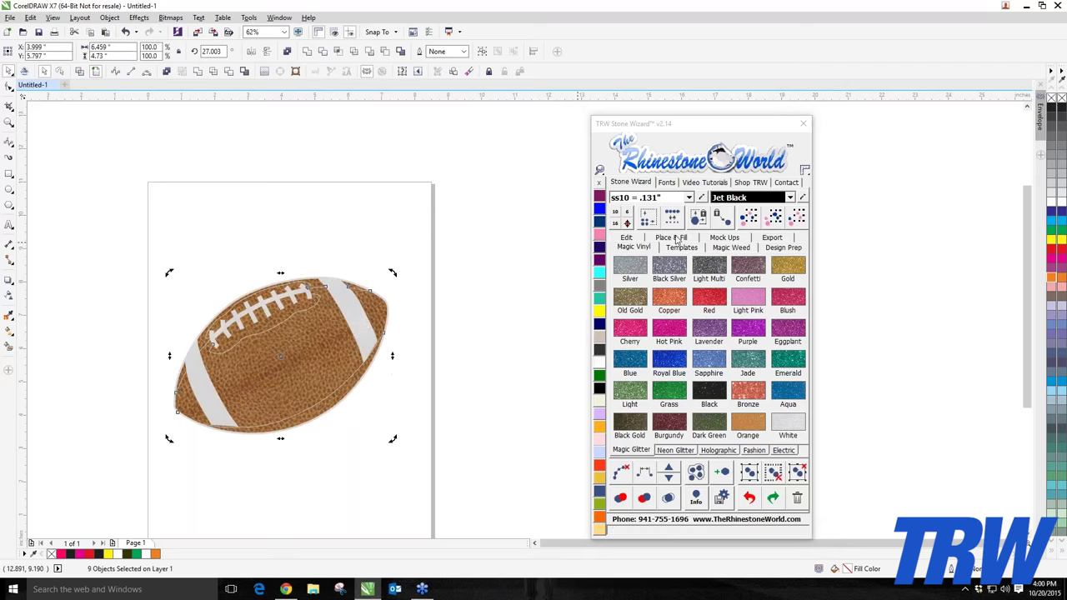
- Set the product mockup layout to Single Shirt Only - Front in the Stone Wizard's mock-up options
left_click(722, 239)
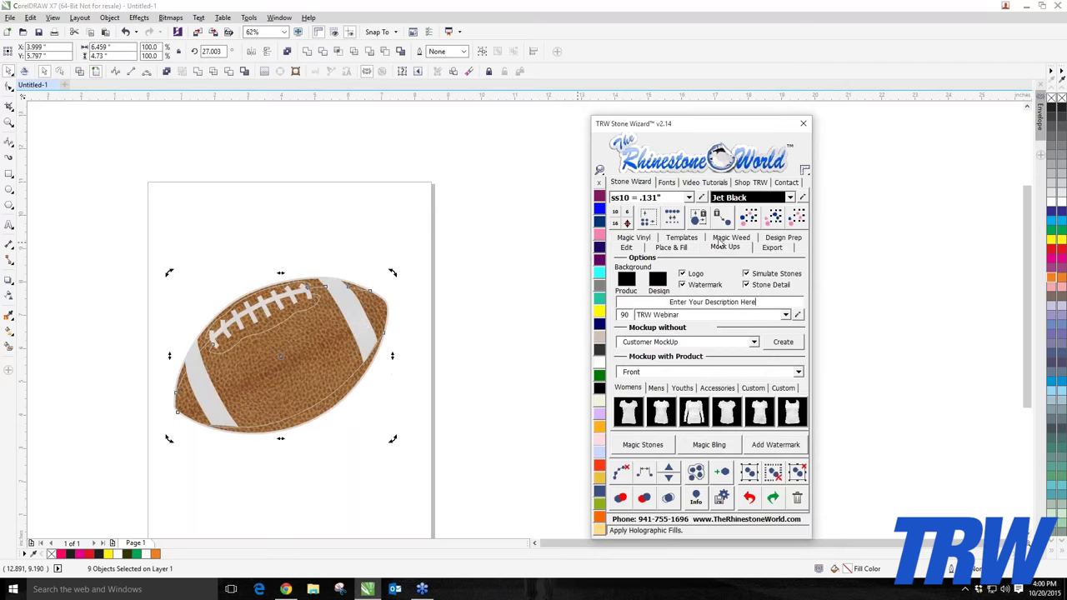
left_click(799, 373)
scroll(692, 417, "down", 1)
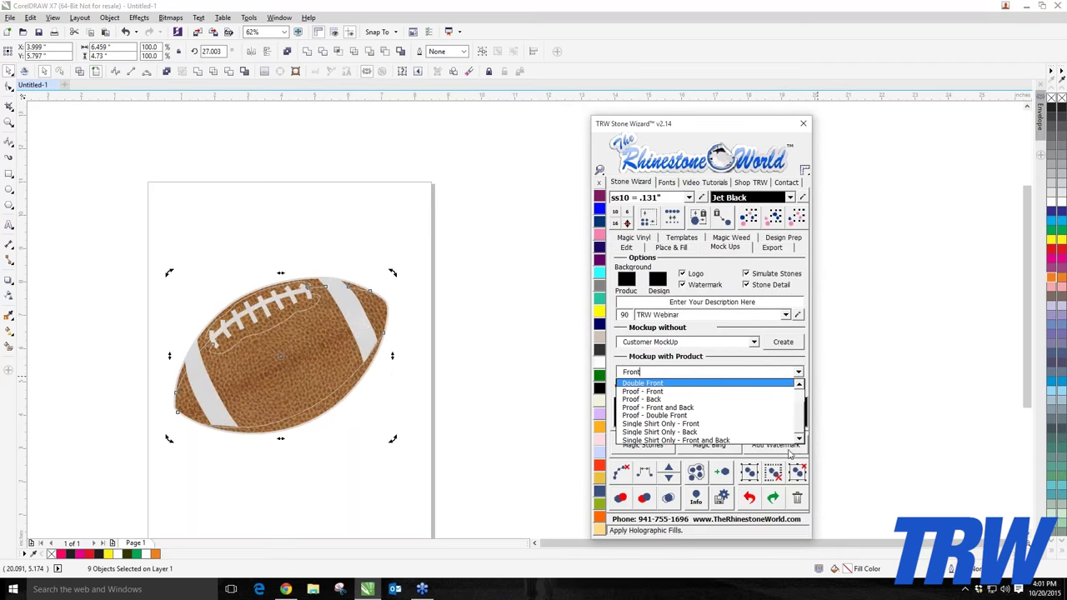
left_click(689, 424)
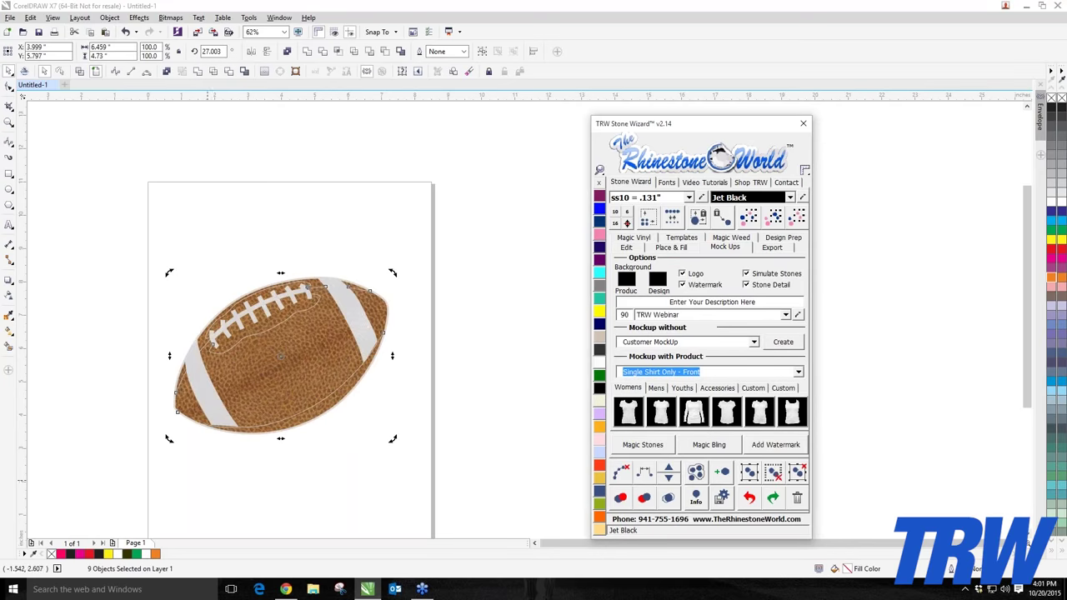
- Try creating a women's scoop-neck shirt mockup of the football, and delete the generated mockup artwork
left_click(633, 412)
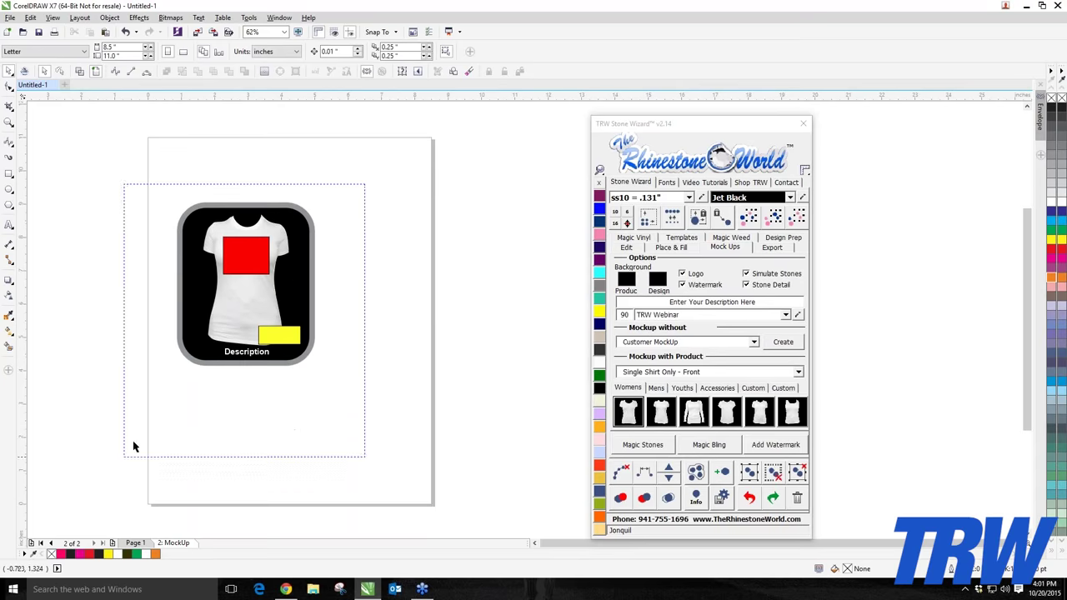
key("Delete")
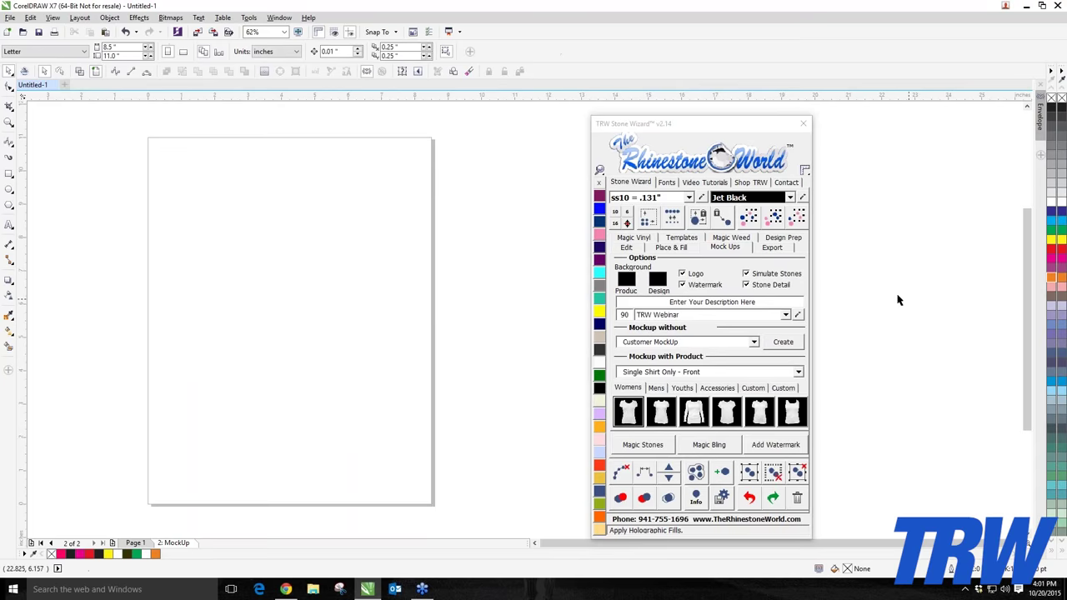
- Try the women's scoop-neck mockup of the page 1 football again with the TRW watermark, and delete the generated artwork
left_click(785, 314)
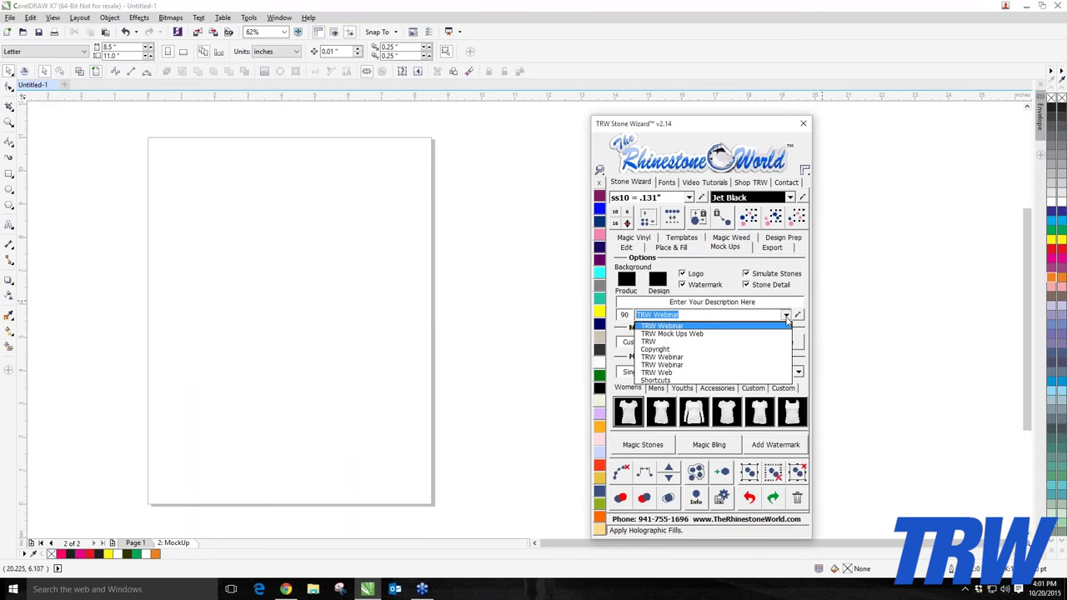
left_click(667, 341)
left_click(135, 543)
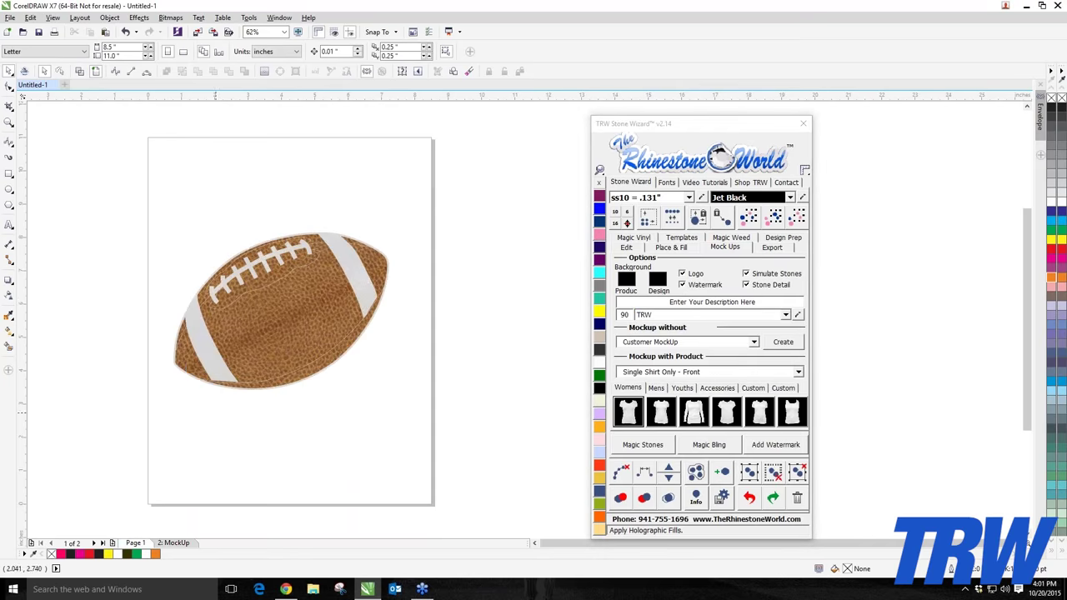
left_click_drag(70, 148, 545, 525)
left_click(785, 314)
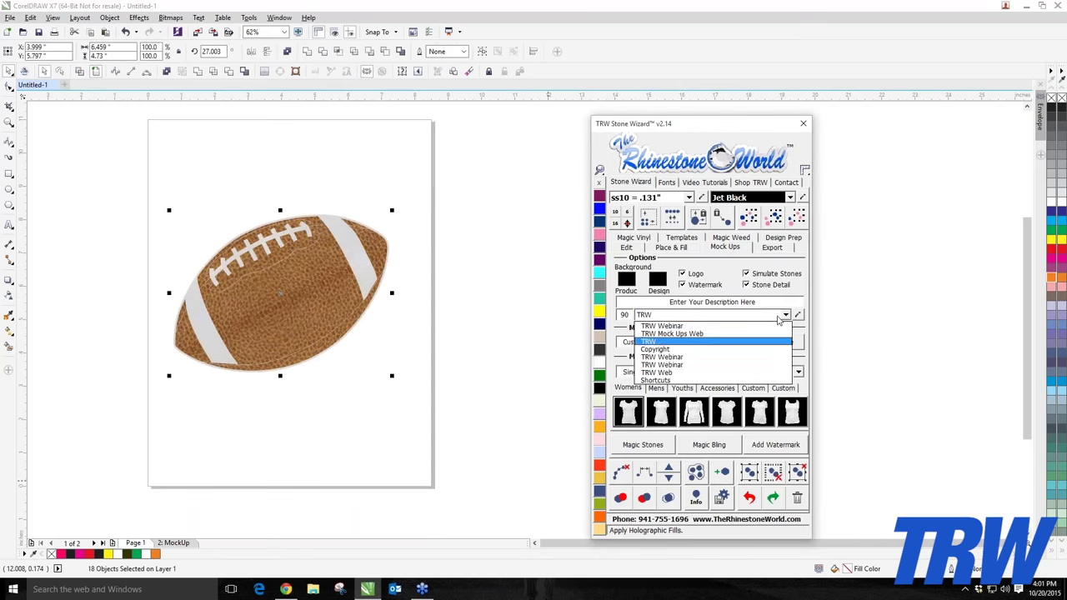
left_click(664, 341)
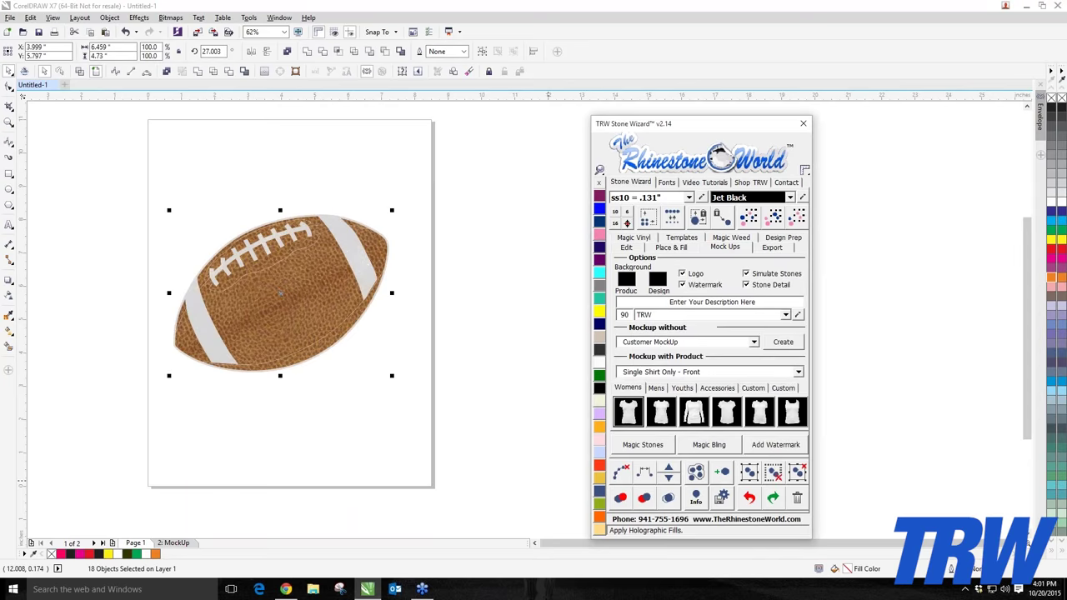
left_click(627, 417)
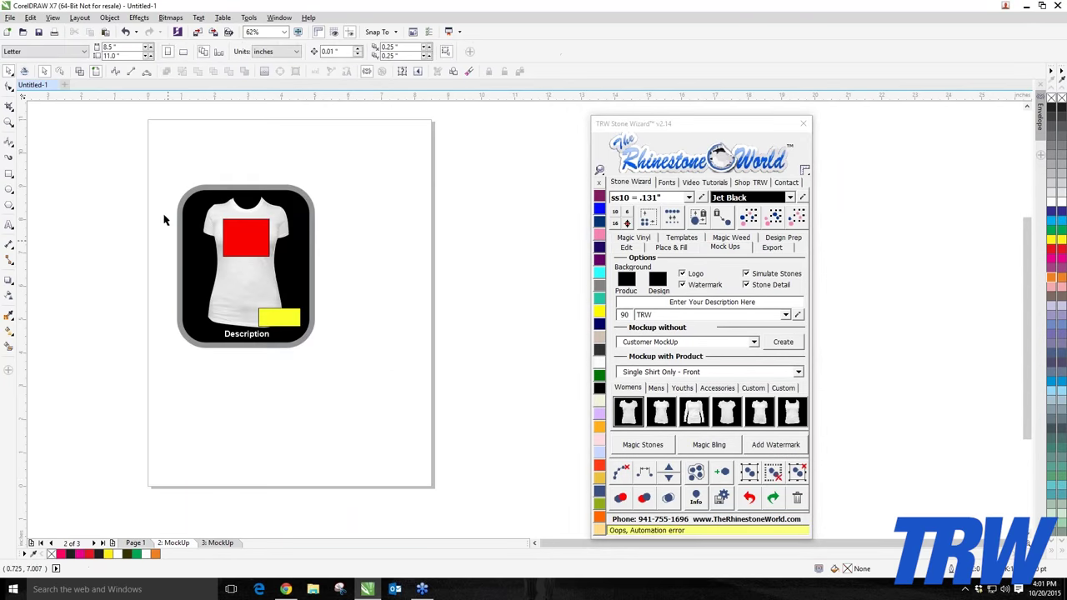
key("Delete")
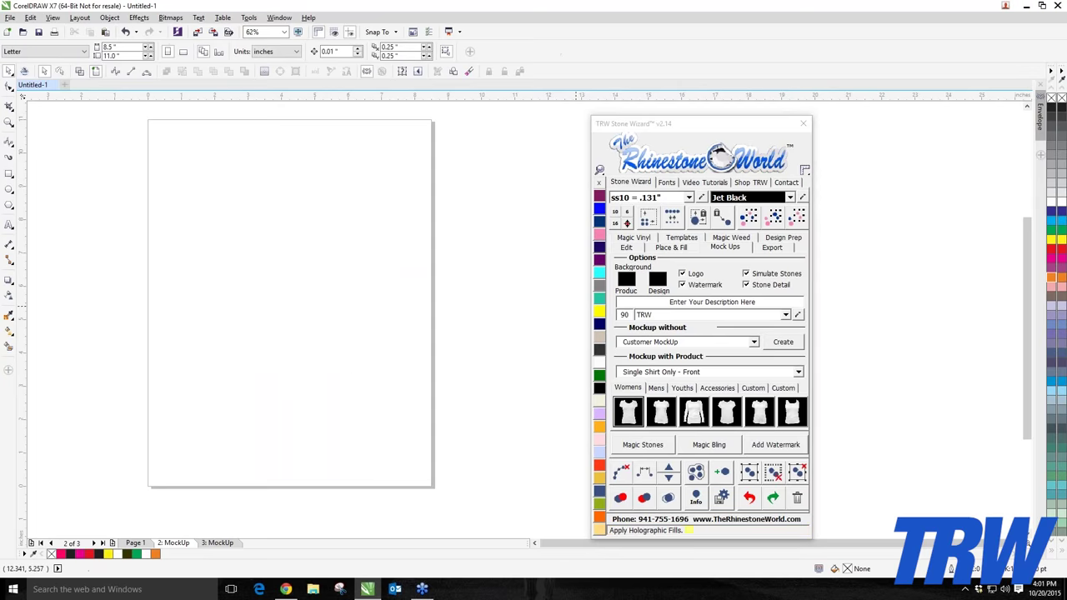
- Set the mockup watermark to Copyright and turn off the Stone Detail, Simulate Stones and Logo options
left_click(784, 315)
left_click(666, 351)
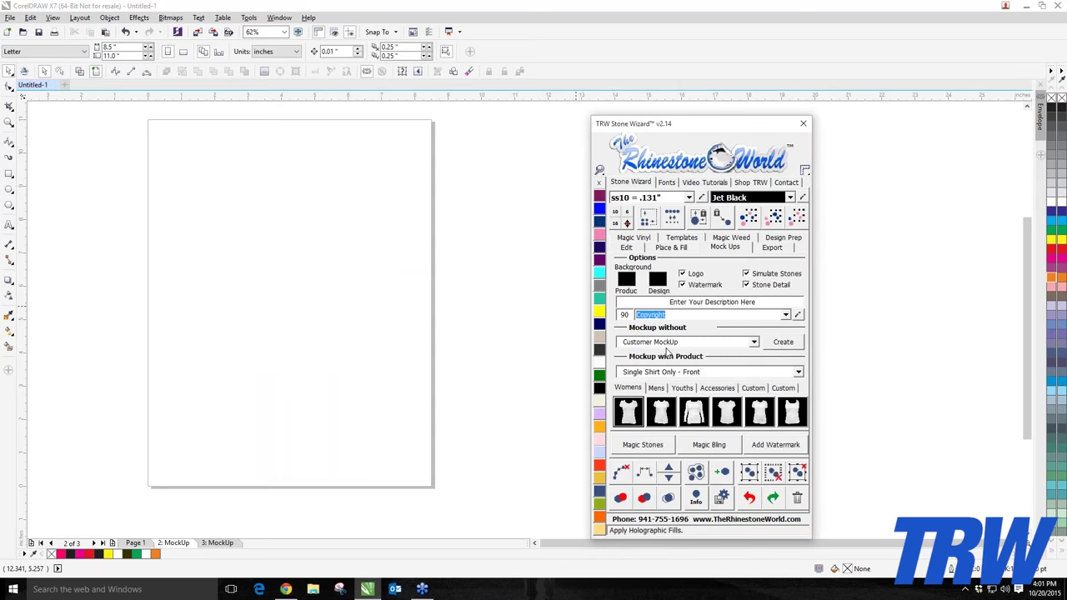
left_click(751, 285)
left_click(746, 273)
left_click(694, 274)
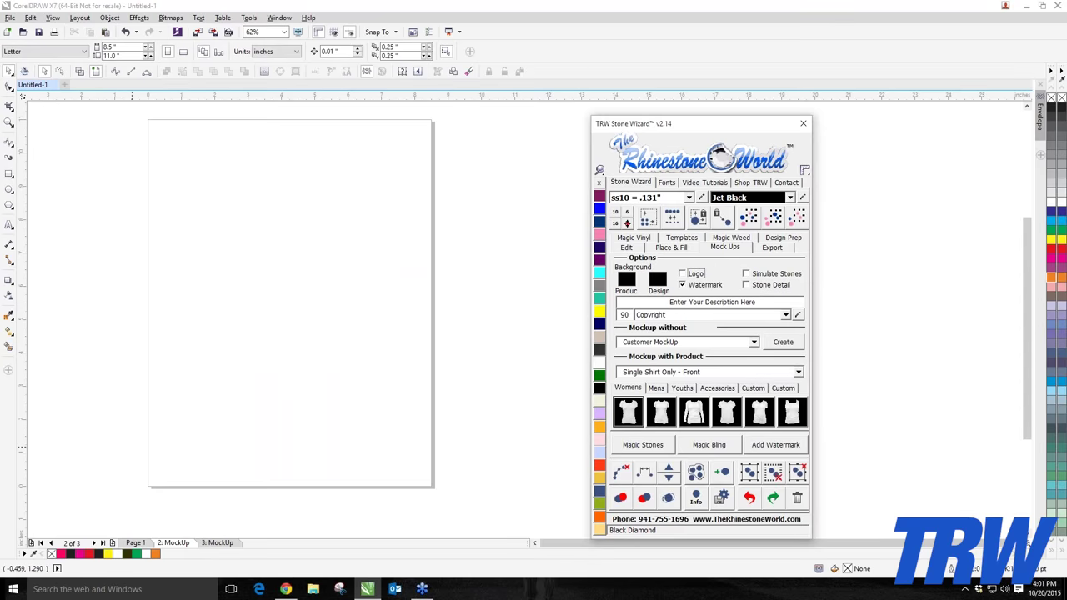
- Create a women's scoop-neck shirt mockup from the whole football on page 1
left_click(136, 542)
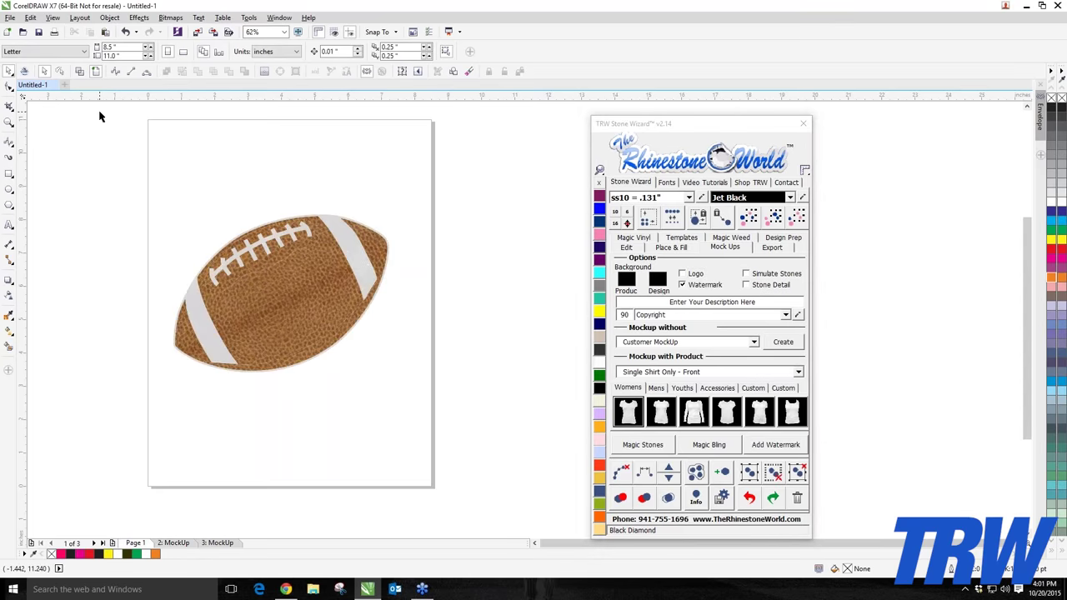
left_click_drag(100, 112, 409, 385)
left_click(629, 412)
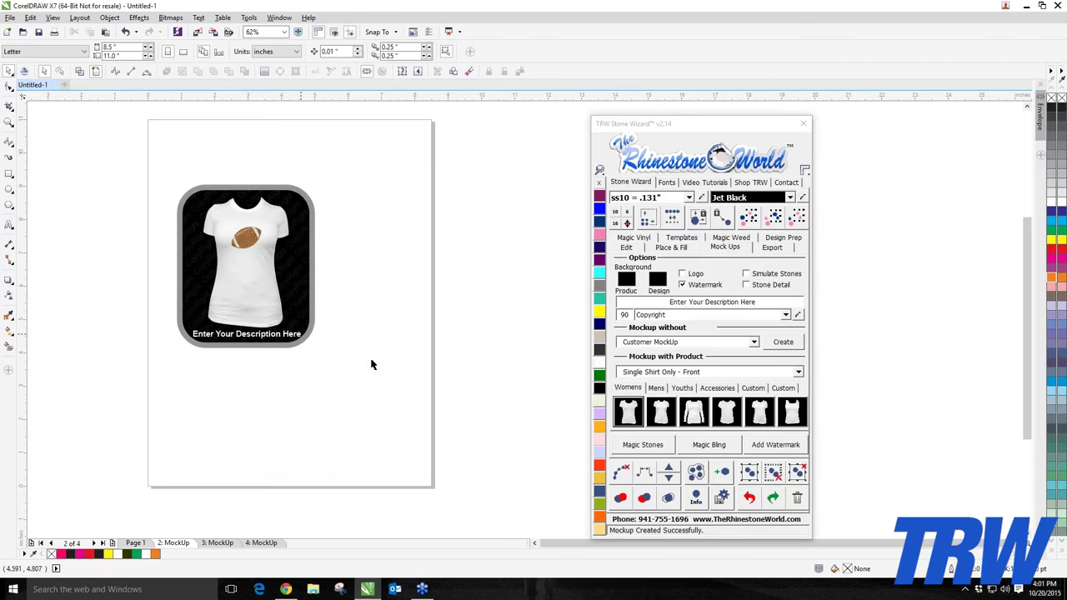
- Recolor the shirt in the new mockup with TRW Pink
scroll(329, 280, "up", 5)
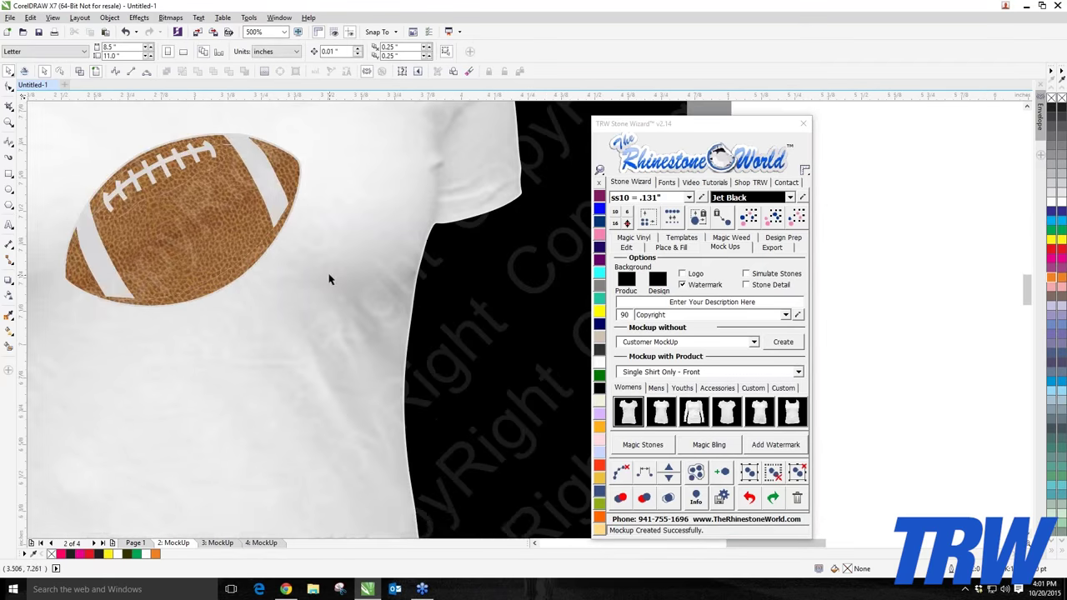
scroll(329, 279, "down", 4)
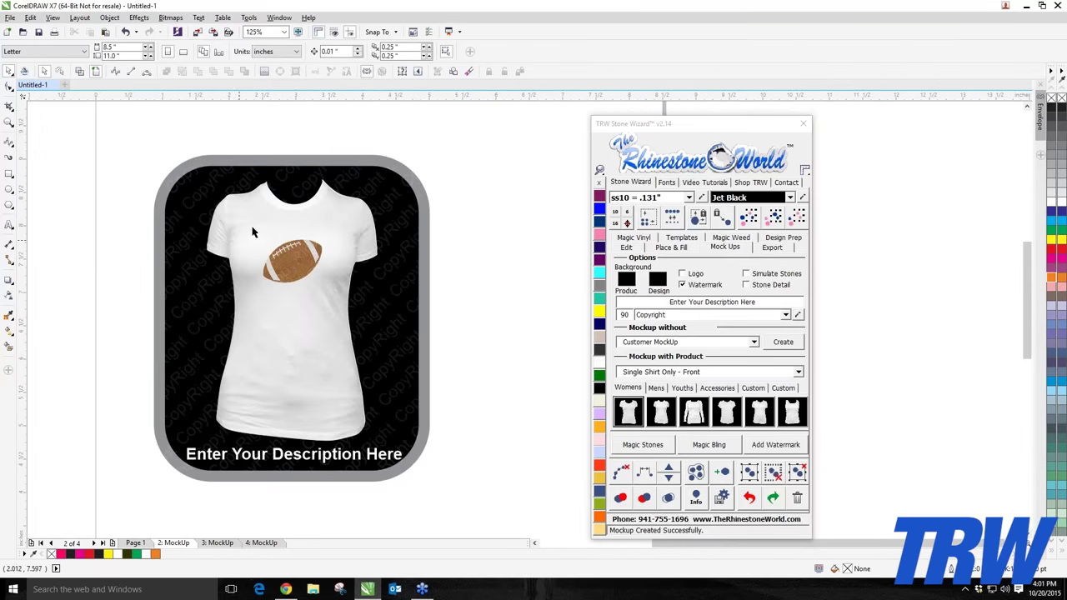
scroll(308, 214, "up", 2)
left_click(309, 214)
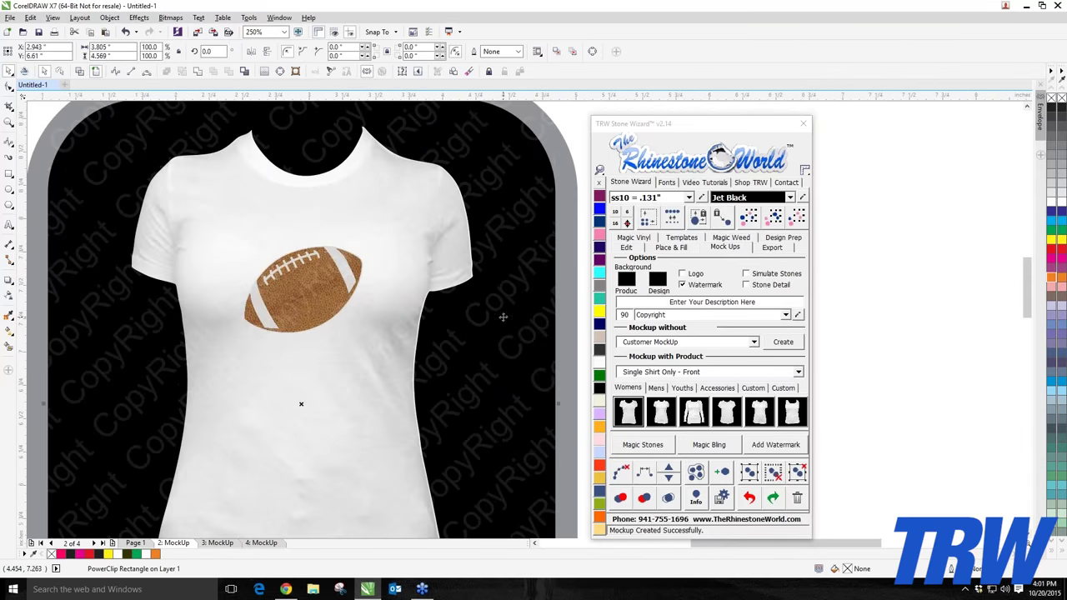
left_click(406, 204)
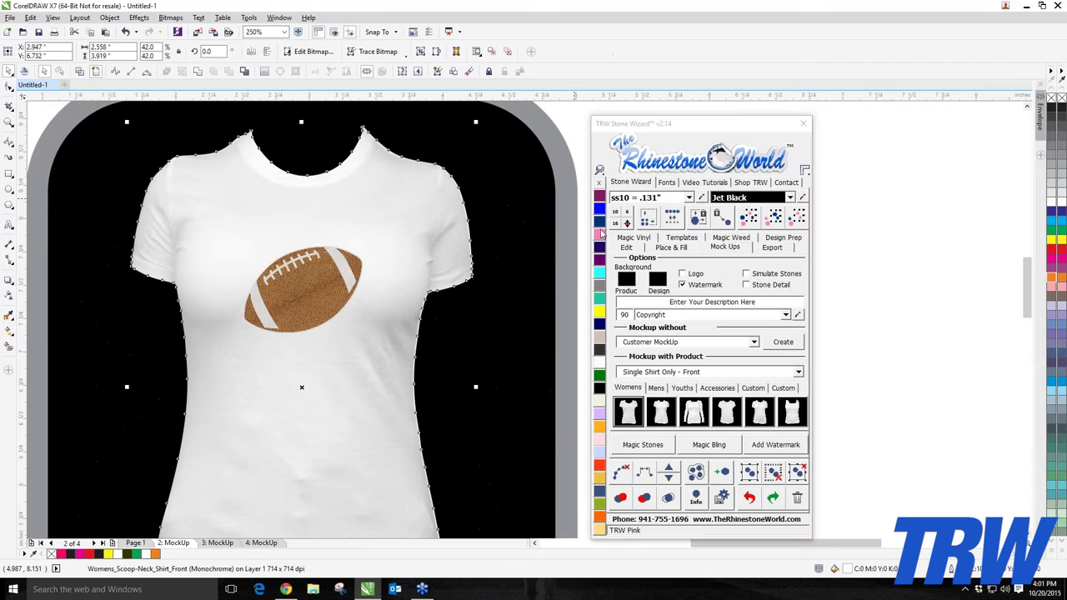
left_click(599, 235)
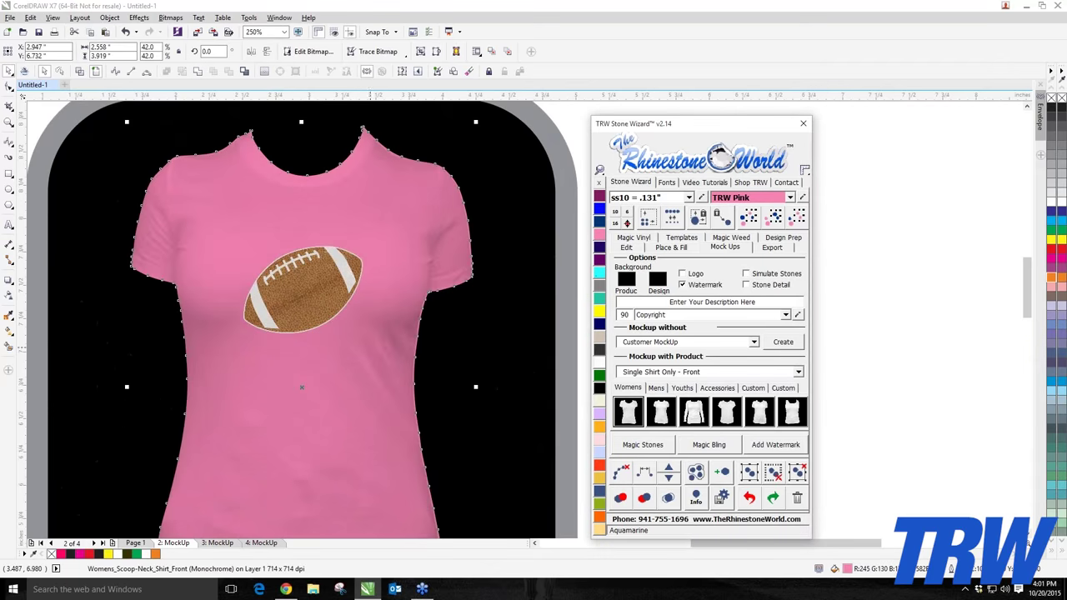
scroll(359, 308, "down", 2)
scroll(339, 302, "up", 2)
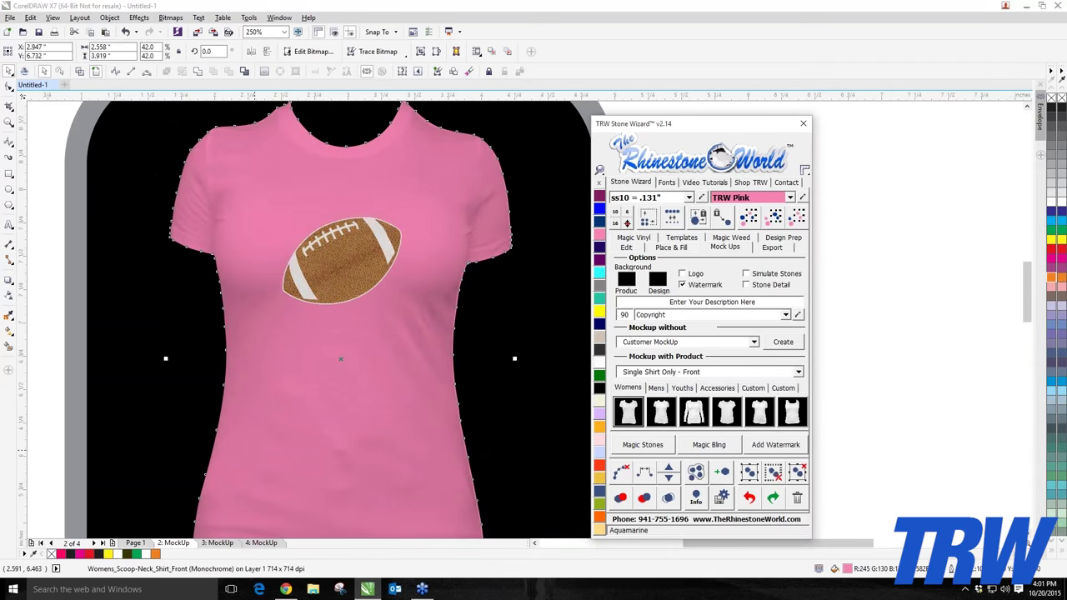
- Return to page 1, try moving the white silhouette diagonally out from behind the leather football, and undo each move
left_click(135, 542)
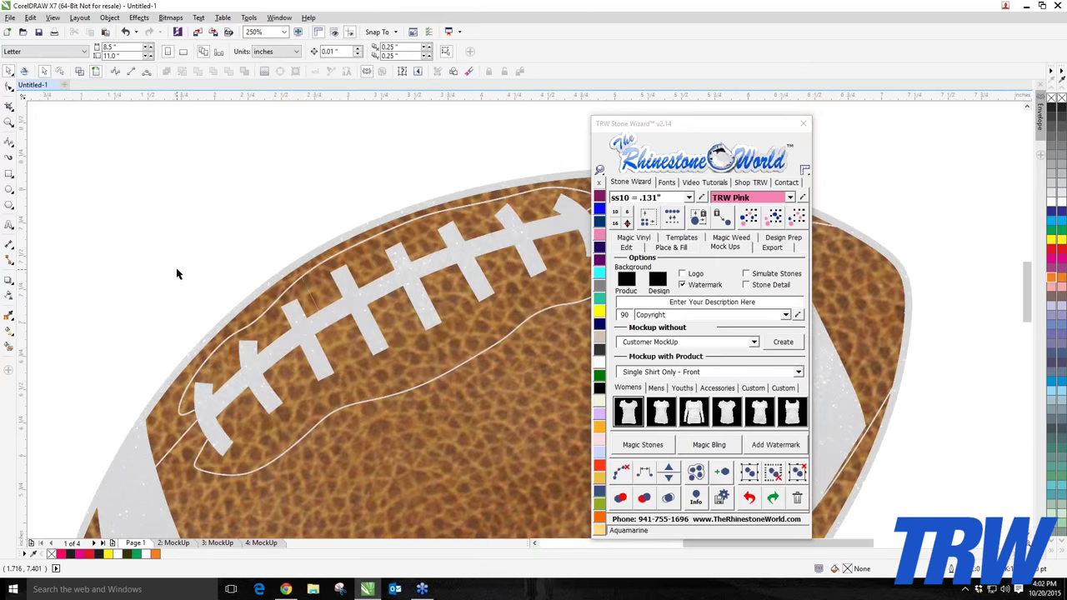
scroll(272, 335, "down", 3)
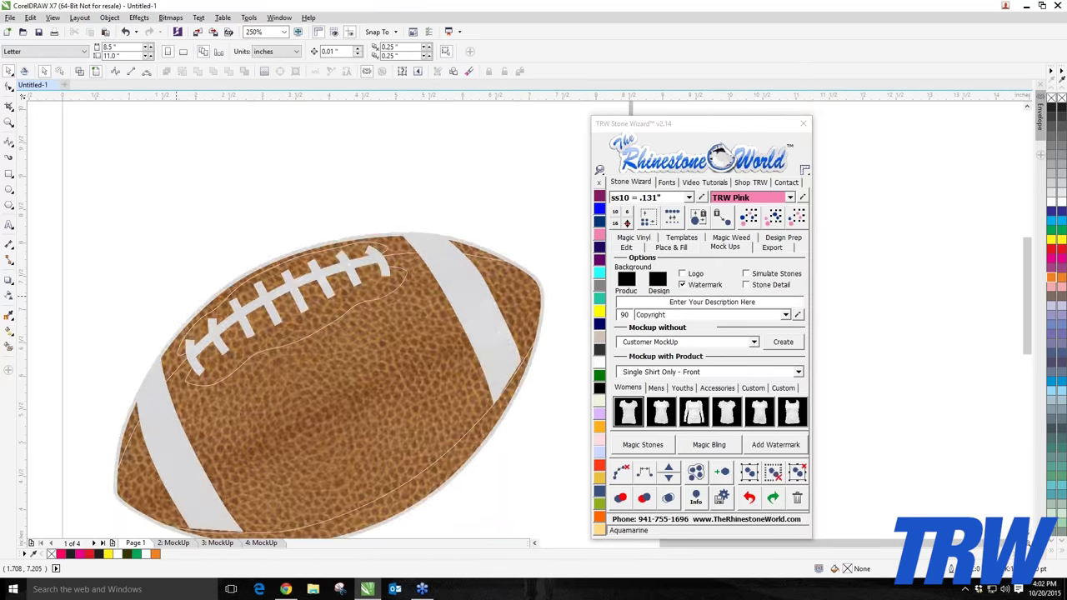
scroll(169, 379, "up", 2)
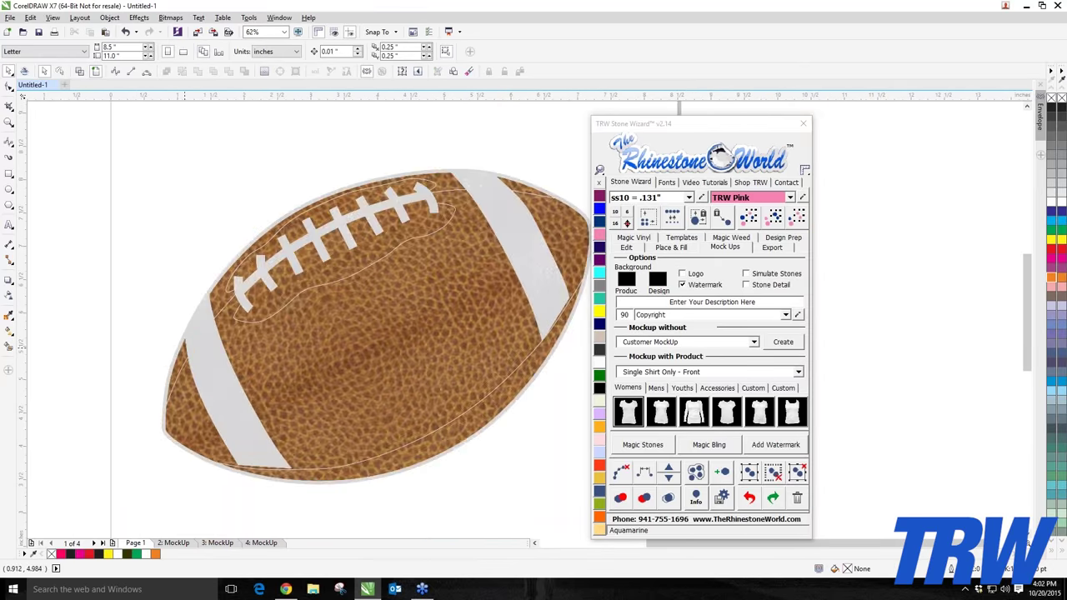
left_click(191, 331)
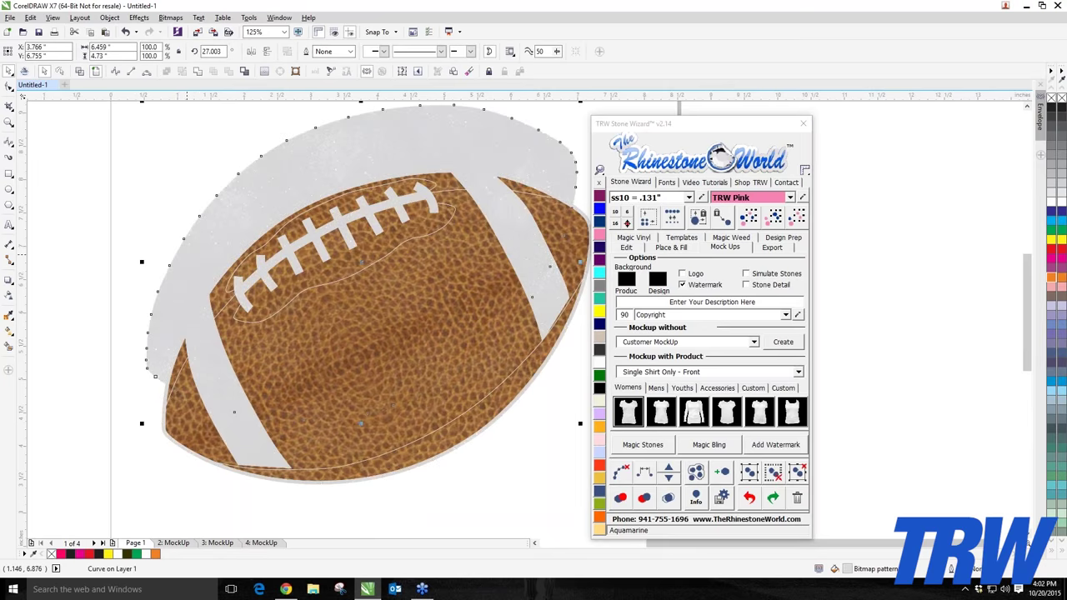
left_click(142, 259)
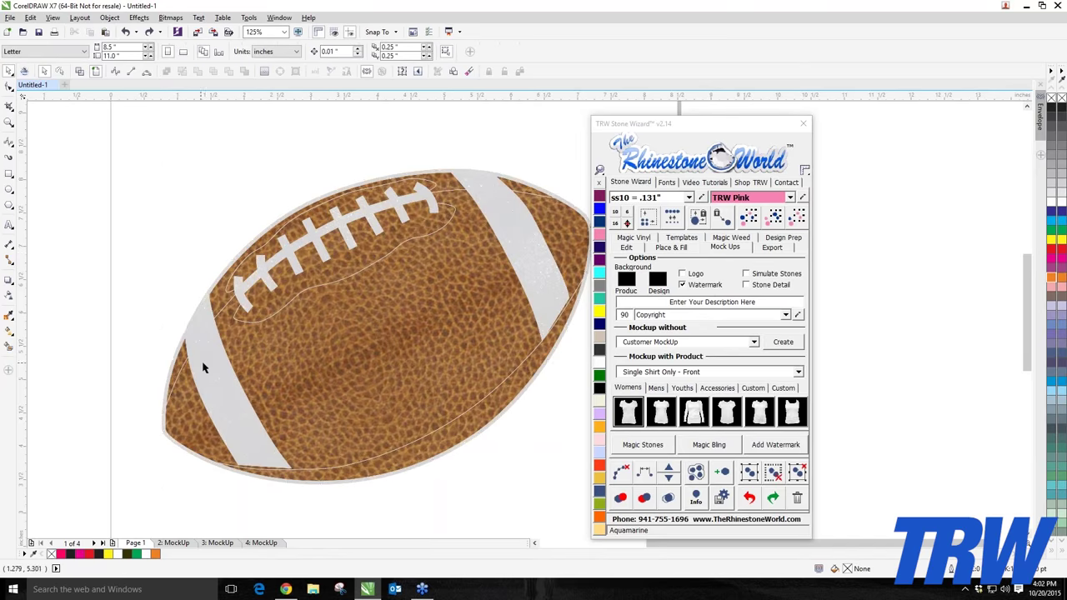
left_click_drag(209, 362, 118, 285)
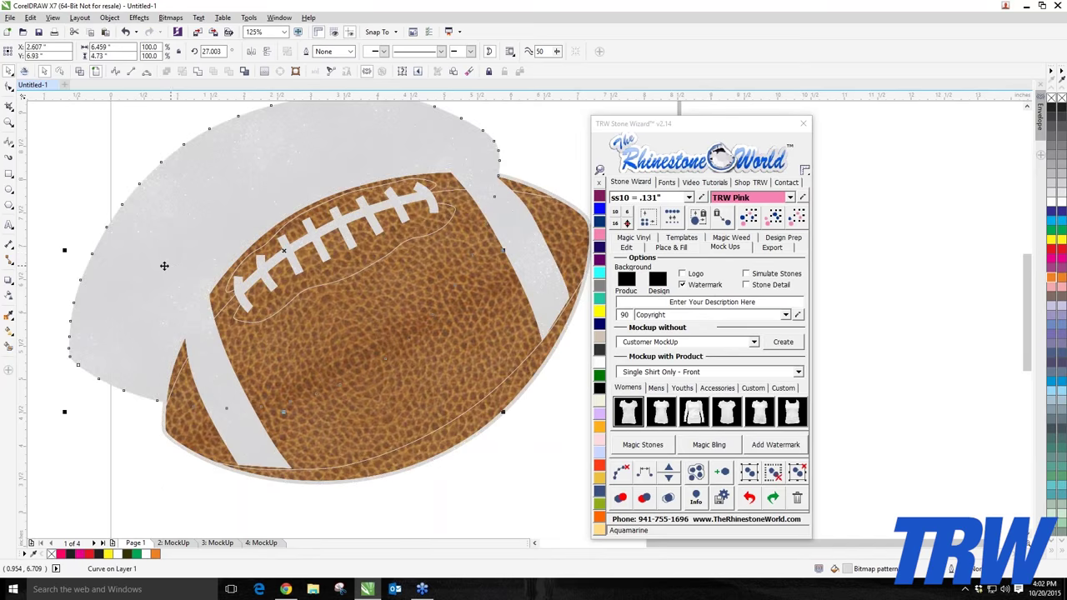
key("ctrl+z")
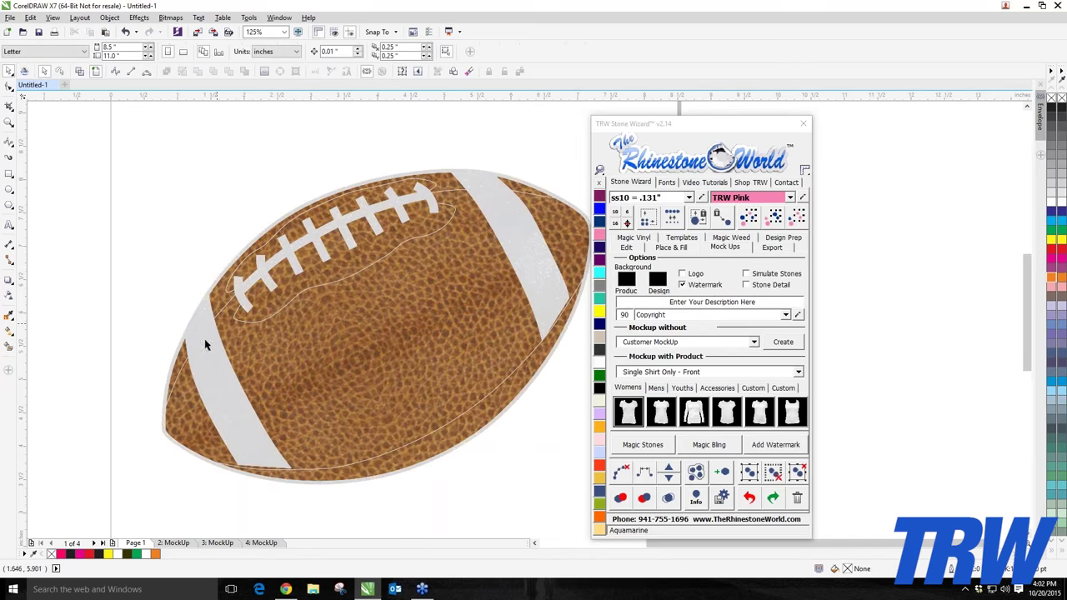
left_click_drag(202, 345, 170, 296)
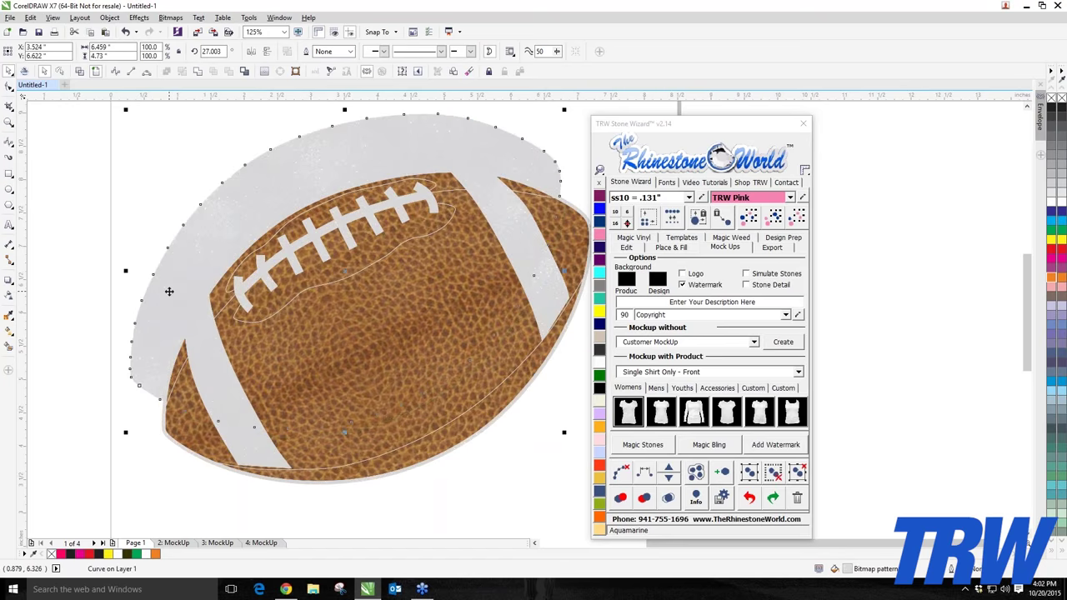
key("ctrl+z")
left_click_drag(212, 374, 183, 324)
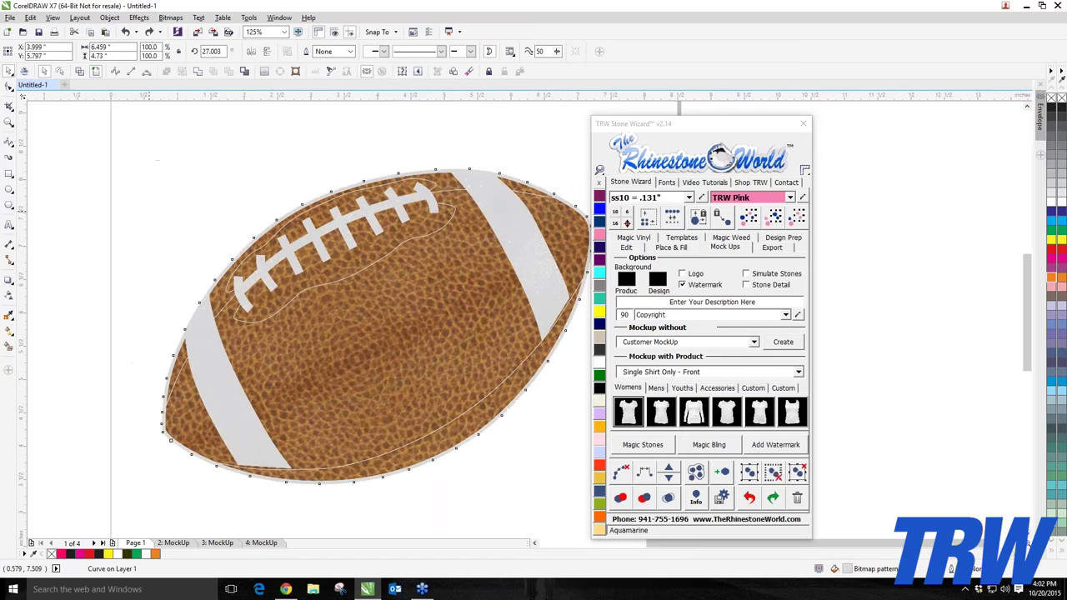
- Try moving the white silhouette straight up from behind the leather football, and undo the move
left_click_drag(127, 170, 450, 437)
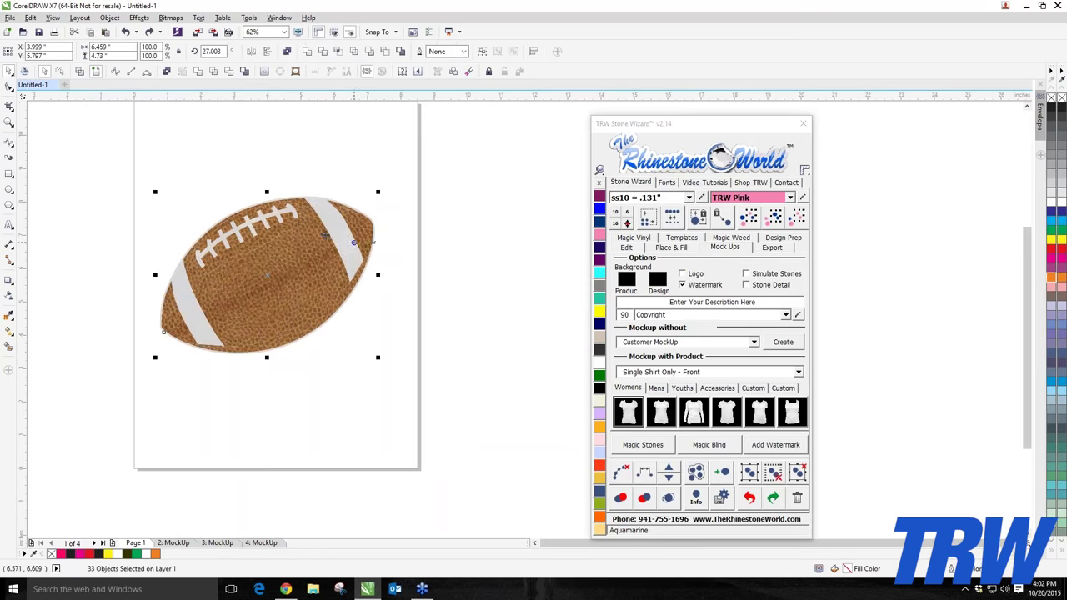
left_click(256, 152)
left_click(339, 230)
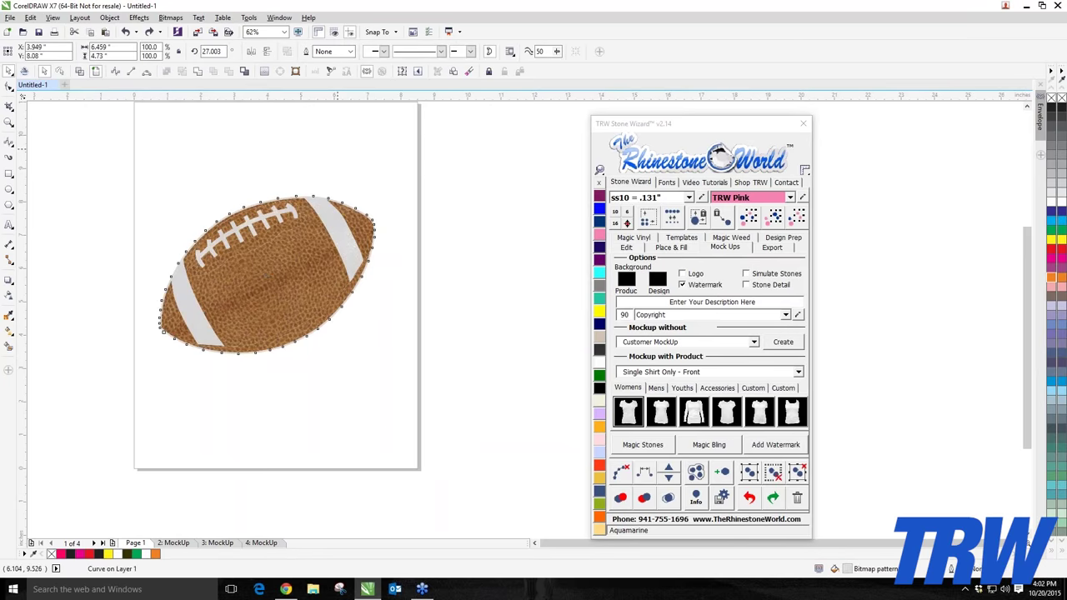
left_click_drag(339, 230, 338, 148)
key("ctrl+z")
left_click(309, 410)
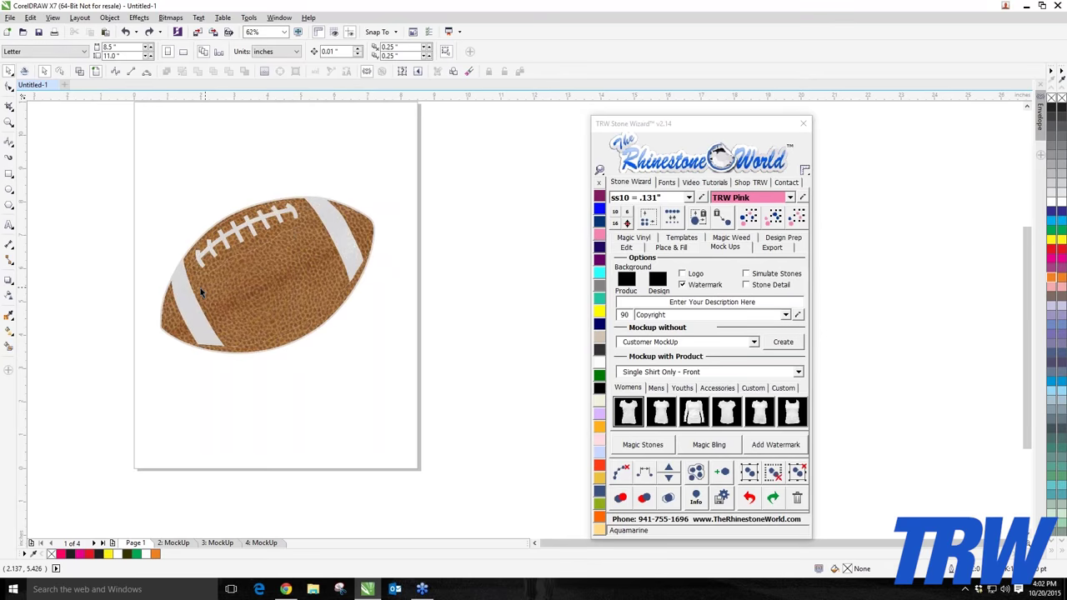
- Try moving the leather body down from the football, and undo the move
left_click_drag(200, 288, 219, 379)
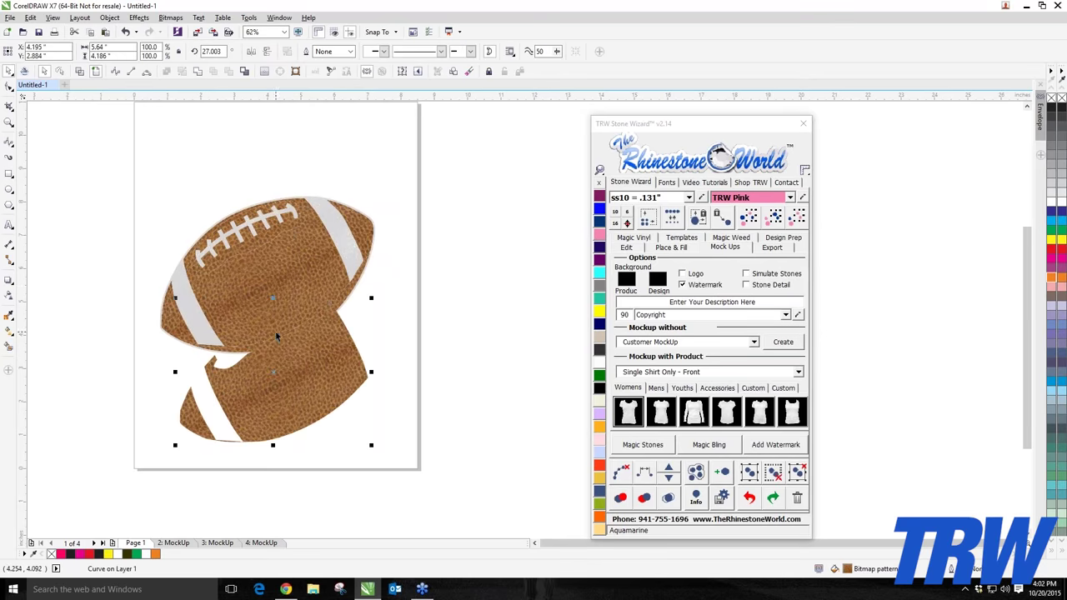
key("ctrl+z")
left_click(451, 382)
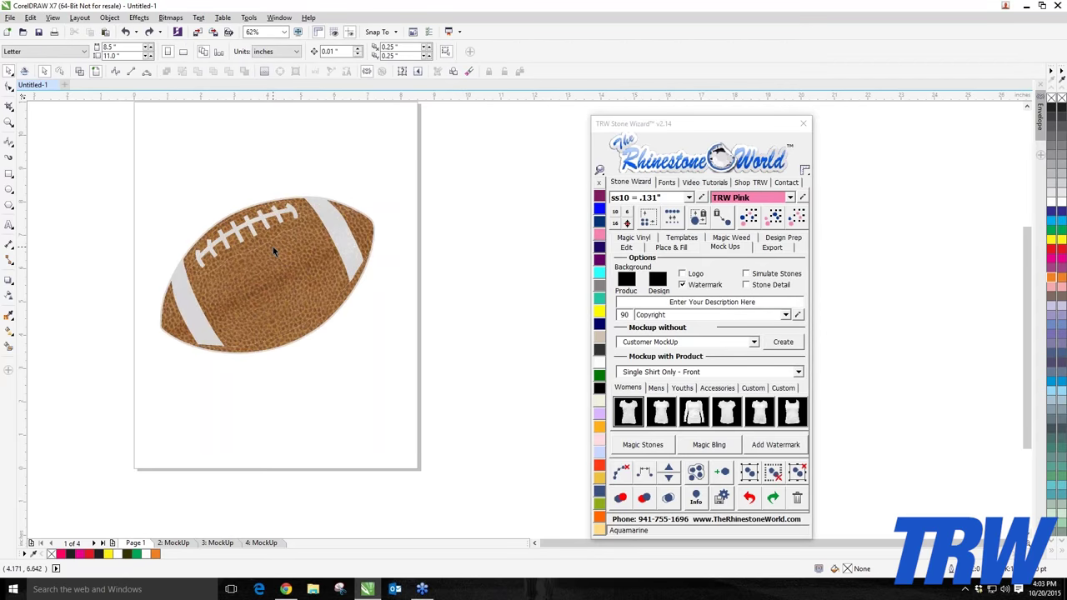
- Create a boundary outline around the whole football
scroll(256, 225, "up", 2)
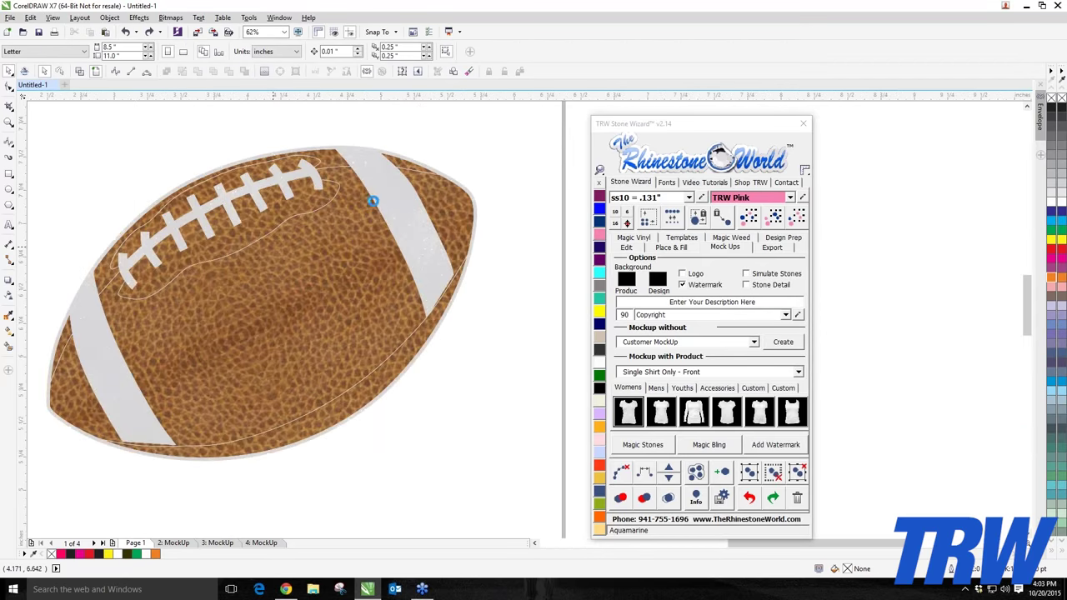
scroll(370, 201, "up", 2)
scroll(231, 191, "down", 4)
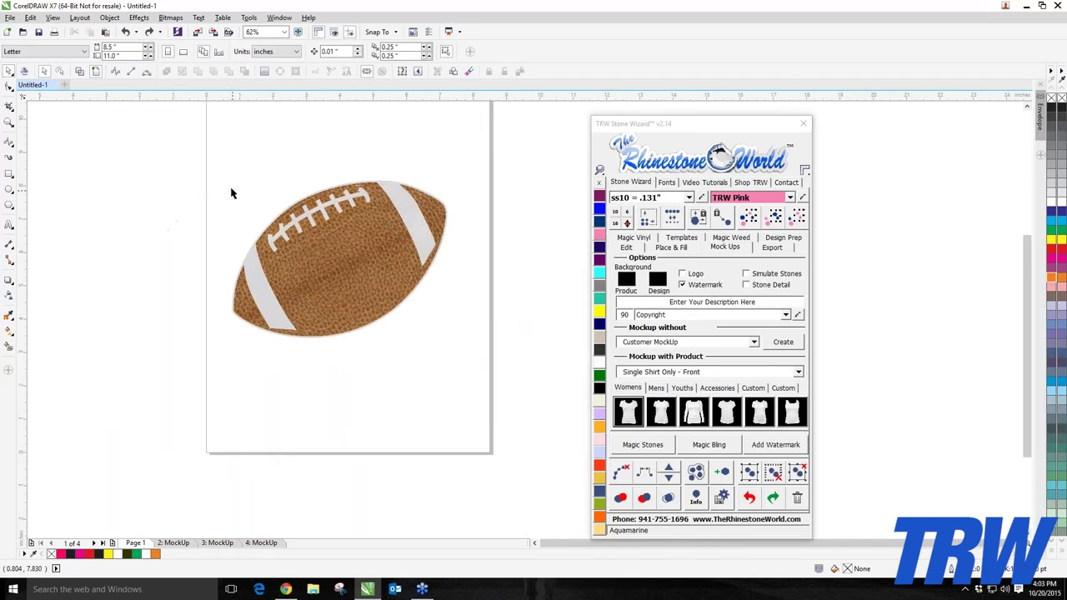
left_click_drag(167, 148, 463, 360)
left_click(265, 71)
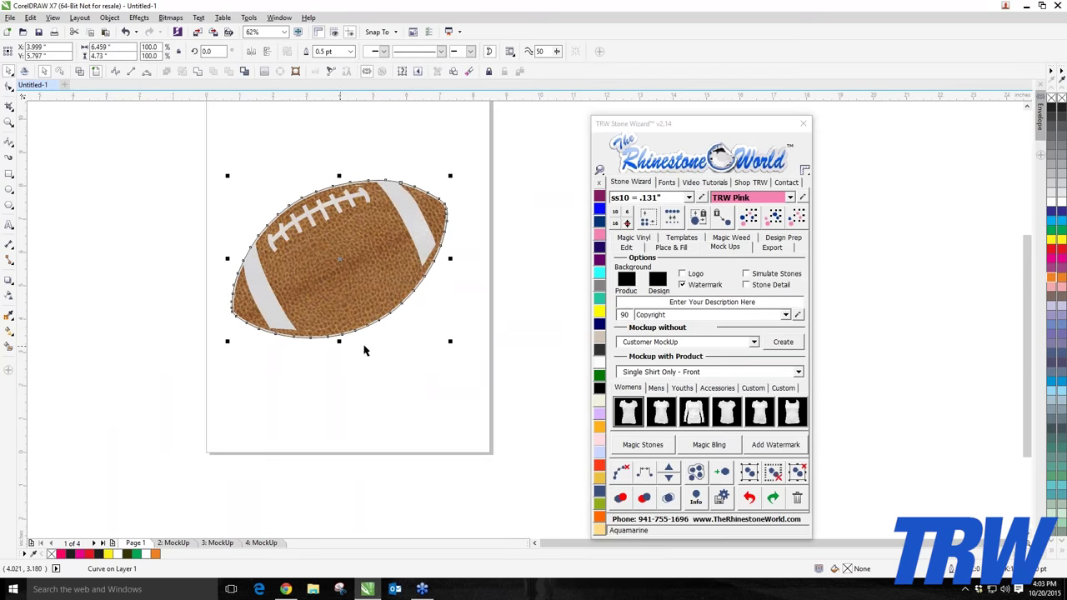
- Island-fill the boundary with one outside row of ss10 TRW Pink stones, using Add Stones, 0.07 contour spacing and corner detection
left_click(689, 248)
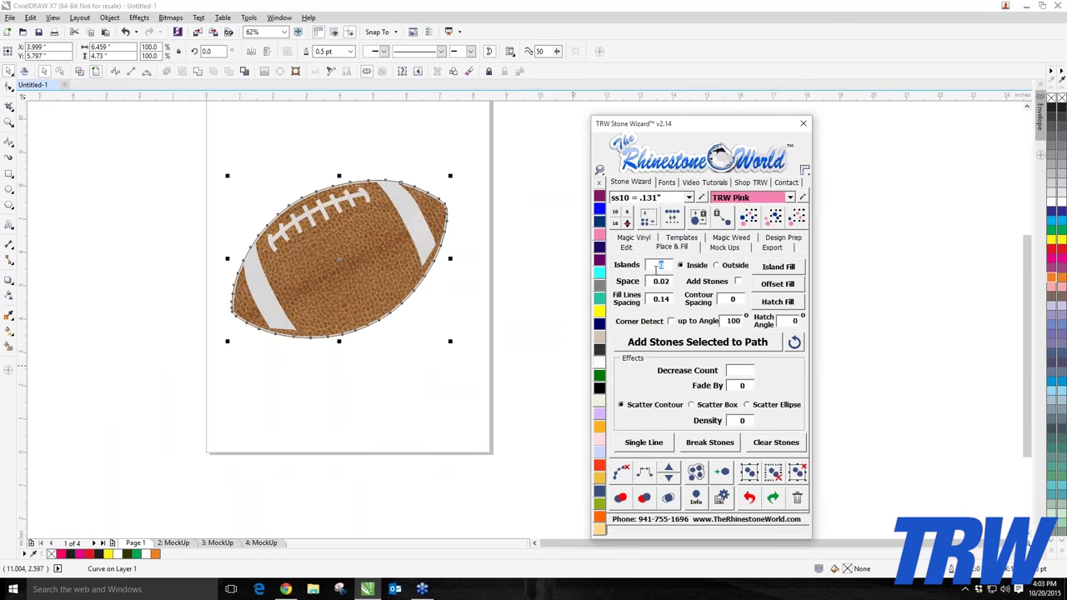
left_click(723, 267)
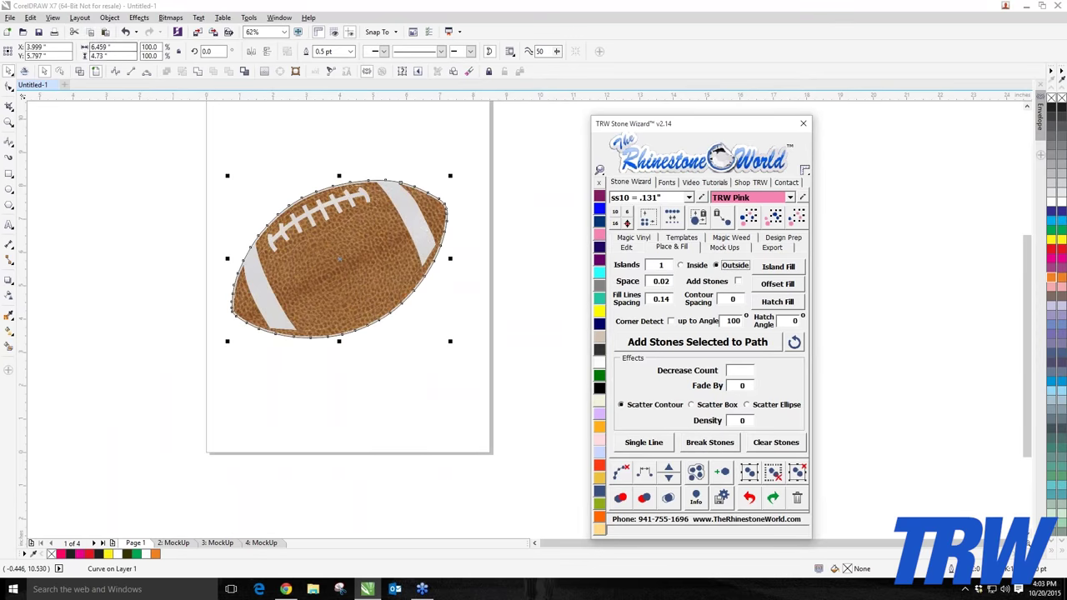
left_click(106, 56)
key("Return")
left_click(738, 282)
left_click(737, 299)
type(".0")
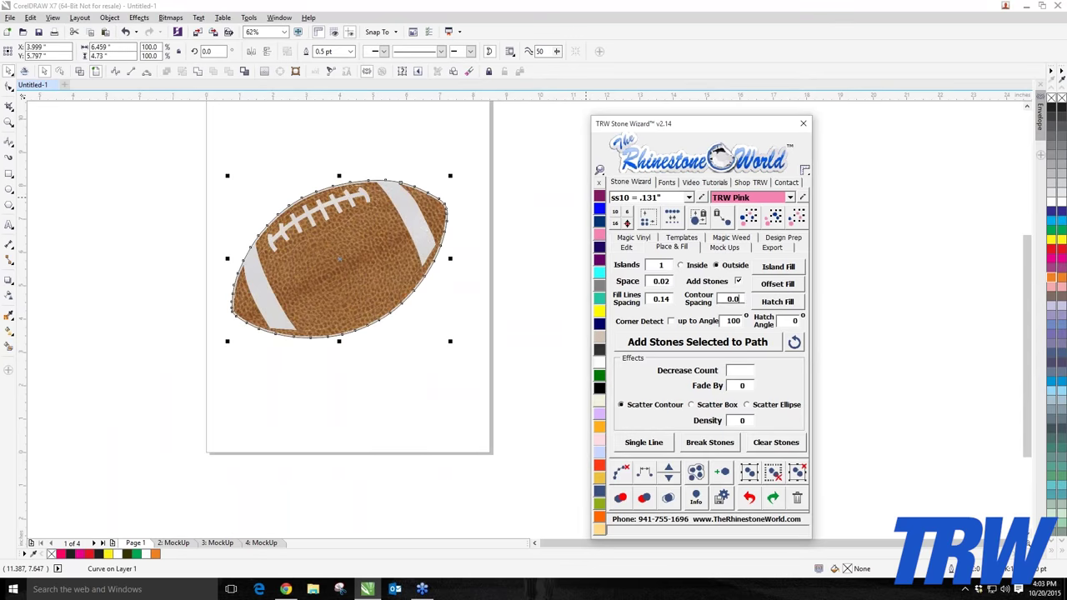
type("7")
left_click(671, 321)
left_click(777, 267)
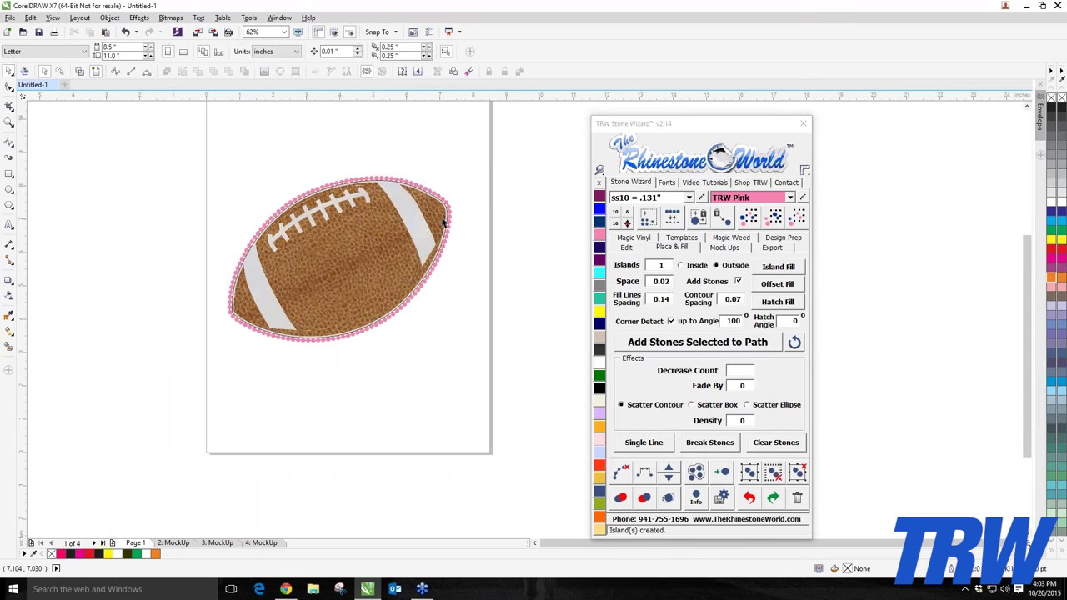
- Delete the guide outline and clear the remaining stone paths around the football, keeping the stones
left_click_drag(443, 223, 401, 283)
key("Delete")
left_click_drag(206, 155, 506, 367)
left_click(631, 479)
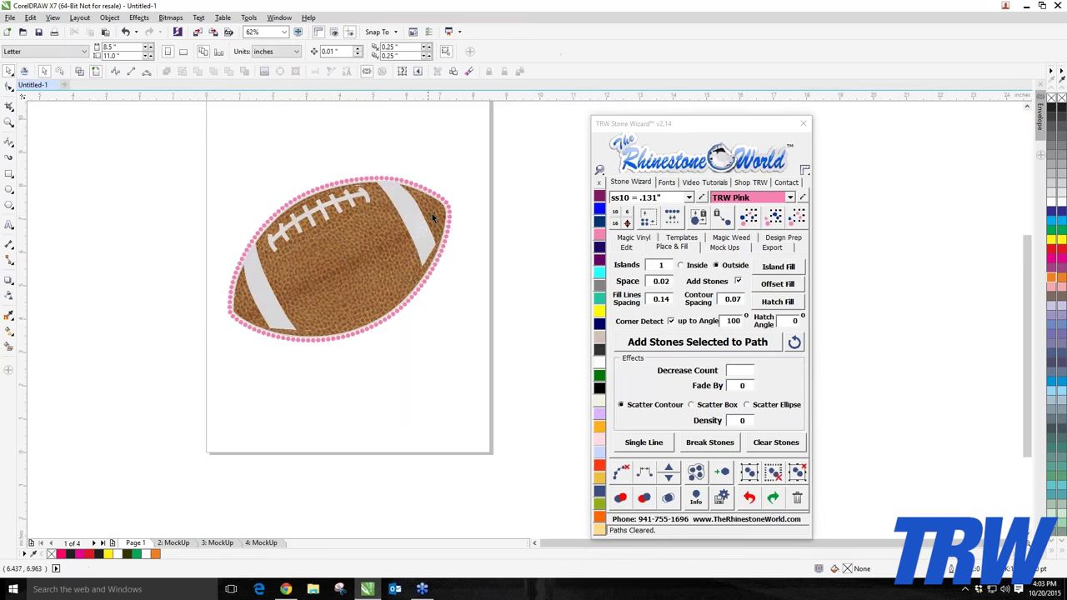
- Select all the pink stones around the football and recolor them Crystal
left_click(448, 206)
left_click(599, 170)
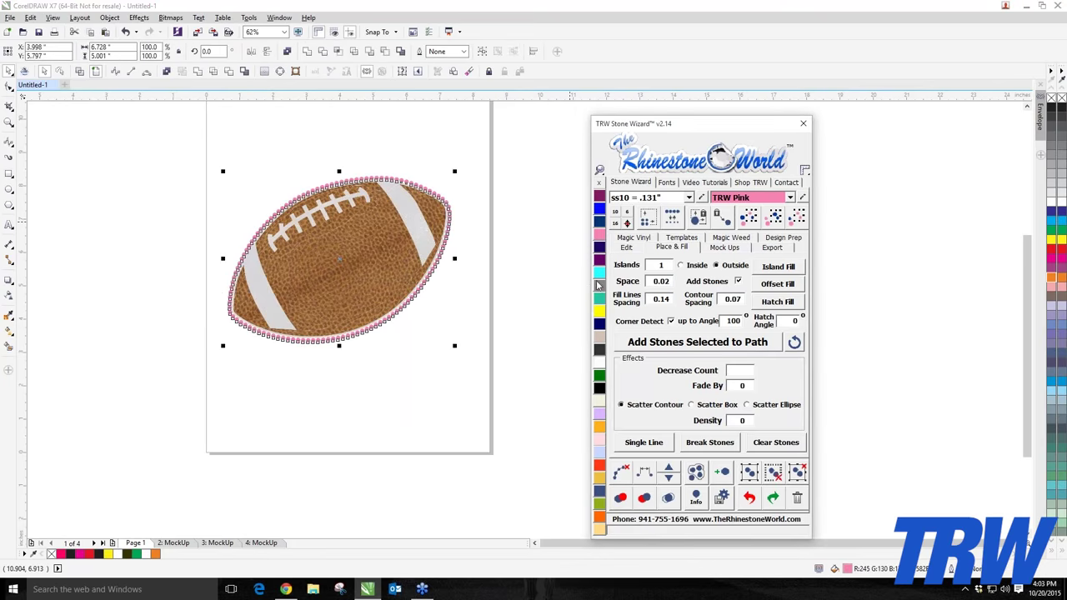
left_click(597, 366)
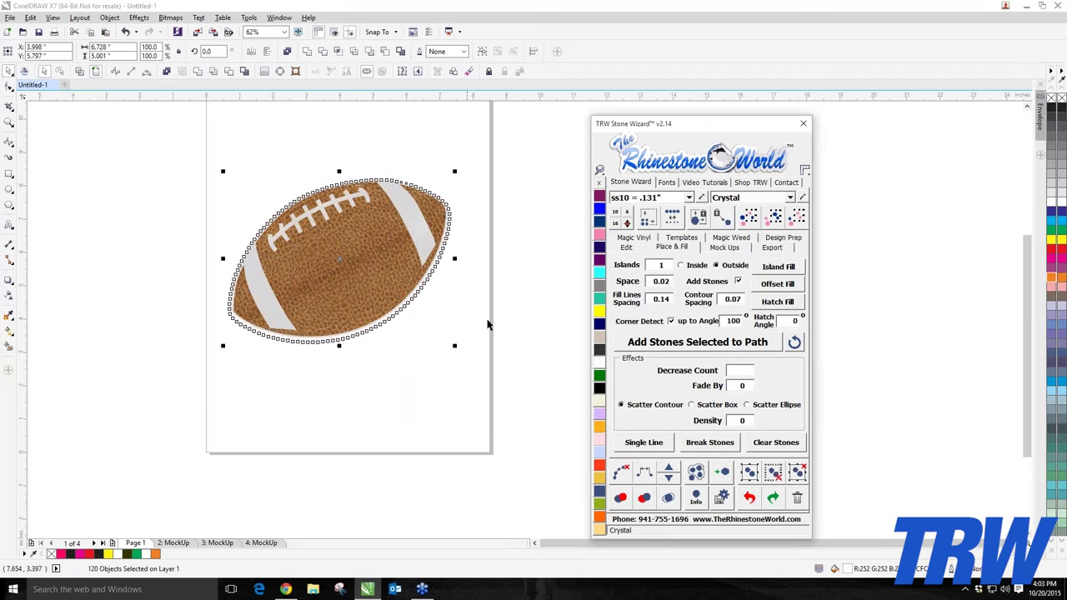
- Create a women's scoop-neck shirt mockup of the football and its stone border, with Simulate Stones enabled
left_click_drag(534, 124, 133, 410)
left_click(725, 247)
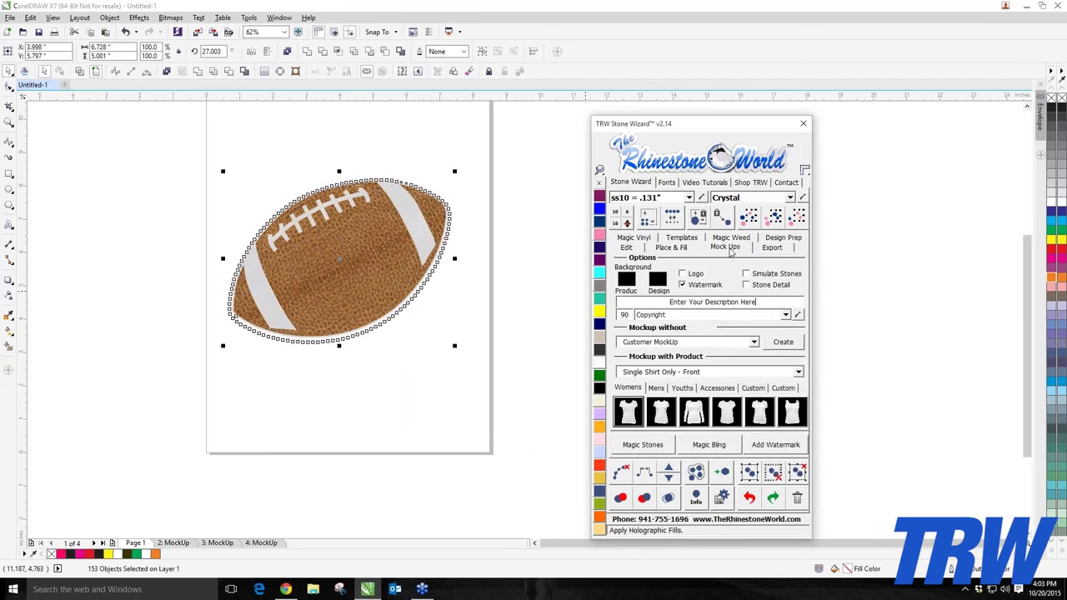
left_click(627, 415)
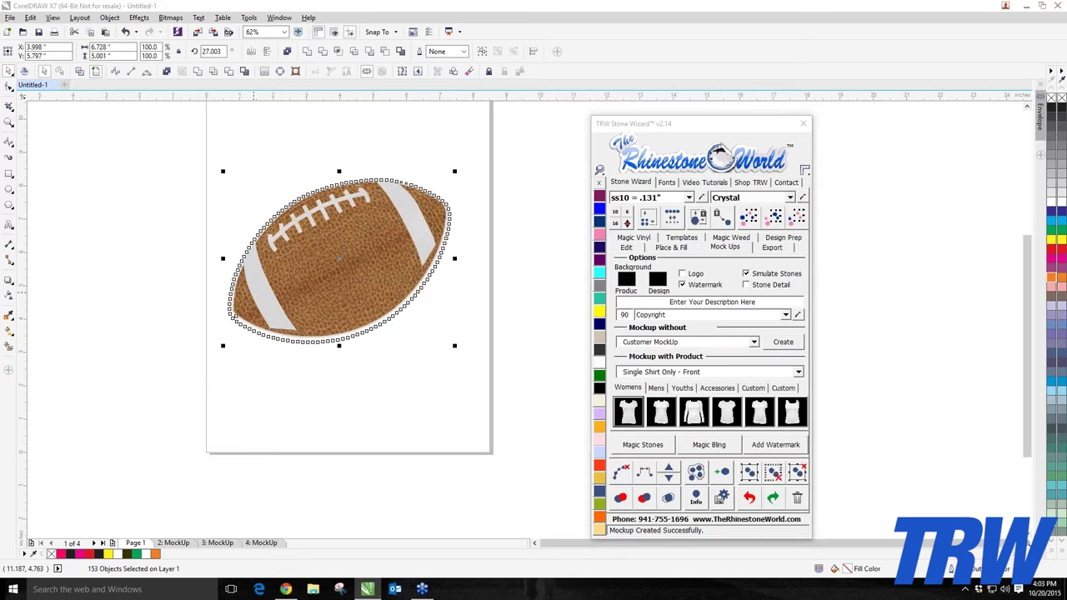
- Recolor the shirt in the new mockup with the TRW color
scroll(296, 220, "up", 2)
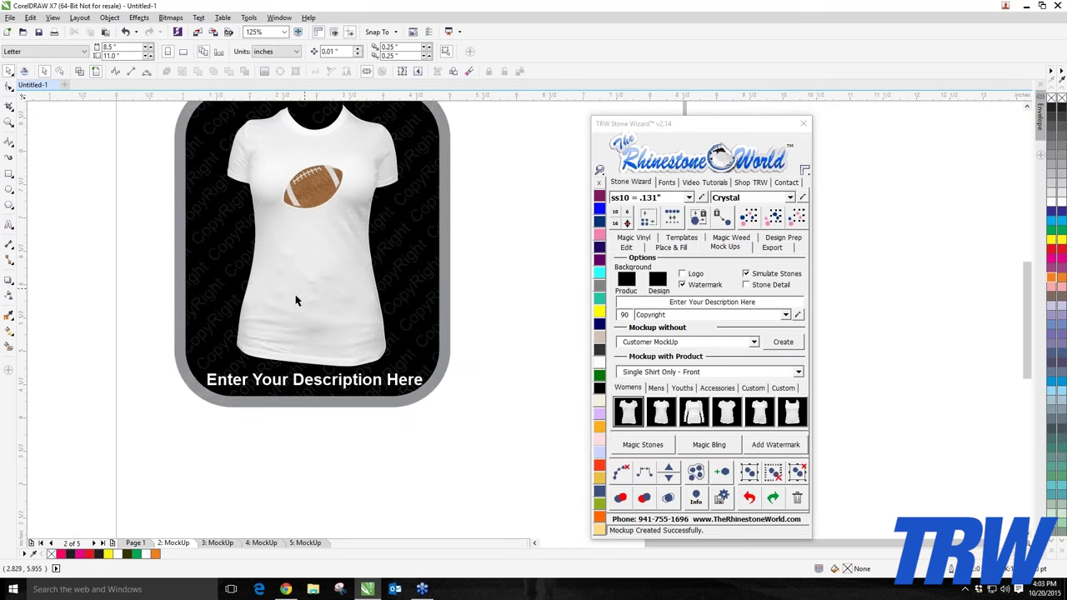
left_click(275, 274)
left_click(600, 247)
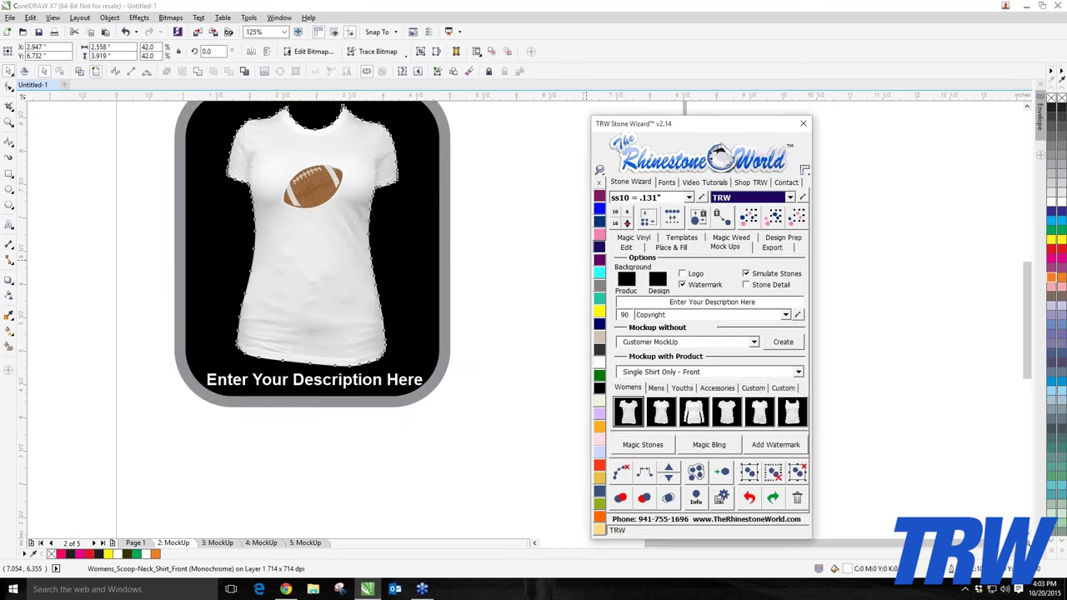
- Examine the simulated crystal border, the leather texture and the overall look of the football on the shirt mockup
scroll(300, 169, "up", 1)
scroll(298, 169, "up", 1)
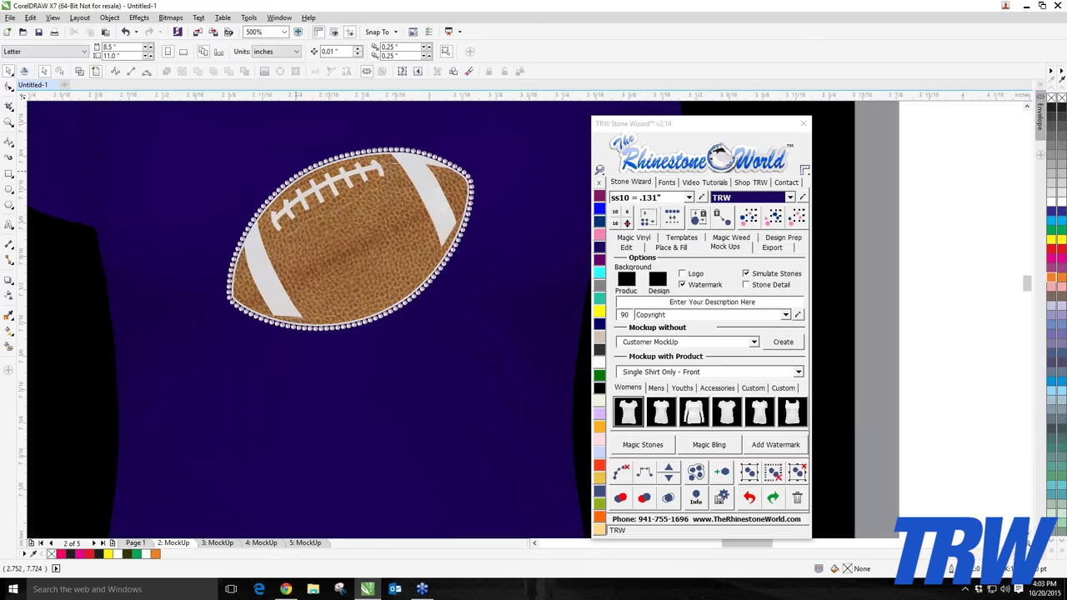
scroll(285, 176, "up", 1)
scroll(284, 262, "up", 2)
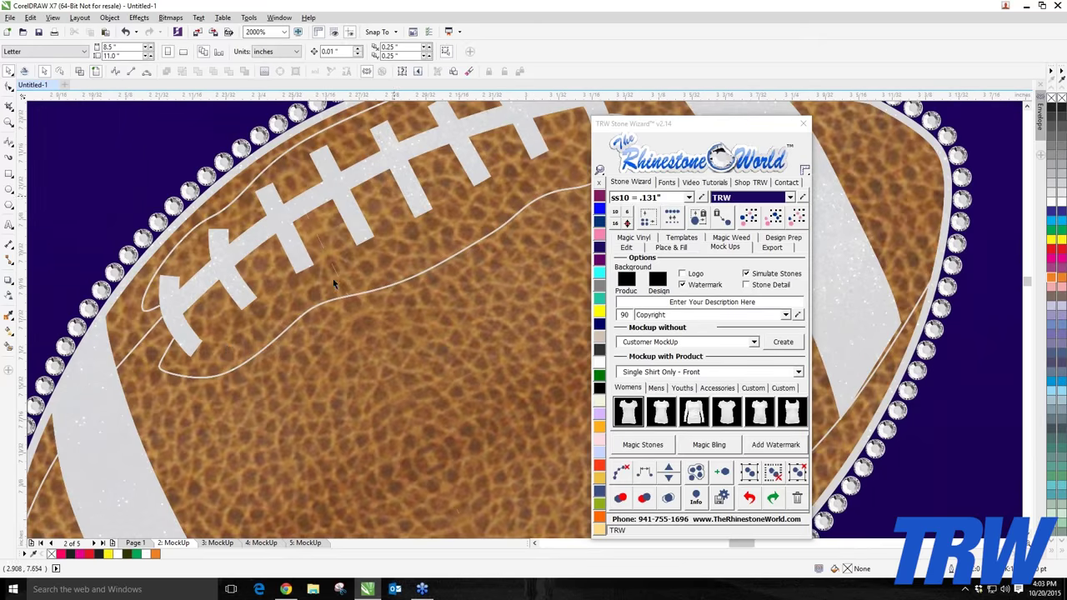
scroll(167, 350, "down", 1)
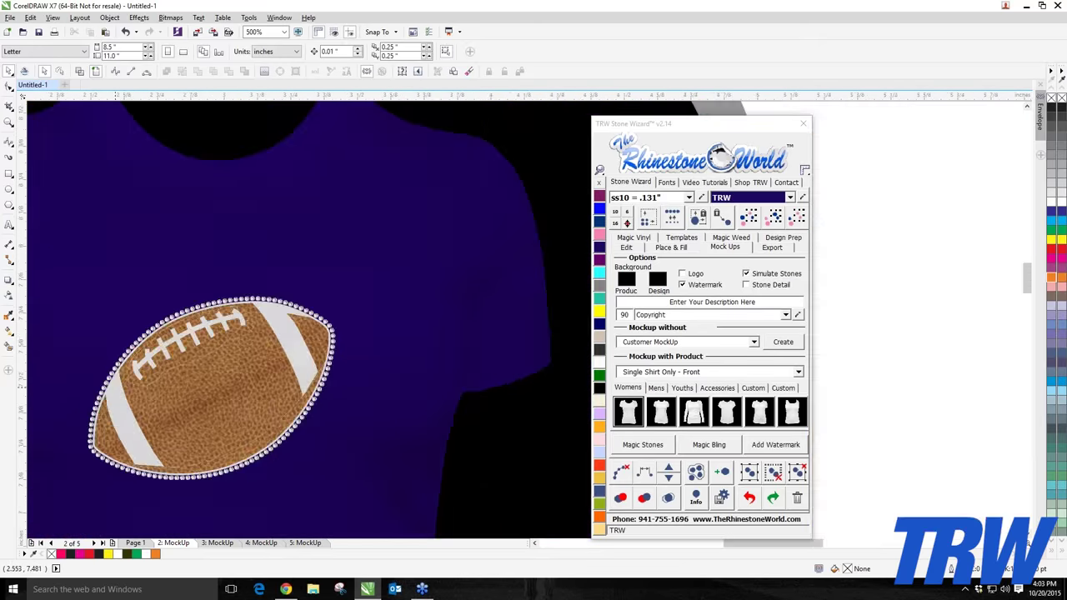
scroll(169, 412, "down", 1)
scroll(185, 401, "up", 1)
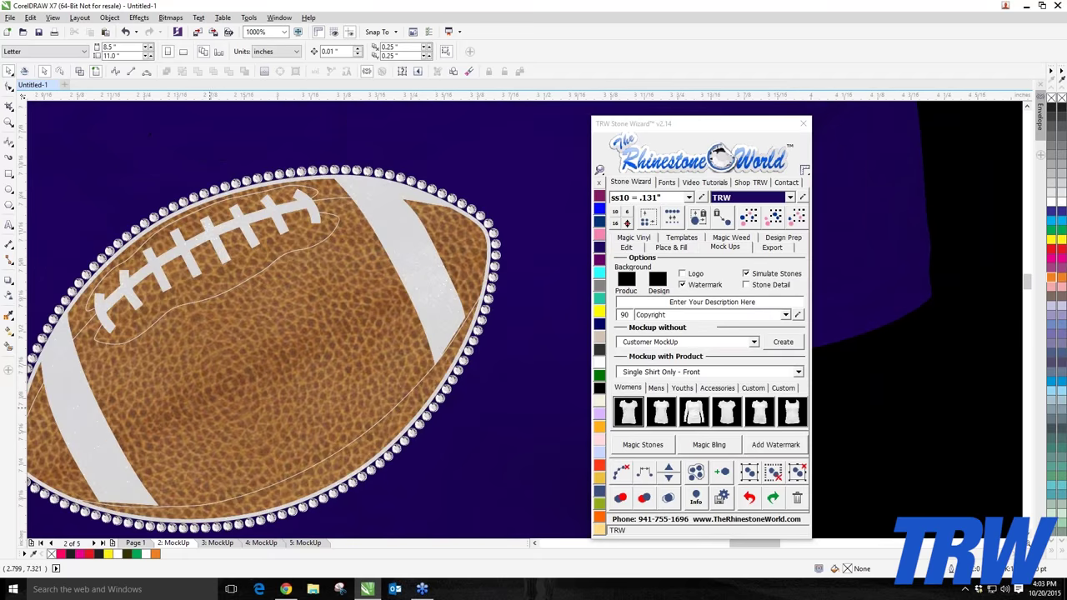
scroll(210, 407, "down", 3)
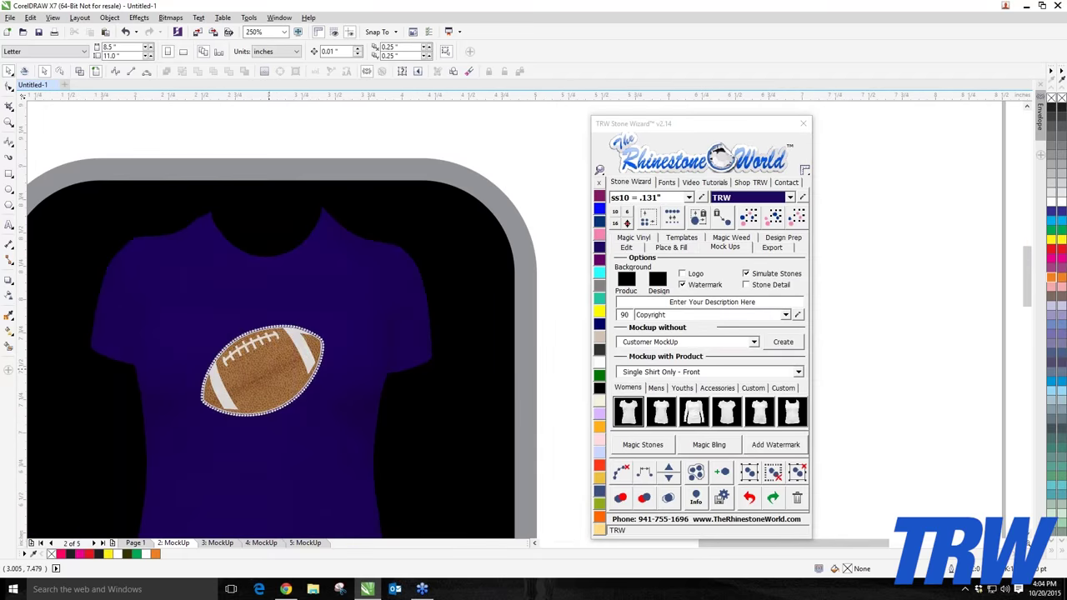
scroll(270, 369, "down", 1)
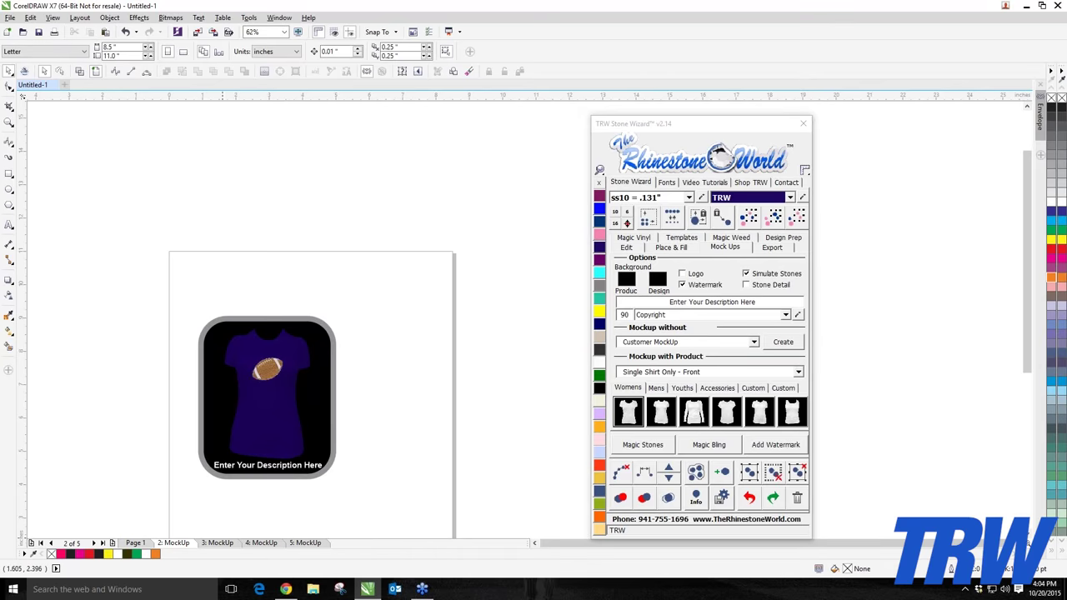
- Return to page 1 and inspect the original football artwork
left_click(135, 543)
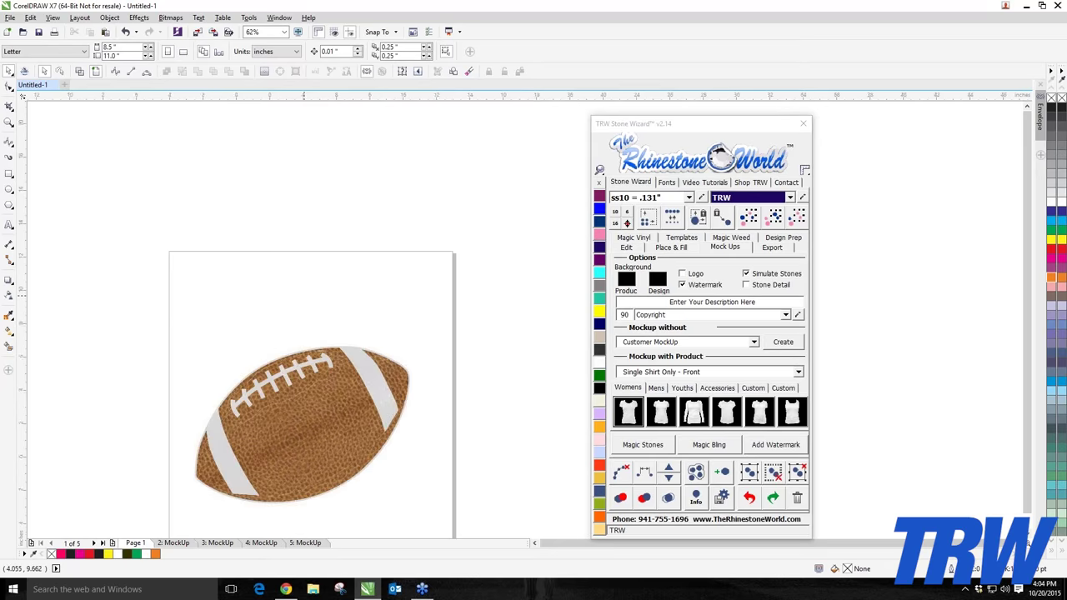
scroll(304, 296, "down", 2)
scroll(318, 350, "up", 2)
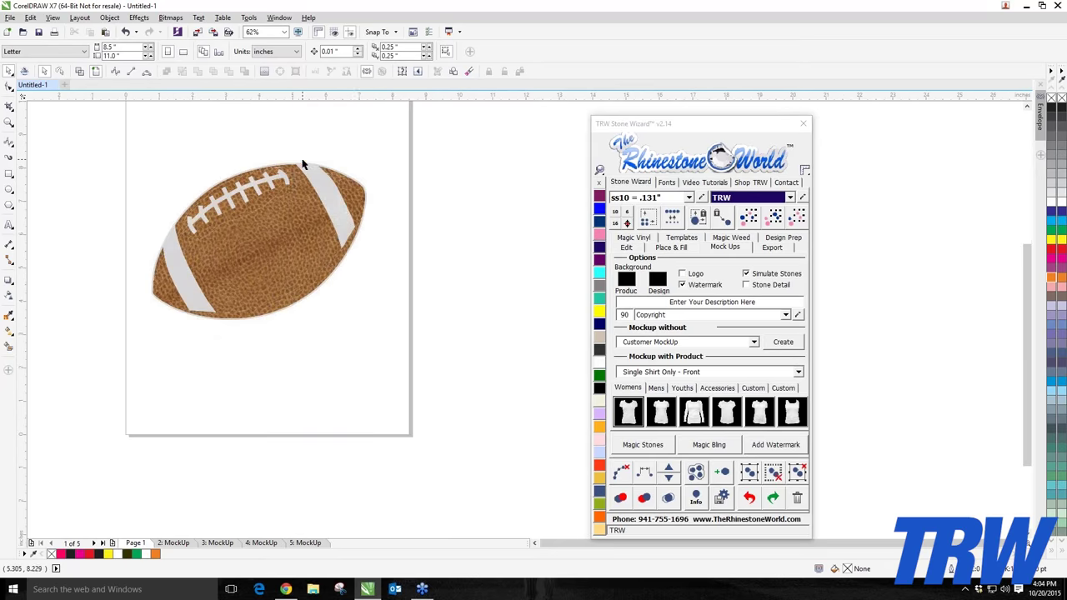
scroll(303, 164, "up", 2)
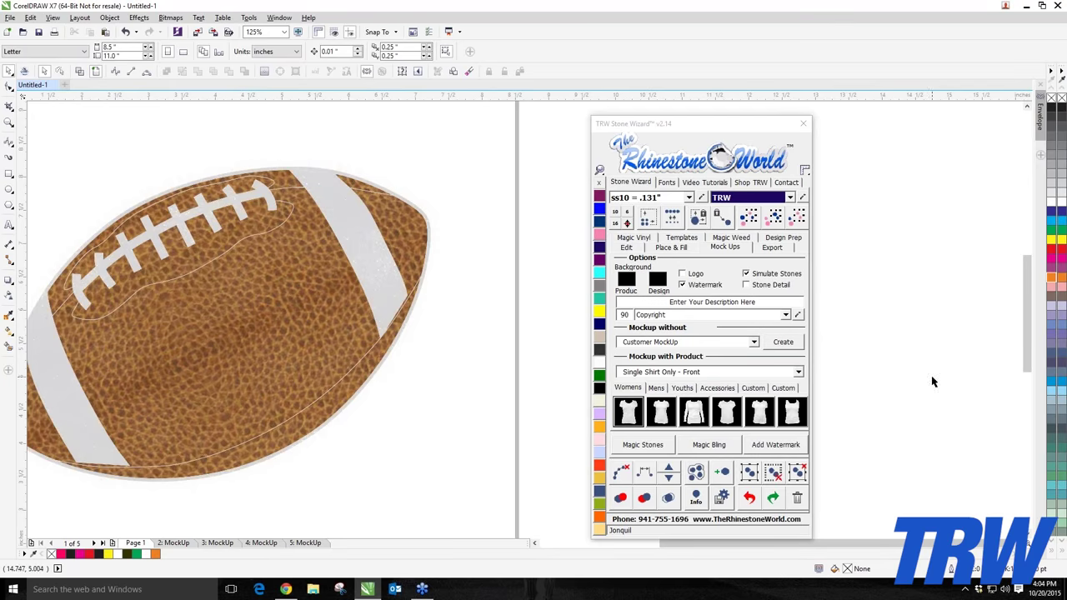
scroll(454, 317, "down", 2)
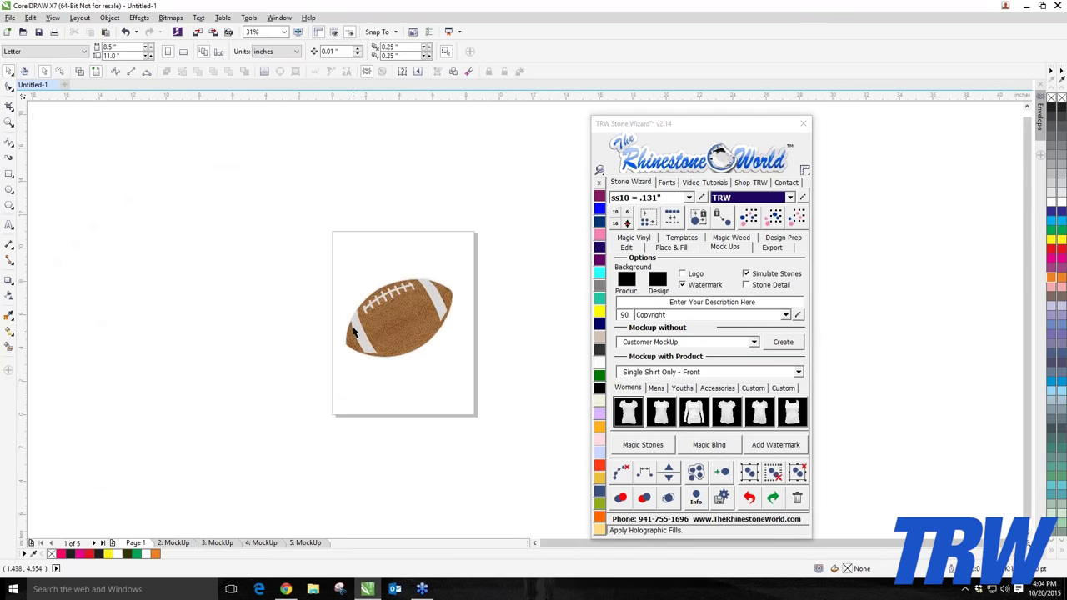
scroll(326, 311, "up", 1)
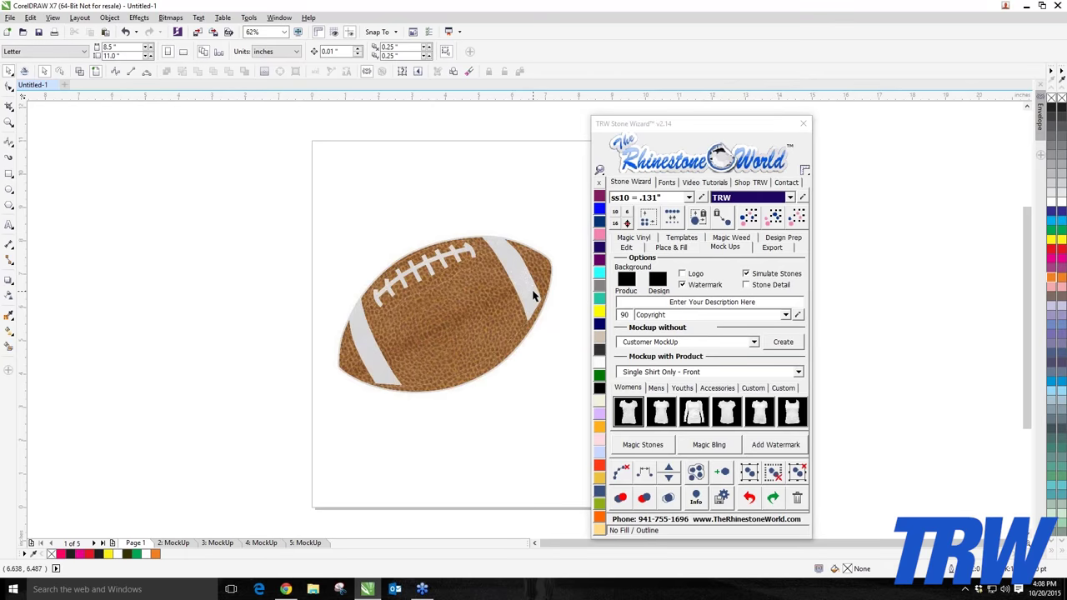
- Switch to Chrome and view the upcoming events on The Rhinestone World's Facebook page
left_click(285, 589)
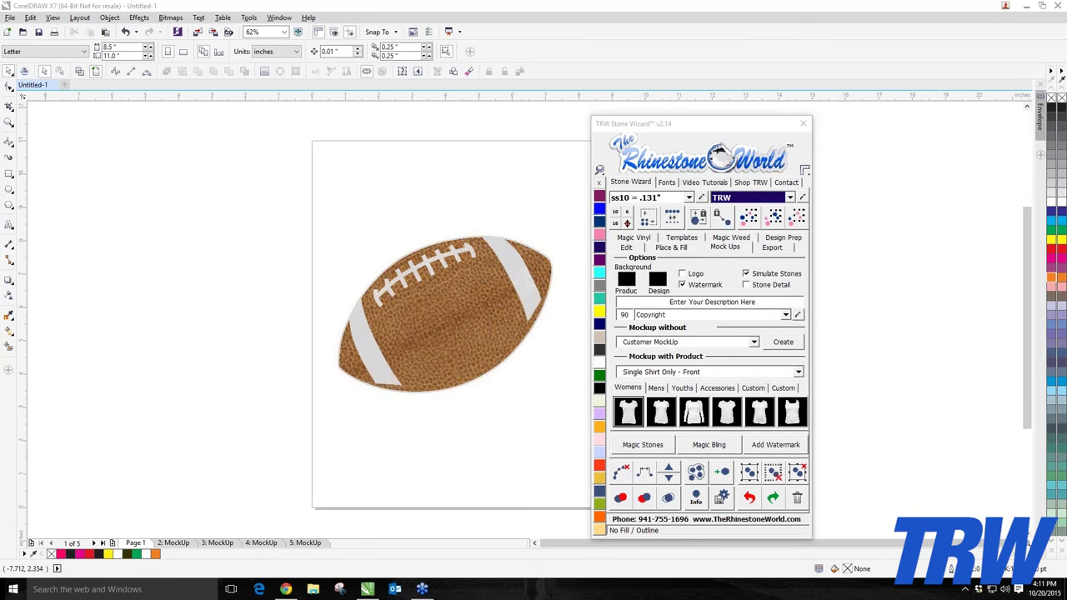
left_click(285, 590)
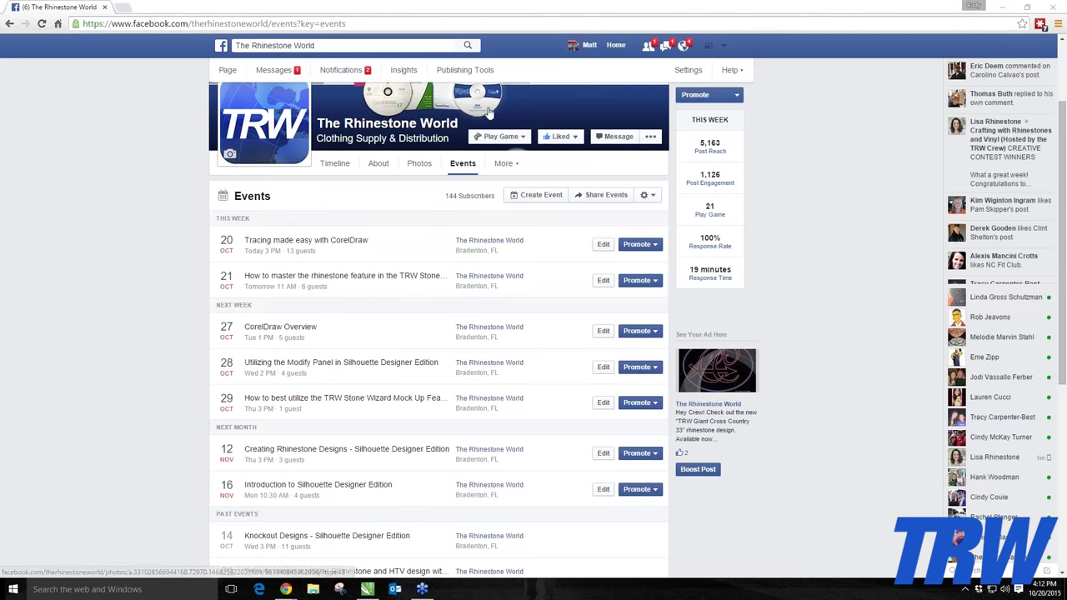
scroll(362, 156, "up", 2)
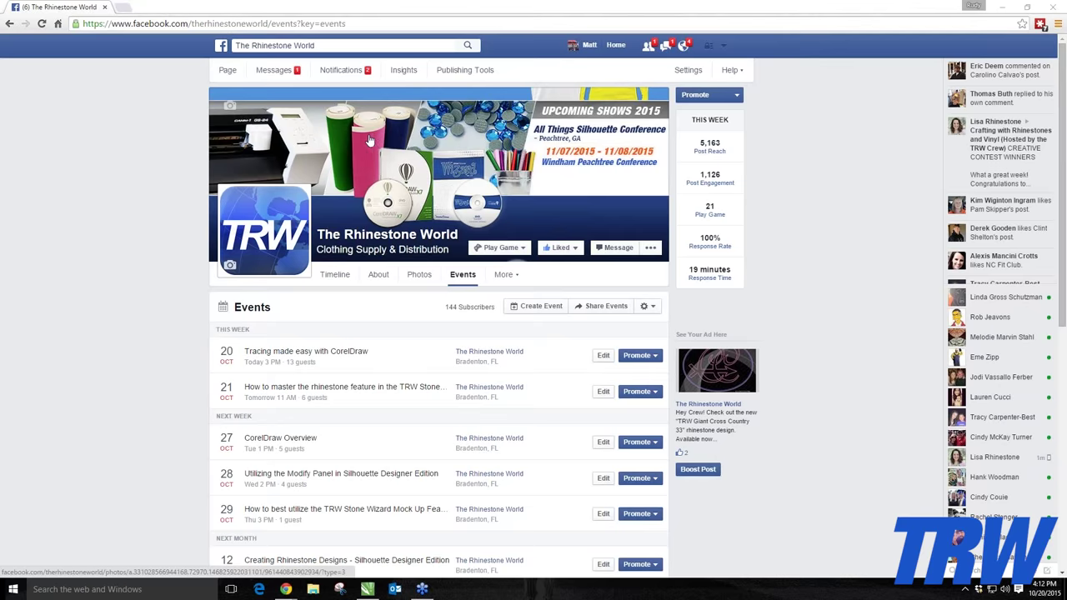
- Search Facebook for "craft" and open the Crafting with Rhinestones and Vinyl (Hosted by the TRW Crew) group
left_click(336, 45)
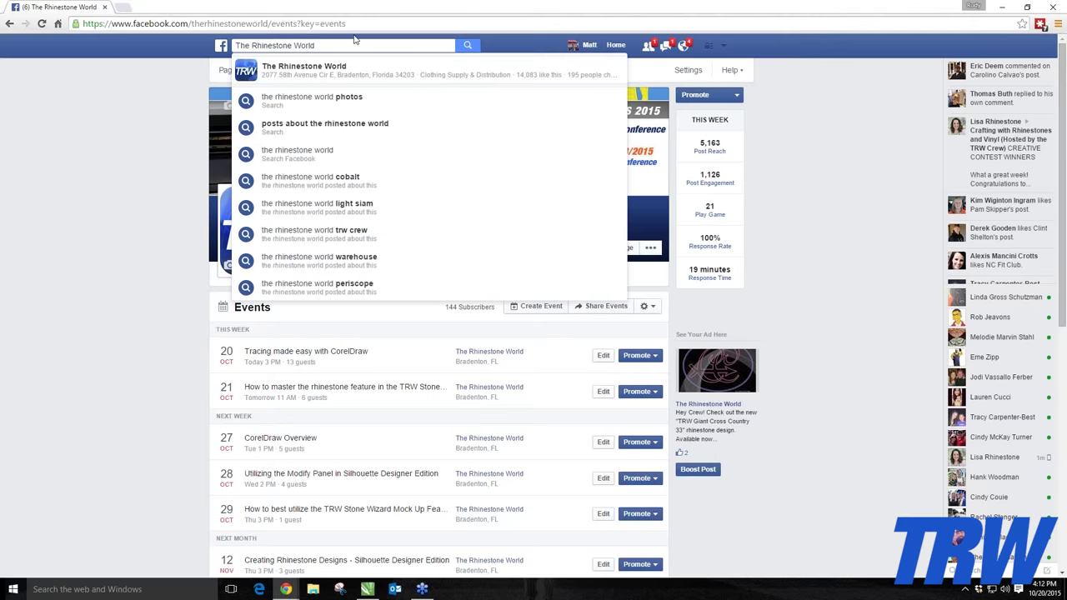
left_click_drag(317, 46, 107, 57)
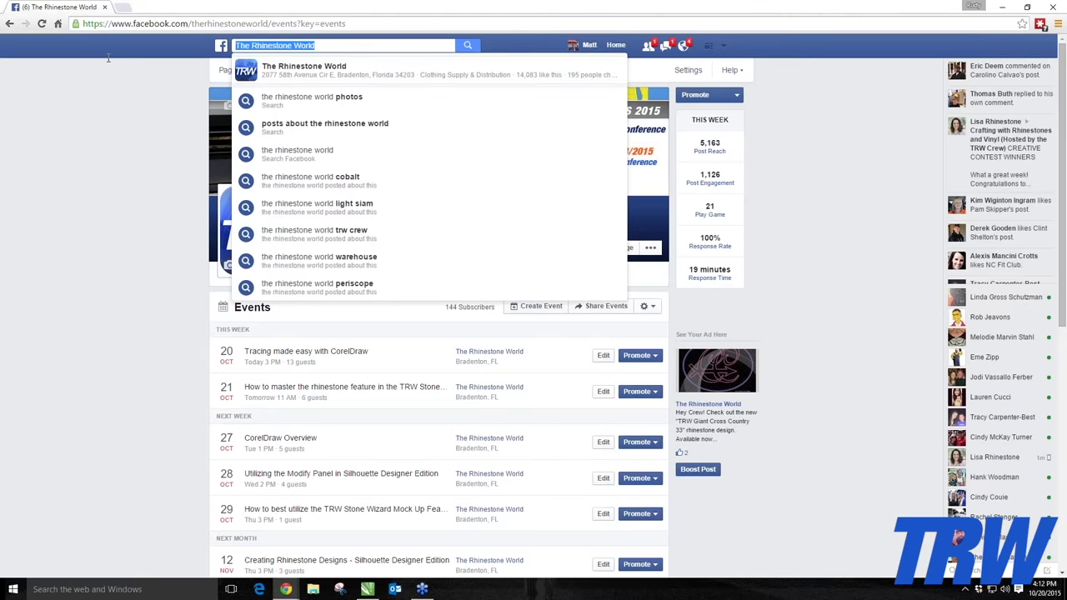
key("BackSpace")
type("craft")
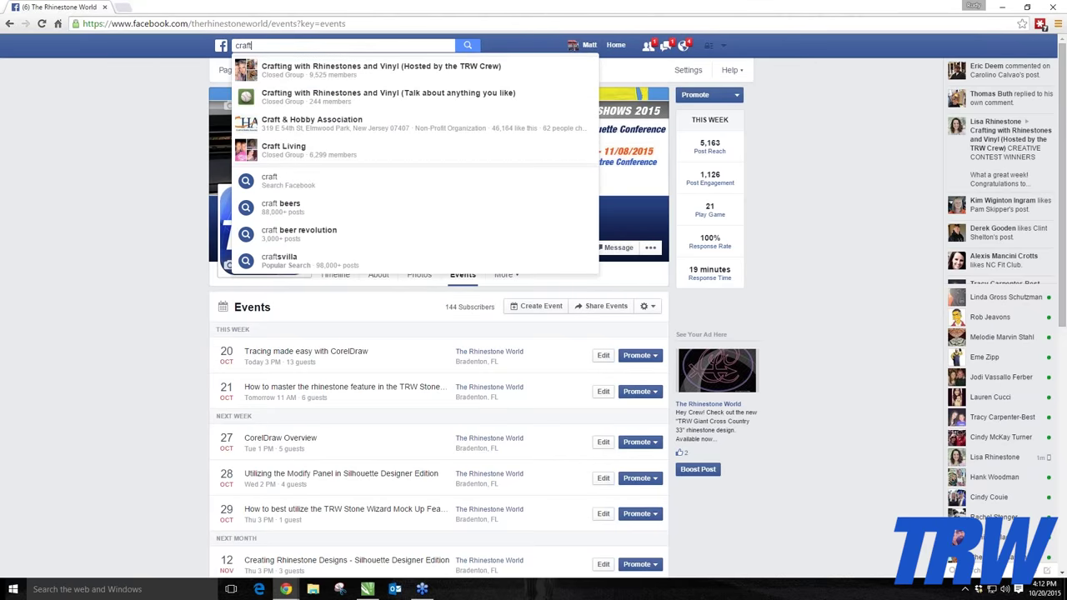
key("Down")
key("Return")
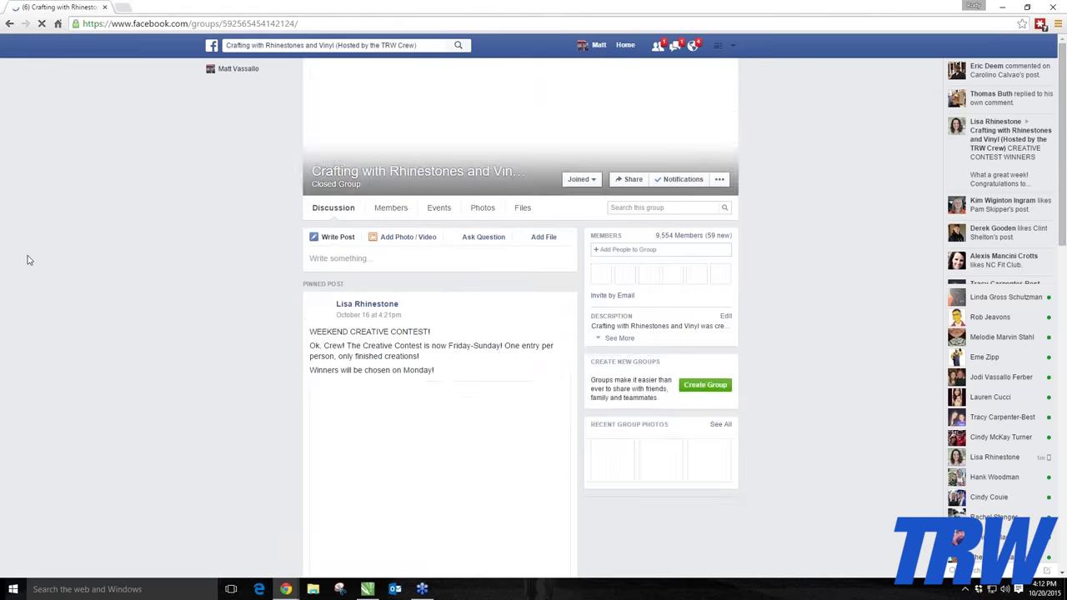
- Browse the group's creative contest announcement and recent member posts
scroll(124, 297, "down", 3)
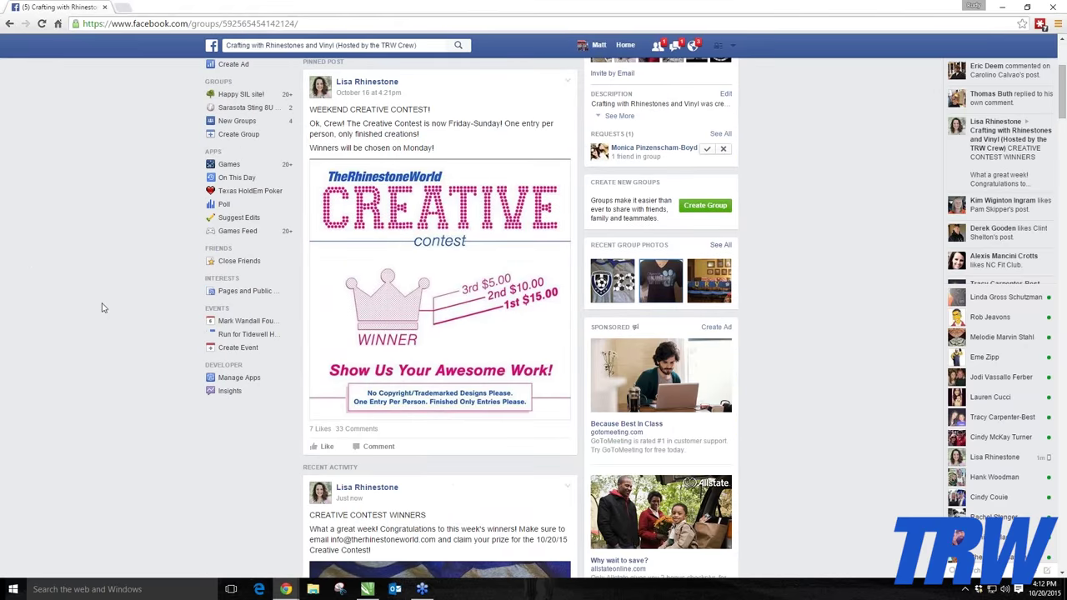
scroll(102, 307, "down", 7)
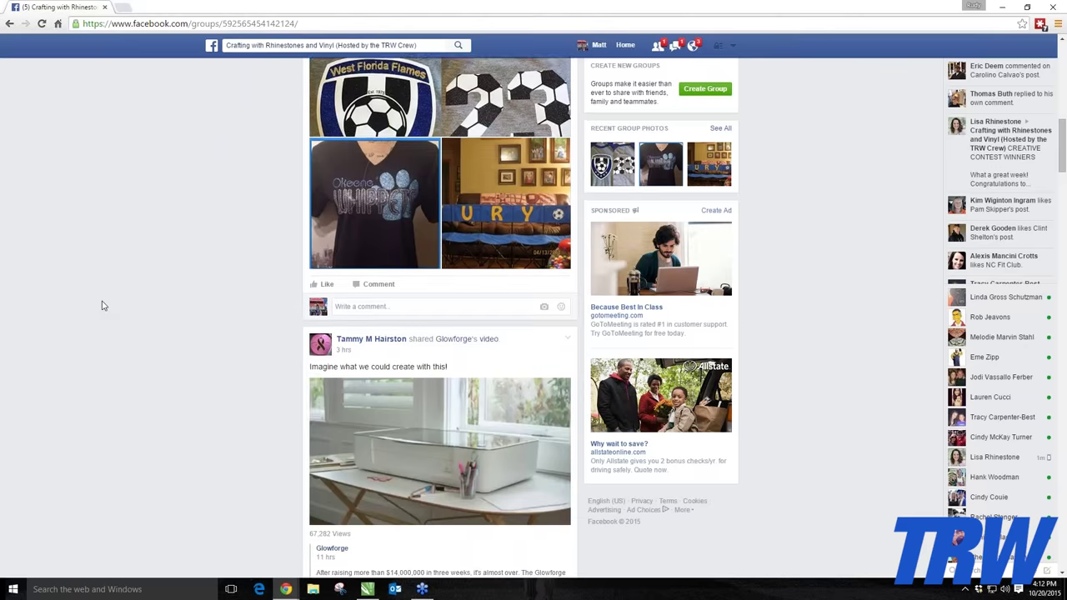
scroll(103, 306, "down", 2)
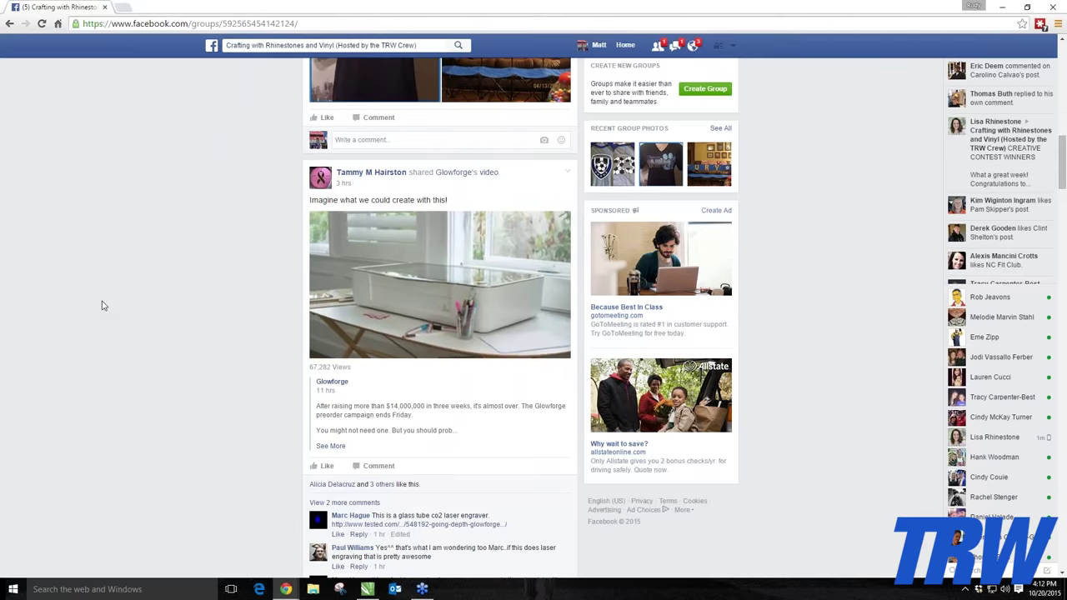
scroll(102, 306, "up", 12)
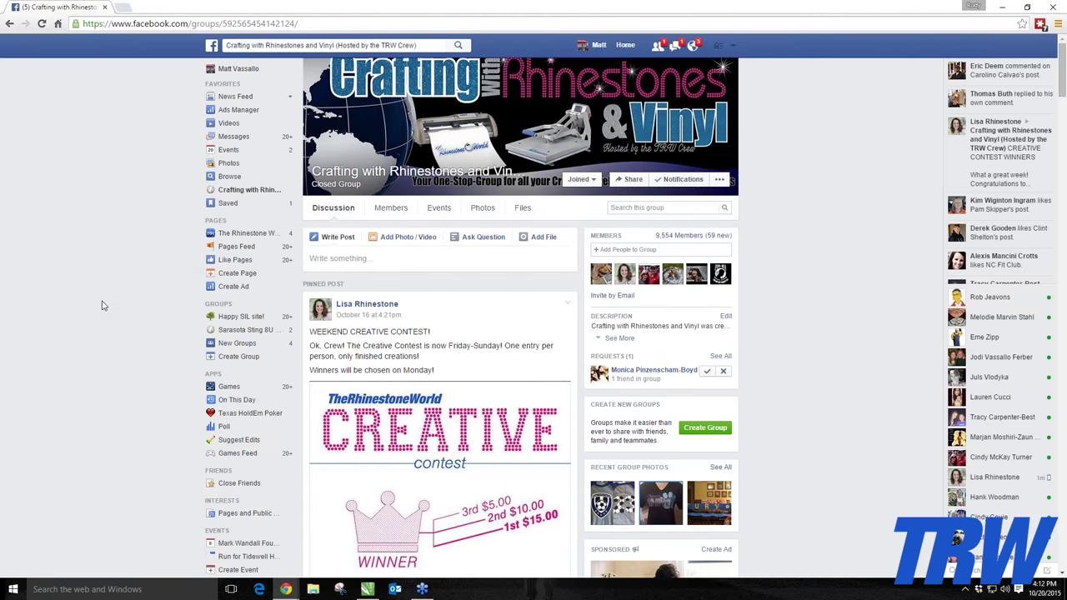
scroll(103, 231, "down", 2)
scroll(100, 225, "up", 2)
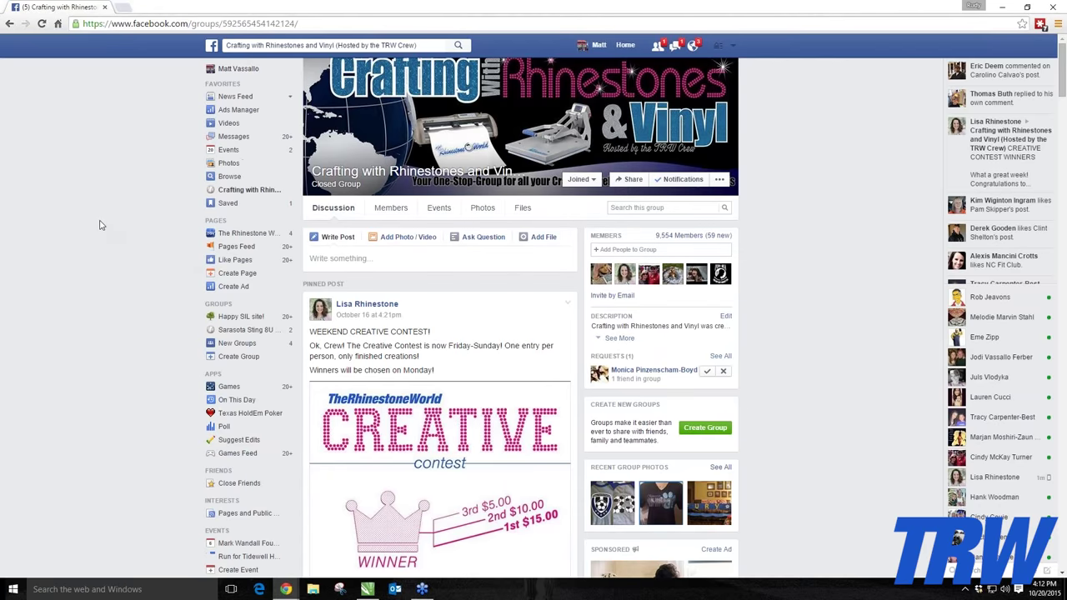